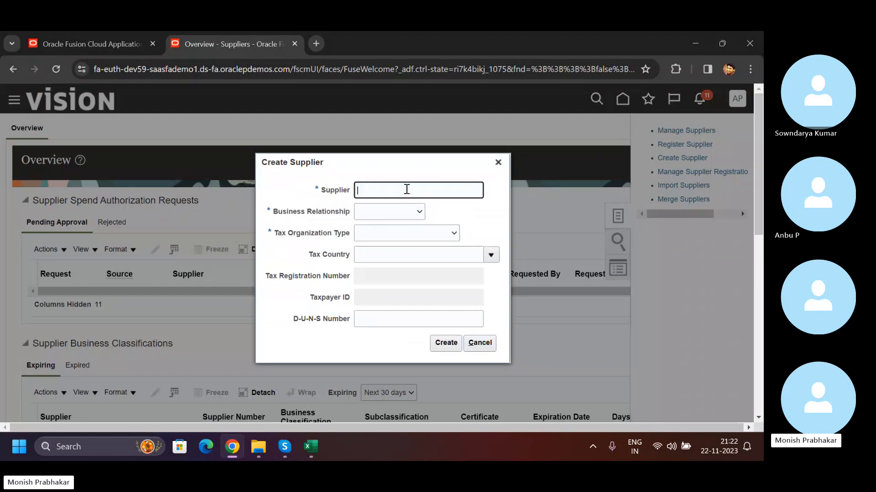
- Enter LMW INDIA LTD as the new supplier's name
key("Caps_Lock")
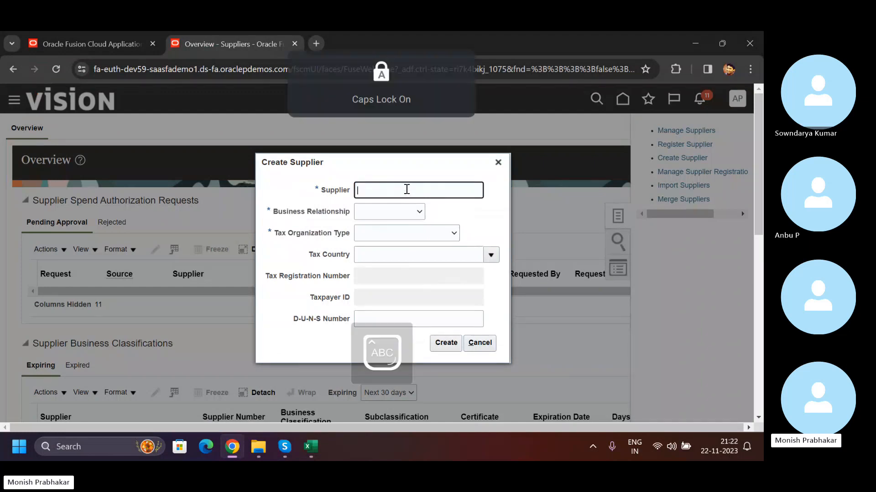
type("BC ")
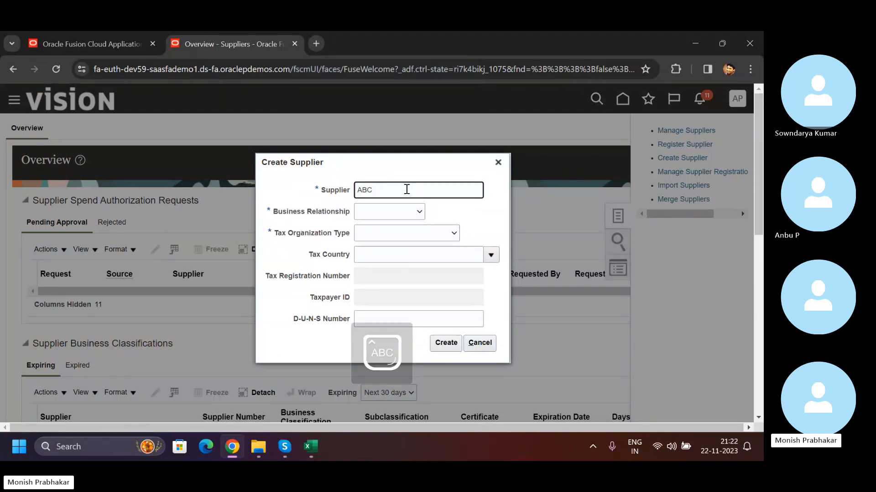
type("LMW INDIA LTD")
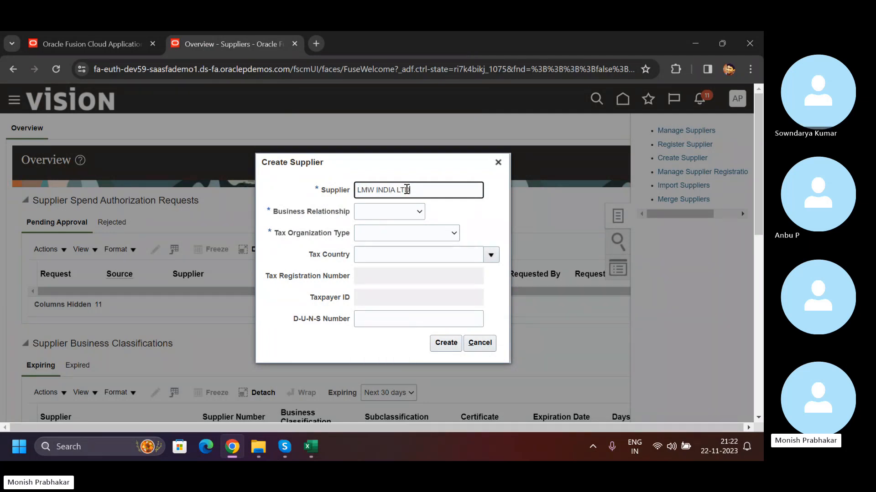
key("Tab")
- Set the business relationship to Spend Authorized and the tax organization type to Supplier Local
left_click(417, 218)
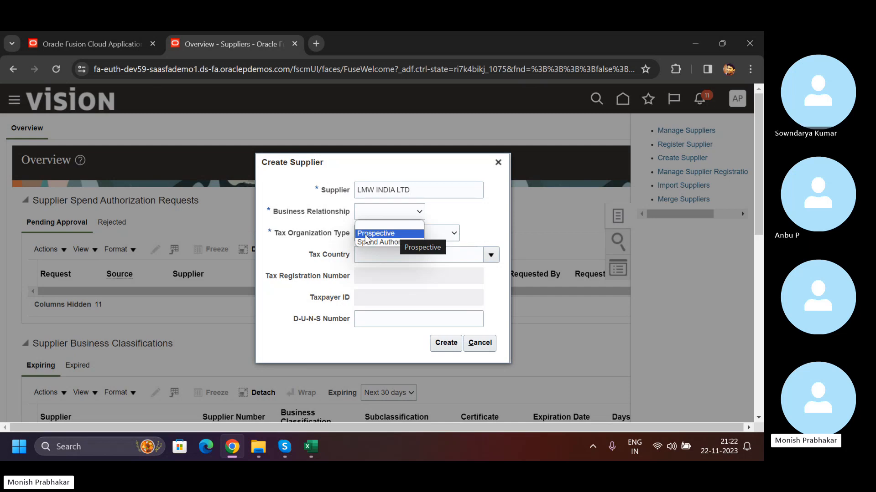
left_click(394, 242)
left_click(400, 239)
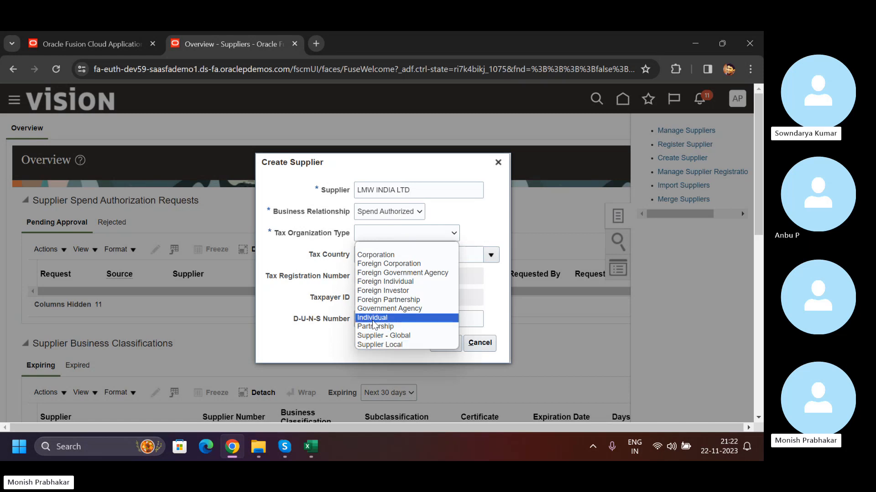
left_click(384, 345)
- Set the supplier's tax country to India
left_click(406, 256)
left_click(409, 321)
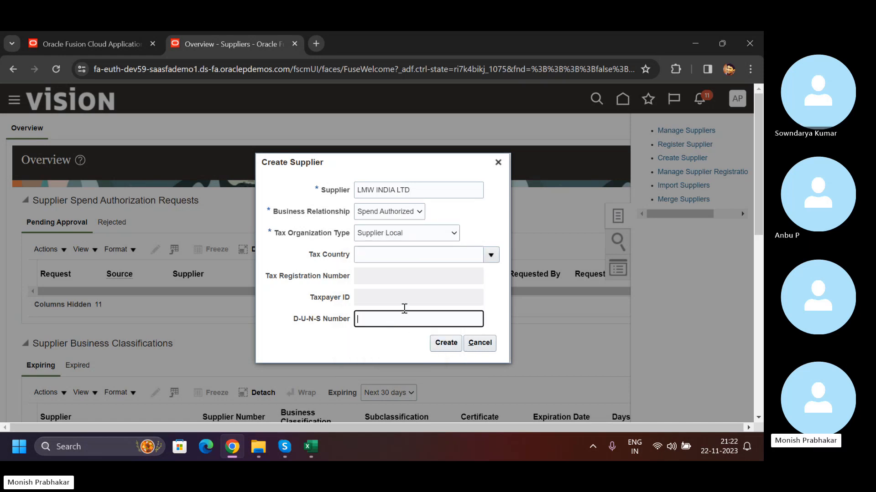
left_click(425, 251)
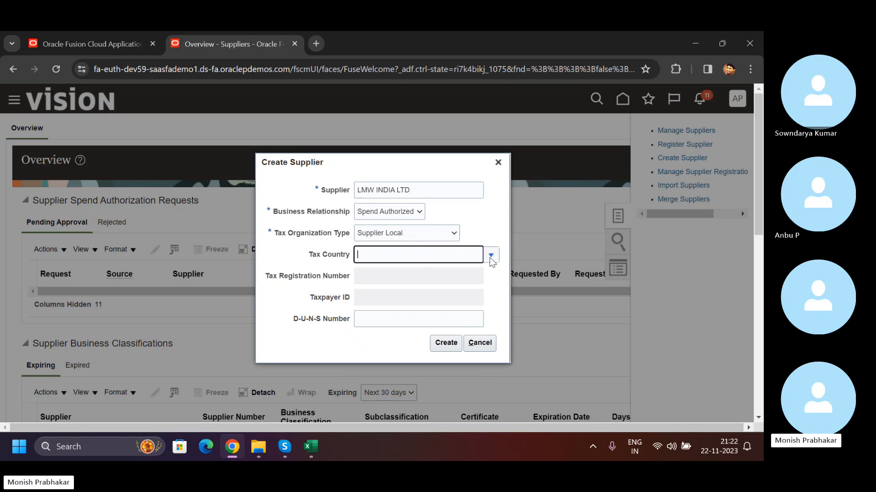
key("Caps_Lock")
type("i")
key("Caps_Lock")
type("NDIA")
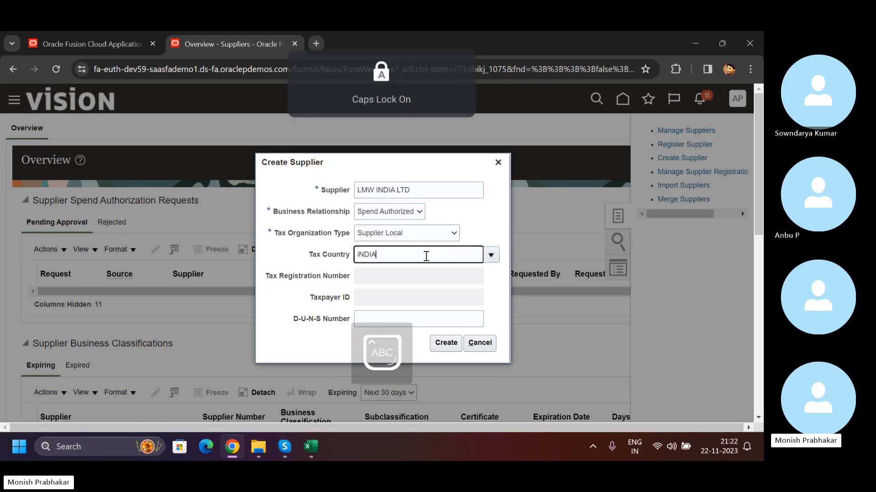
left_click(367, 272)
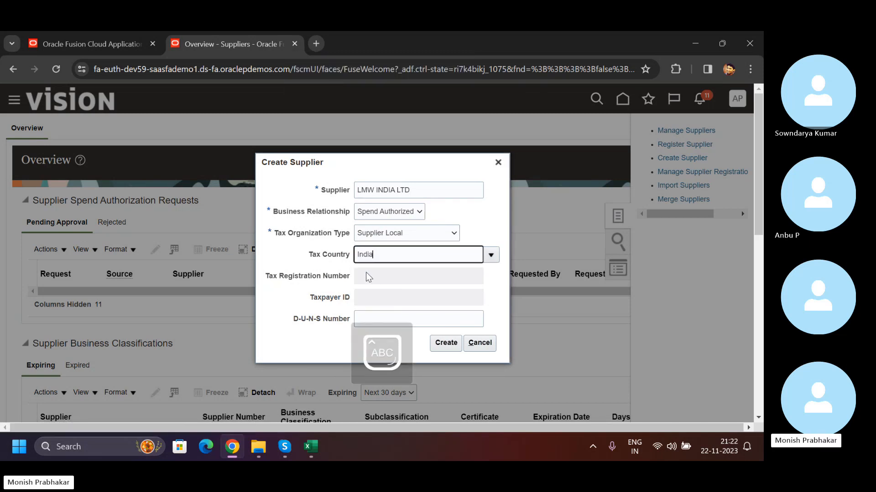
- Enter the supplier's GST number as the tax registration number
left_click(388, 275)
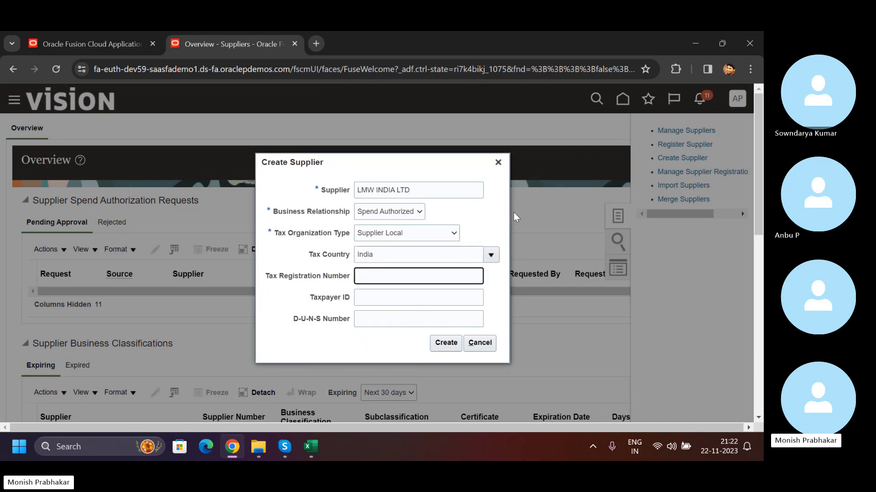
key("Caps_Lock")
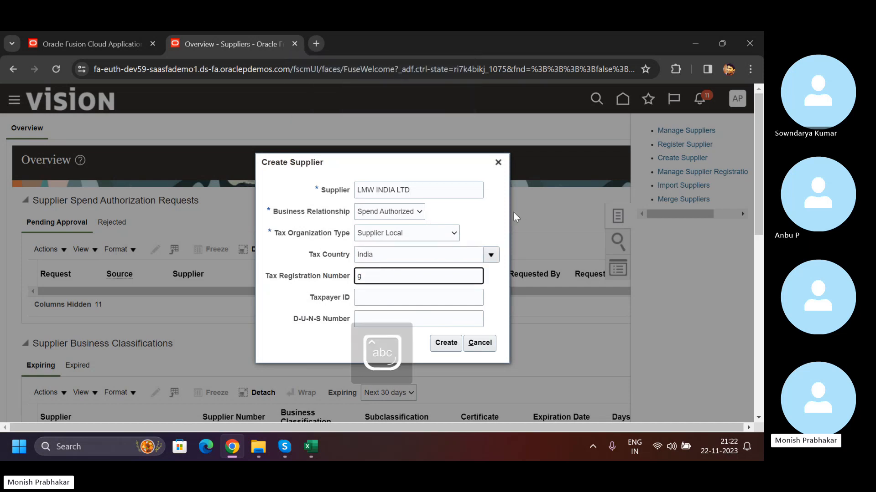
key("BackSpace")
key("Caps_Lock")
key("BackSpace")
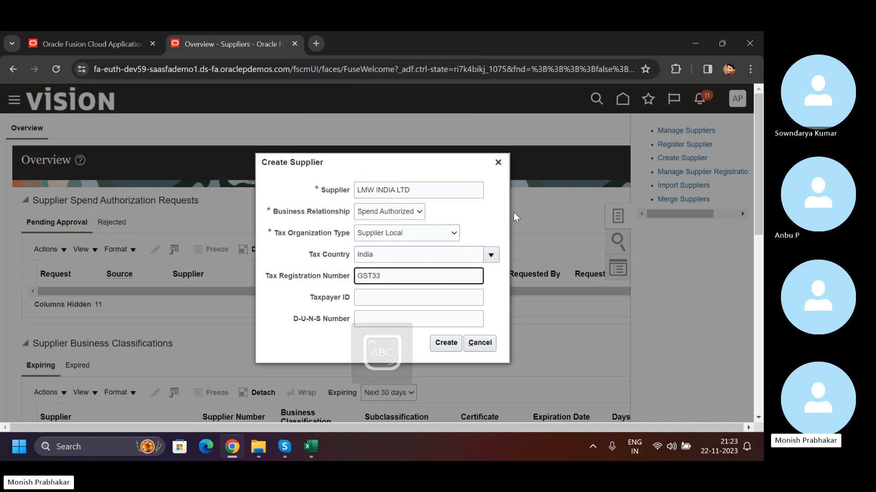
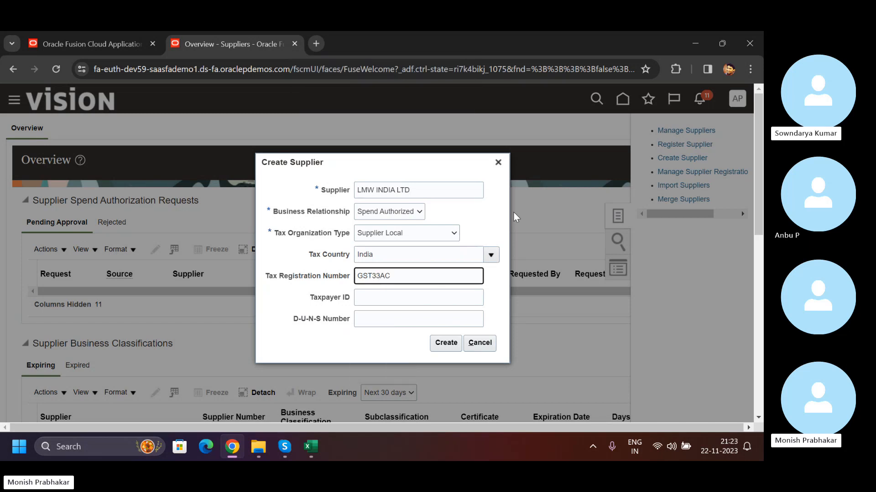
key("Tab")
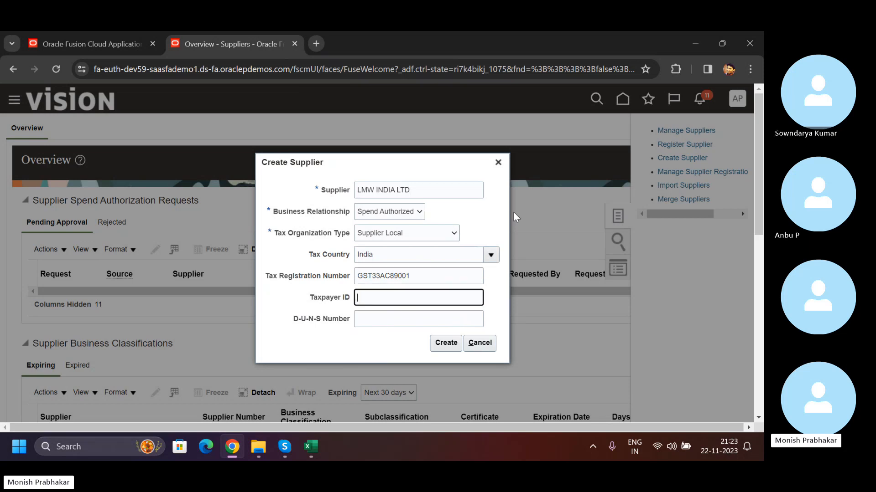
- Copy the tax registration number into the taxpayer ID and create the supplier
key("shift+Tab")
key("ctrl+c")
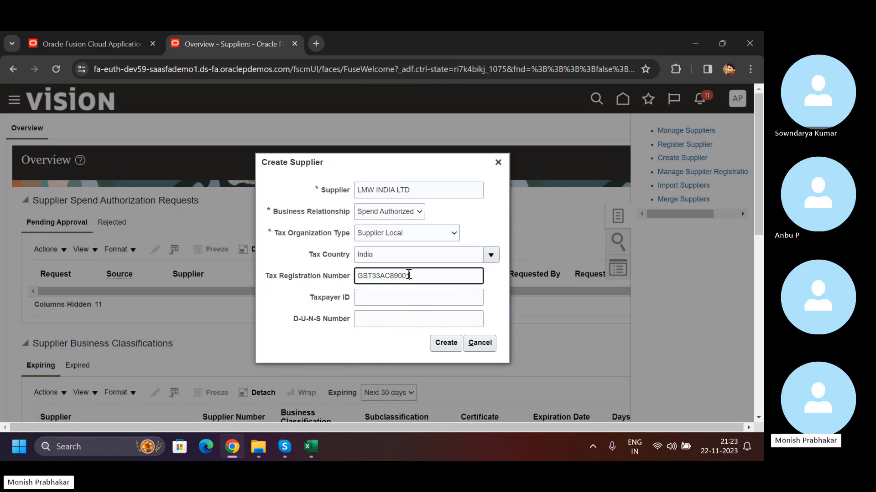
left_click(374, 290)
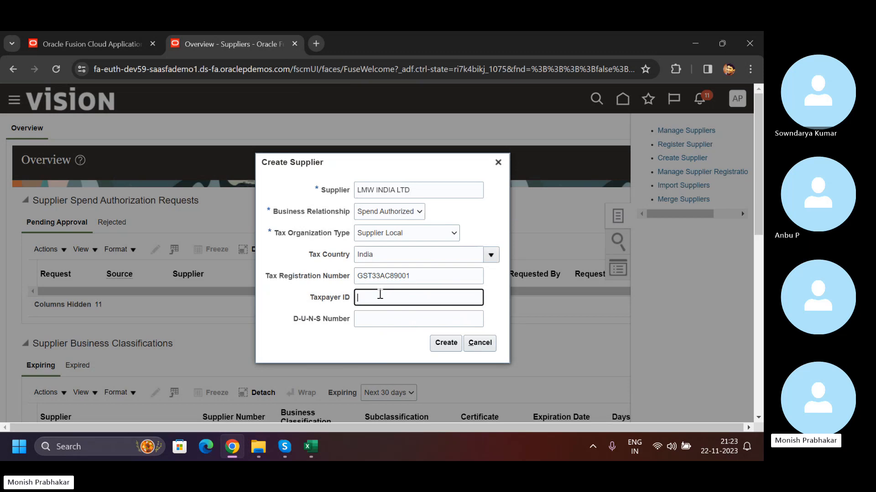
key("ctrl+v")
left_click(445, 343)
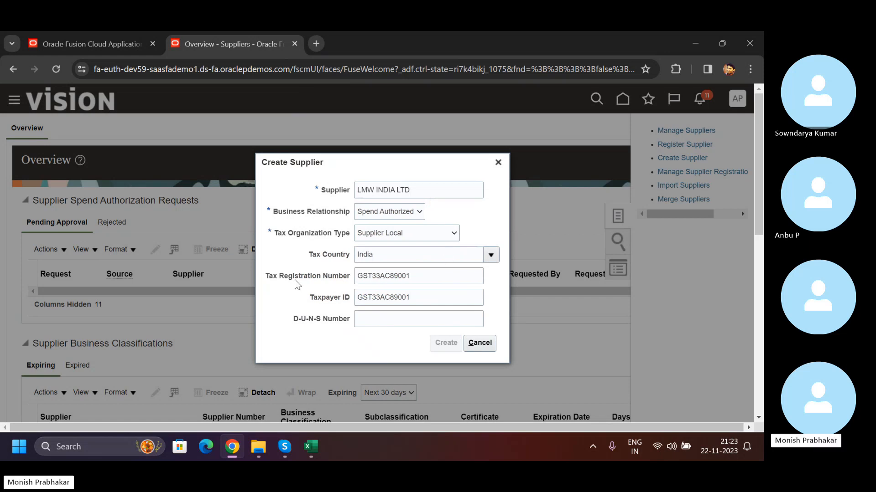
- Start a new address in the supplier's address list
scroll(428, 237, "down", 8)
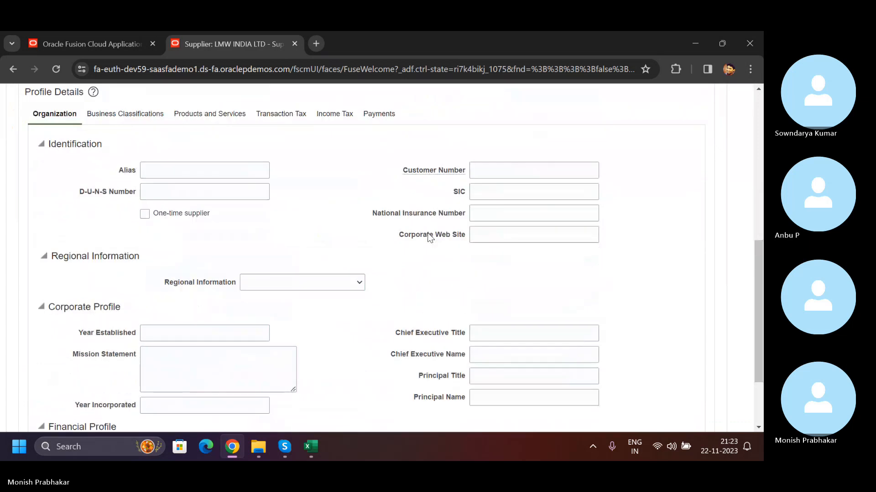
scroll(429, 237, "up", 8)
left_click(83, 209)
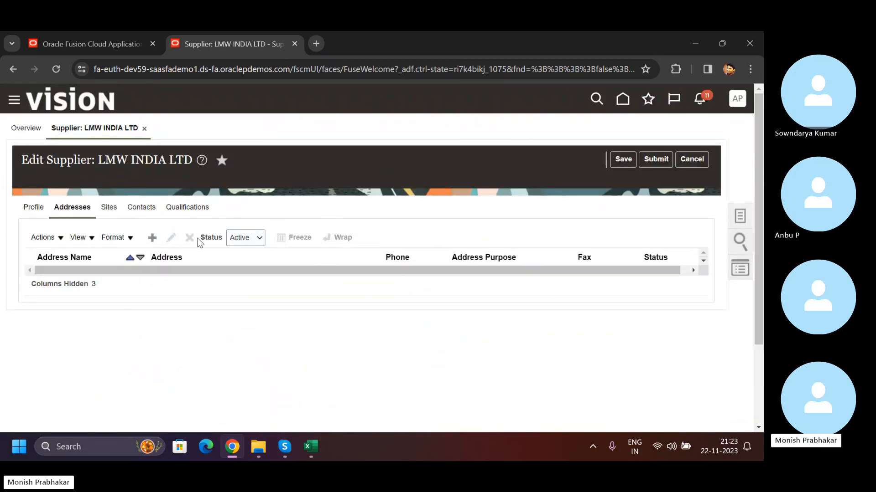
left_click(152, 238)
- Name the new address LMW - INDIA
left_click(191, 235)
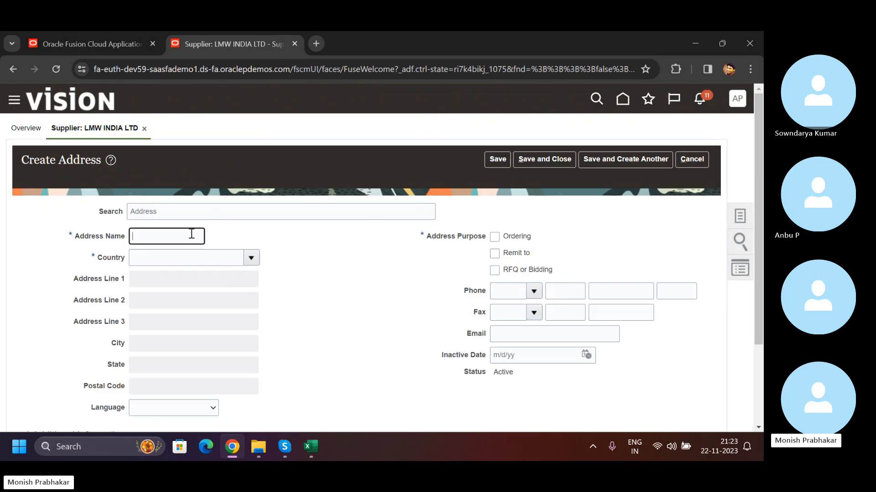
key("Caps_Lock")
type("coim")
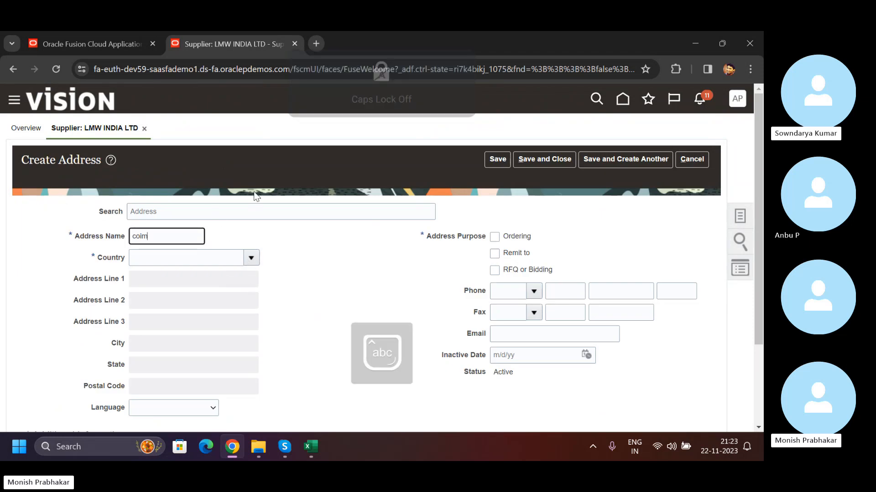
key("BackSpace")
key("BackSpace")
key("Caps_Lock")
type("L")
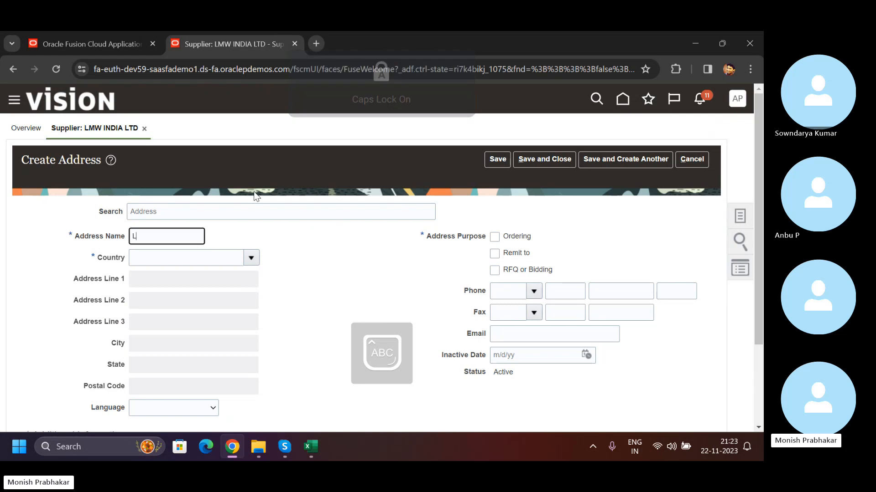
type("MW IND")
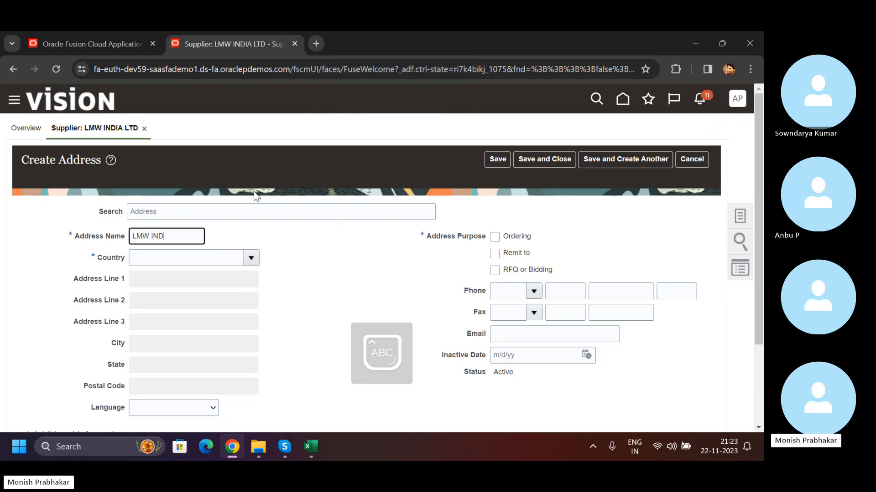
key("BackSpace")
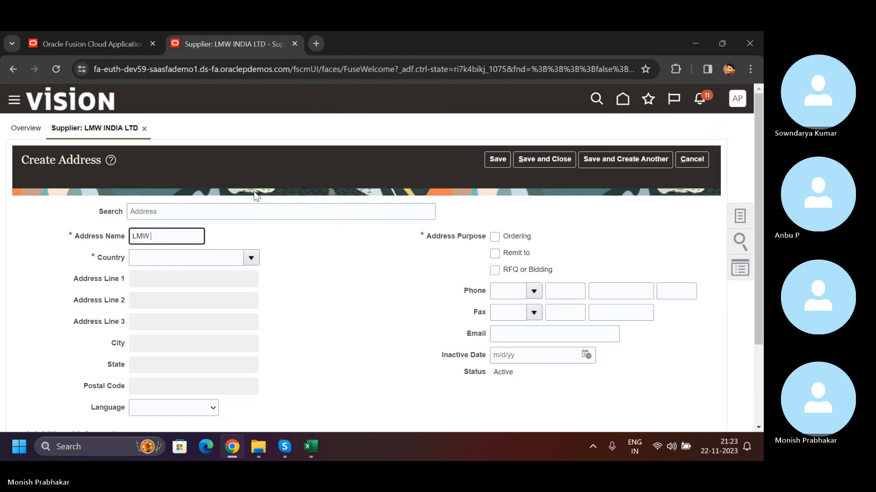
type("- INDIA")
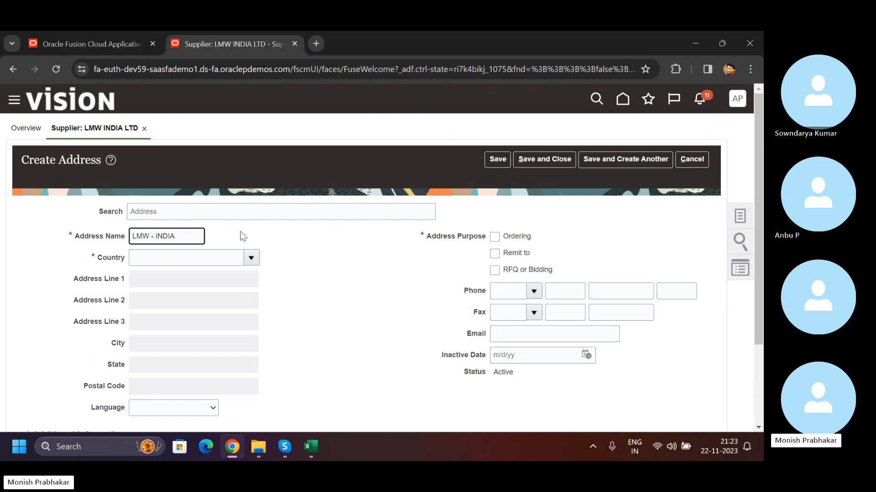
- Set the new address's country to India
left_click(251, 258)
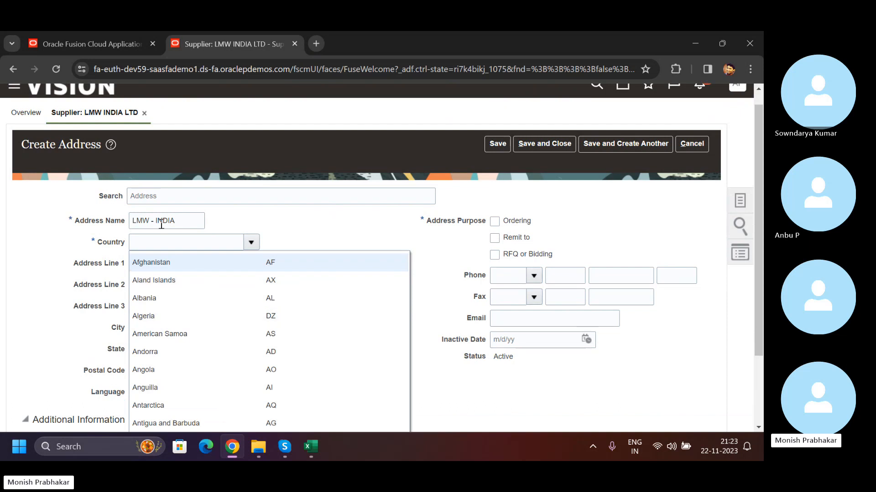
left_click(164, 242)
type("I")
key("Caps_Lock")
type("ndia")
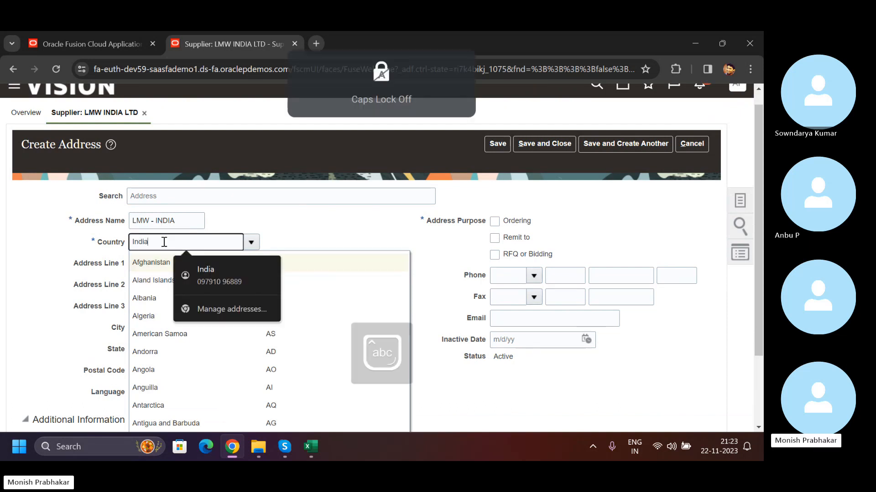
left_click(139, 262)
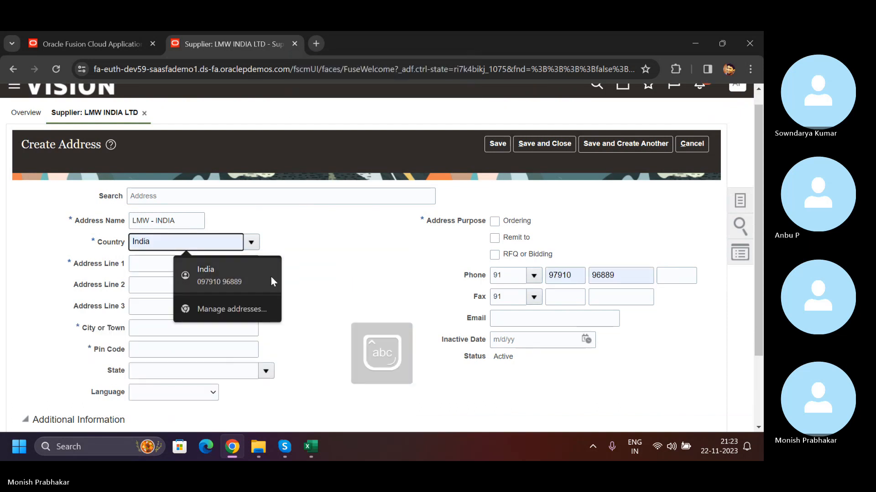
left_click(134, 264)
key("Caps_Lock")
type("C")
key("Caps_Lock")
type("o")
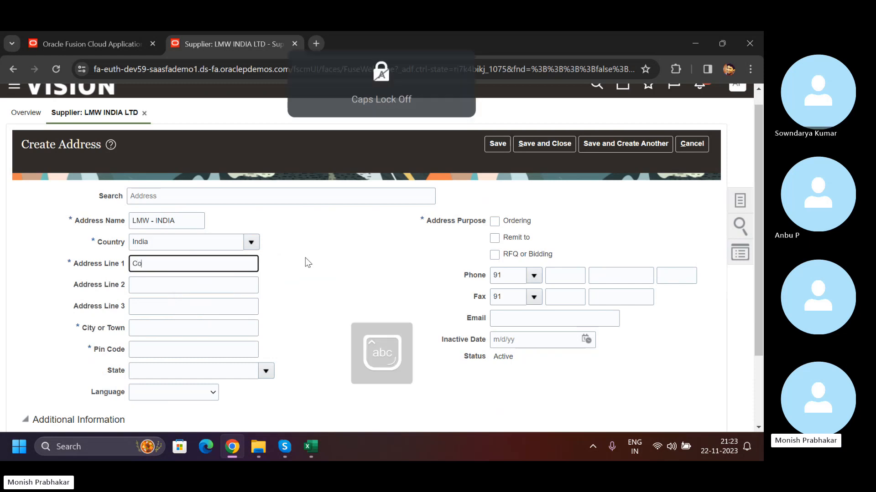
type("imbato")
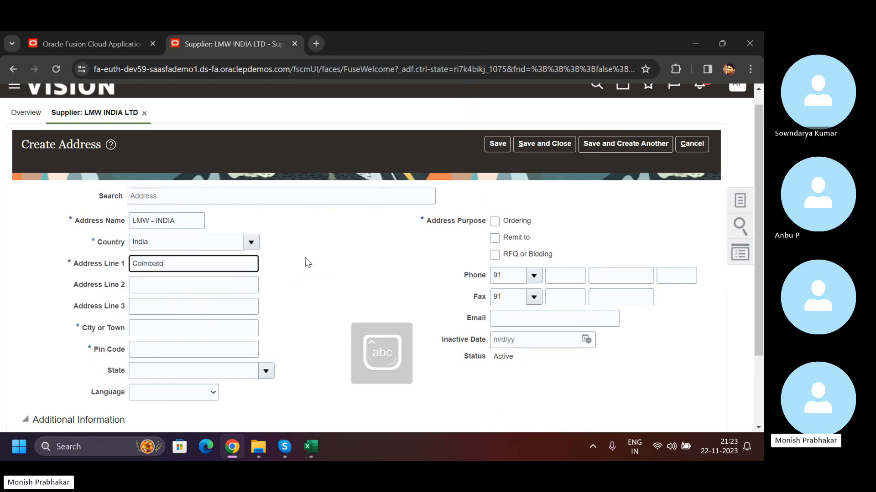
type("re")
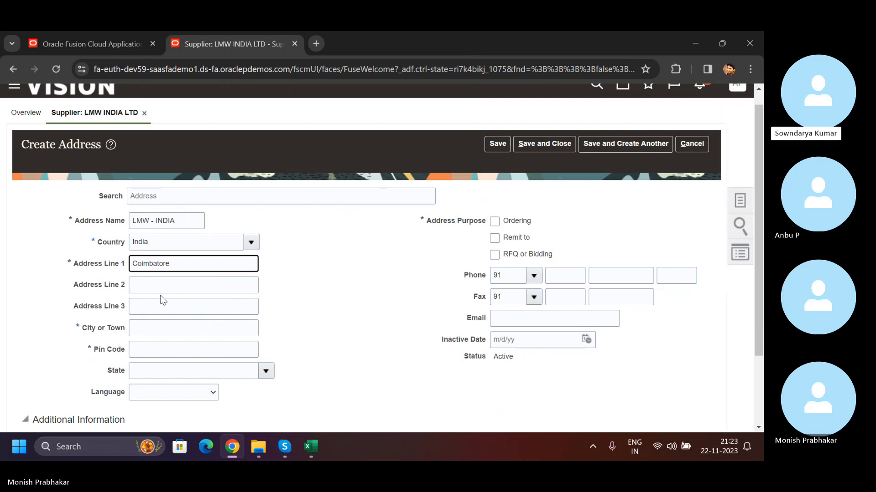
left_click_drag(172, 263, 109, 267)
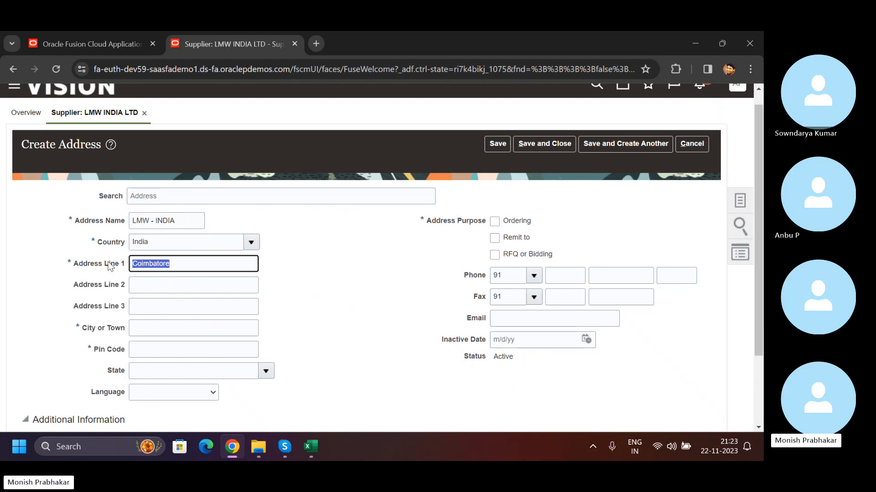
key("BackSpace")
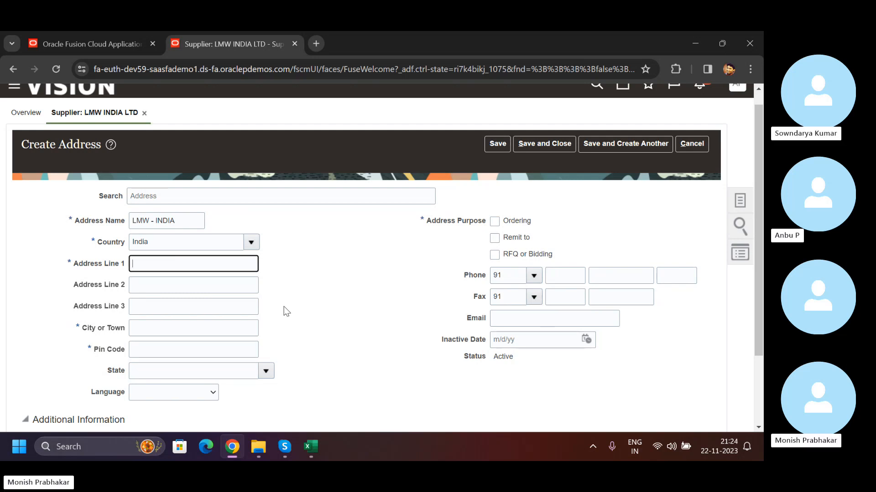
- Switch the new address's country to United States
left_click(251, 244)
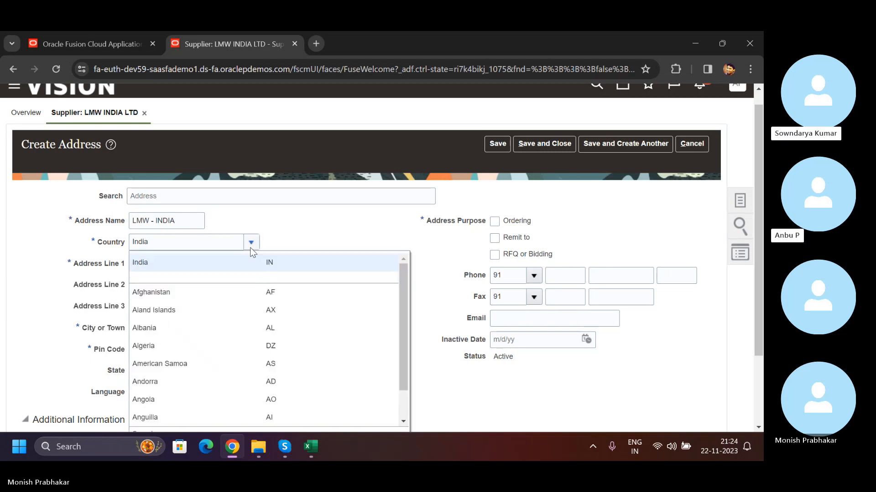
double_click(167, 241)
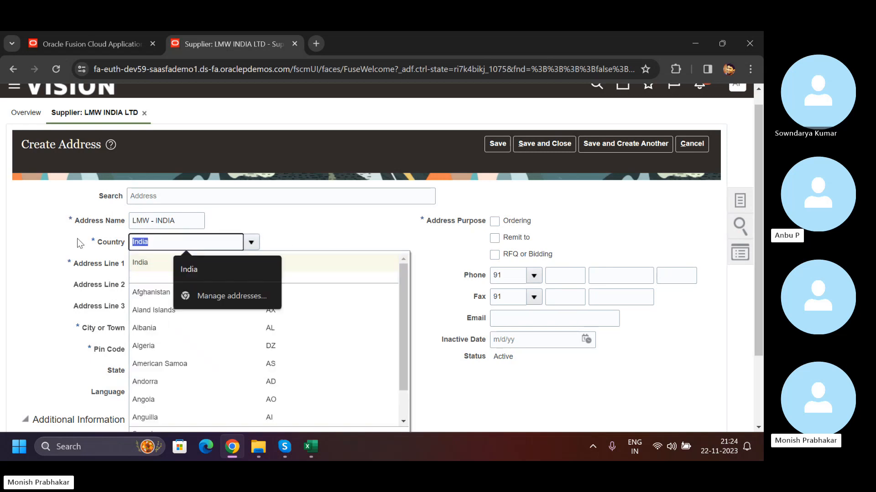
key("Caps_Lock")
type("United")
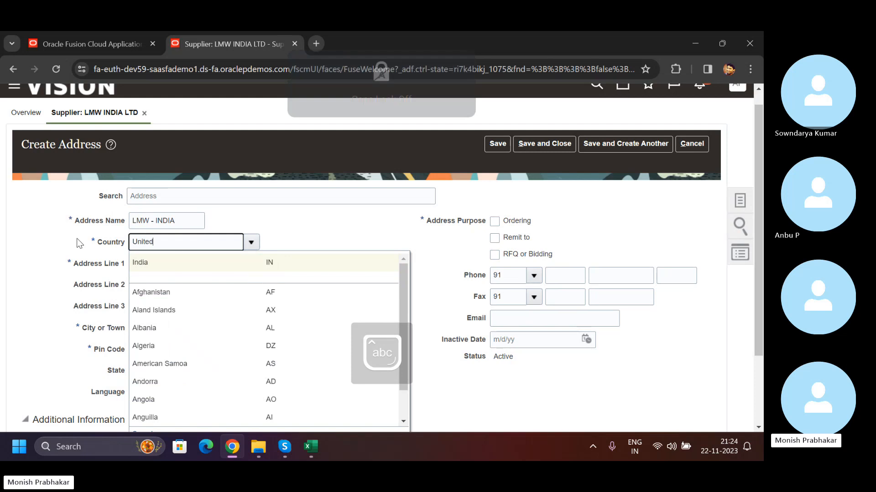
left_click(178, 279)
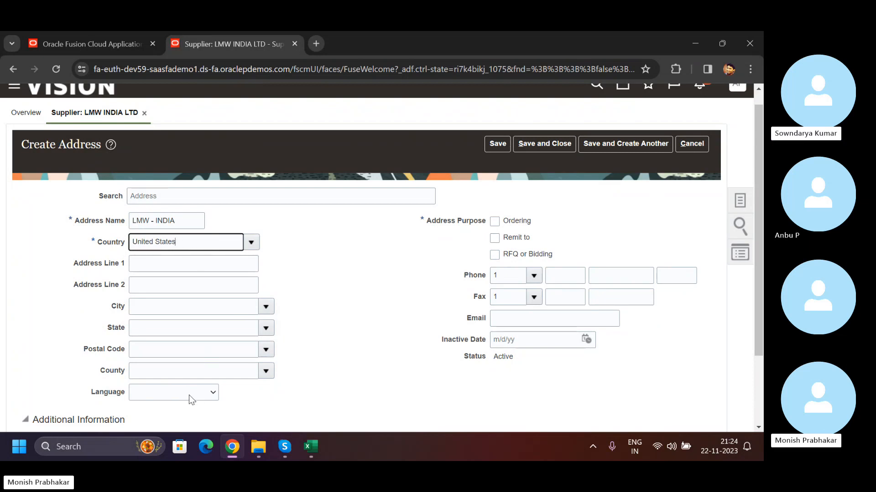
- Set the address's country back to India
key("ctrl+a")
type("I")
key("Caps_Lock")
type("n")
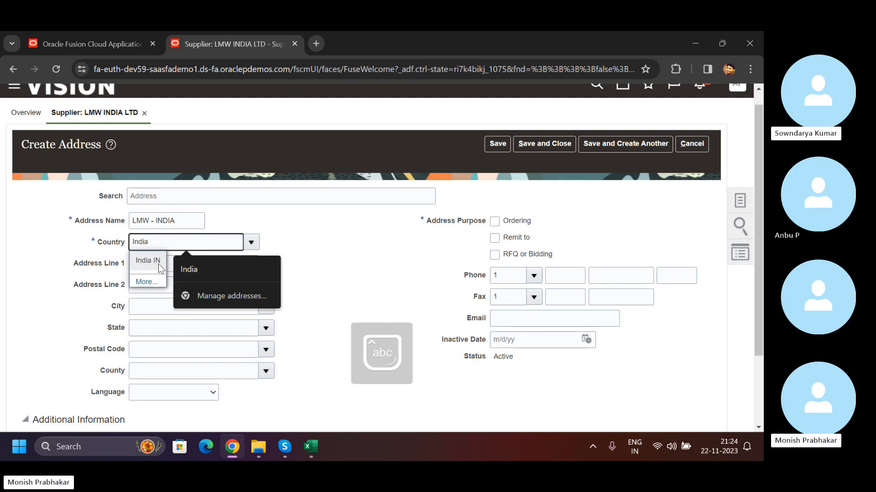
left_click(158, 264)
- Enter the supplier's city as address line 1 and copy it into the city or town
key("Caps_Lock")
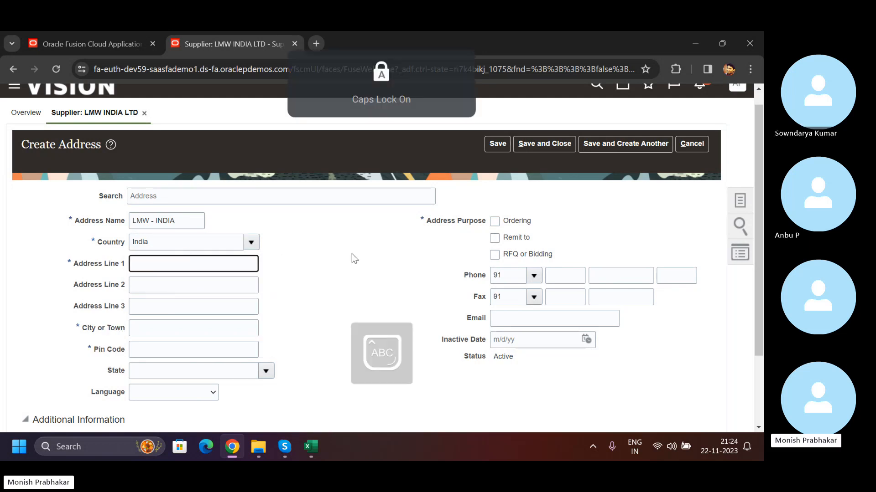
type("C")
key("Caps_Lock")
type("olmbatore")
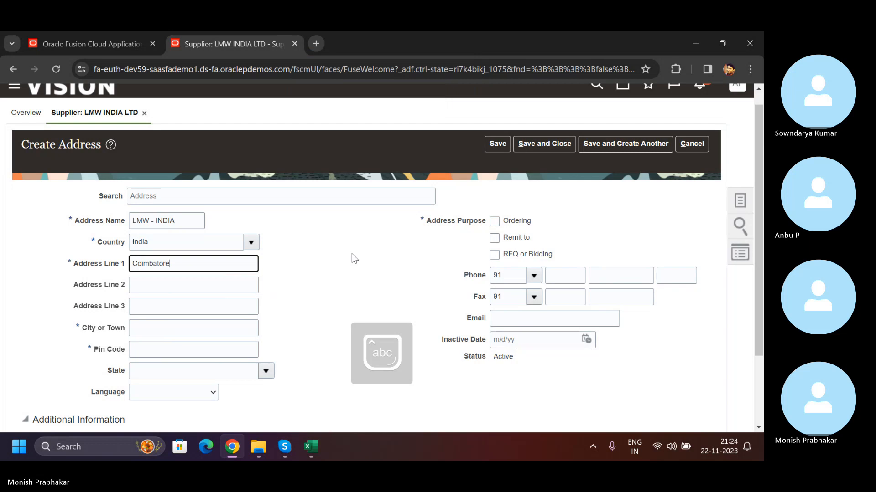
key("Tab")
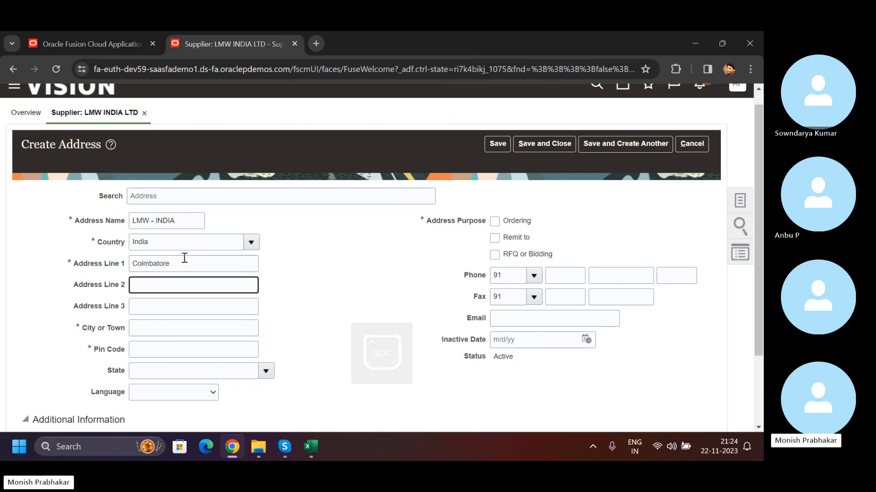
left_click_drag(184, 258, 98, 263)
key("ctrl+c")
left_click(148, 333)
key("ctrl+v")
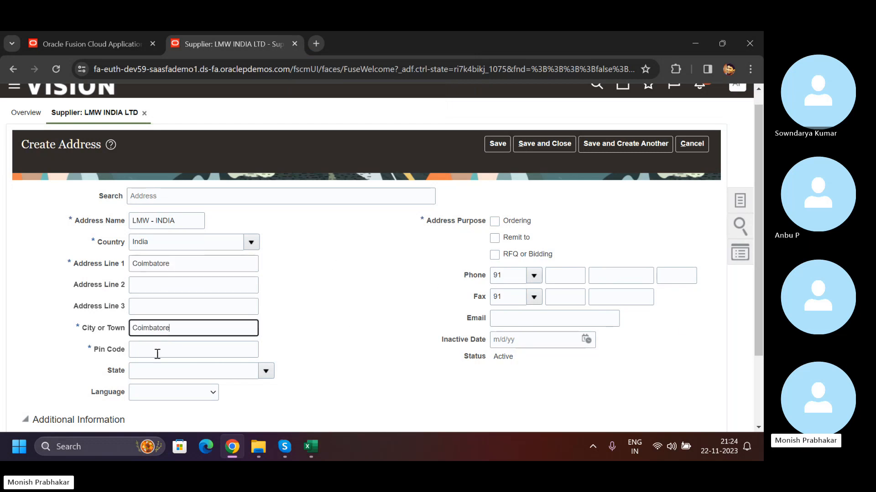
- Enter the address's postal code and choose Tamil Nadu as its state
left_click(158, 356)
type("6")
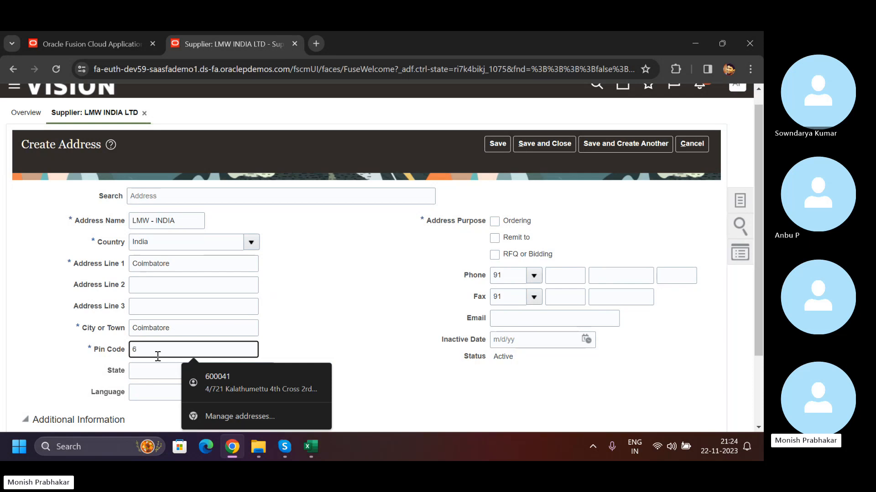
type("00001")
key("Tab")
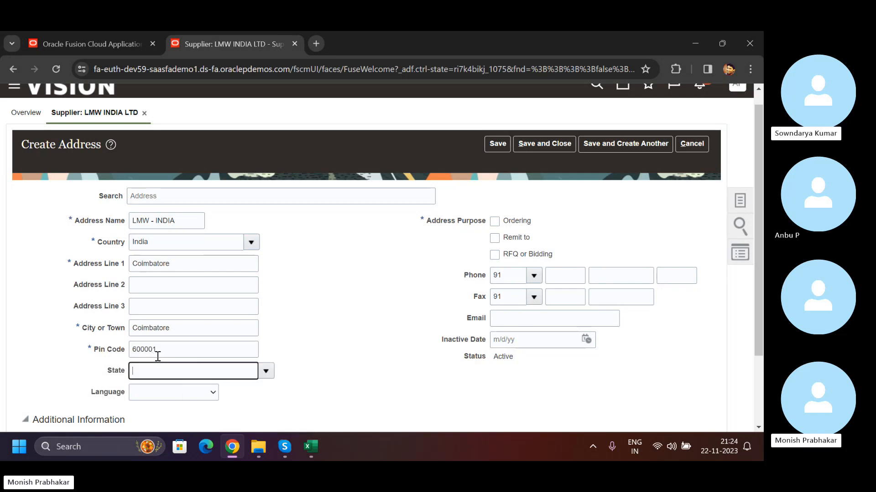
left_click(266, 370)
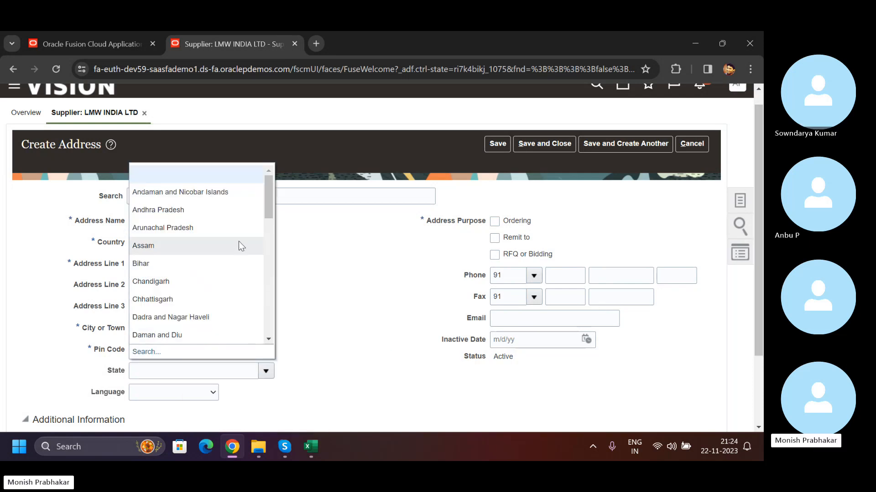
scroll(238, 242, "down", 9)
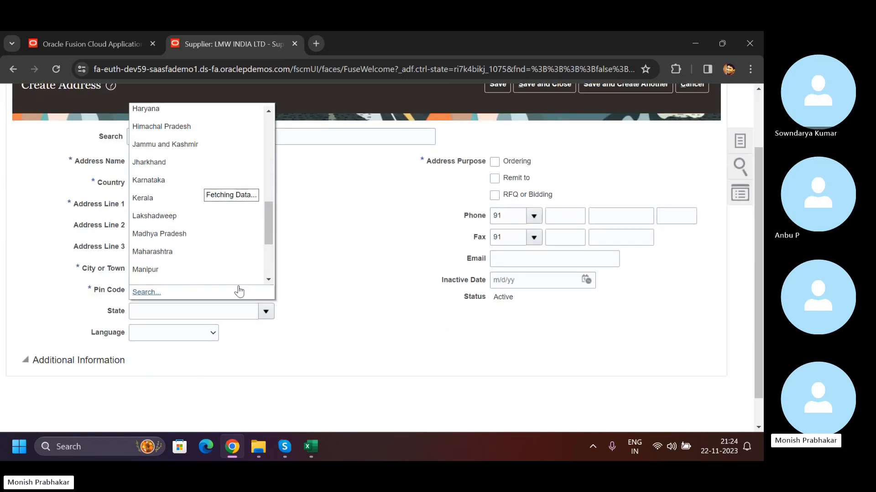
left_click_drag(269, 237, 266, 247)
left_click(171, 242)
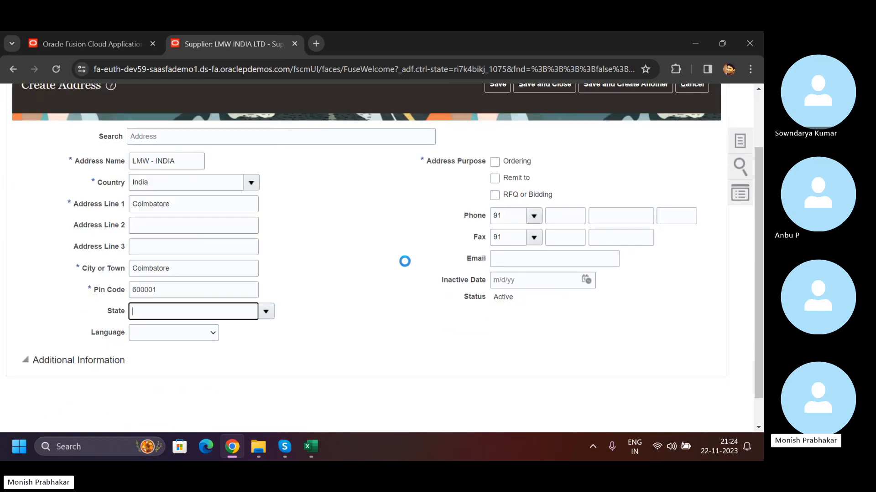
- Assign the purposes Ordering, Remit to, and RFQ or Bidding to the address
left_click(494, 161)
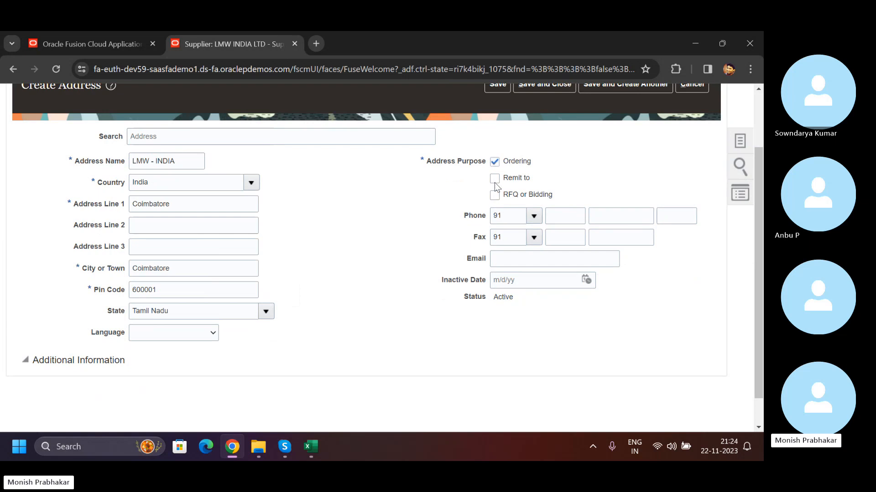
left_click(493, 178)
left_click(494, 195)
scroll(300, 284, "down", 1)
left_click(55, 327)
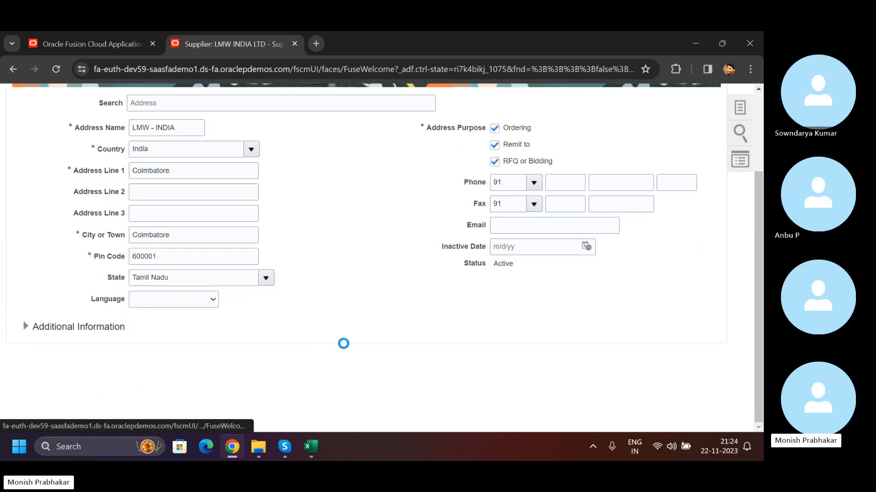
left_click(26, 328)
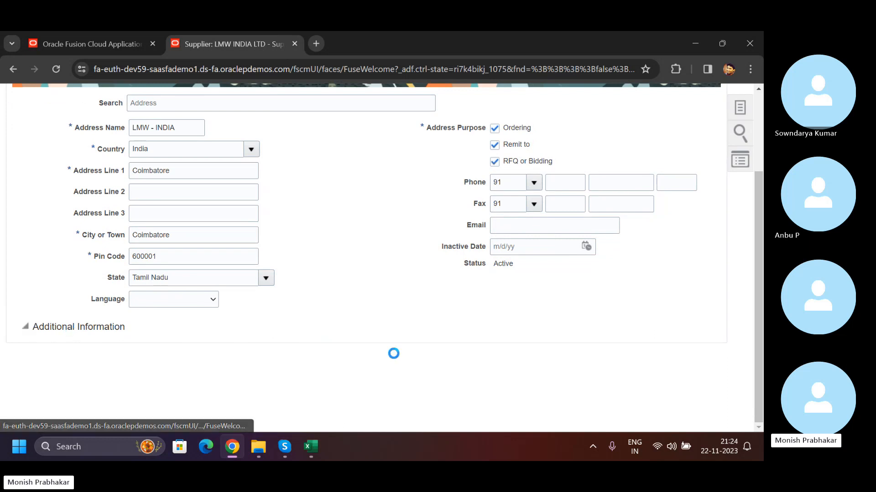
- Save the LMW - INDIA address and close it
scroll(393, 354, "up", 3)
left_click(505, 157)
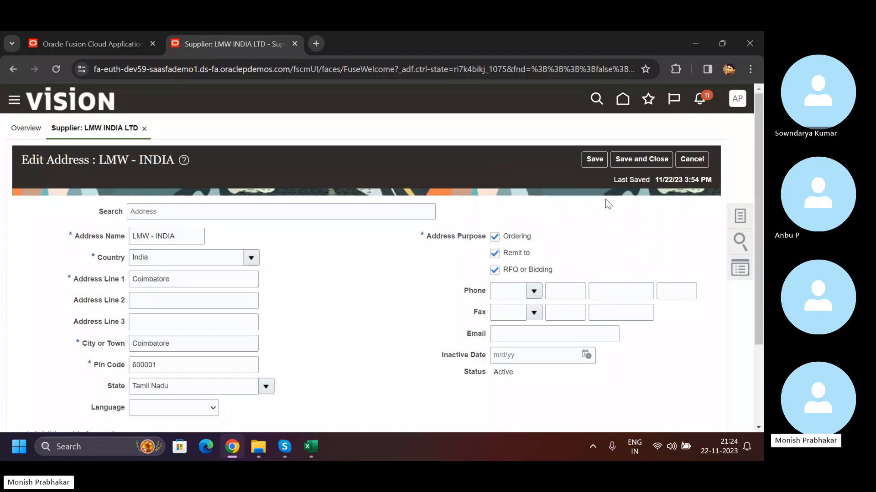
left_click(622, 158)
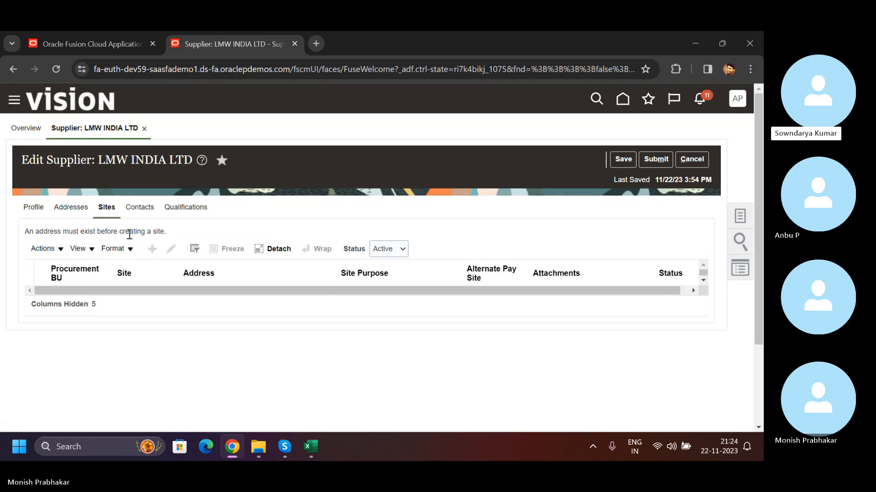
- Save the supplier LMW INDIA LTD from its address list and submit its profile changes for approval
left_click(72, 208)
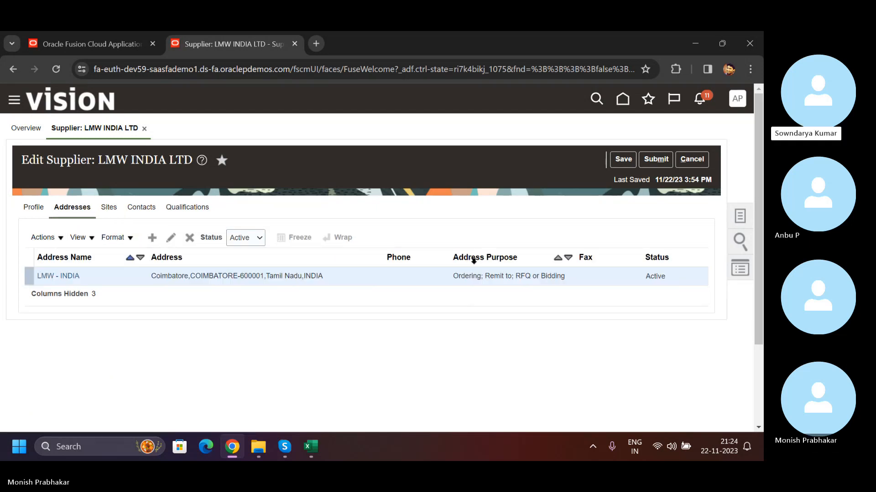
left_click(622, 160)
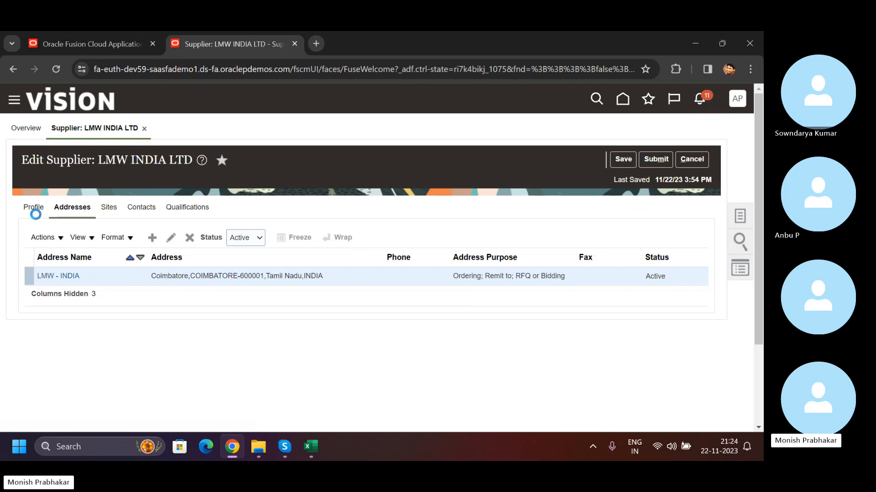
left_click(656, 159)
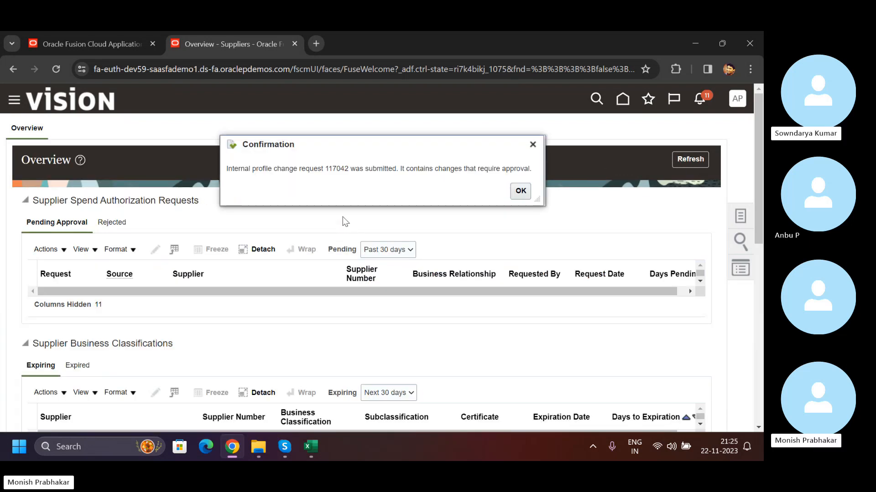
left_click_drag(248, 170, 382, 169)
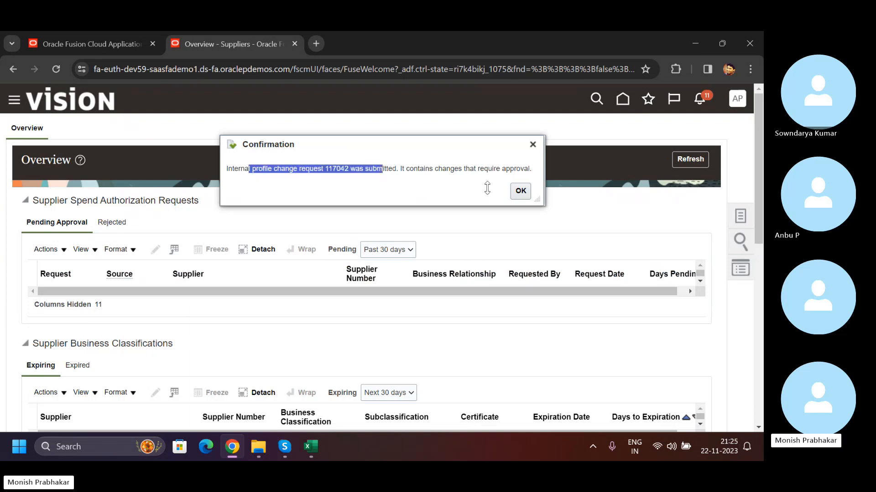
left_click(520, 192)
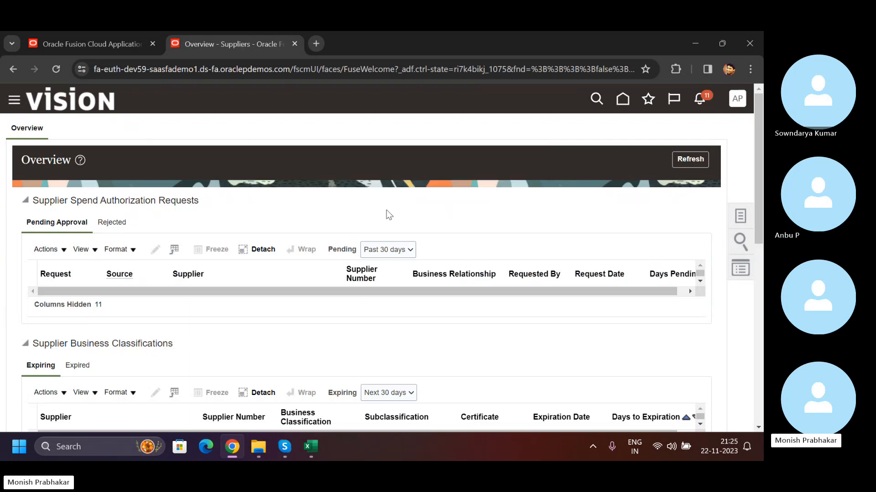
- Check the supplier overview for pending requests and open the management of supplier registration requests
scroll(154, 382, "down", 5)
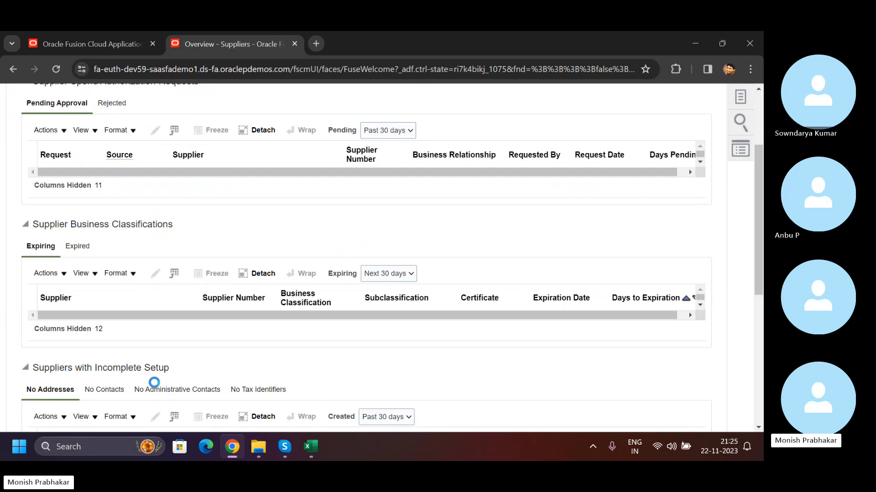
scroll(154, 382, "down", 4)
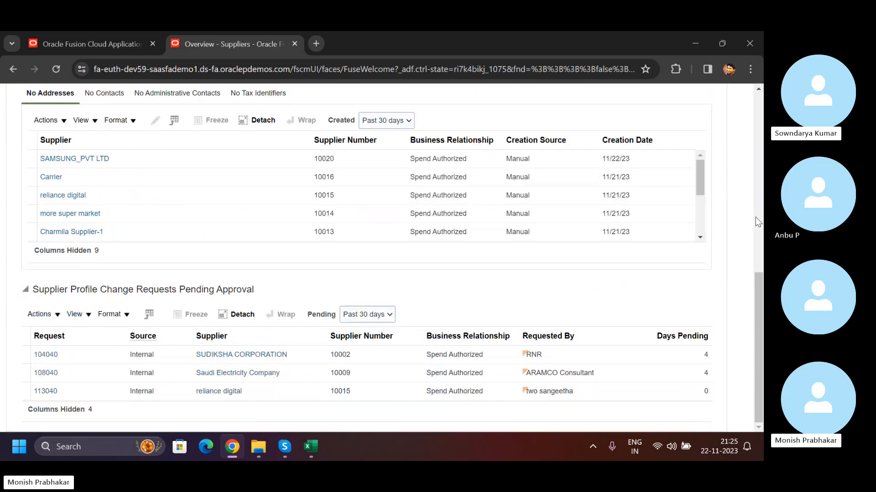
scroll(743, 240, "up", 10)
left_click(740, 216)
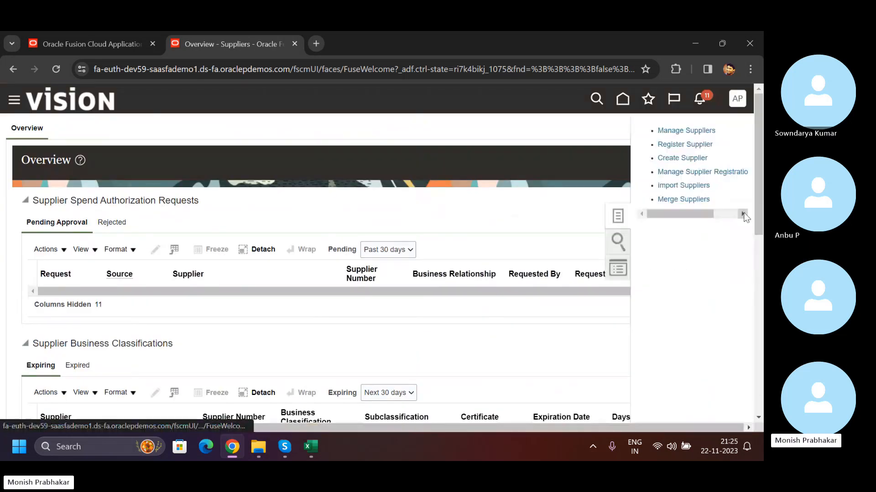
mouse_move(707, 214)
left_mouse_down()
mouse_move(741, 212)
mouse_move(700, 213)
left_mouse_up()
left_click(667, 171)
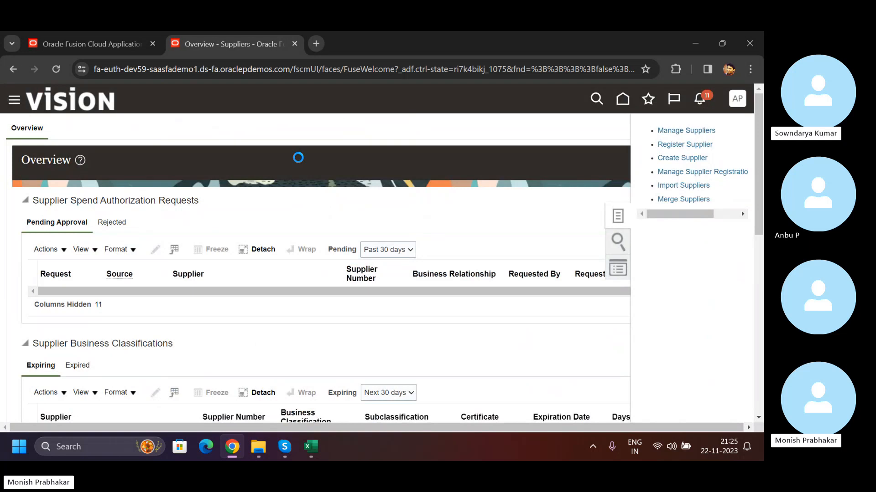
- Search the supplier registration requests with the approval status Pending Approval
left_click(200, 249)
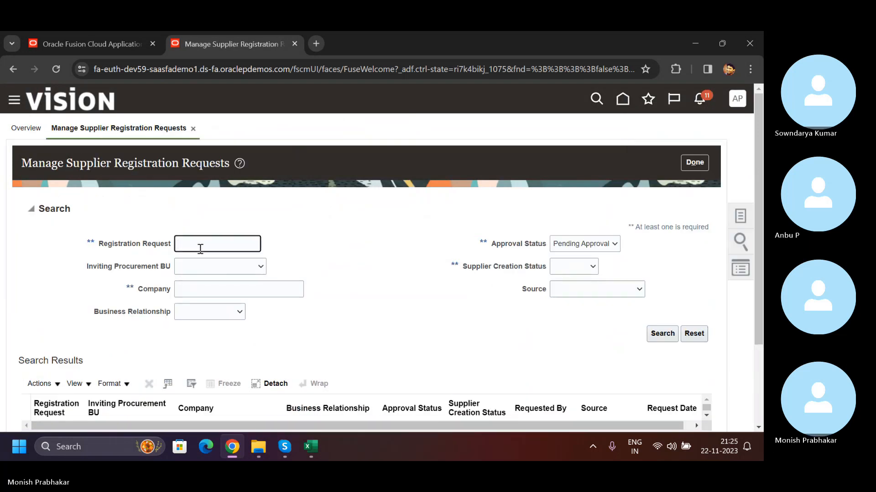
left_click(662, 333)
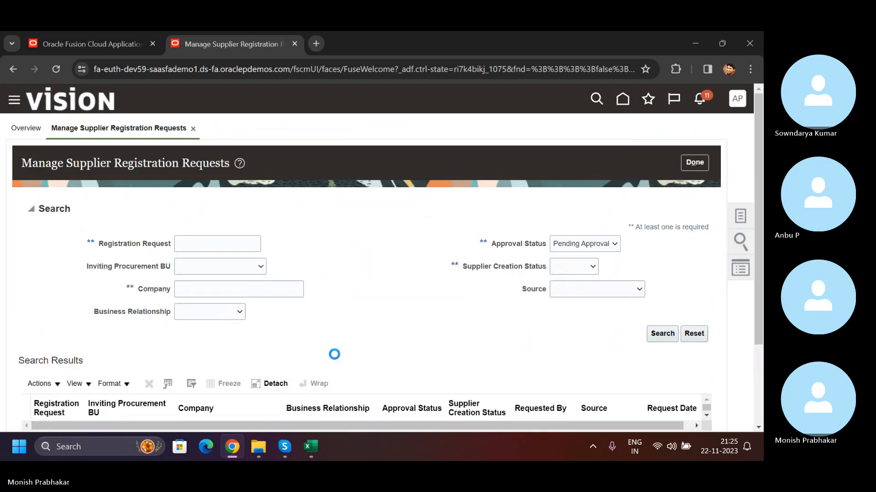
scroll(341, 348, "down", 2)
scroll(340, 348, "up", 2)
- Search the pending registration requests for the inviting procurement BU Aditya BG Business Unit
left_click(213, 267)
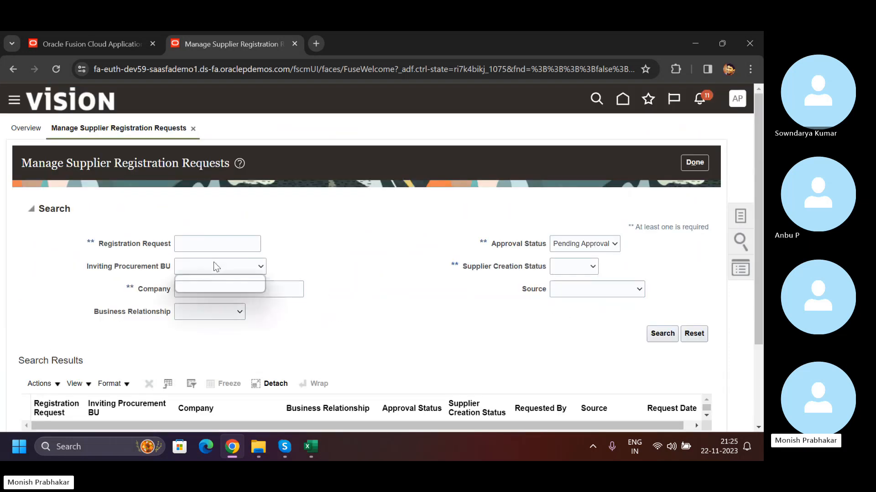
left_click(215, 283)
left_click(662, 334)
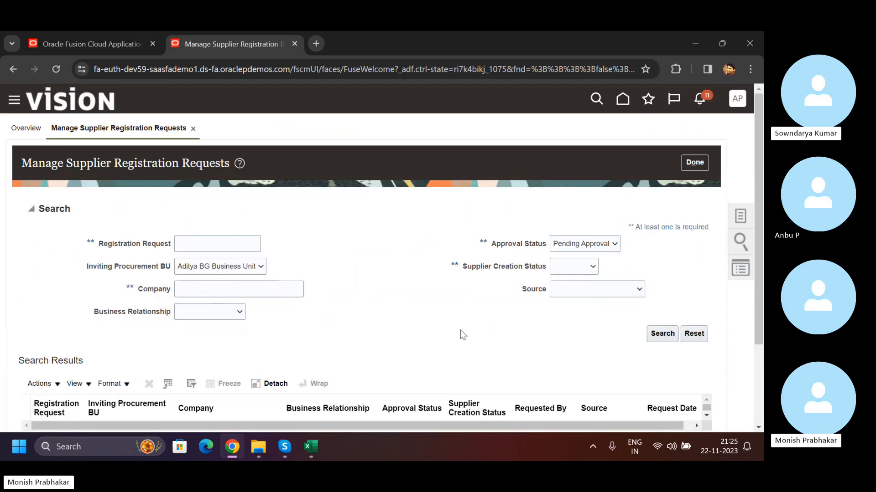
scroll(458, 329, "down", 2)
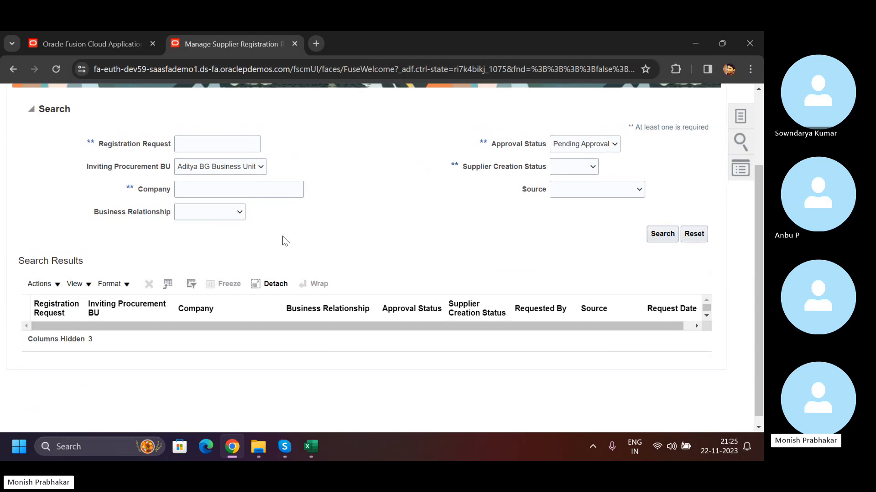
scroll(196, 240, "up", 2)
- Leave the registration requests and check the overview's supplier profile change requests pending approval
left_click(696, 165)
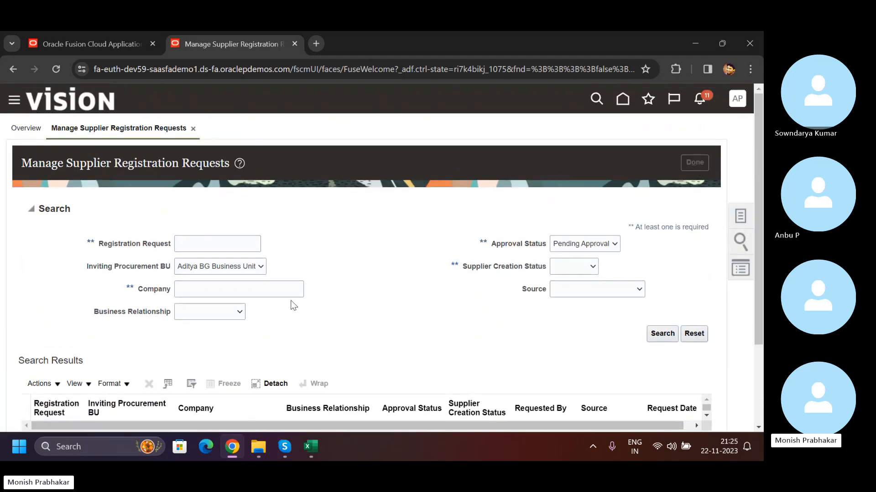
scroll(293, 306, "down", 2)
scroll(294, 306, "down", 7)
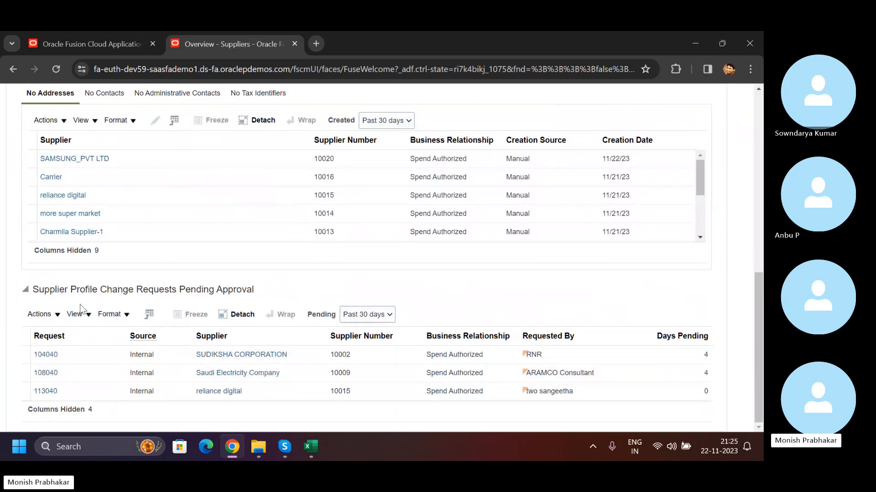
- Refresh the supplier overview and review its profile change requests pending approval
scroll(245, 302, "up", 3)
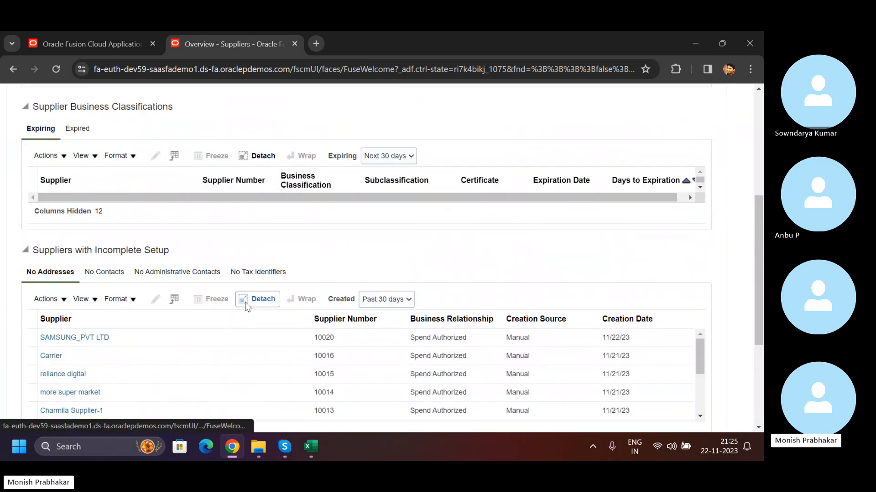
scroll(245, 302, "down", 3)
scroll(478, 189, "up", 10)
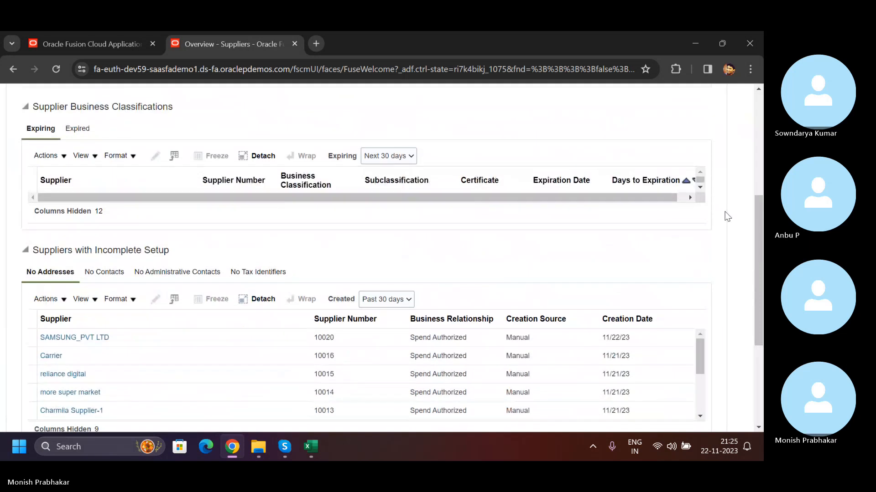
left_click(690, 157)
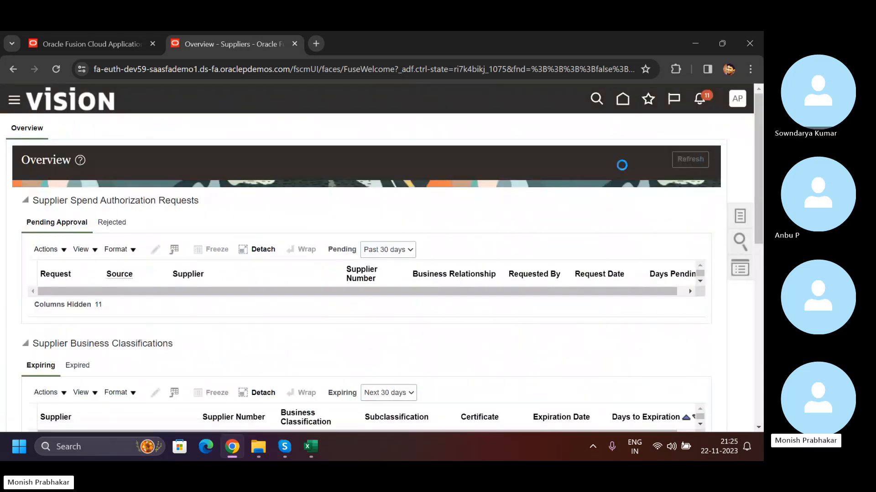
left_click(741, 222)
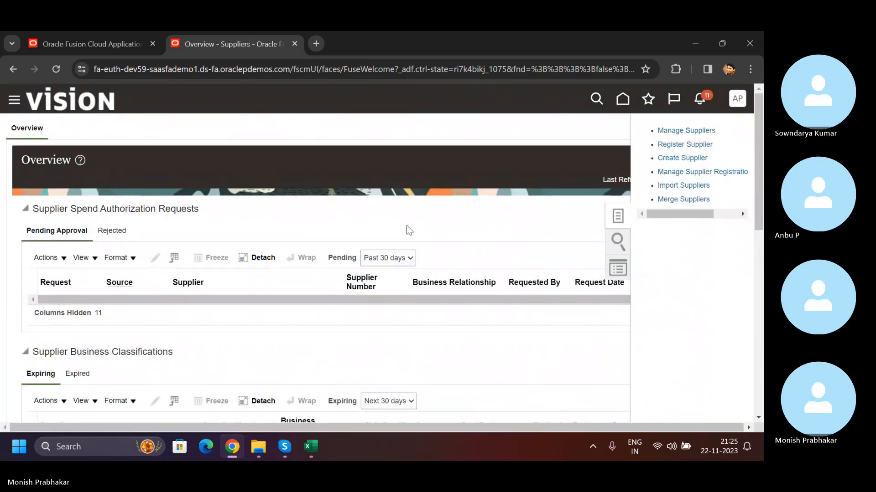
scroll(189, 309, "down", 7)
scroll(189, 308, "down", 2)
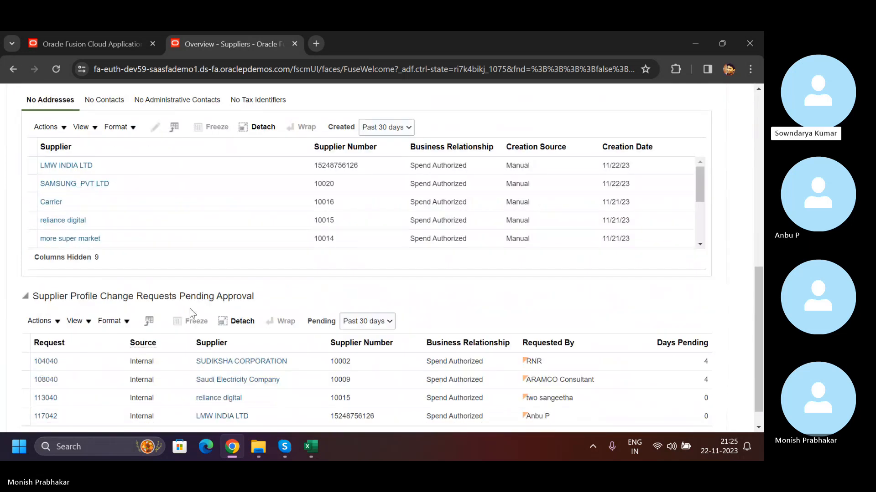
- Check the supplier number of LMW INDIA LTD among the suppliers with incomplete setup that have no addresses
left_click(133, 165)
scroll(238, 187, "up", 4)
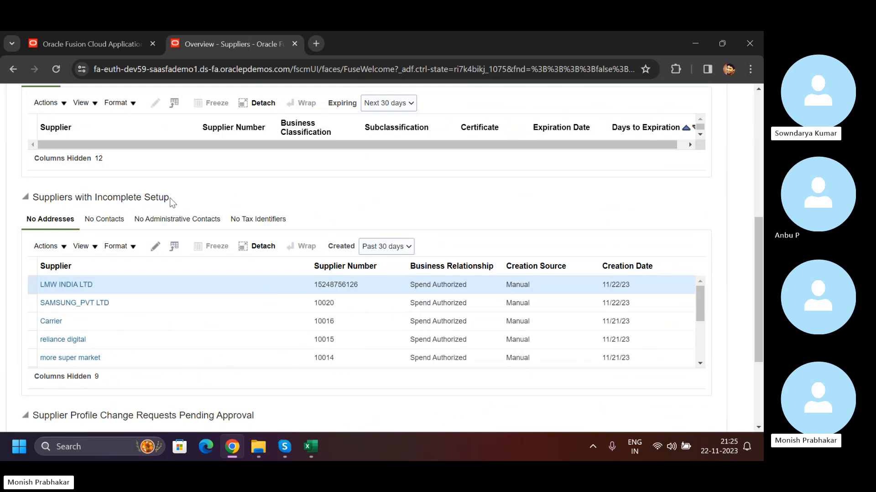
left_click_drag(170, 198, 32, 197)
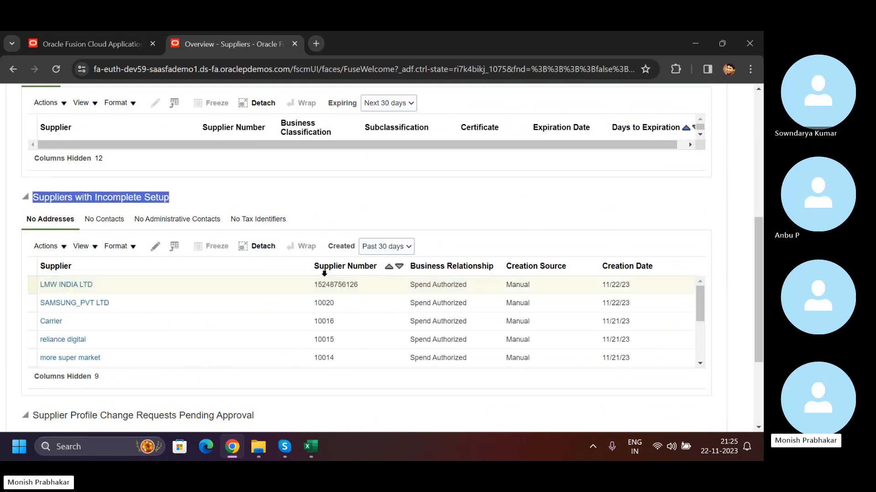
left_click_drag(316, 283, 357, 289)
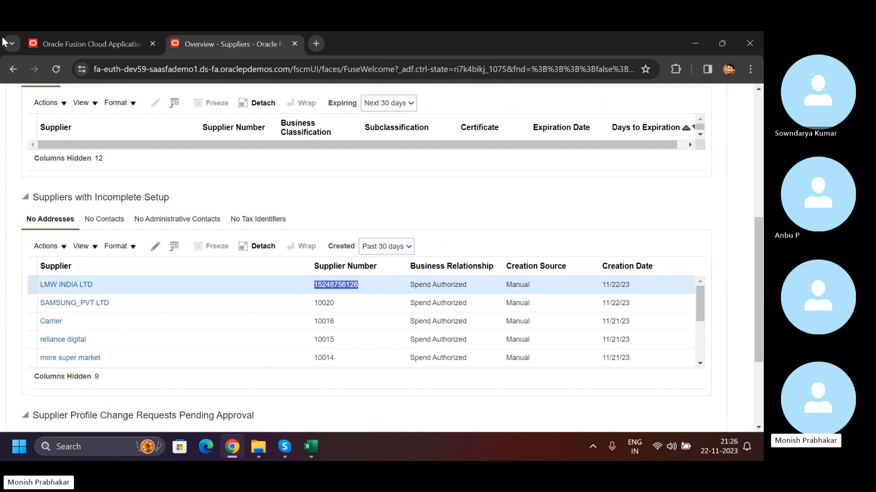
- Go to the Procurement setup in Setup and Maintenance, search its tasks for "specify" and open Specify Supplier Numbering
left_click(70, 42)
left_click(736, 110)
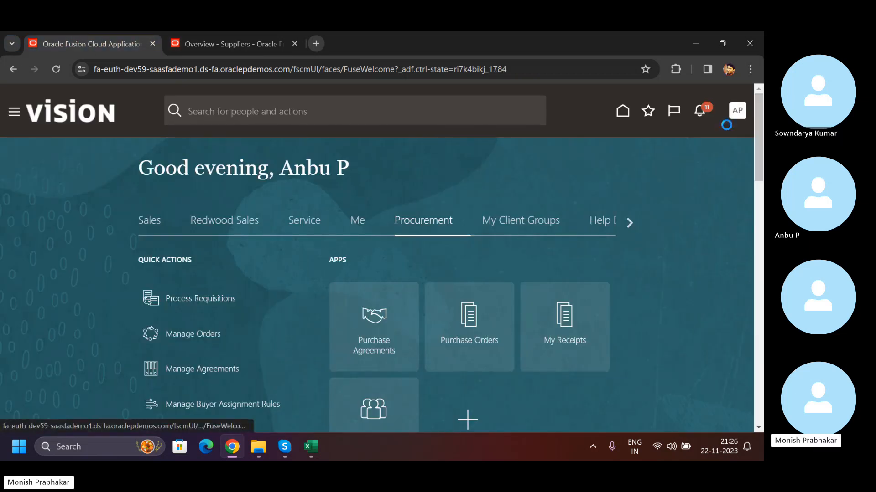
left_click(523, 291)
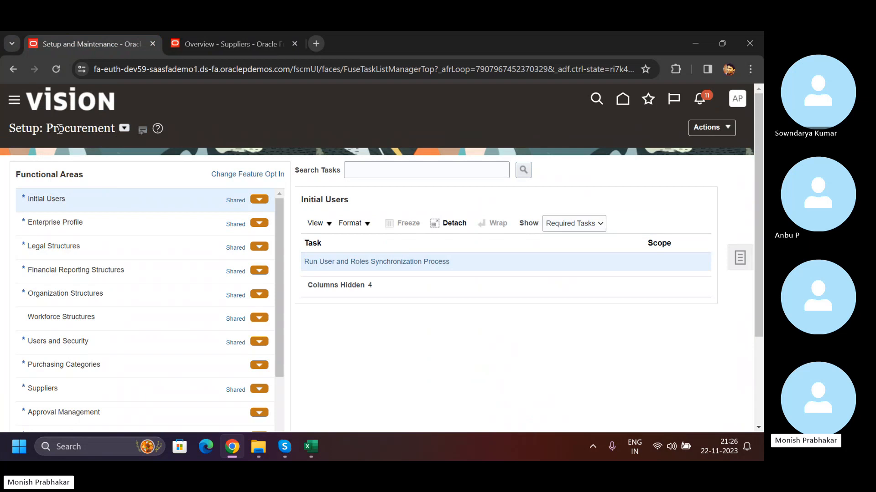
double_click(59, 129)
left_click(450, 171)
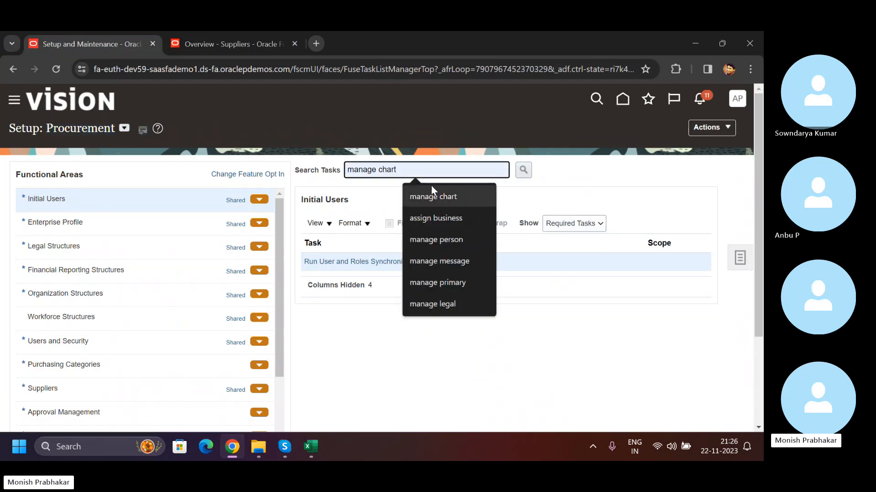
type("specify")
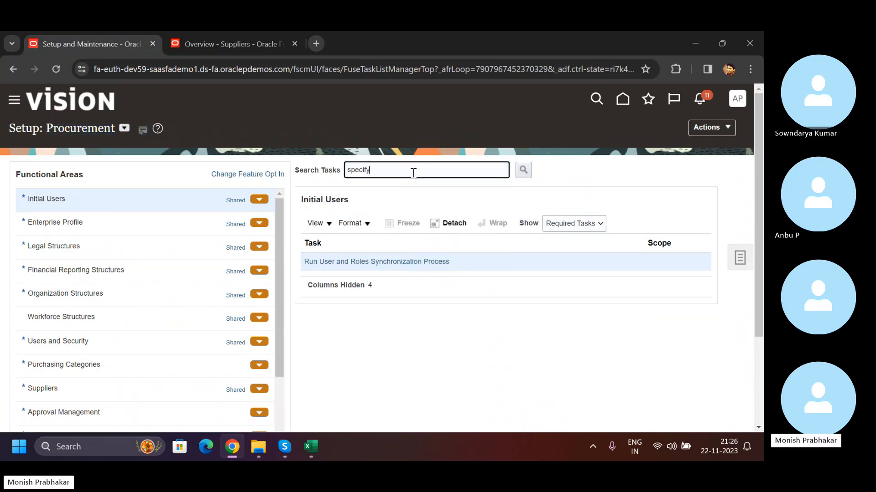
key("Return")
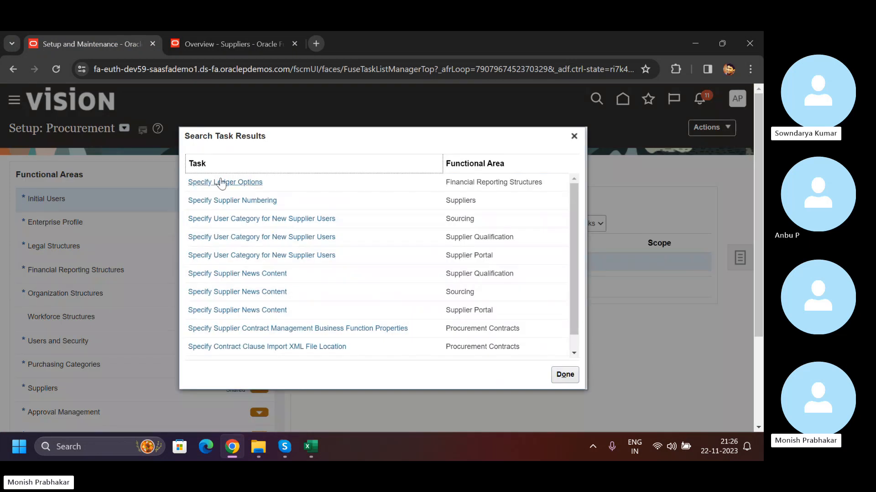
left_click(233, 201)
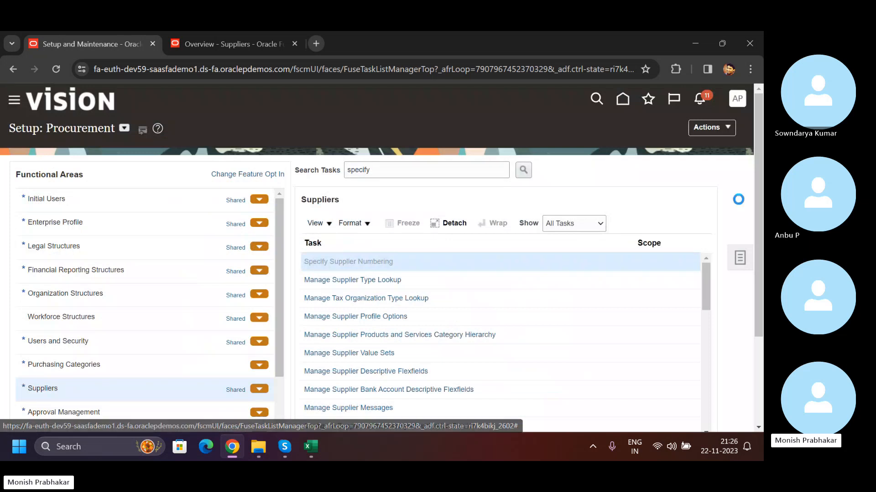
- Compare the Next Supplier Number in the numbering setup with the supplier number of LMW INDIA LTD in the overview
left_click_drag(17, 173, 91, 176)
left_click(161, 172)
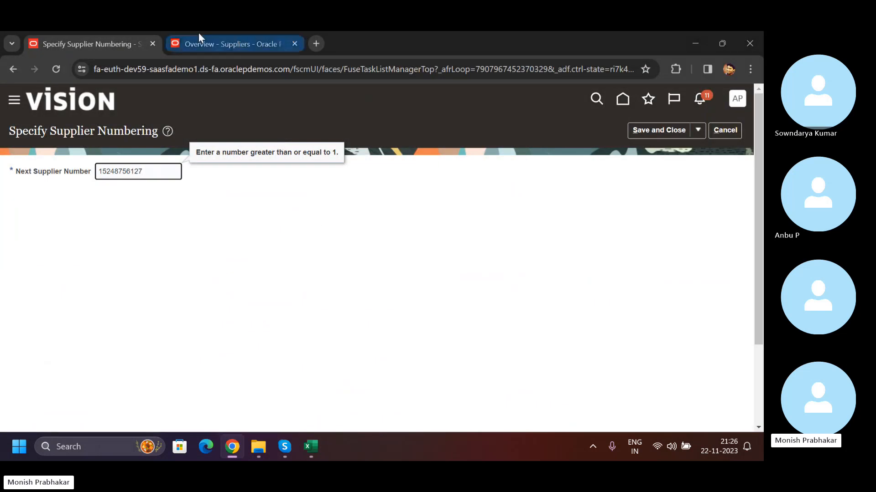
left_click(178, 40)
left_click_drag(178, 41, 105, 41)
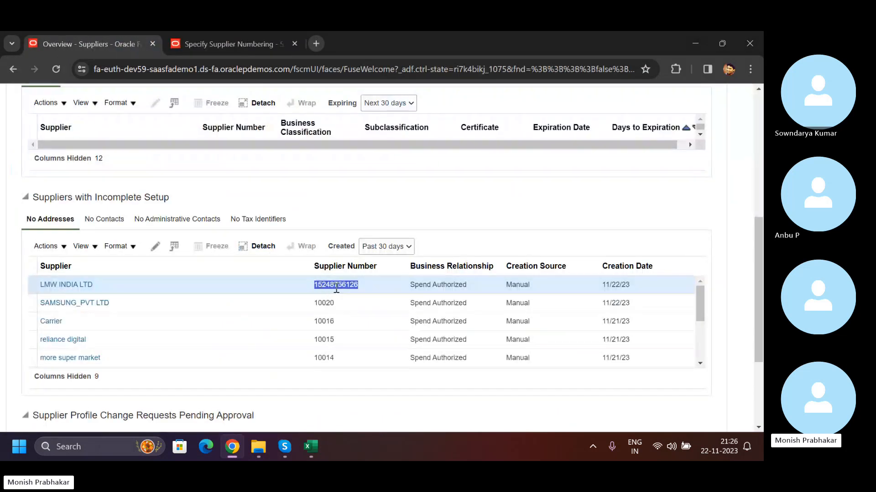
left_click(230, 43)
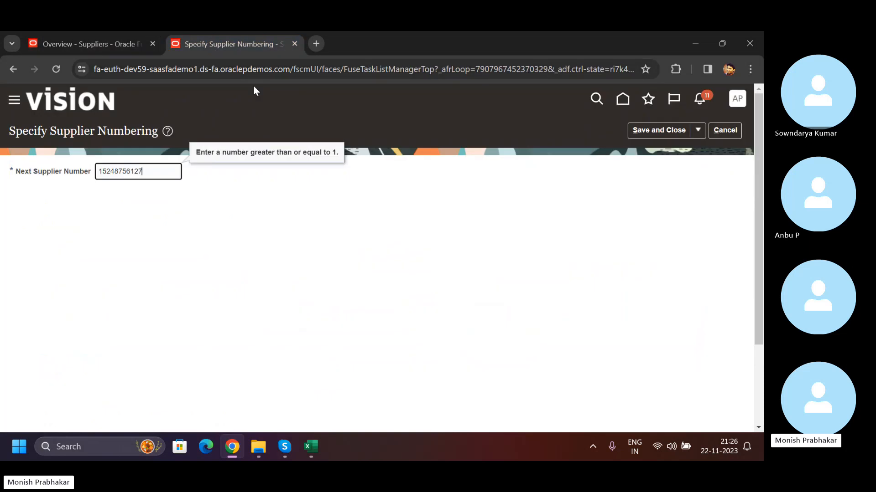
left_click_drag(157, 172, 82, 171)
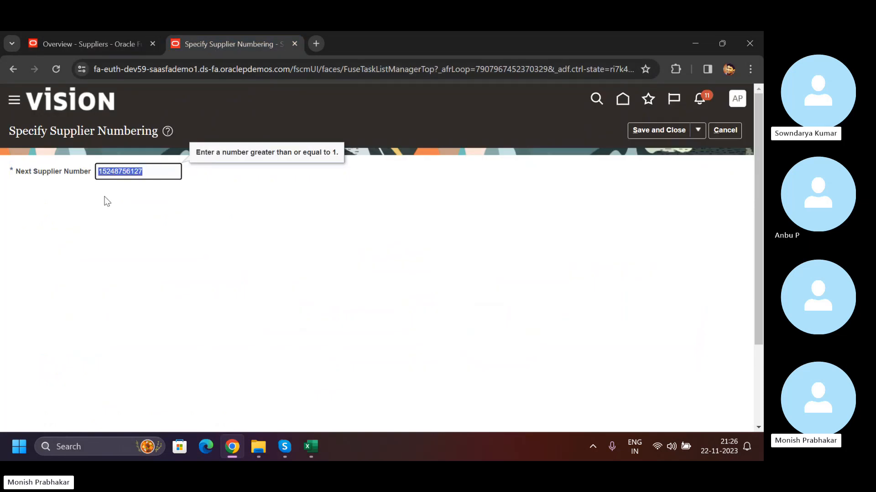
left_click_drag(152, 171, 84, 175)
left_click(79, 41)
double_click(334, 284)
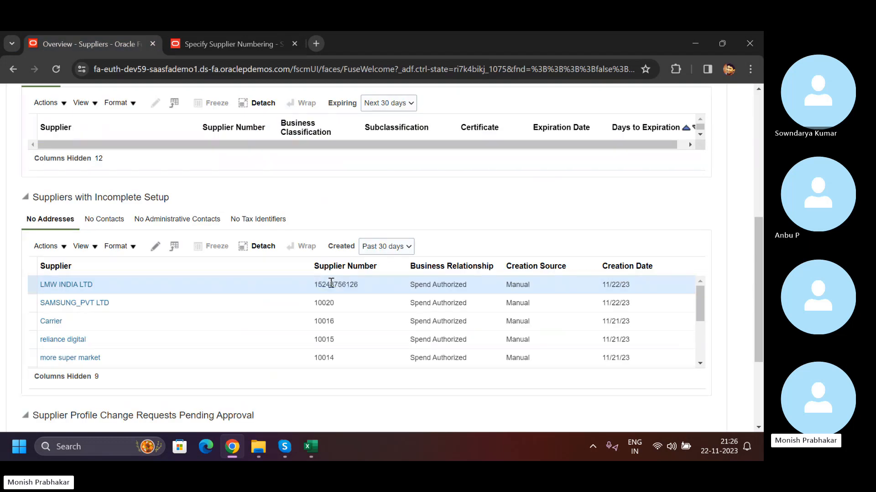
double_click(332, 284)
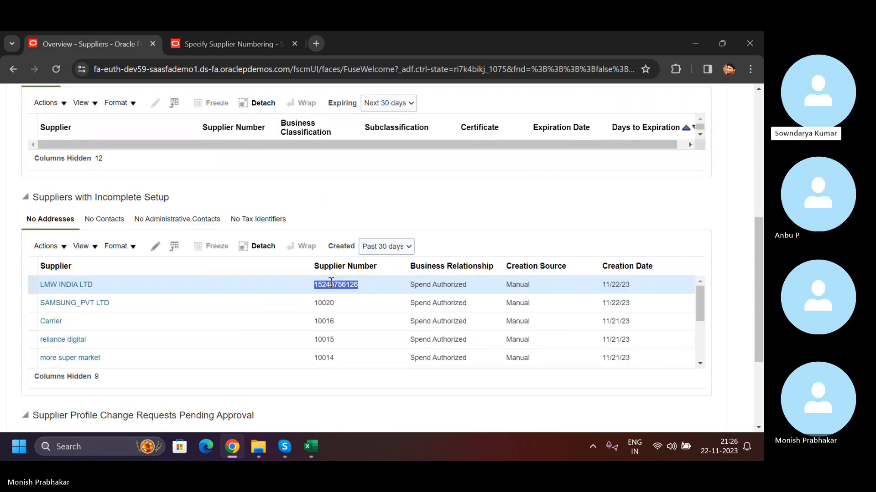
- Open LMW INDIA LTD for editing, and leave the supplier numbering setup without saving
left_click(154, 248)
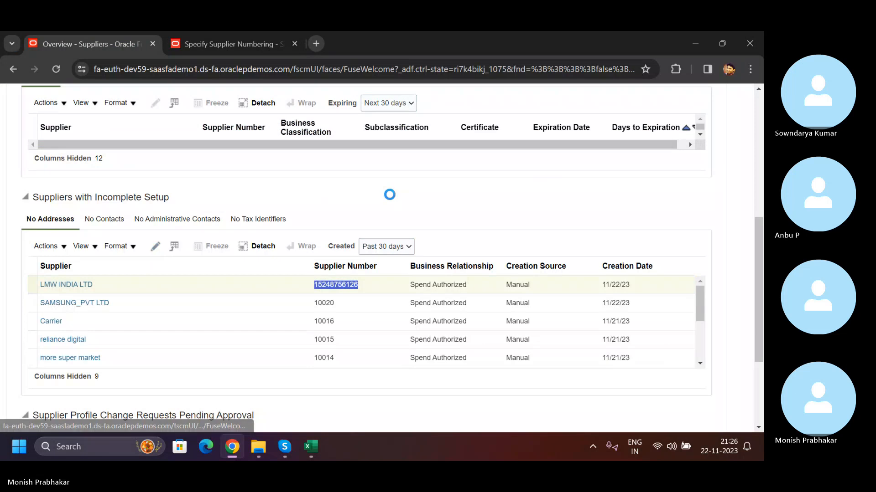
left_click(216, 42)
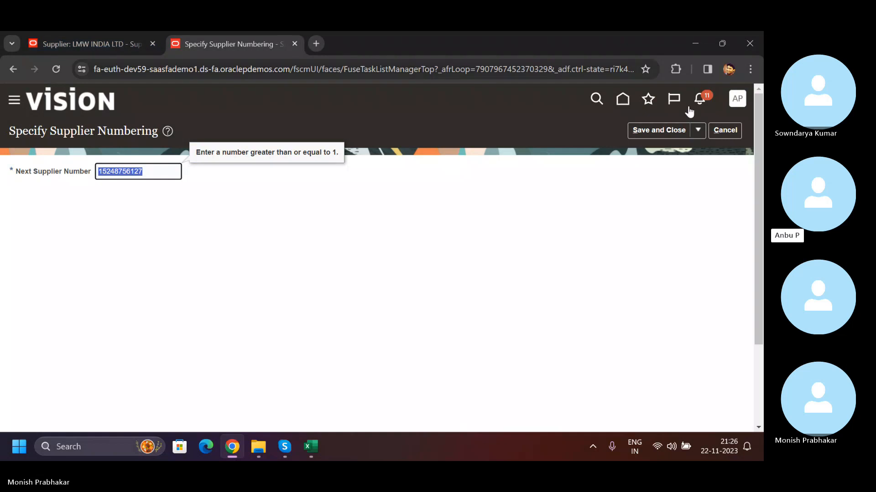
left_click(725, 130)
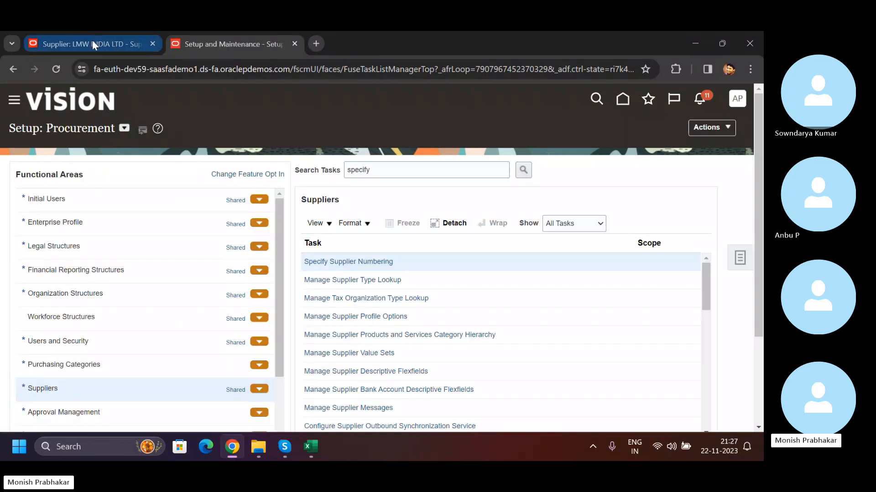
left_click(93, 40)
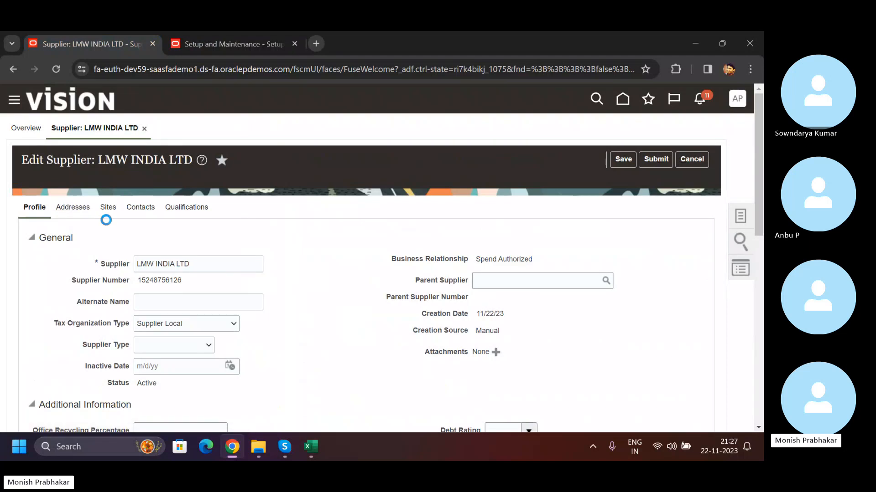
- Create a new site for LMW INDIA LTD using the address name LMW - INDIA
left_click(110, 208)
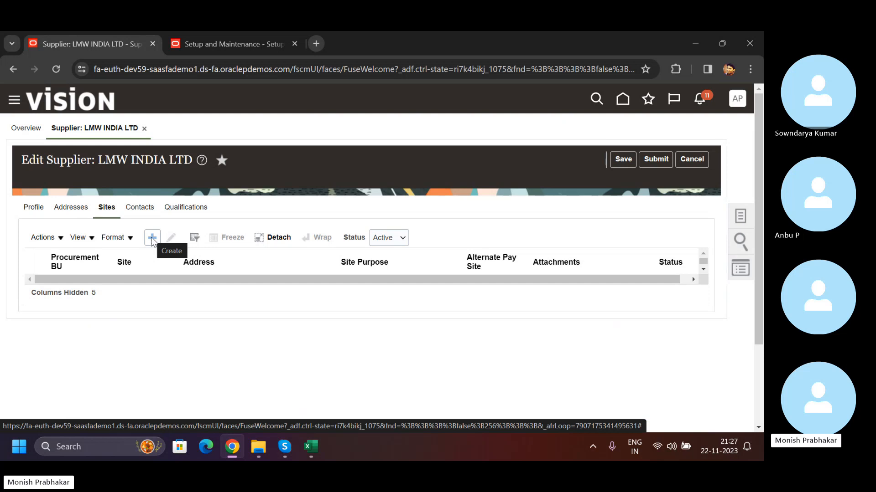
left_click(282, 450)
left_click(280, 449)
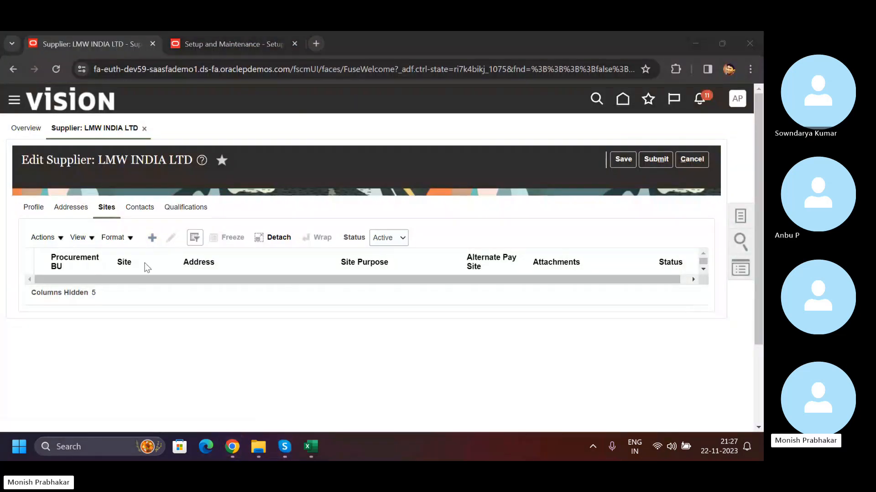
left_click(152, 238)
left_click(282, 234)
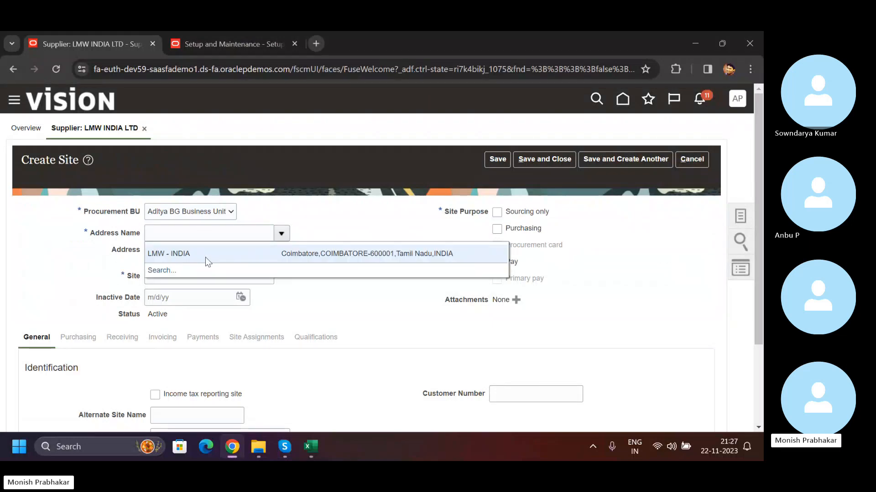
left_click(203, 253)
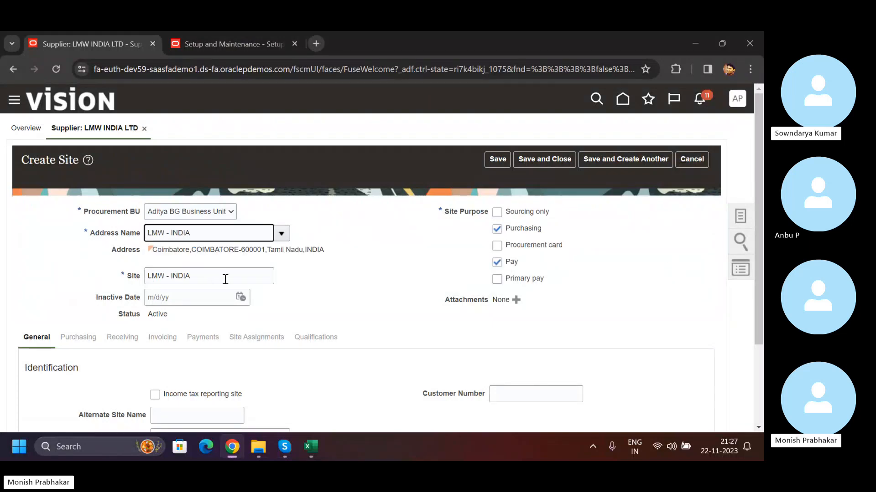
- Change the site name to LMW - COIMBATOTRE, and compare it with the selected address name
left_click(255, 271)
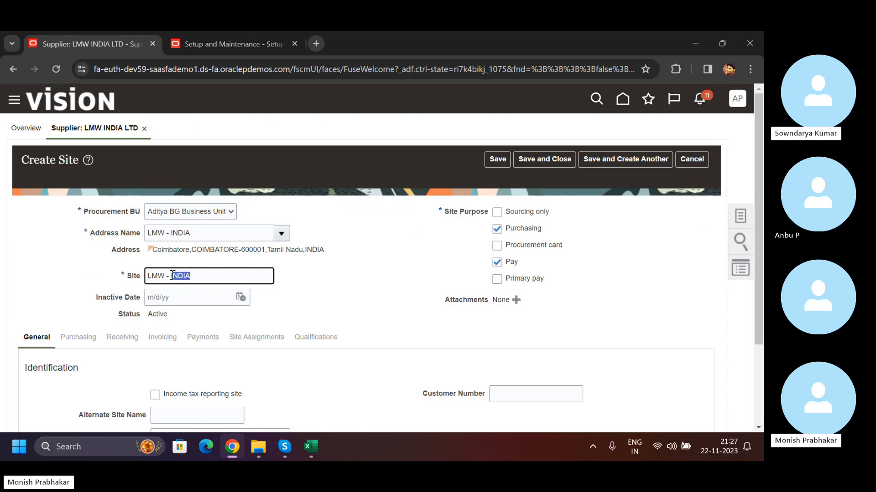
left_click_drag(169, 276, 171, 276)
key("BackSpace")
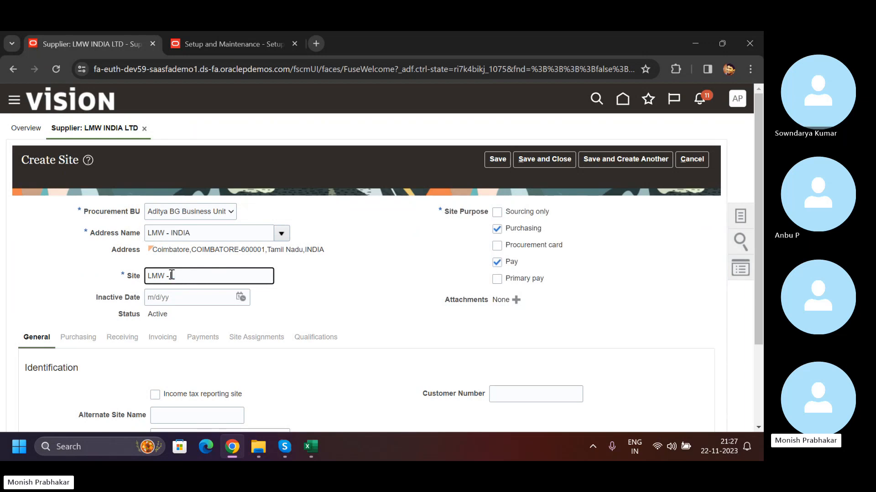
key("shift+Tab")
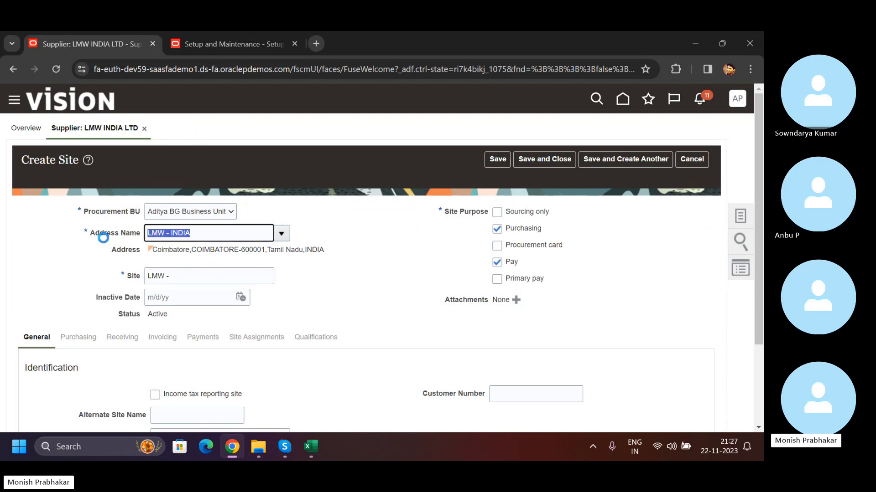
left_click(179, 279)
key("Caps_Lock")
type("C")
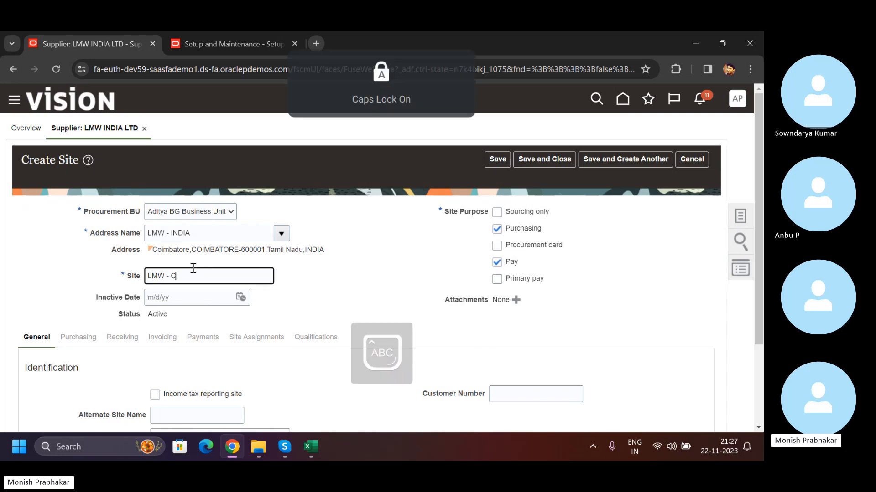
type("OIMBATOTRE")
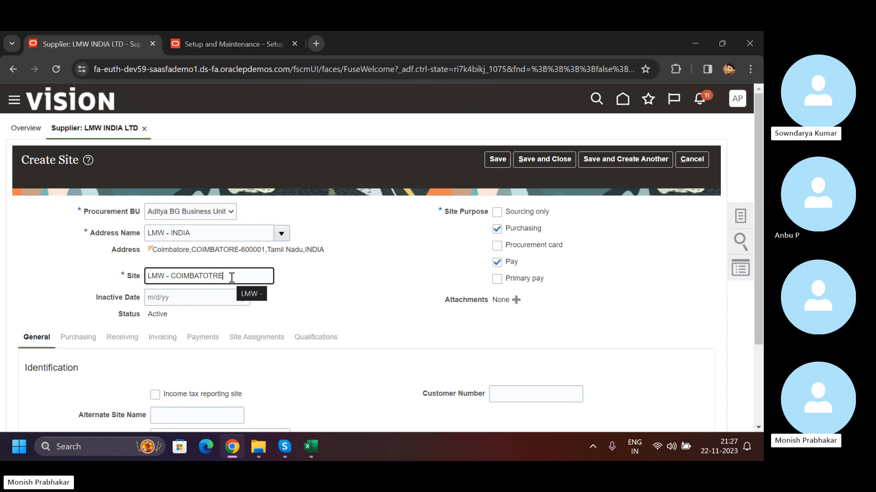
left_click_drag(225, 275, 145, 278)
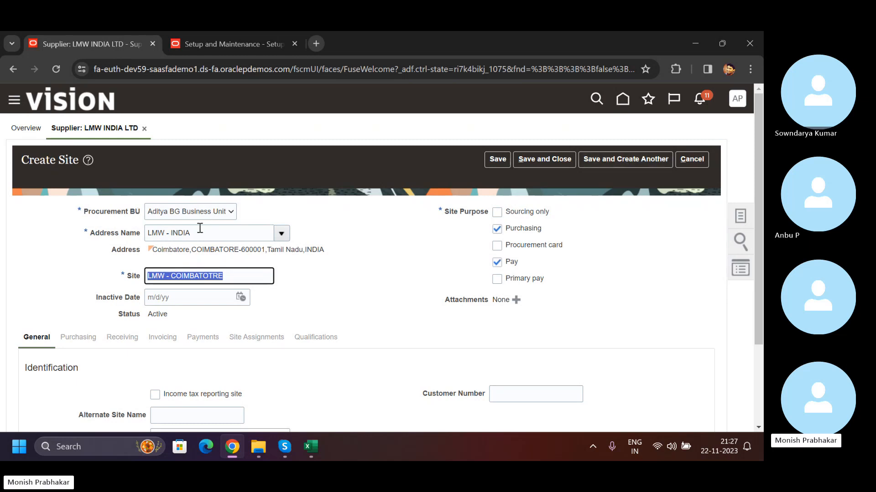
left_click_drag(200, 230, 133, 231)
left_click_drag(239, 275, 84, 279)
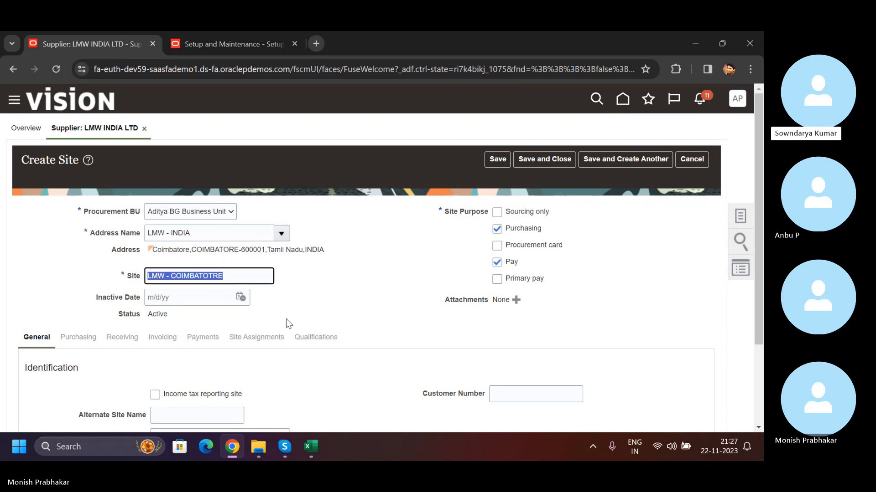
scroll(288, 323, "down", 3)
scroll(288, 323, "up", 3)
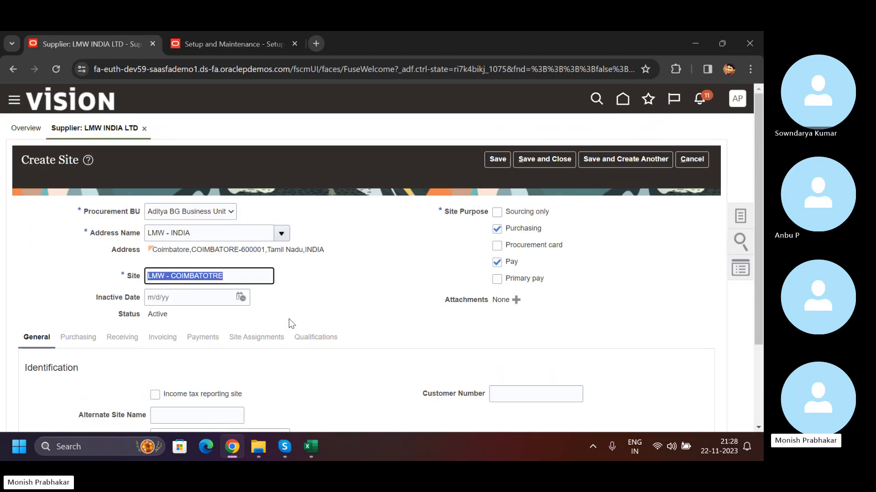
scroll(289, 324, "down", 3)
scroll(289, 319, "up", 3)
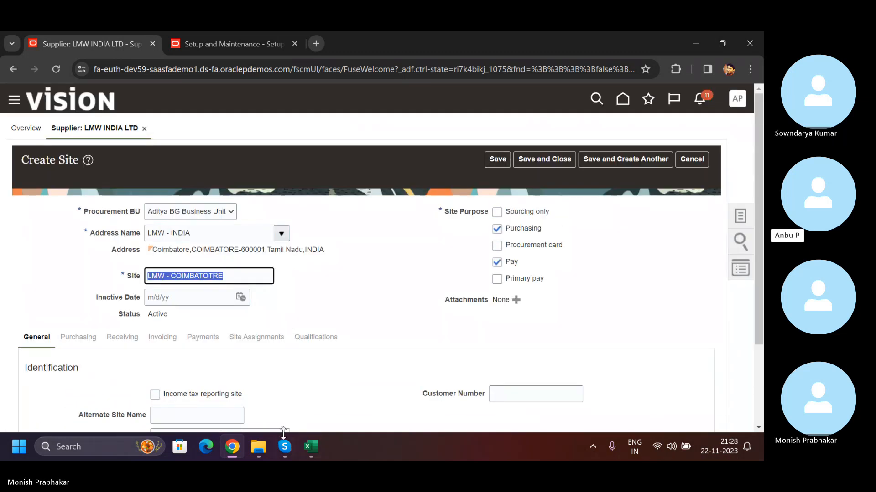
mouse_move(311, 448)
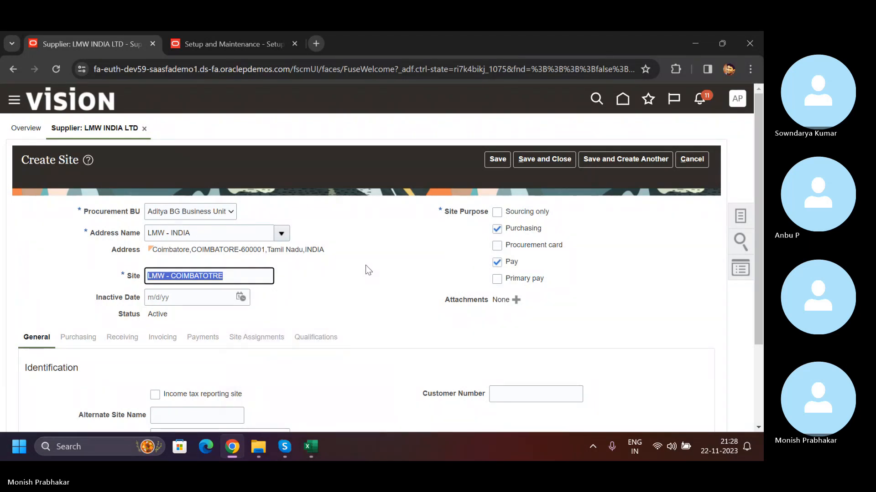
- Discard the unsaved new site and leave the editing of LMW INDIA LTD
left_click(690, 158)
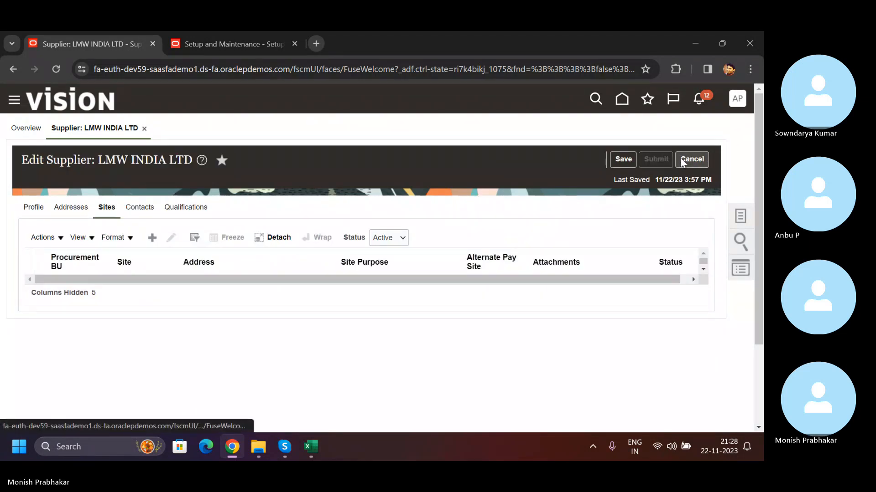
left_click(682, 161)
left_click(409, 191)
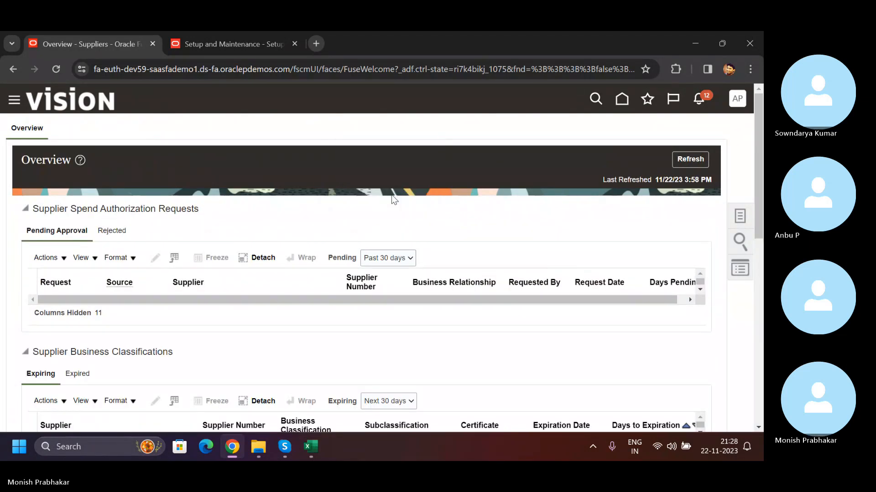
- Reopen LMW INDIA LTD from the suppliers with incomplete setup, and open its address LMW - INDIA for editing
scroll(210, 328, "down", 5)
left_click(66, 344)
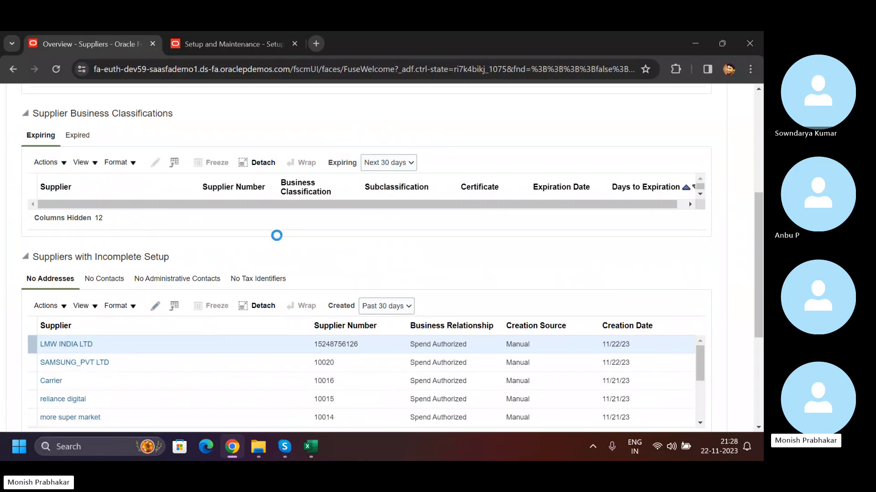
left_click(673, 162)
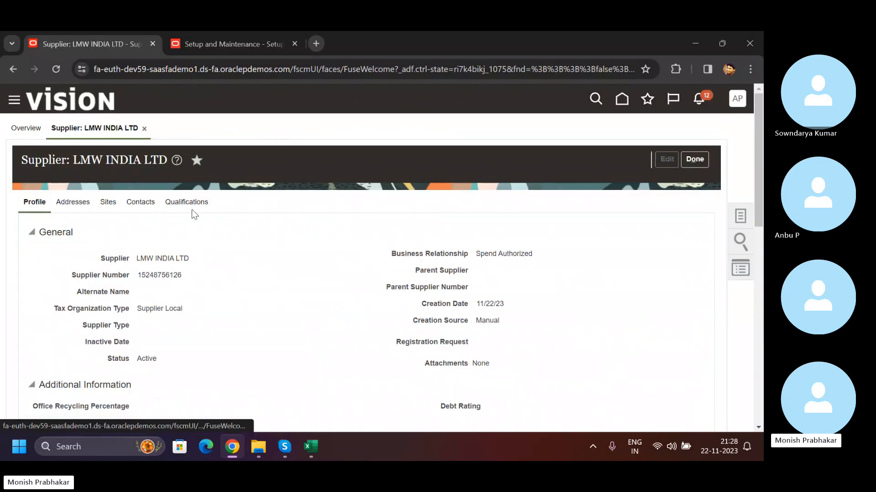
left_click(72, 208)
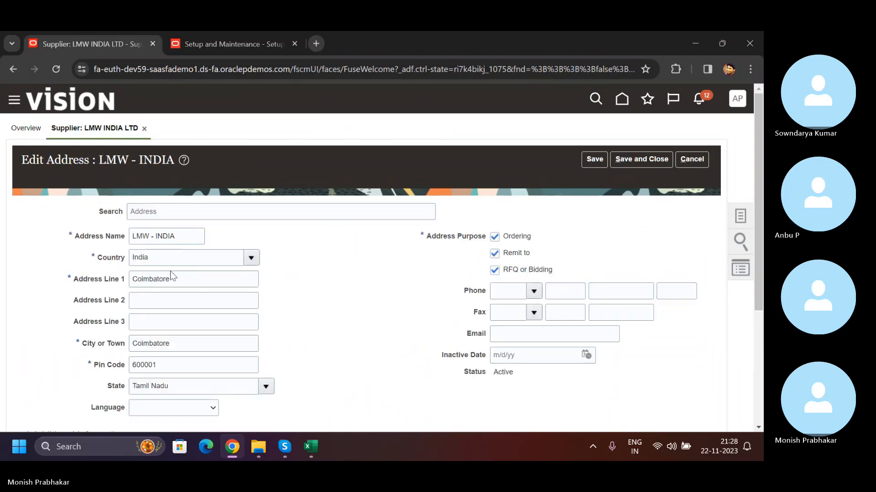
- Clear Address Line 1 of the LMW - INDIA address
left_click_drag(170, 272, 73, 270)
key("BackSpace")
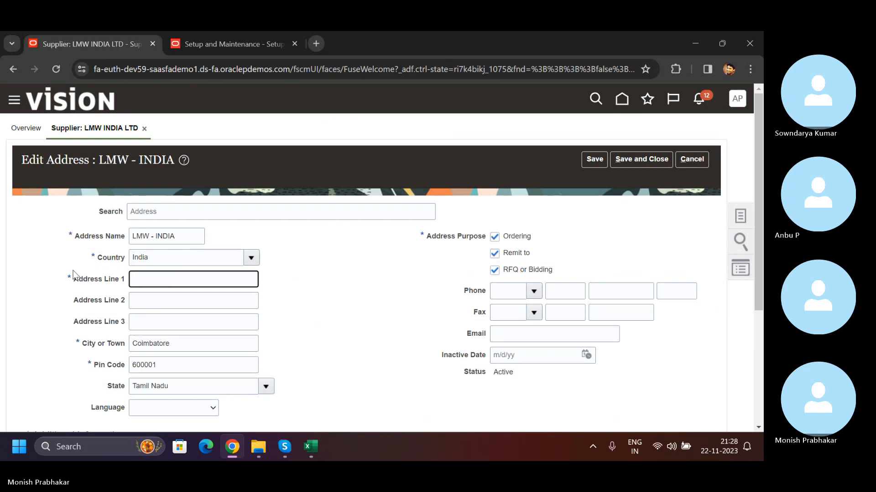
key("Caps_Lock")
type("hq i")
key("Caps_Lock")
type("NDIA")
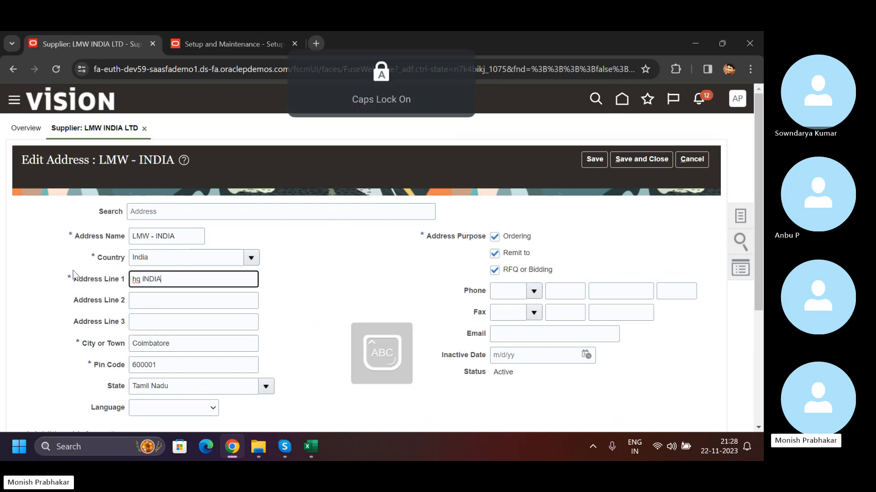
key("BackSpace")
key("BackSpace")
key("BackSpace")
key("BackSpace")
key("BackSpace")
key("BackSpace")
key("BackSpace")
key("BackSpace")
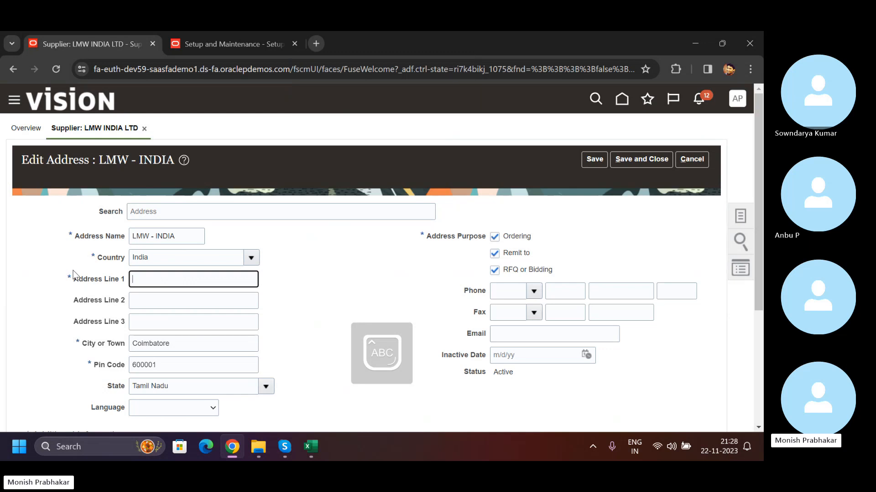
left_click(173, 235)
double_click(169, 236)
key("Caps_Lock")
type("c")
key("Caps_Lock")
type("O")
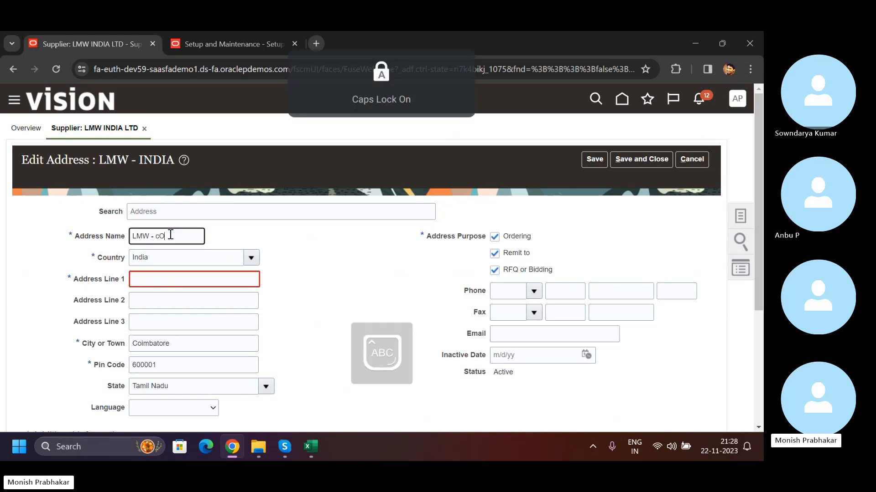
type("IMBATORE")
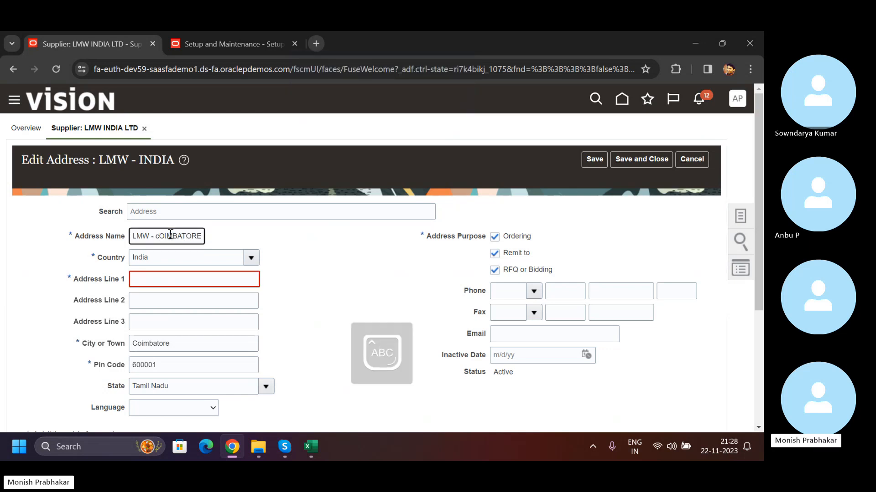
double_click(170, 234)
key("Caps_Lock")
type("c")
key("Caps_Lock")
type("OI")
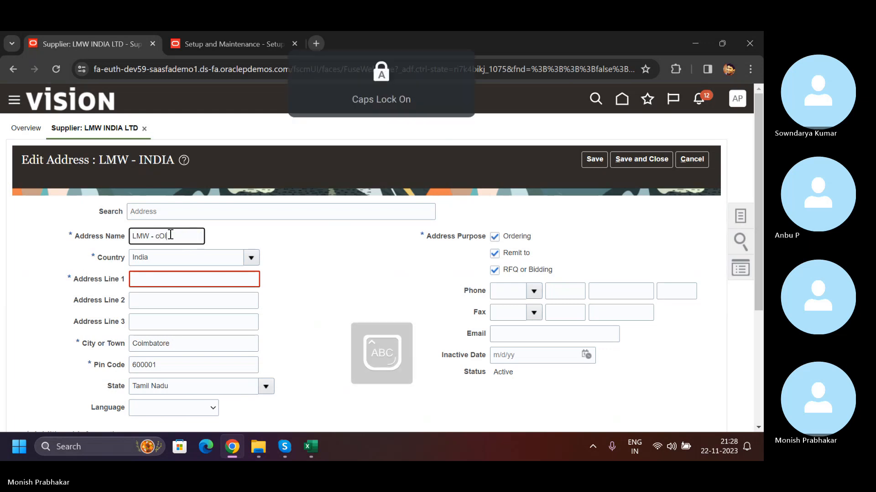
type("MBATORE")
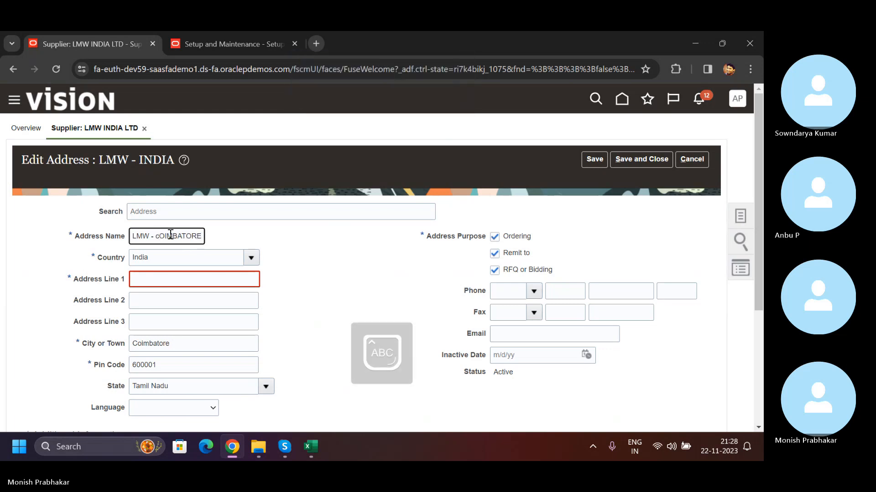
- Change the address name to LMW - CMB
key("BackSpace")
key("BackSpace")
key("BackSpace")
key("BackSpace")
key("BackSpace")
key("BackSpace")
key("BackSpace")
key("BackSpace")
key("BackSpace")
key("BackSpace")
key("Caps_Lock")
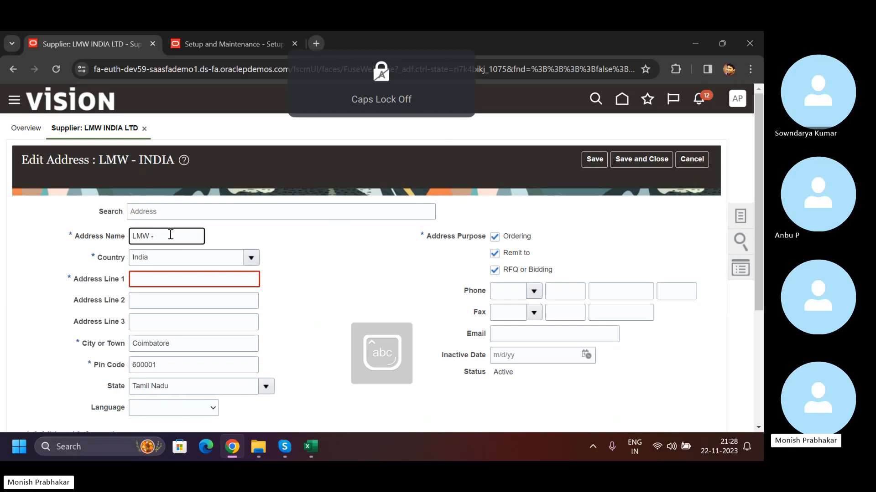
key("Caps_Lock")
type("CMB")
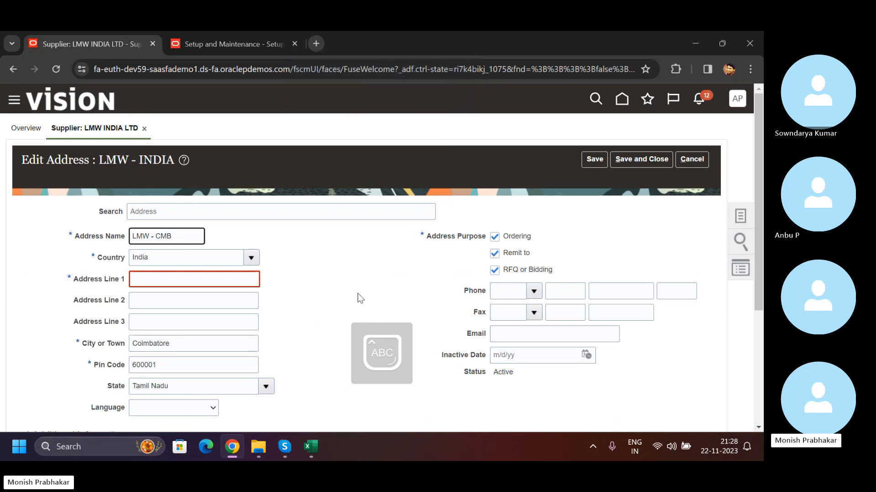
left_click(316, 42)
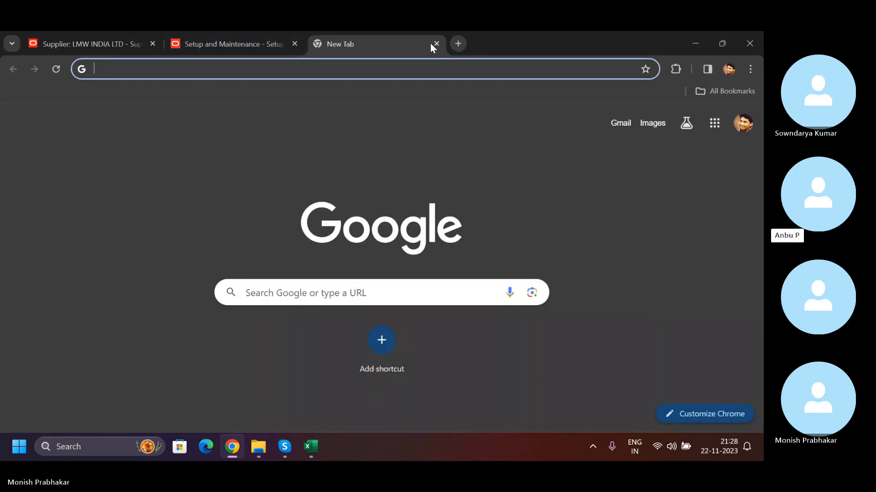
left_click(89, 32)
left_click(314, 44)
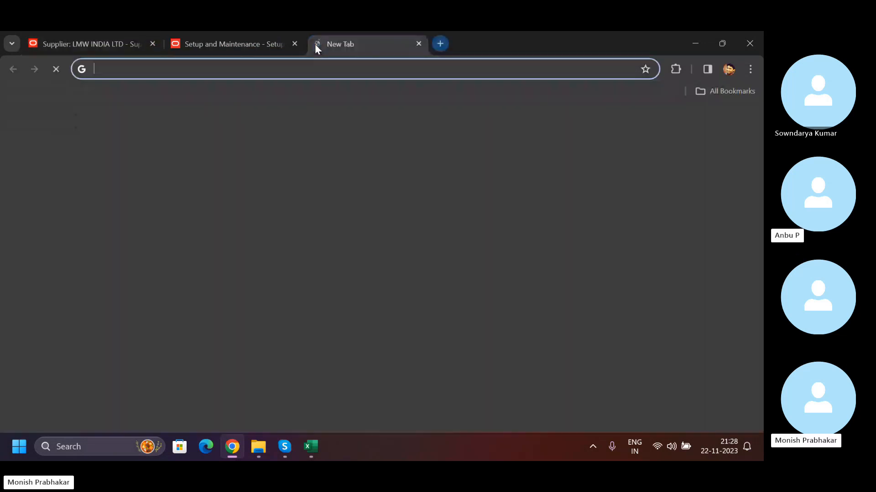
type("CHENNAI TO")
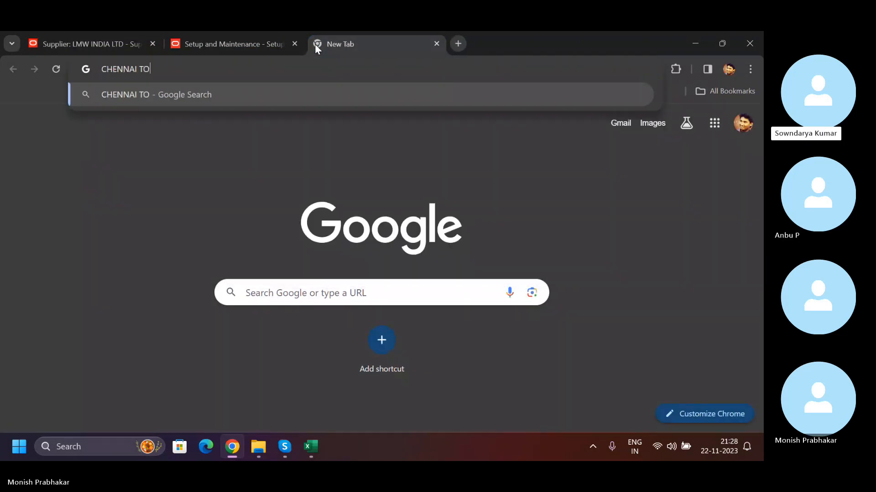
left_click(12, 44)
left_click(59, 42)
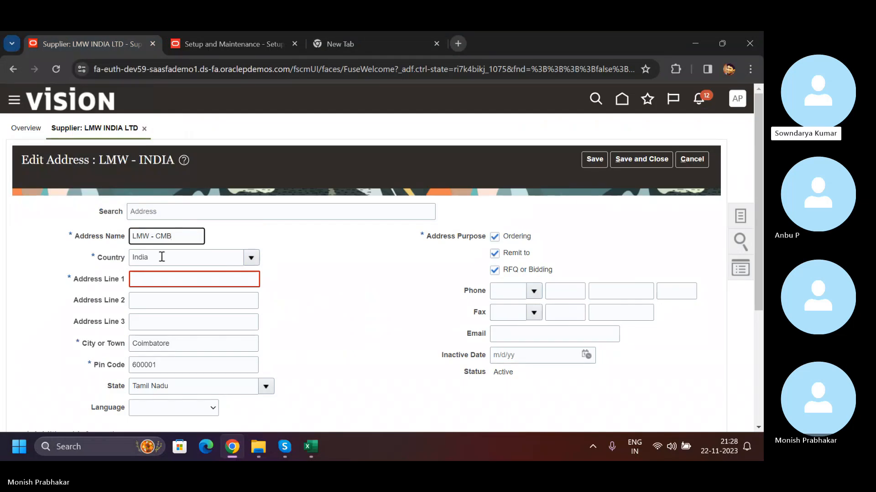
- Correct the address name to LMW - CBE
key("BackSpace")
key("BackSpace")
type("BE")
key("Tab")
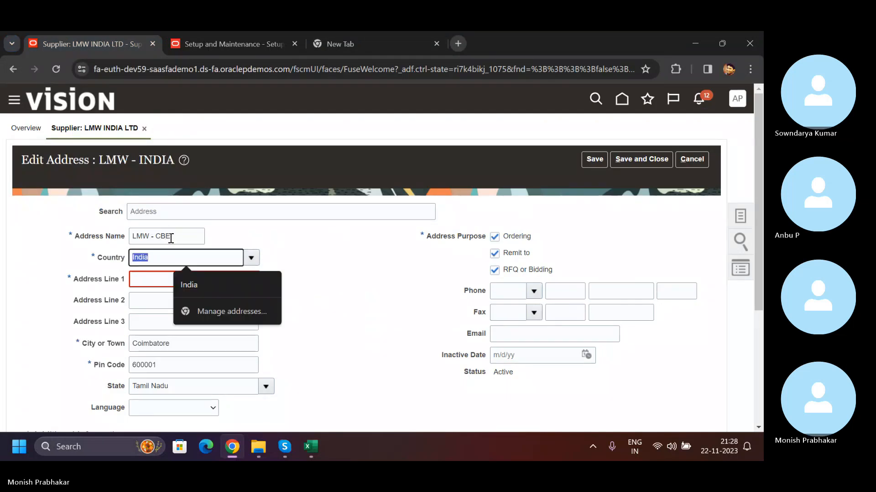
- Enter COIMBATORE as Address Line 1, then save and close the address
left_click(141, 280)
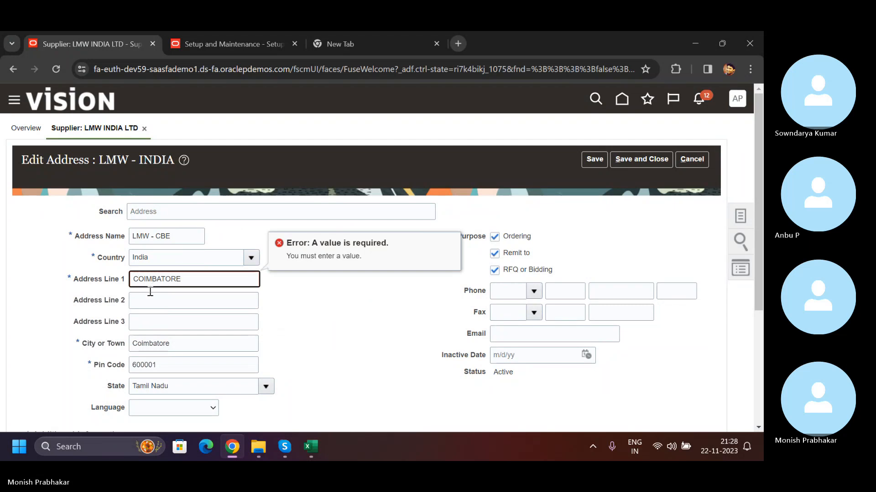
type("COIMBATORE")
left_click(158, 343)
scroll(182, 342, "down", 3)
scroll(411, 228, "up", 3)
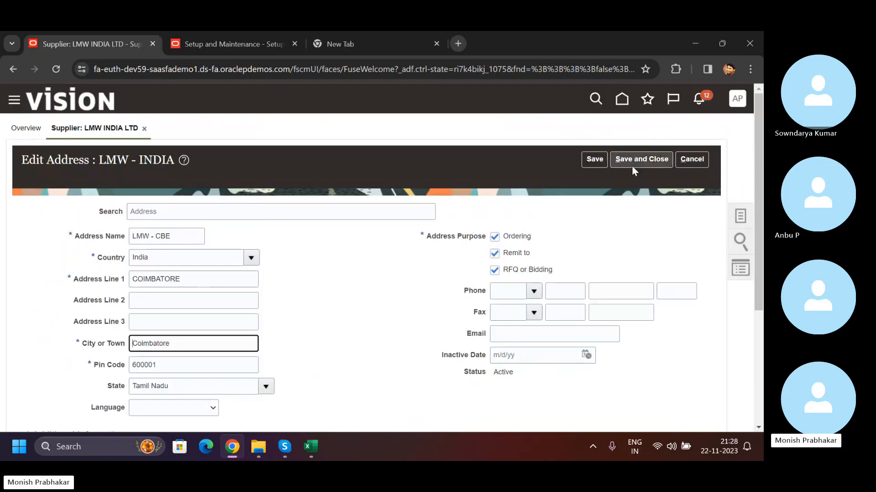
left_click(627, 159)
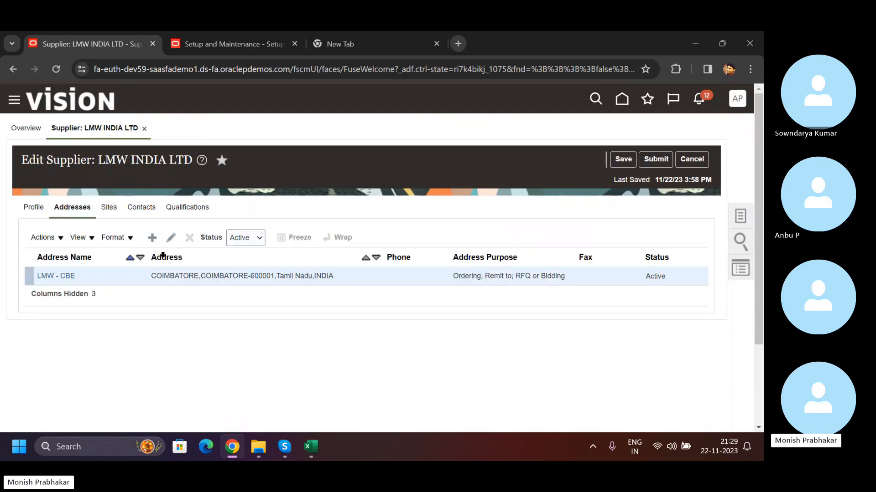
- Start a new site for LMW INDIA LTD and select the address name LMW - INDIA
left_click(109, 207)
left_click(150, 239)
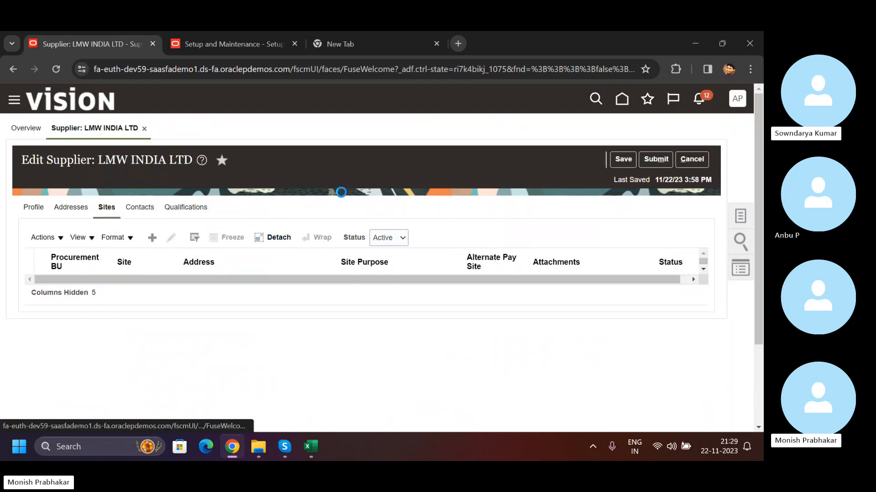
left_click(282, 234)
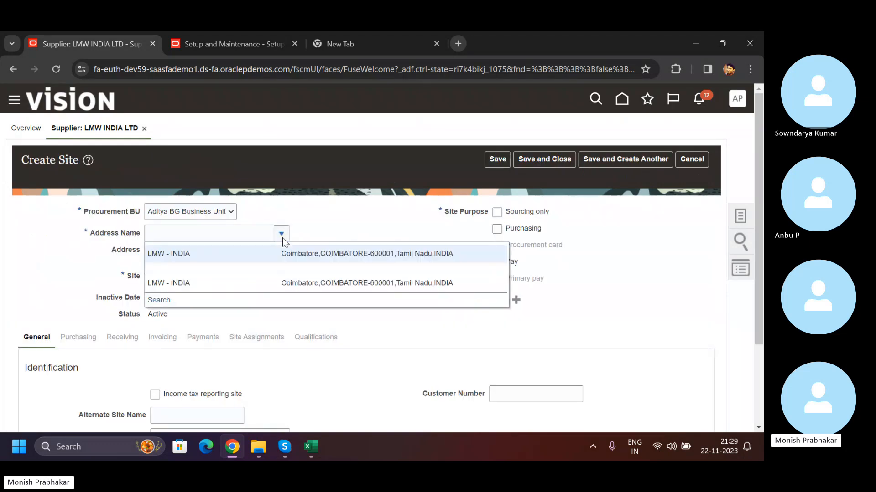
left_click(275, 284)
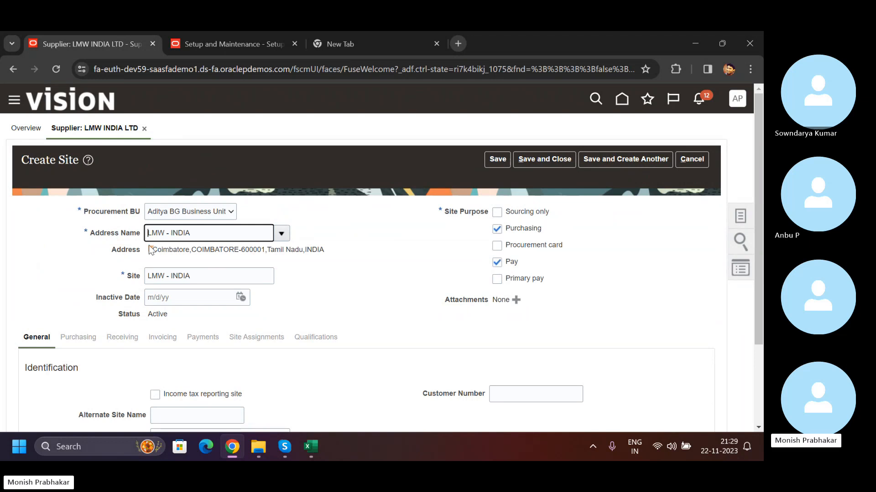
- Name the site LMW - CBE - TEXTILE INDUSTRY, and compare it with the selected address name
left_click(205, 277)
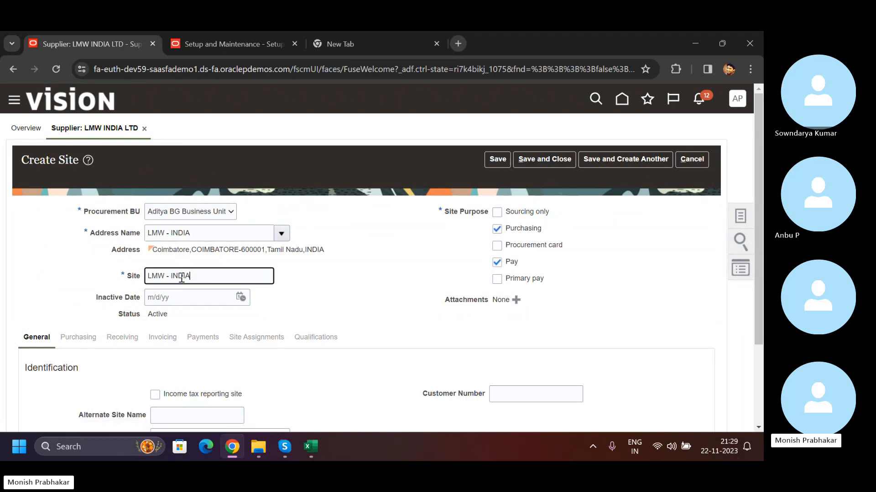
double_click(182, 278)
key("BackSpace")
type("CBE - TEXTILE INDUSTRY")
left_click_drag(191, 276, 260, 275)
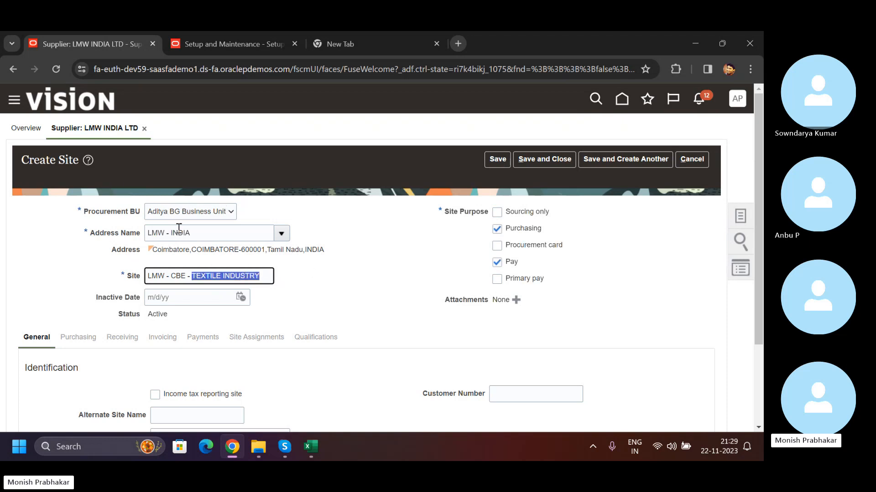
left_click_drag(196, 236, 151, 237)
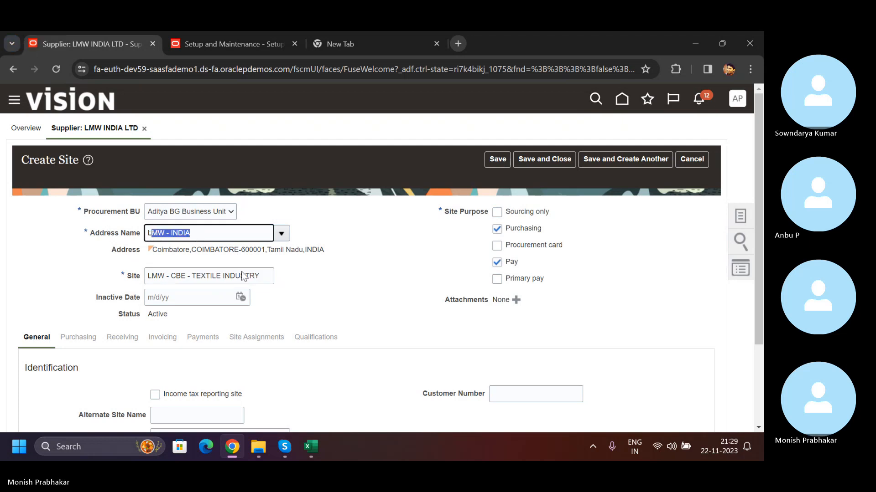
left_click(267, 279)
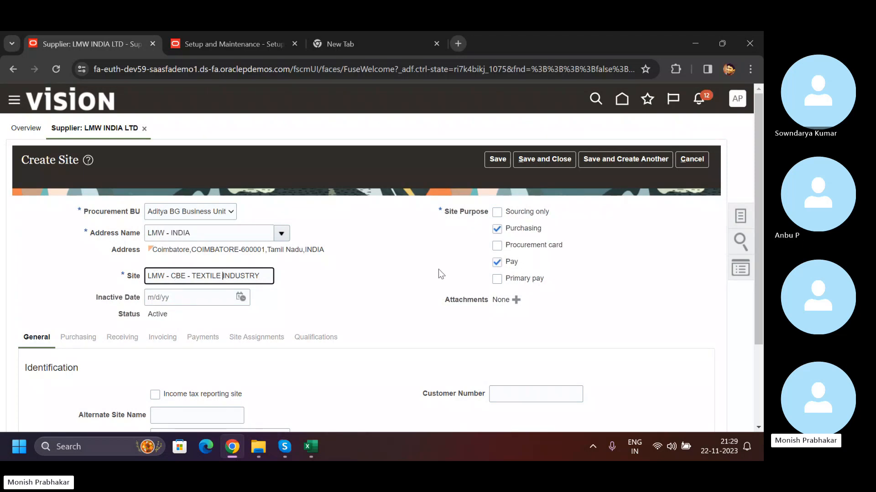
- Save the new site with its Purchasing and Pay purposes
scroll(195, 354, "down", 3)
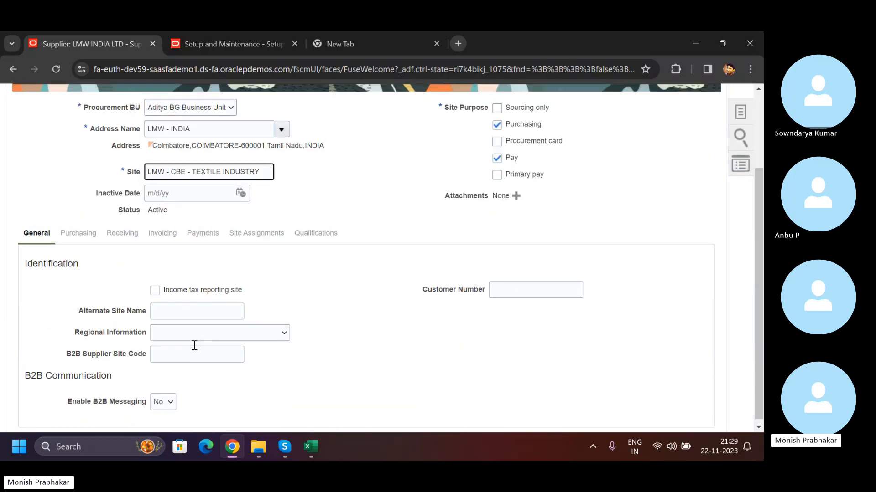
scroll(194, 346, "up", 3)
left_click(501, 159)
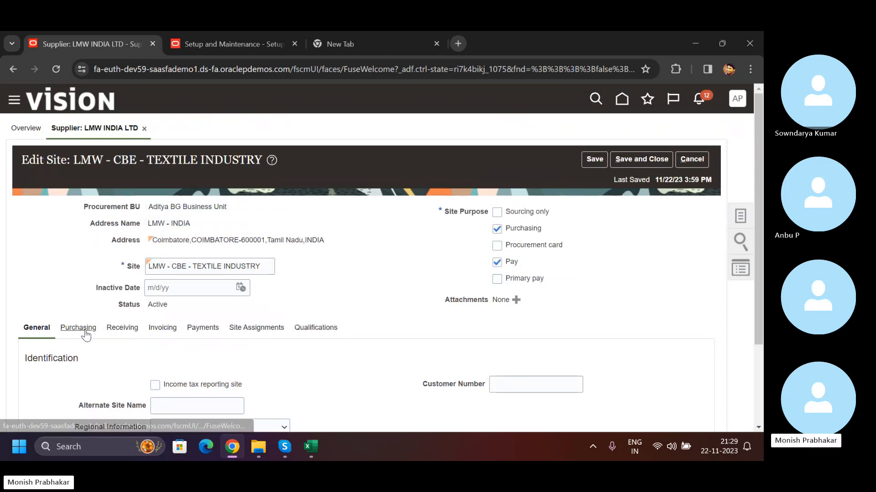
- Review the purchasing and receiving settings of the site LMW - CBE - TEXTILE INDUSTRY
scroll(309, 341, "down", 2)
scroll(315, 343, "down", 4)
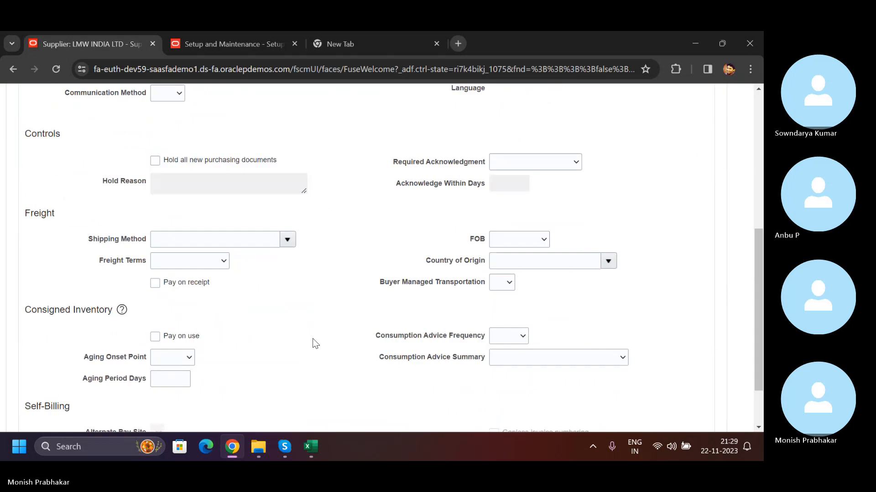
scroll(313, 339, "up", 10)
left_click(122, 266)
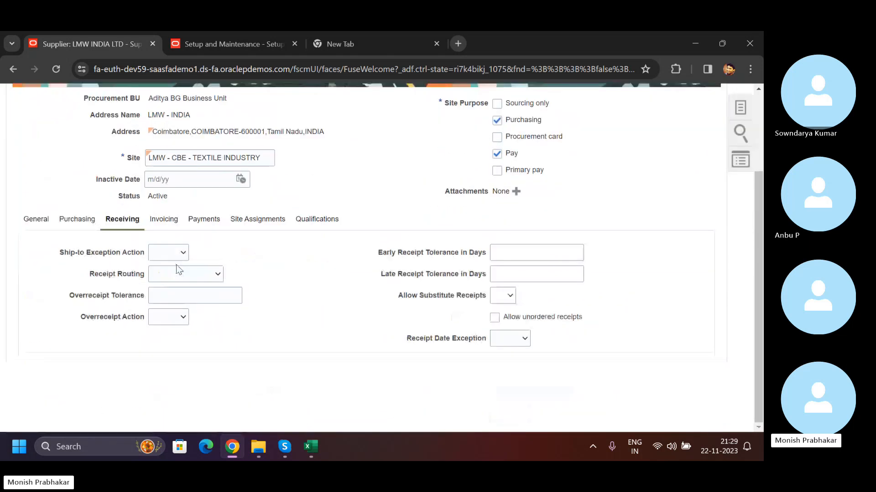
- Set the site's Invoice Currency to US Dollar and choose a Payment Currency in the invoicing controls
left_click(163, 219)
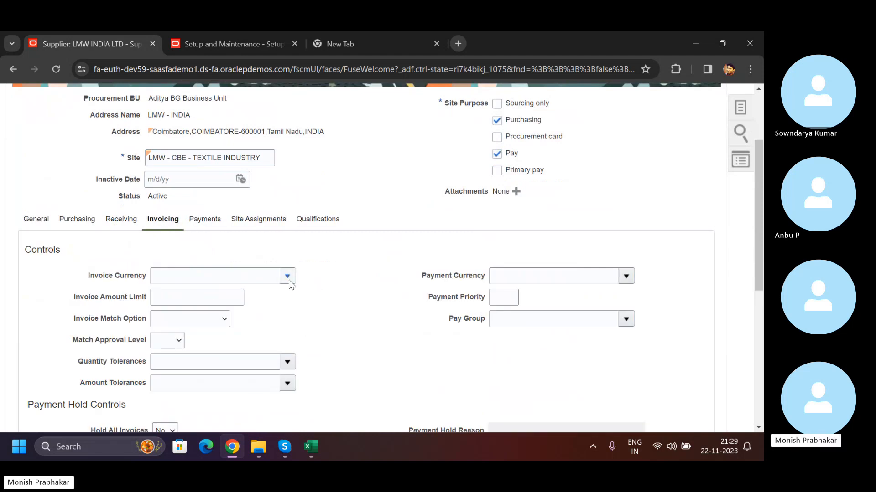
left_click(287, 276)
left_click(228, 280)
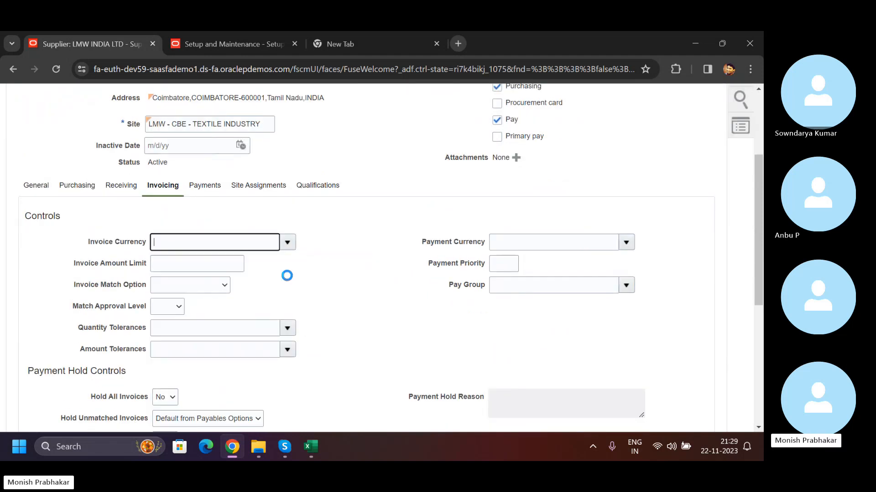
left_click(631, 246)
left_click(579, 283)
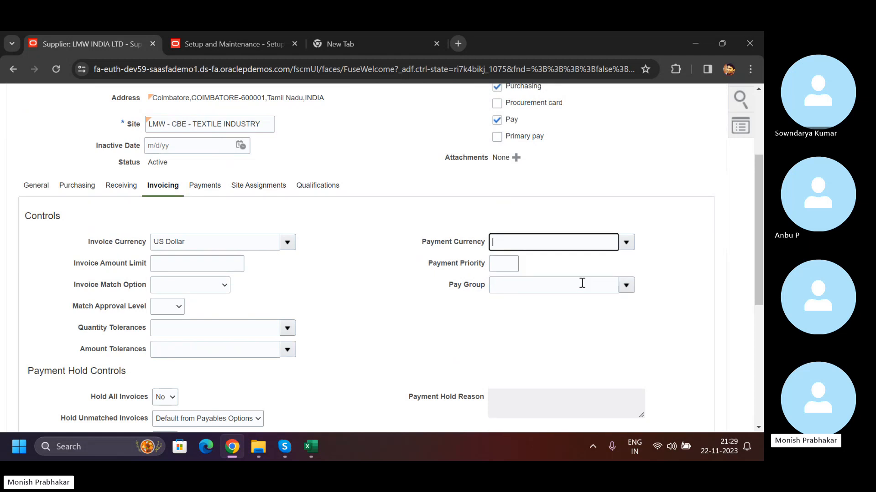
- Review the site's invoicing settings and highlight the Invoice Currency and Payment Currency entries
scroll(424, 312, "down", 3)
scroll(424, 314, "up", 3)
left_click_drag(195, 242, 109, 240)
left_click_drag(528, 242, 139, 258)
left_click(492, 243)
left_click_drag(537, 238, 472, 246)
- Make Check the default payment method for the site
left_click(201, 188)
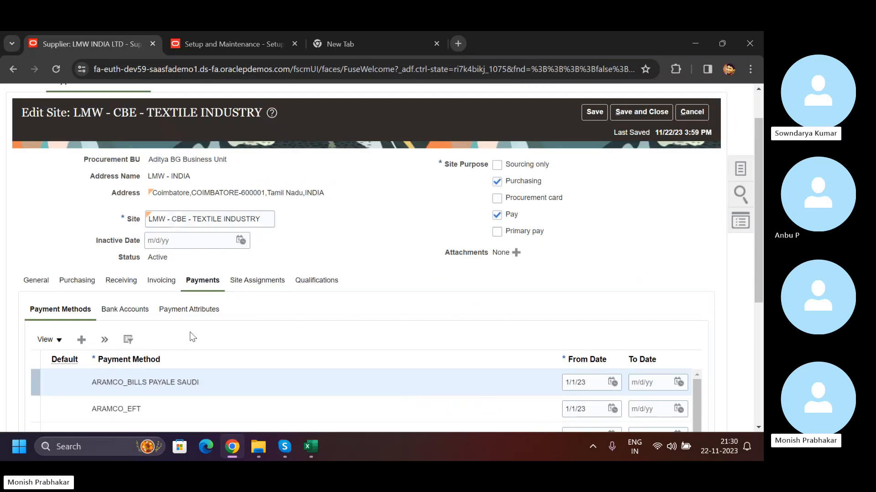
scroll(192, 334, "down", 4)
left_click(139, 316)
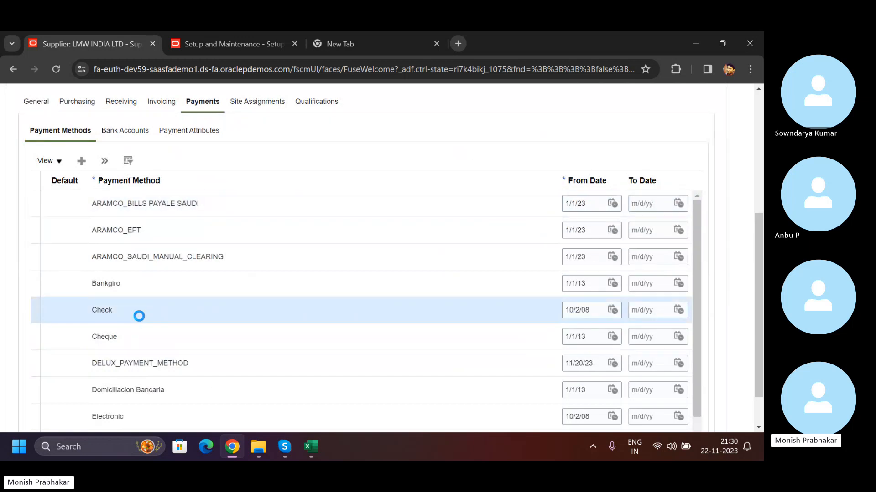
left_click(115, 160)
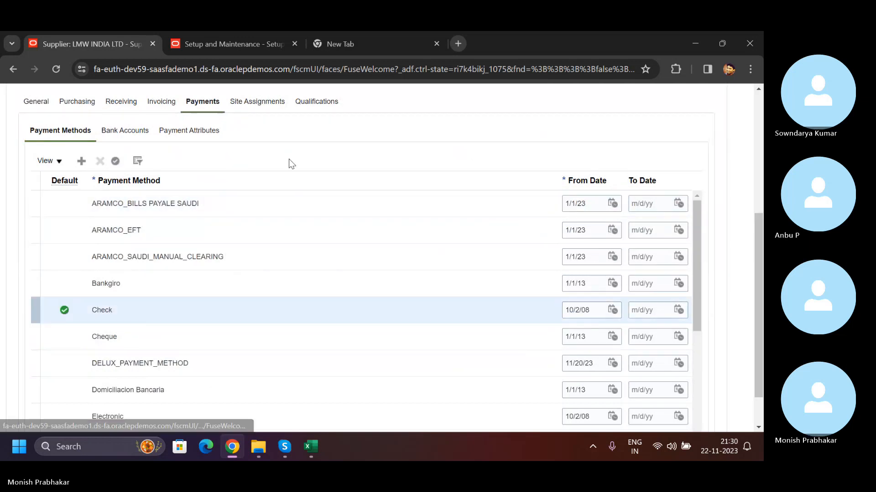
- Review the site's assignments and qualifications, and save and close the site
left_click(254, 100)
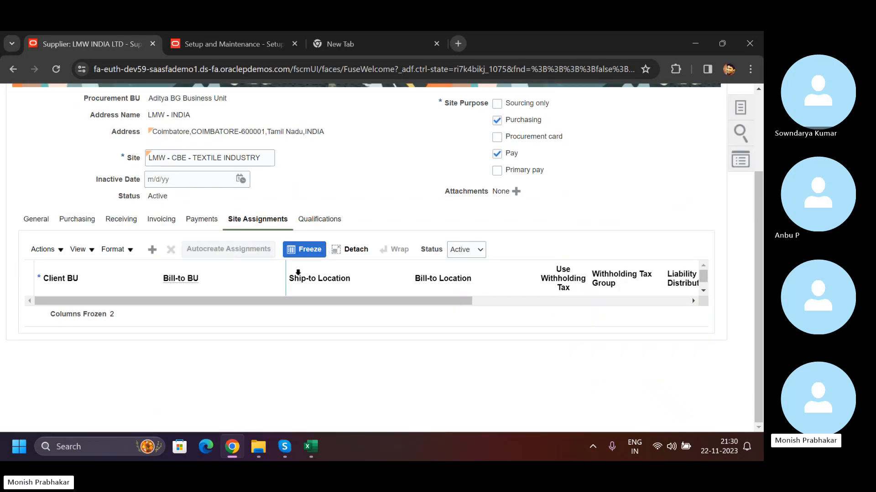
left_click_drag(370, 333, 156, 324)
left_click(319, 223)
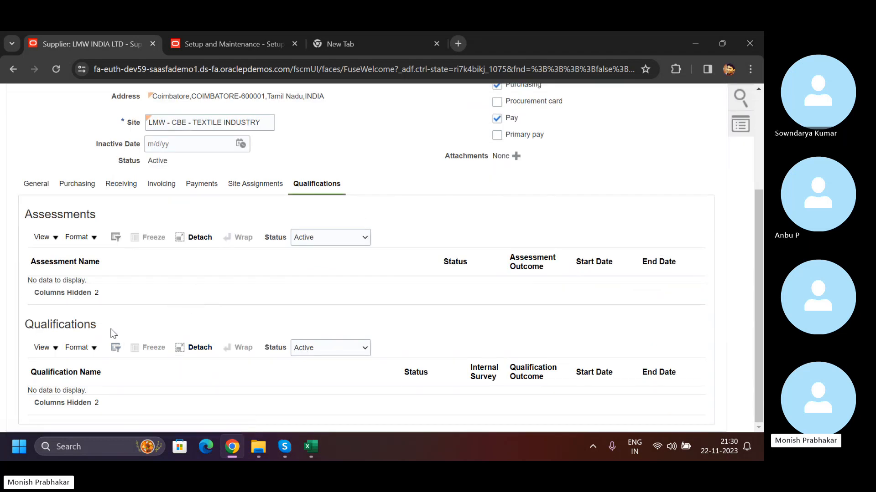
scroll(300, 296, "up", 3)
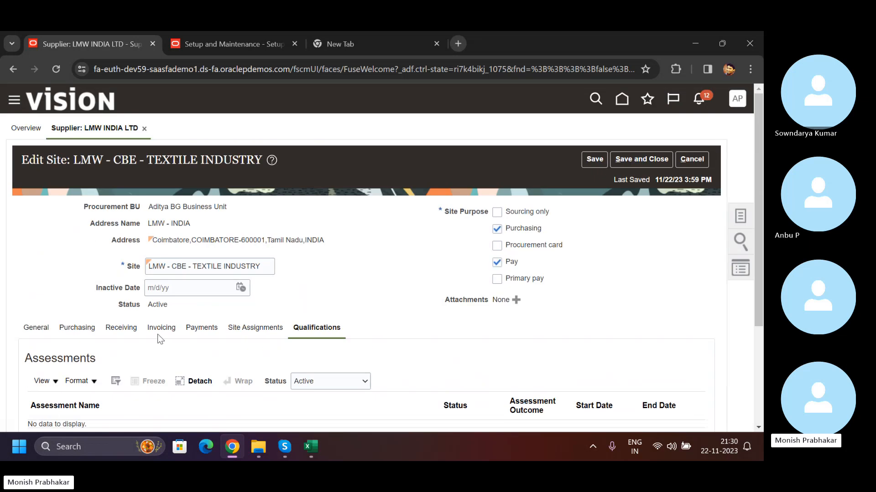
left_click(639, 162)
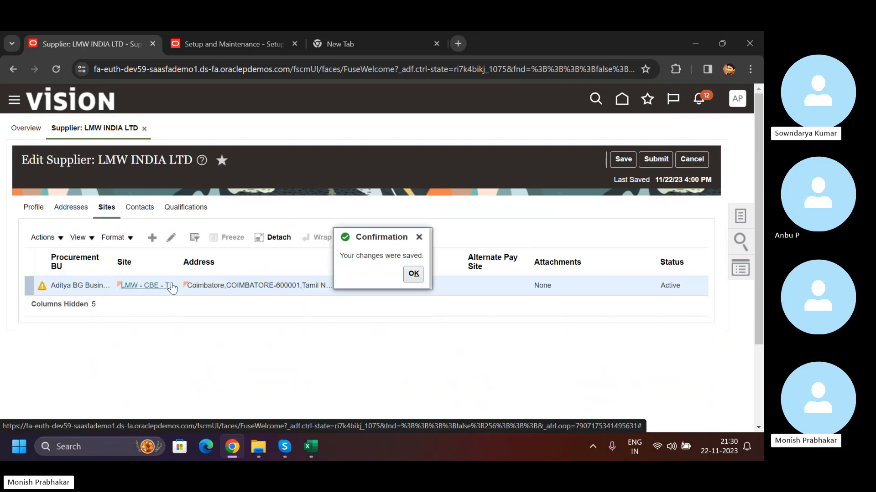
left_click(408, 277)
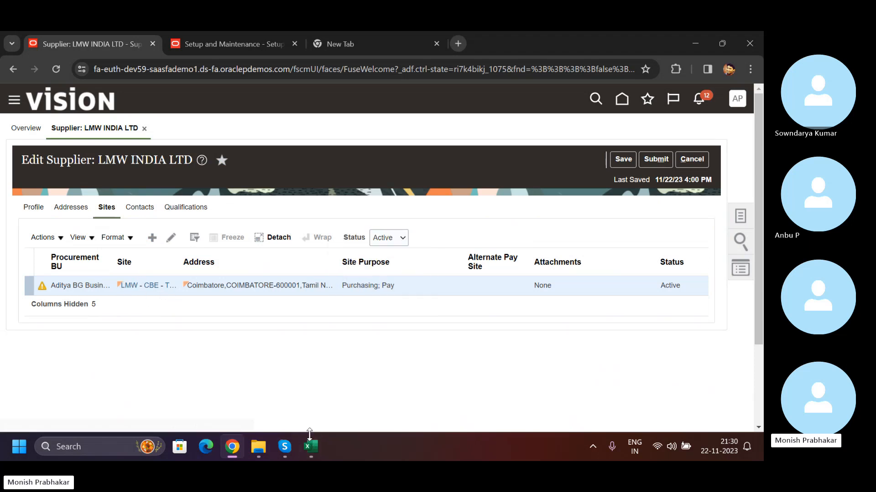
- Switch to the Training Board workbook in Excel and enter LMW - CHENNAI - TEXTILE INDUSTRY in cell E5 of the Payables sheet
left_click(310, 458)
left_click(532, 218)
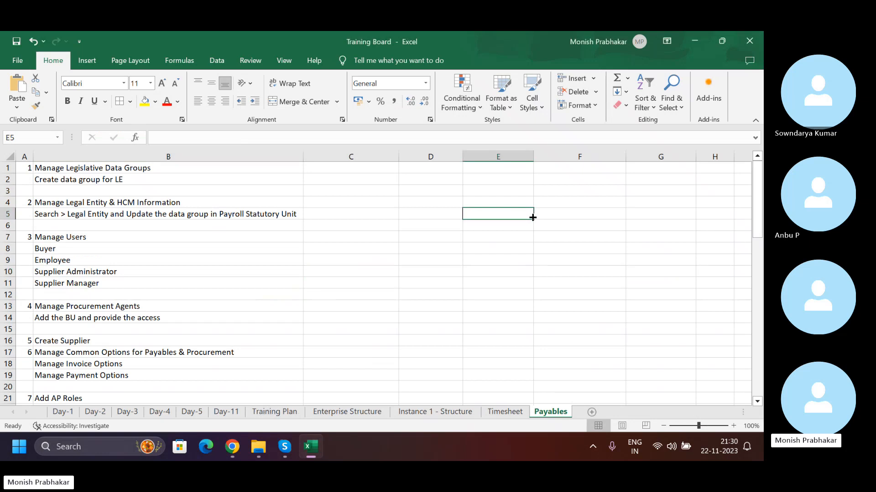
type("LMW -")
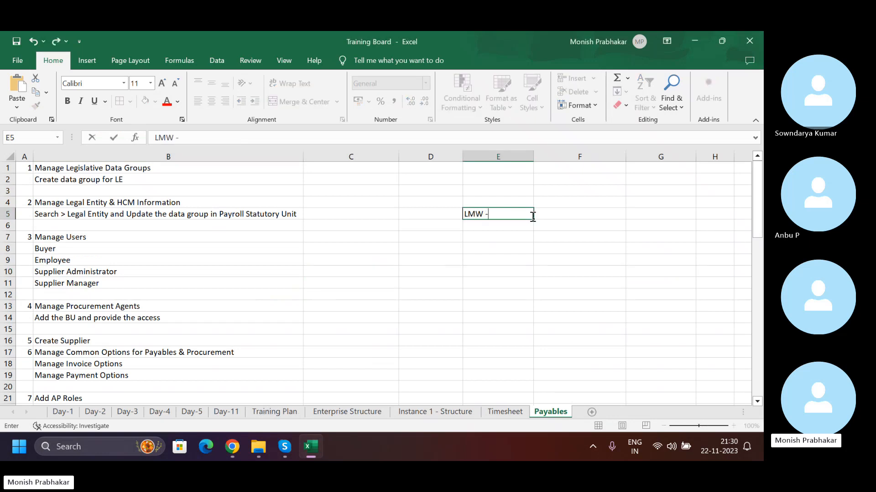
type(" CHENNAIU - TEX")
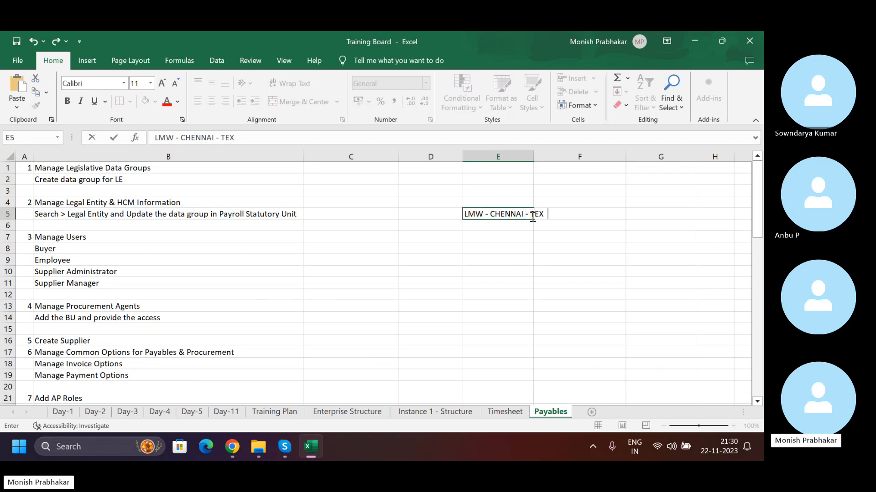
type("TILE INDUSTRY")
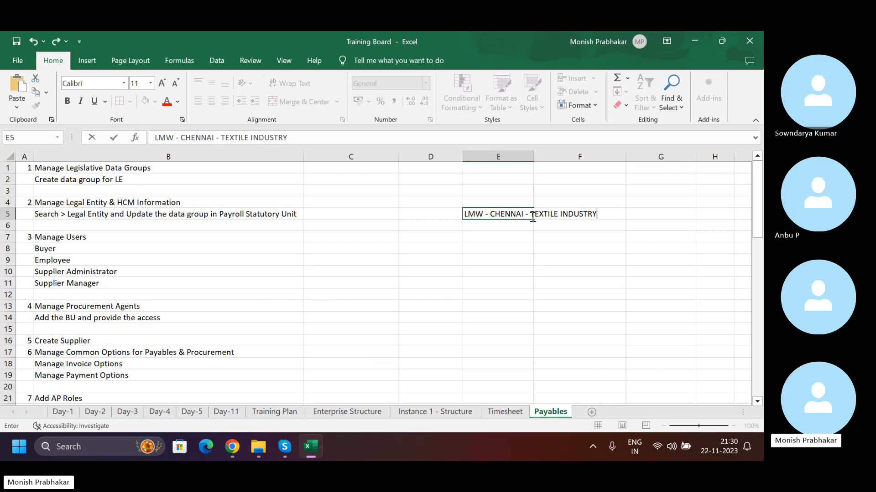
key("Return")
left_click(533, 217)
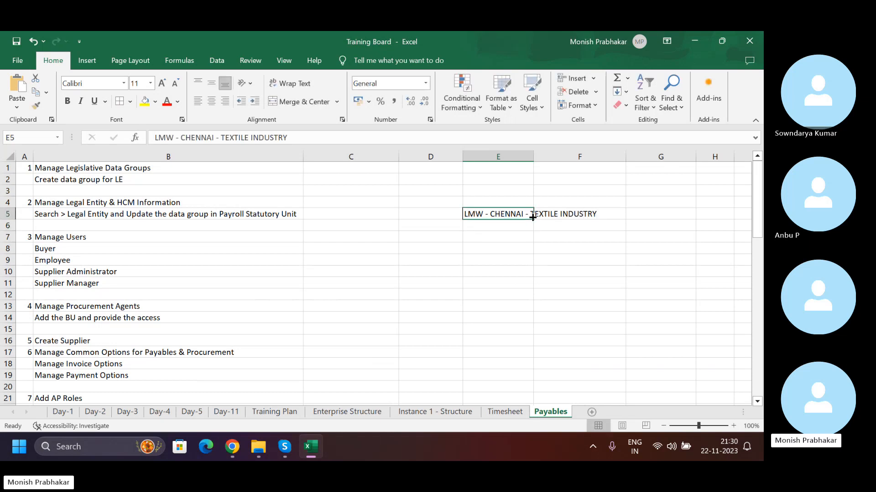
- Switch back to the supplier in Chrome and widen the Site and Address columns of the sites table
key("alt+Tab")
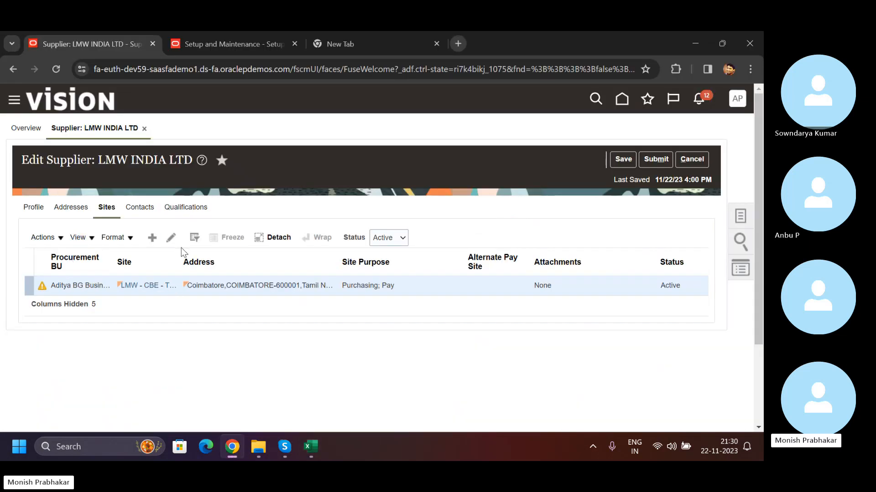
left_click_drag(182, 247, 235, 254)
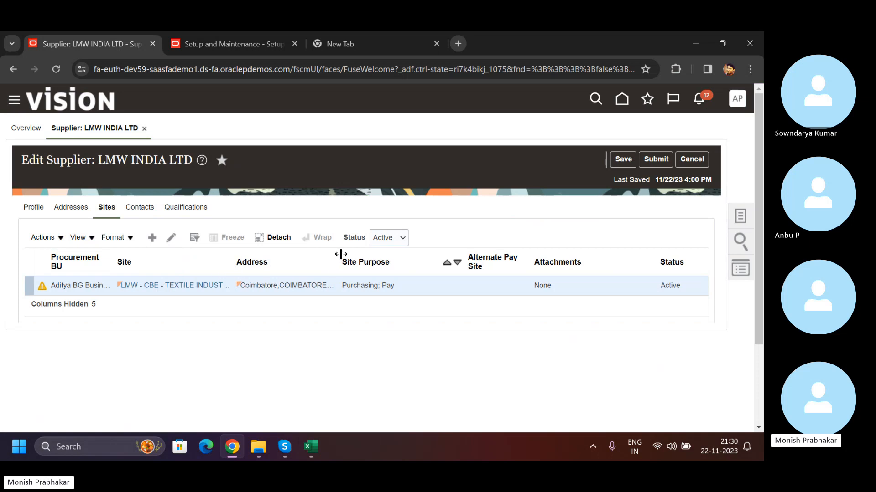
left_click_drag(341, 254, 429, 254)
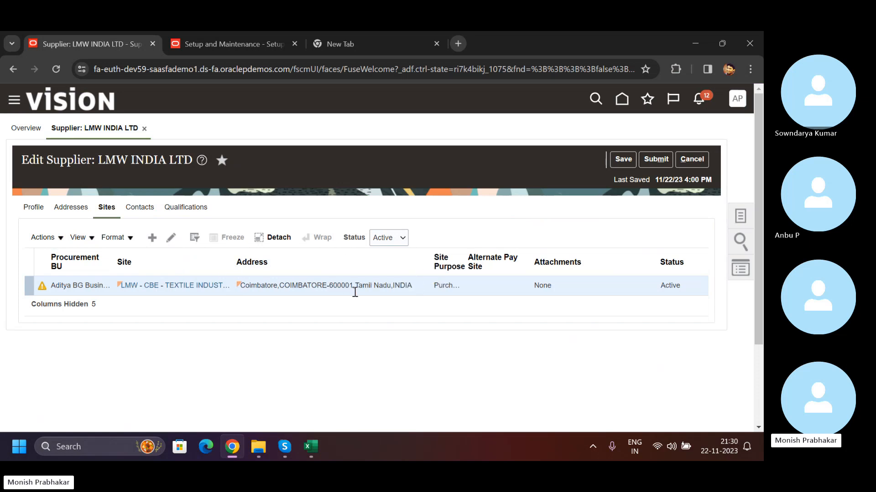
double_click(232, 254)
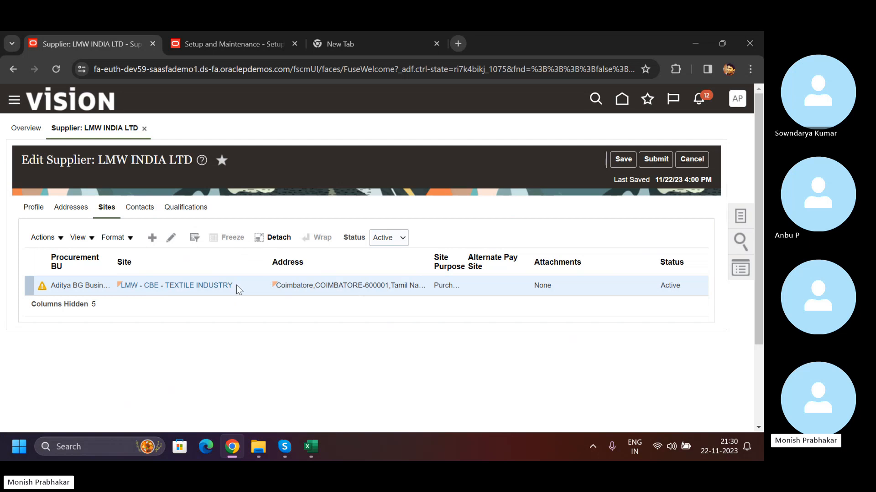
- View the supplier's address list and compare it with the site name noted in the Excel sheet
left_click(69, 209)
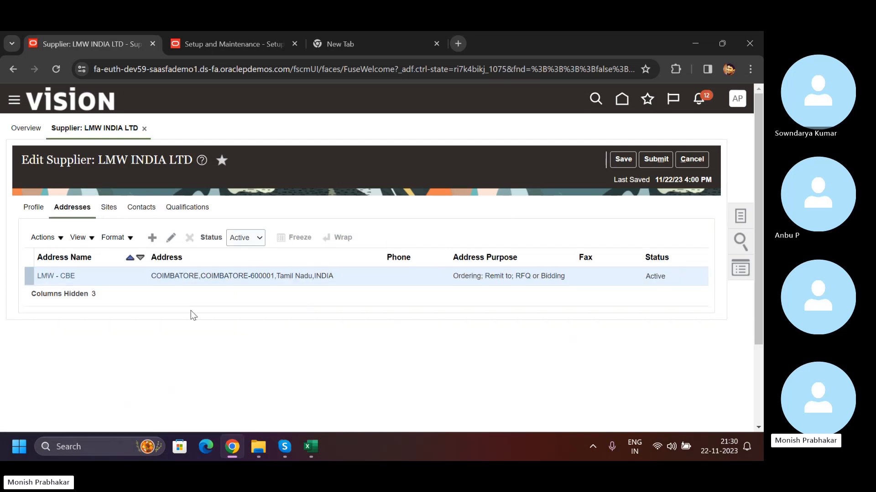
left_click(79, 211)
key("alt+Tab")
left_click(487, 226)
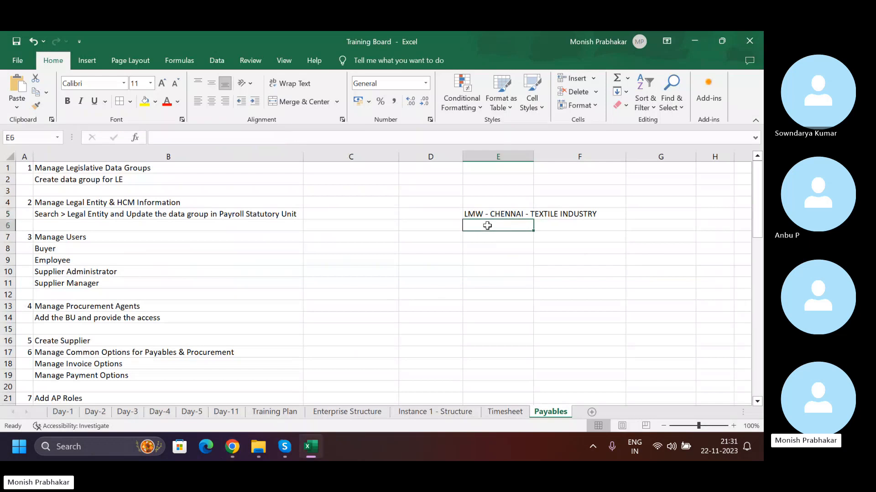
key("alt+Tab")
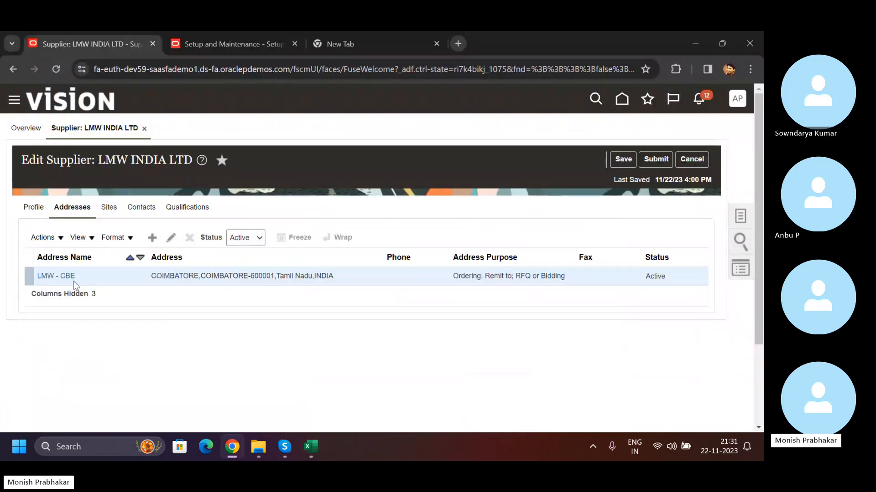
- Inspect the details of the LMW - CBE address, including Address Line 1, and leave it without changes
left_click(56, 276)
left_click(108, 280)
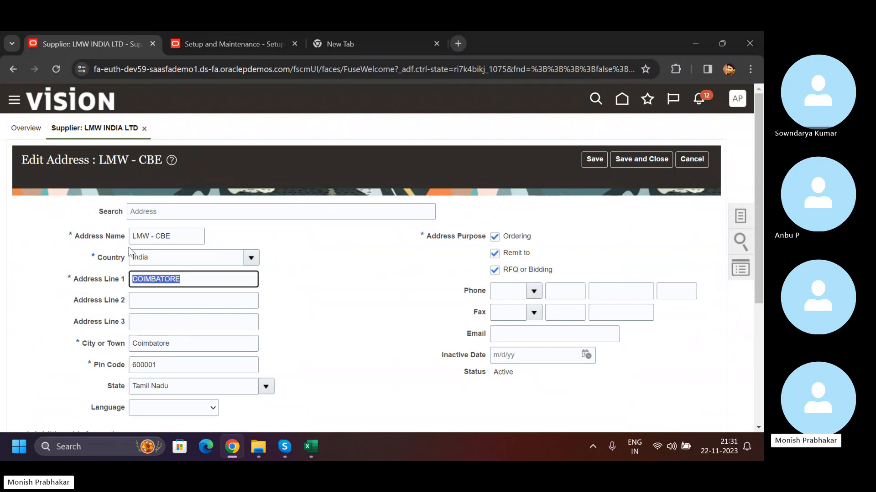
left_click(689, 164)
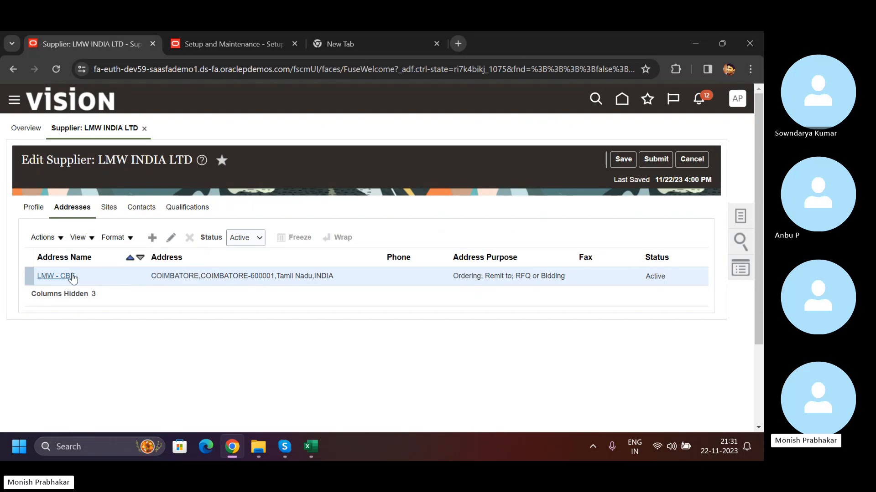
- Compare the site LMW - CBE - TEXTILE INDUSTRY with the supplier's address list and highlight the LMW - CBE full address
left_click(109, 208)
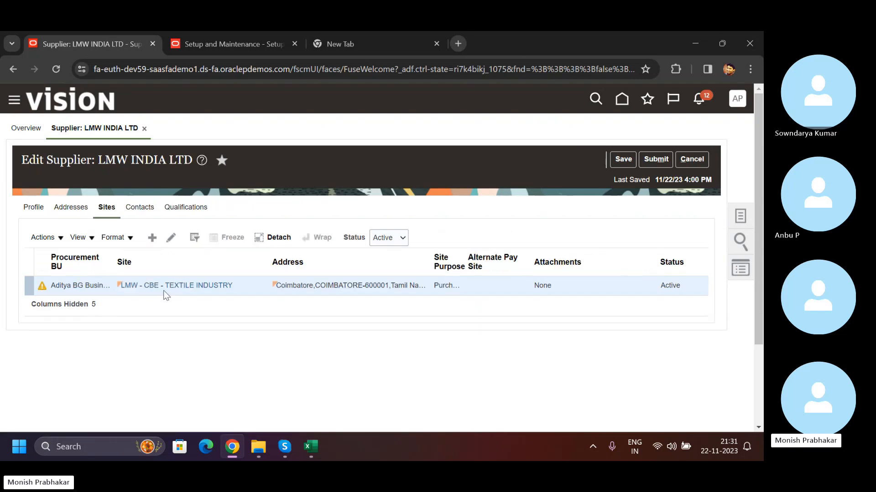
left_click(69, 210)
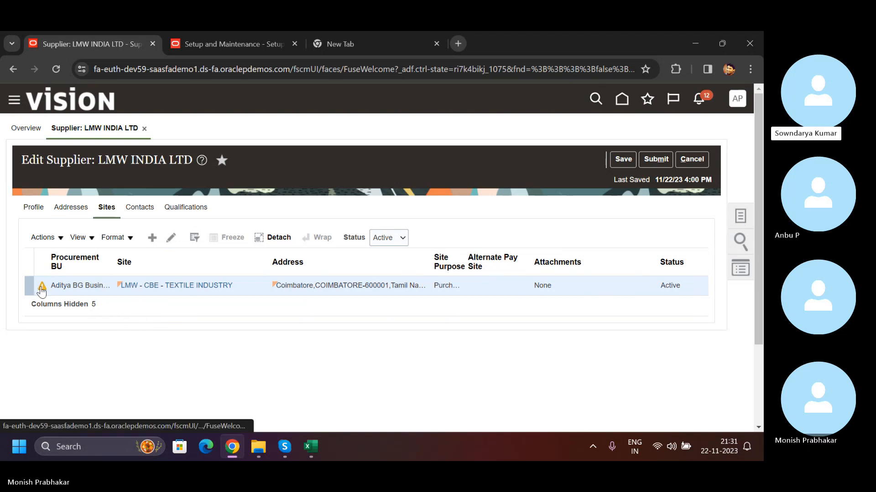
mouse_move(42, 291)
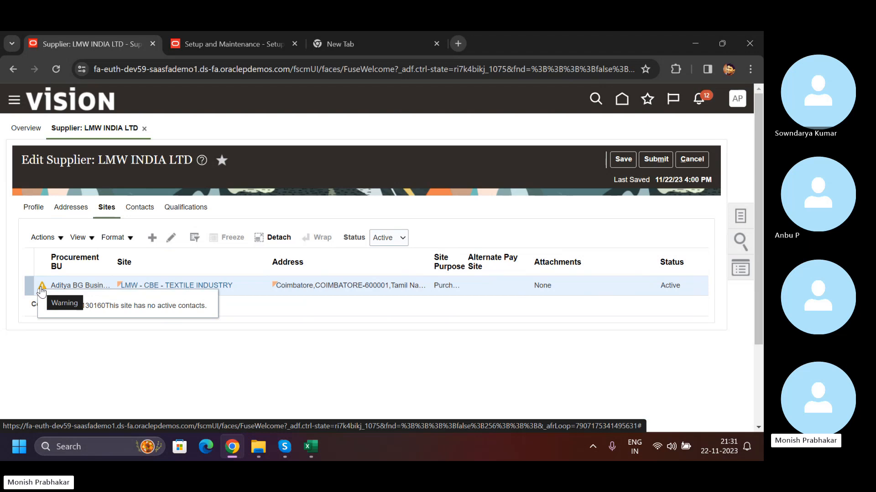
left_click(621, 159)
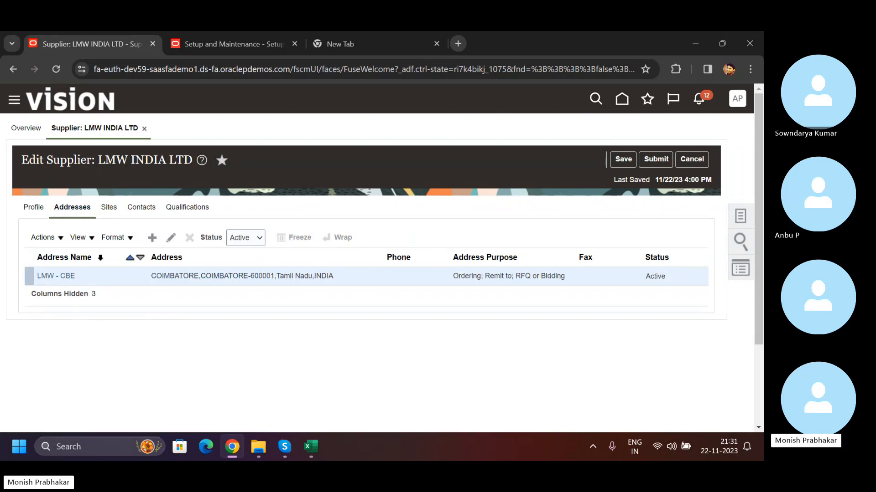
left_click(110, 208)
left_click(70, 207)
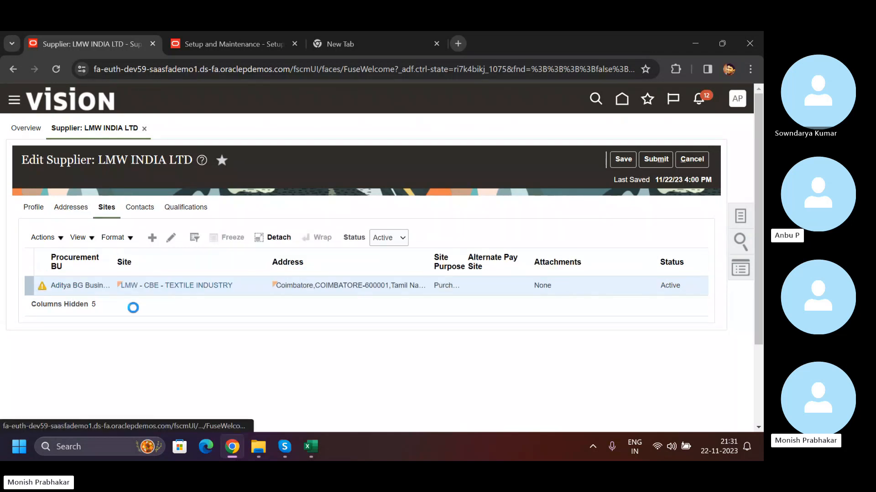
left_click_drag(152, 276, 355, 274)
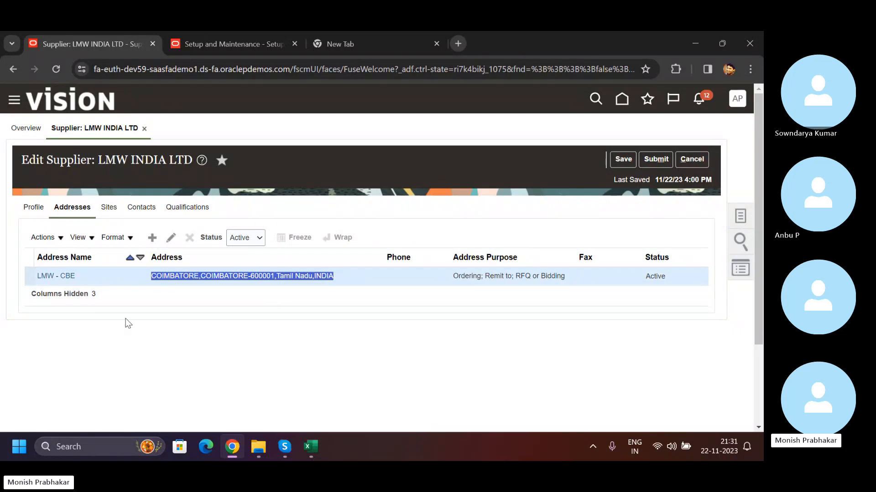
- Switch to the Excel sheet, inspect the site name LMW - CHENNAI - TEXTILE INDUSTRY in E5, and return to Chrome
key("alt+Tab")
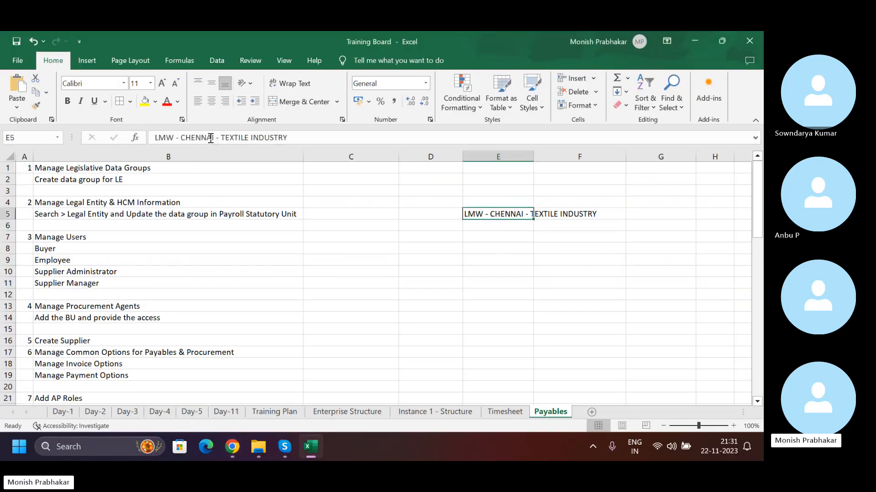
triple_click(292, 137)
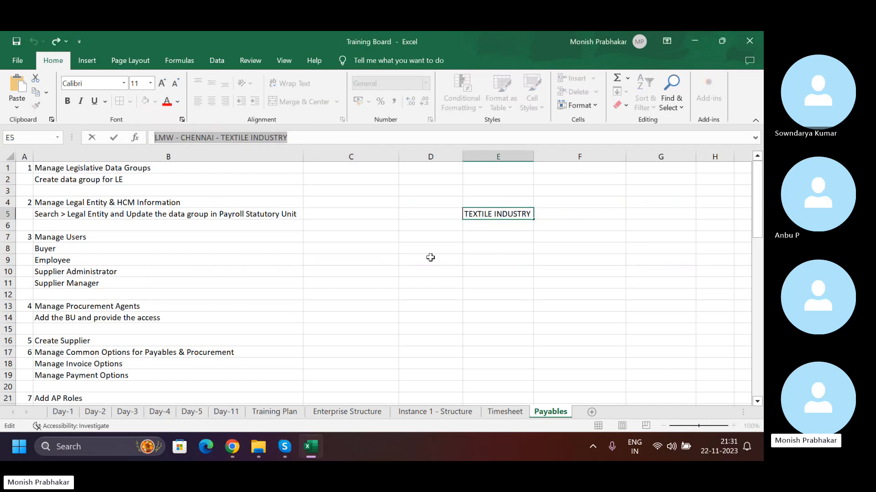
left_click(500, 238)
left_click(485, 213)
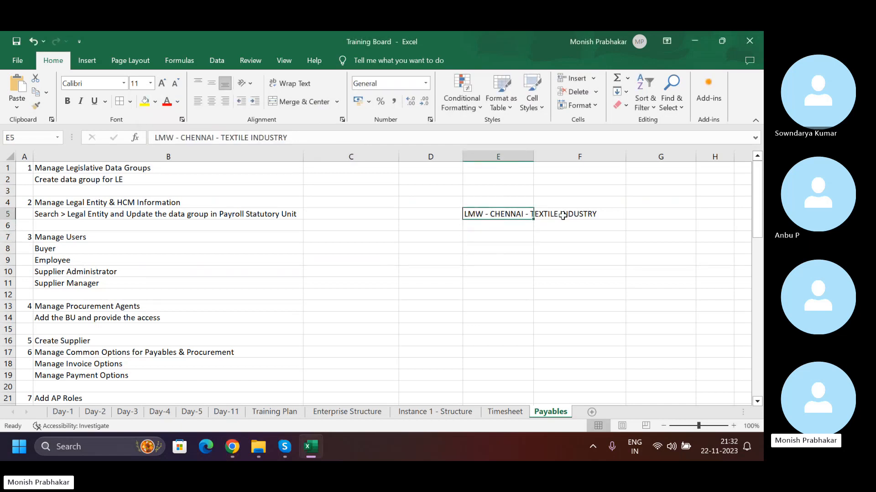
key("alt+Tab")
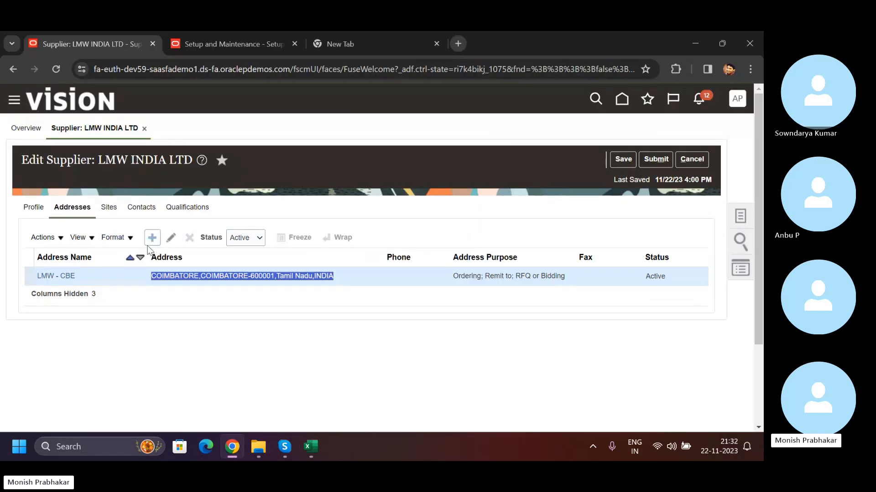
- Show the supplier's sites, widen the Site Purpose column and highlight the purposes of the LMW - CBE - TEXTILE INDUSTRY site
left_click(109, 210)
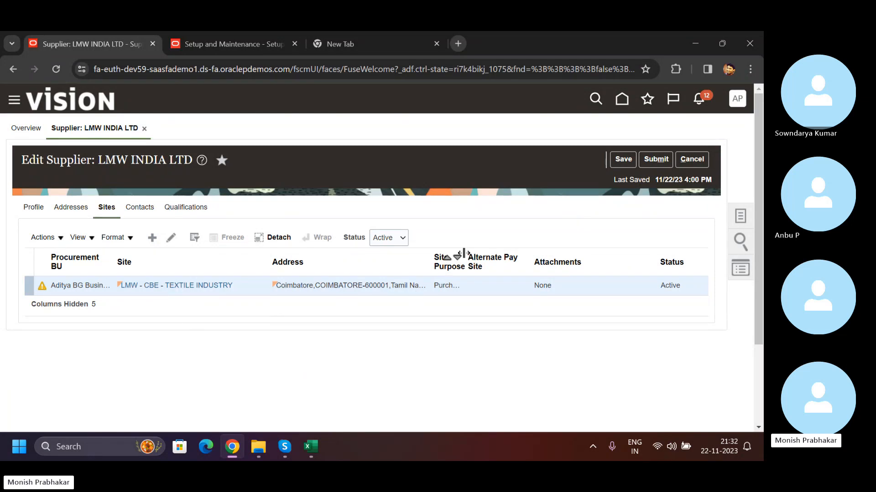
left_click_drag(463, 256, 503, 257)
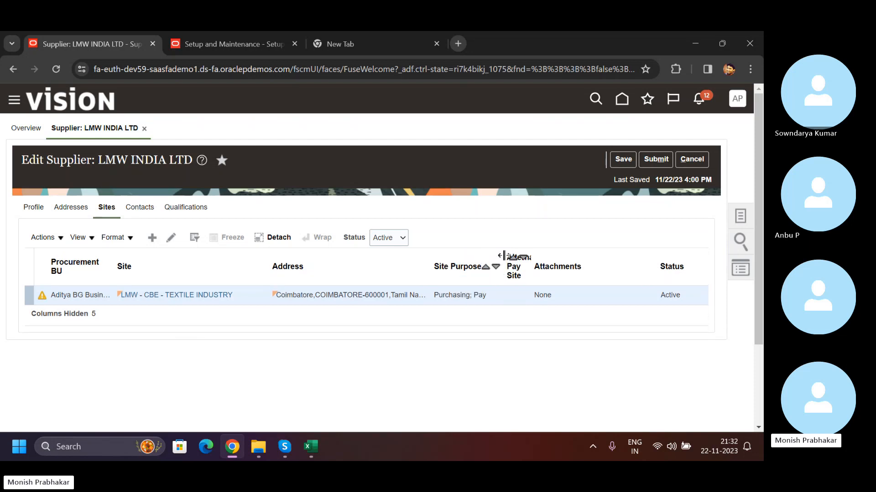
left_click_drag(492, 297, 429, 297)
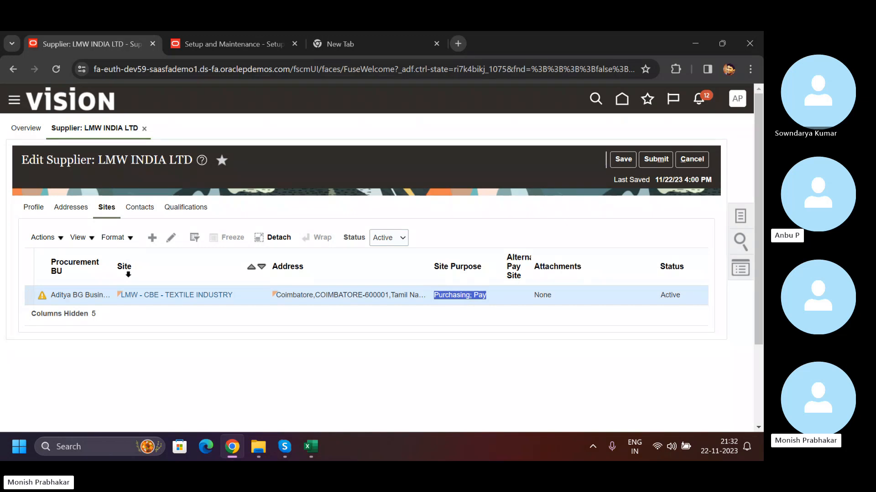
- Highlight the site name LMW - CBE - TEXTILE INDUSTRY and compare it with the supplier's address list
left_click_drag(247, 296, 122, 290)
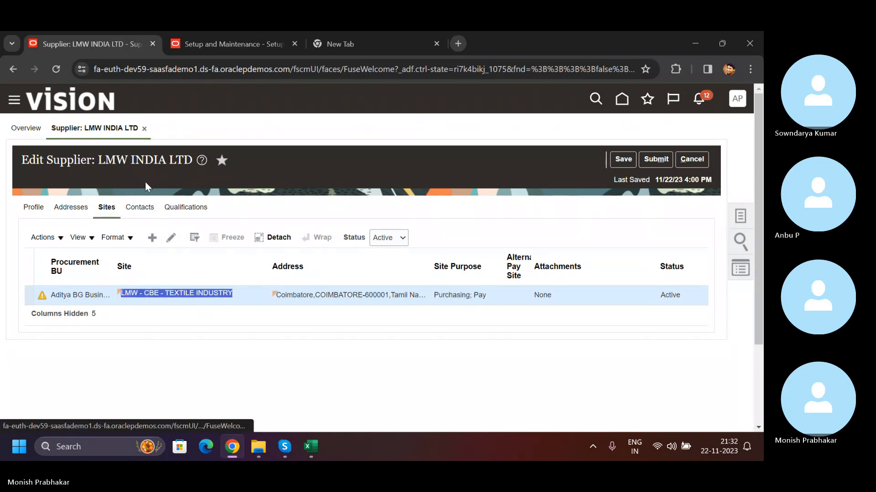
left_click_drag(242, 293, 121, 294)
left_click(69, 208)
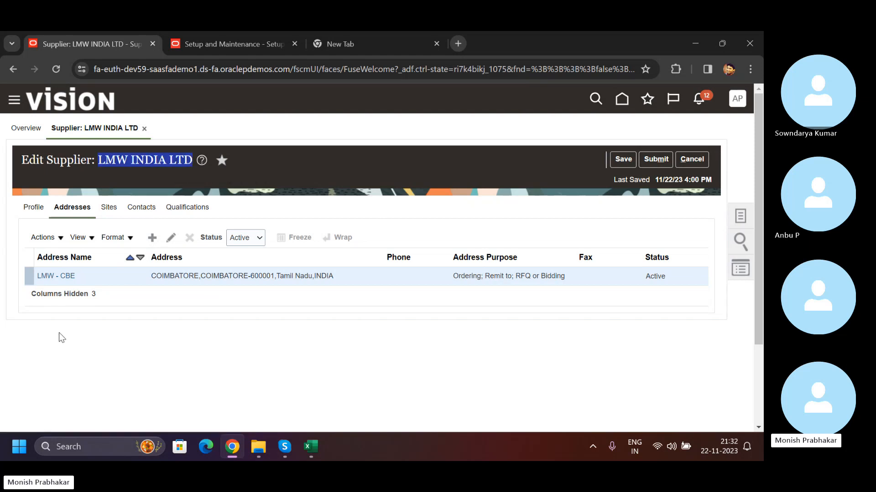
left_click(108, 208)
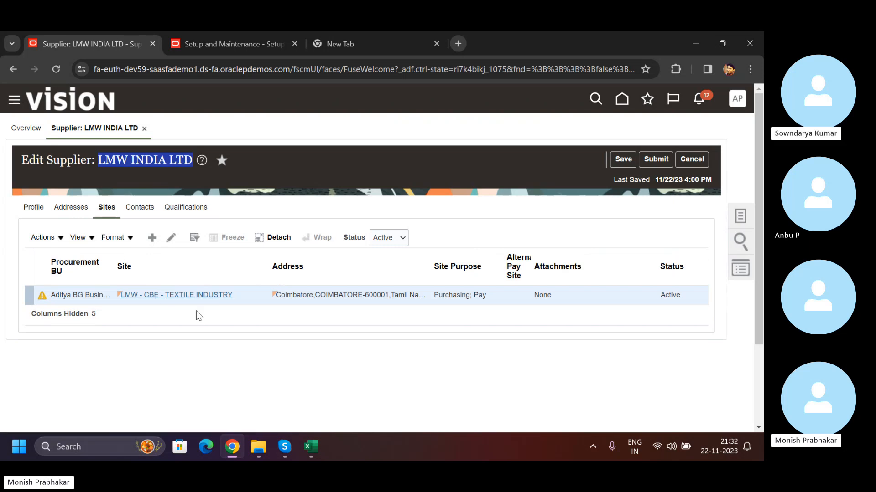
- Save and submit the supplier LMW INDIA LTD
left_click(623, 159)
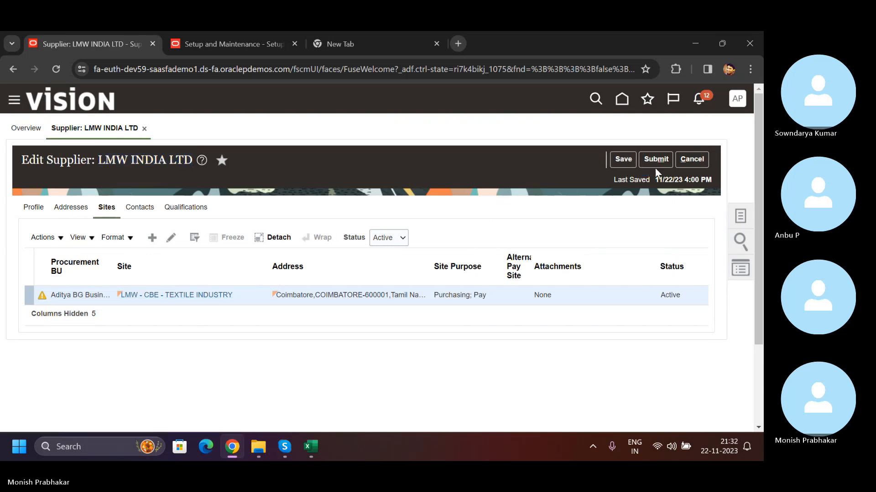
left_click(645, 158)
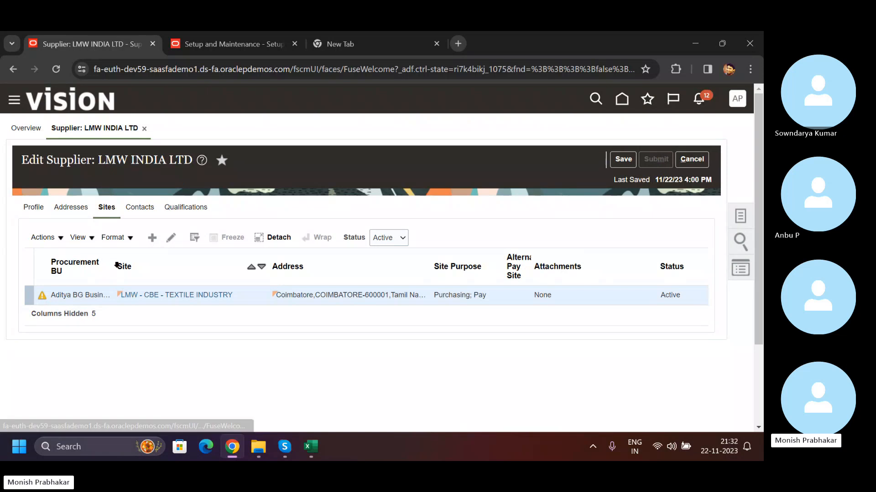
left_click(519, 191)
- Check the Suppliers with Incomplete Setup section of the supplier overview and refresh the page
scroll(237, 319, "down", 5)
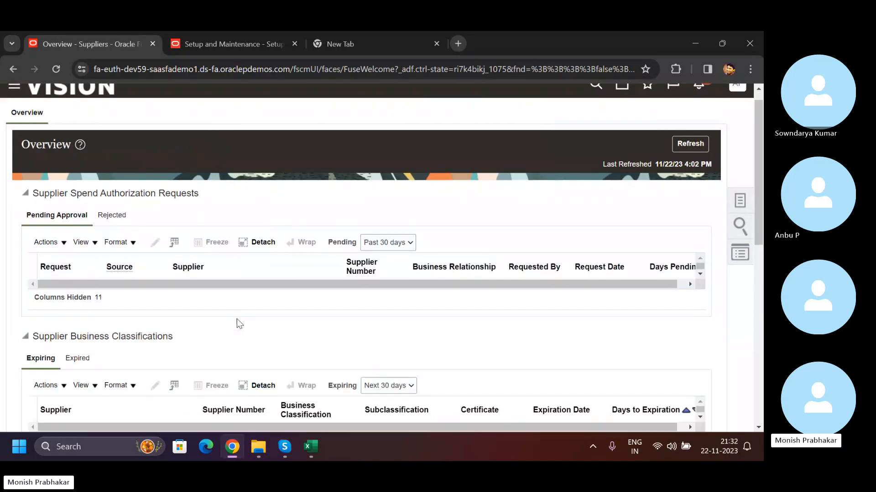
scroll(193, 319, "down", 5)
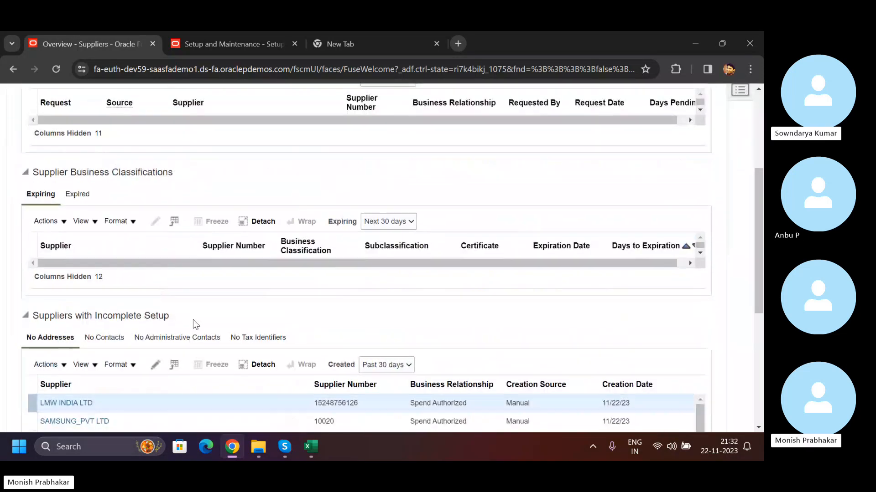
scroll(450, 273, "up", 10)
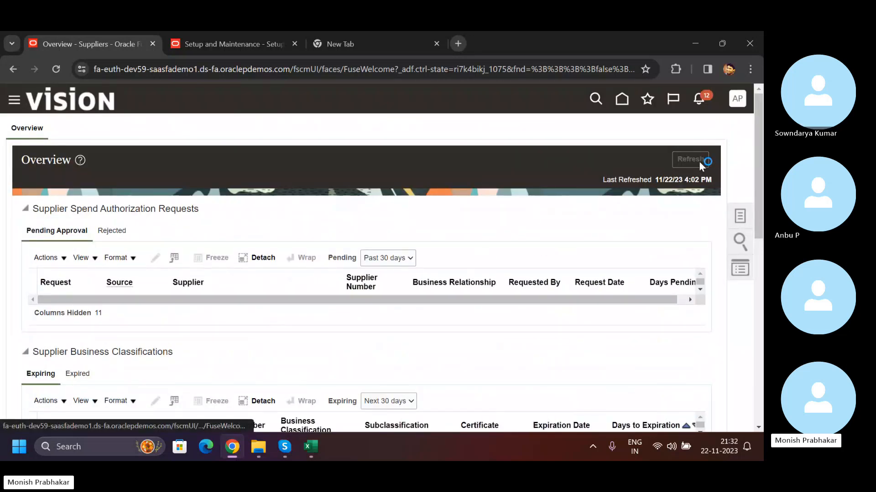
left_click(700, 162)
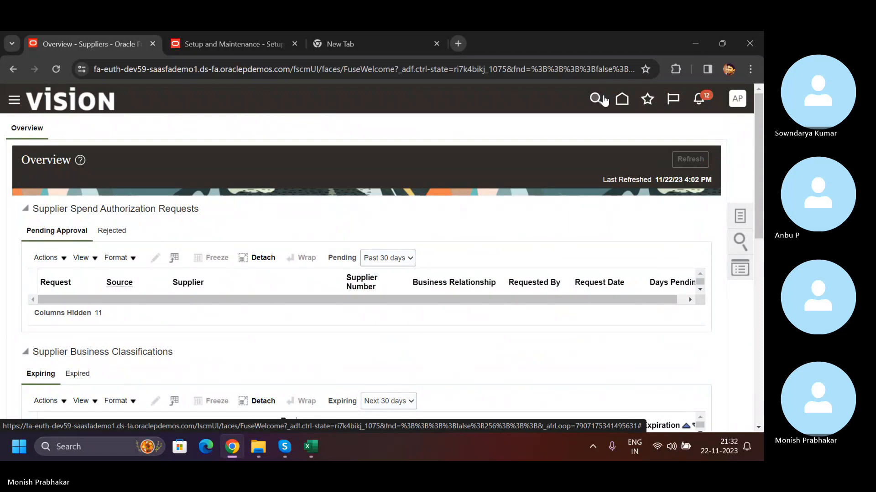
- Close the empty browser tab and open the Invoices work area of Payables from the home page
left_click(621, 100)
left_click(436, 44)
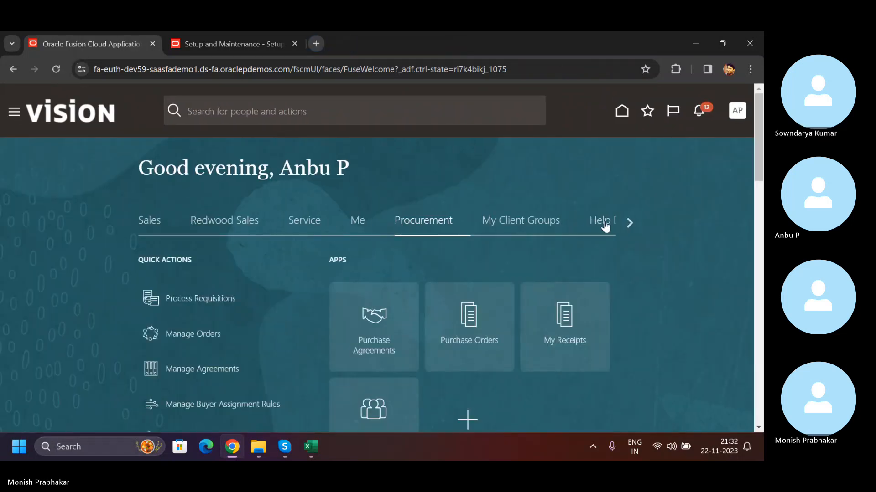
left_click(630, 223)
left_click(629, 223)
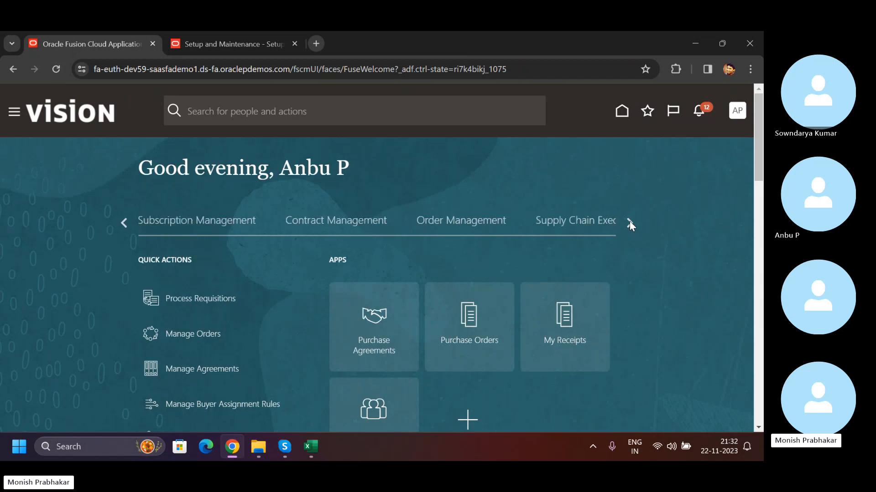
left_click(629, 222)
left_click(421, 221)
scroll(468, 263, "down", 2)
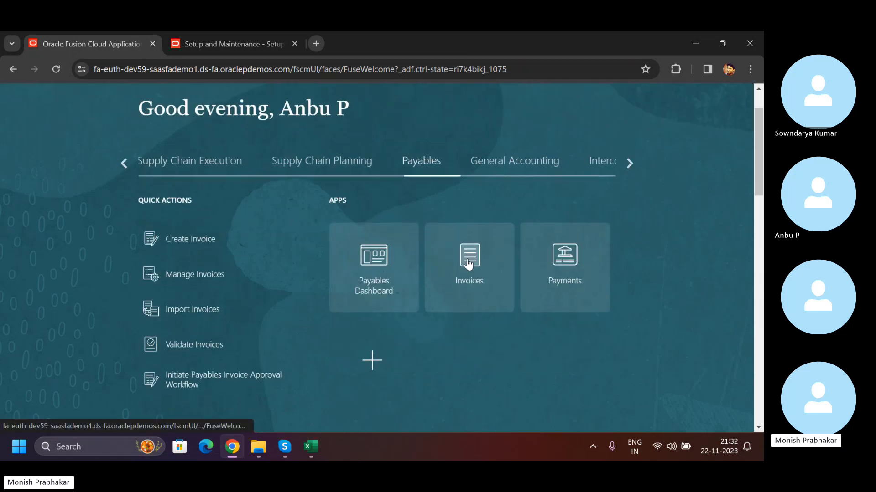
left_click(450, 267)
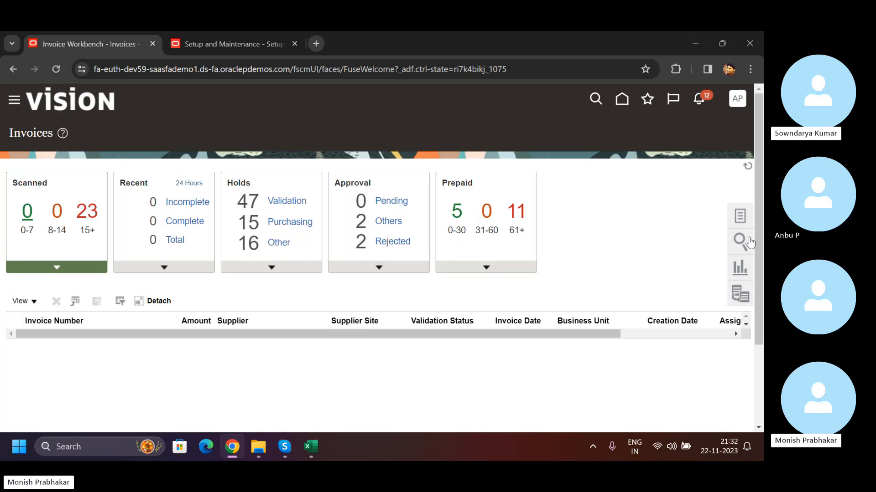
- Start an invoice for Aditya BG Business Unit, examine its expanded header and cancel it
left_click(747, 166)
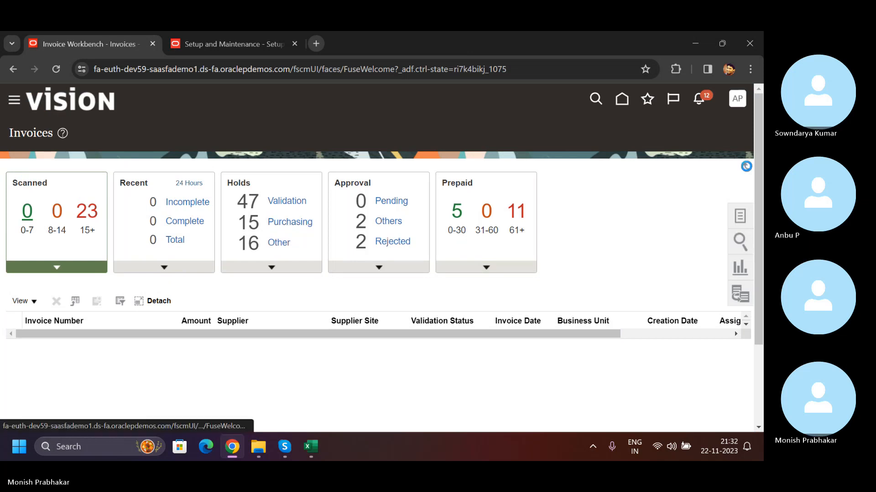
left_click(739, 215)
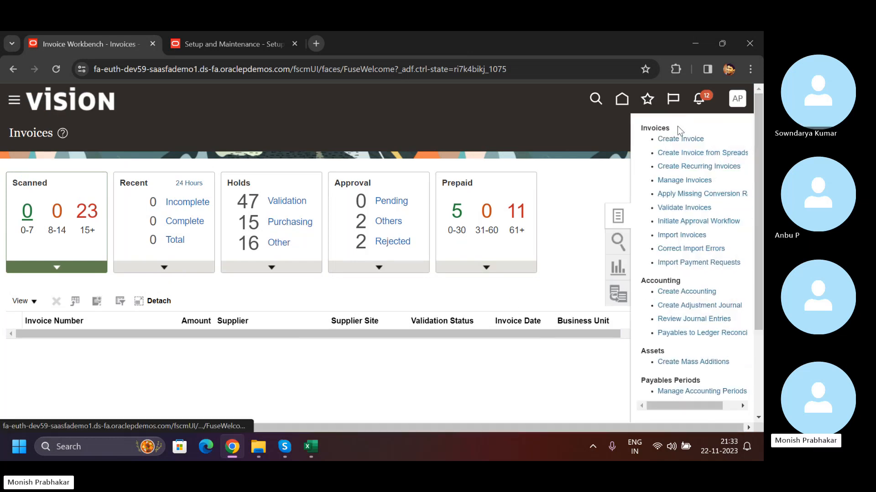
left_click(679, 138)
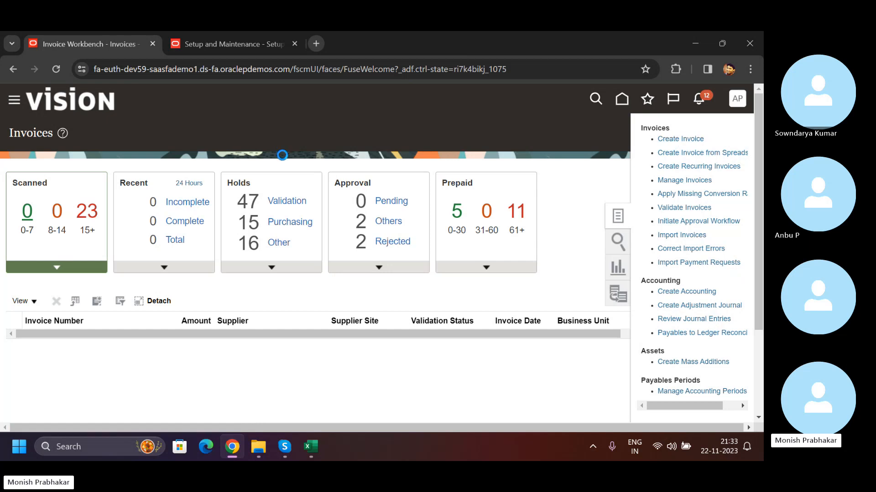
left_click(224, 228)
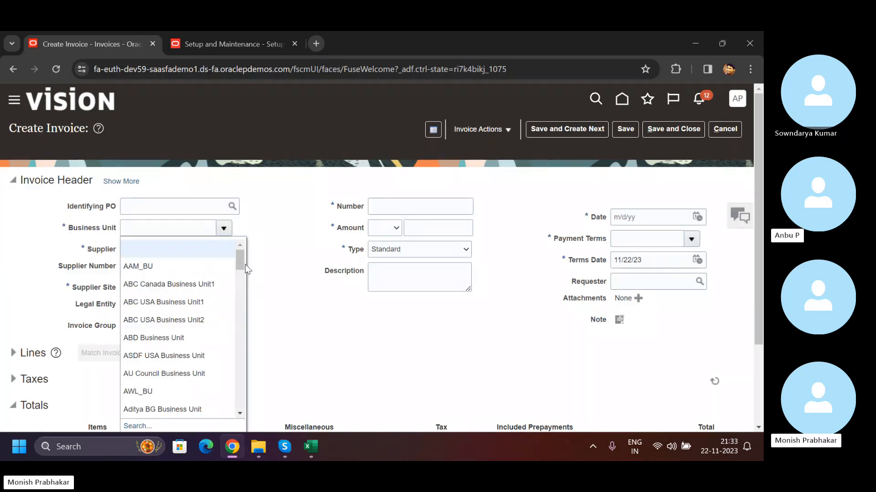
left_click_drag(243, 259, 242, 270)
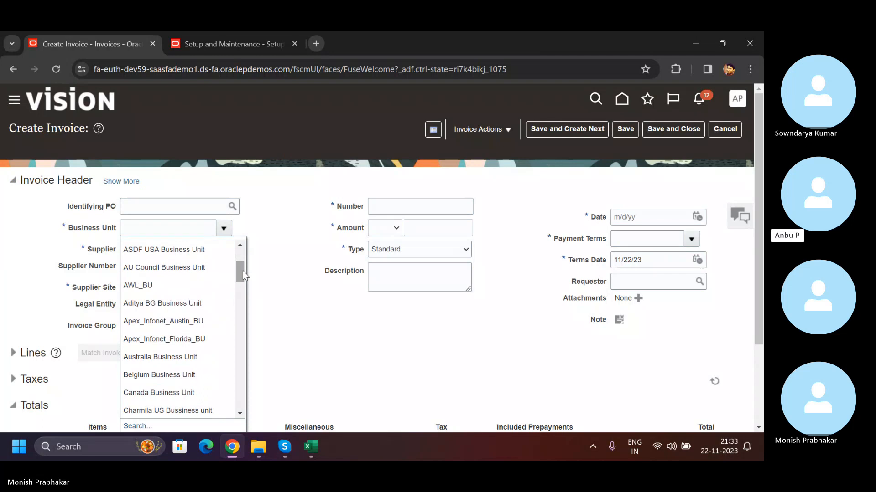
left_click(200, 305)
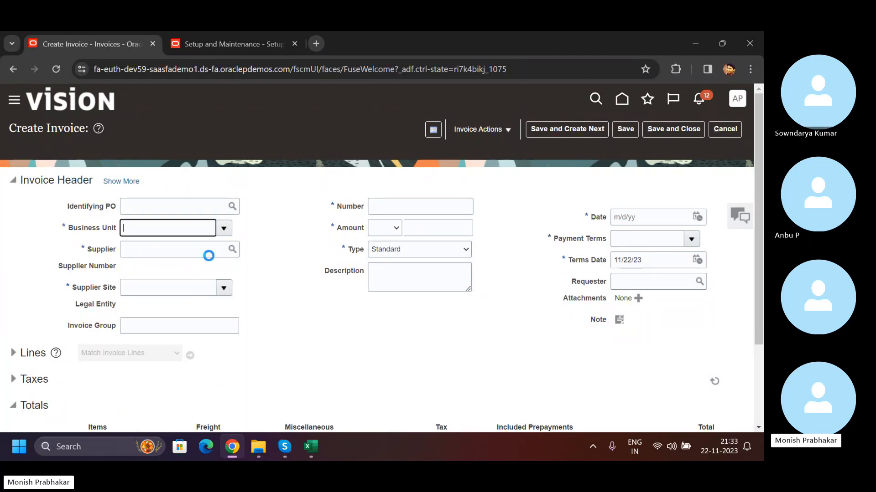
left_click(224, 229)
left_click(127, 181)
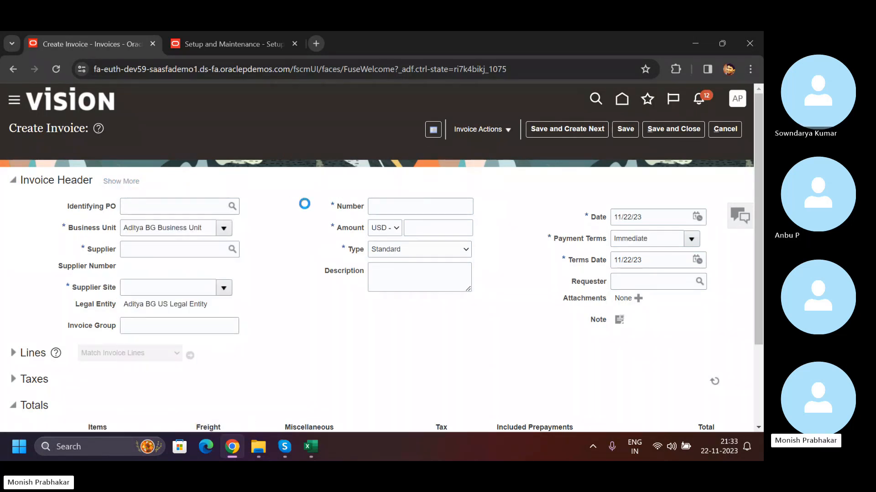
left_click(714, 132)
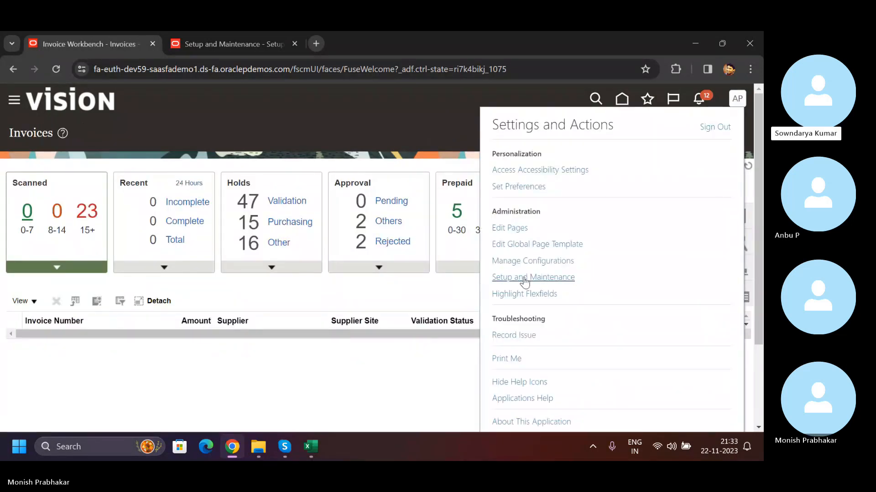
- Open Setup and Maintenance from Invoices and move the existing Procurement setup browser tab in front of it
left_click(525, 278)
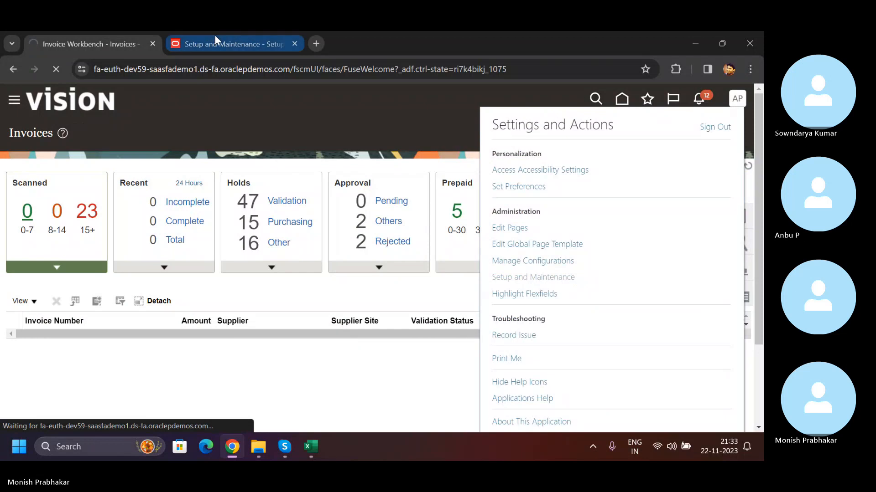
left_click_drag(215, 35, 73, 31)
left_click(731, 104)
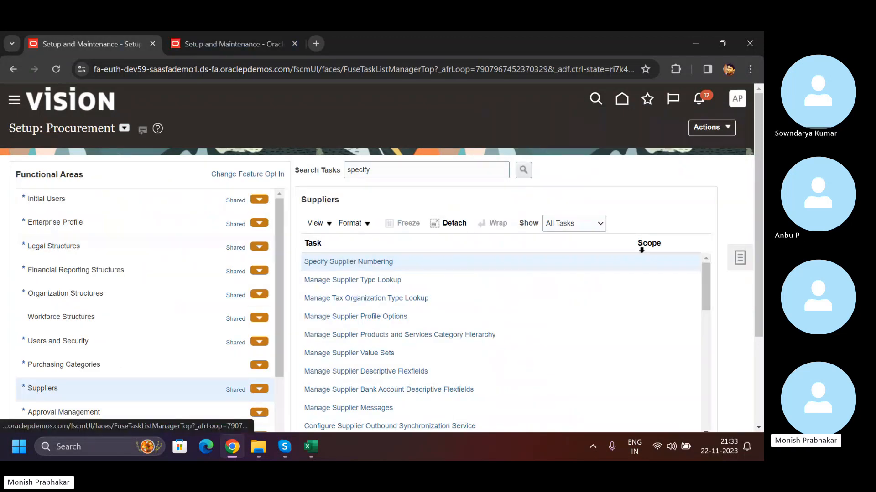
left_click(412, 156)
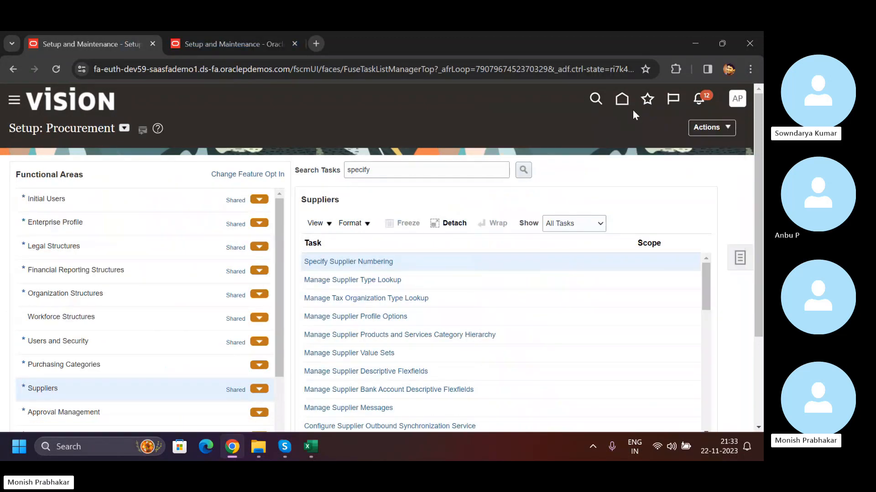
- Return to the home page and show the Tools apps
left_click(622, 100)
scroll(463, 207, "down", 1)
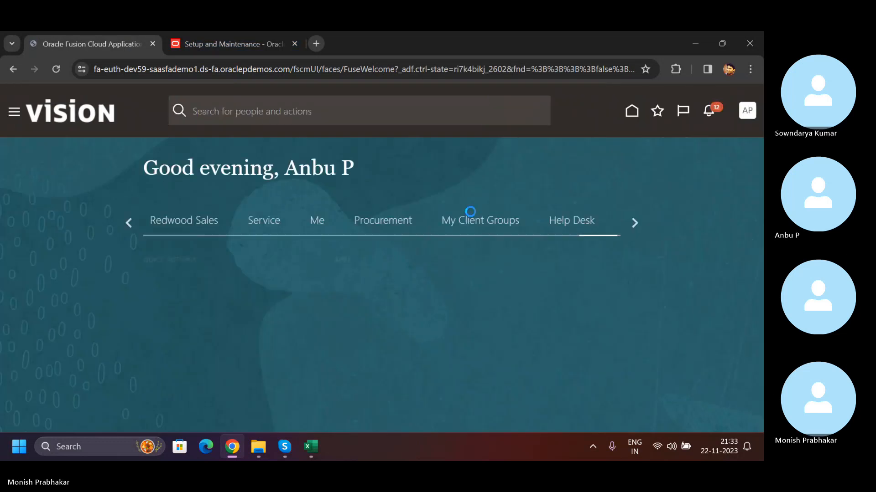
left_click(629, 222)
left_click(624, 225)
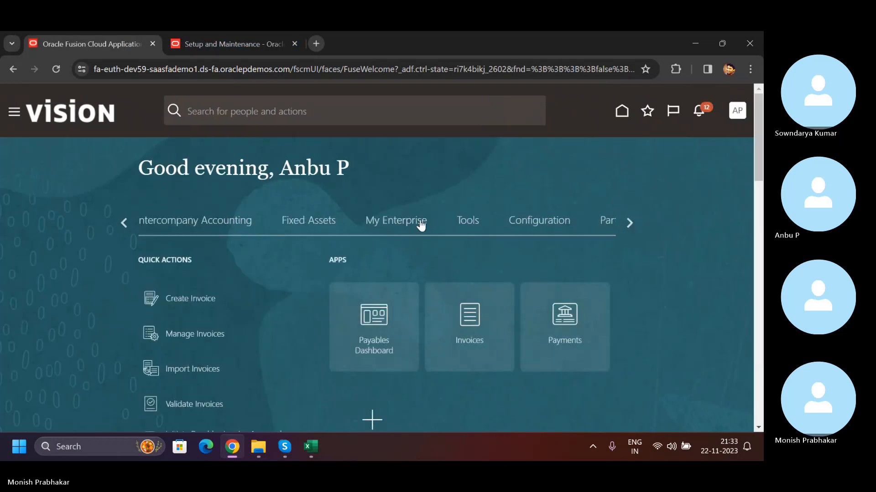
left_click(466, 221)
- Open the Security Console from the Tools apps
scroll(479, 268, "down", 3)
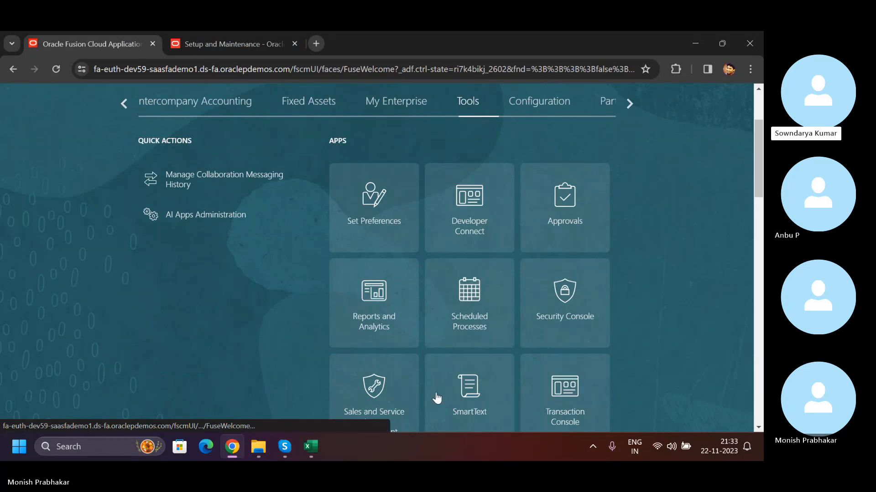
scroll(460, 360, "down", 3)
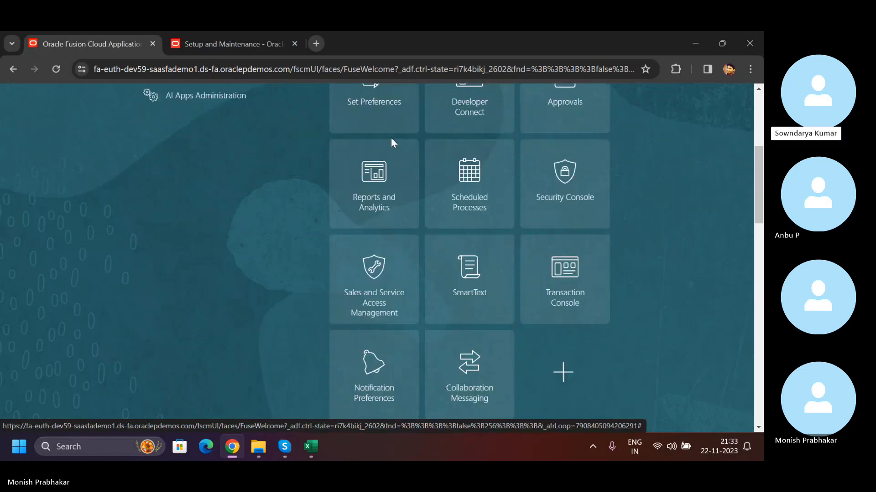
scroll(422, 284, "down", 1)
scroll(395, 285, "up", 2)
scroll(469, 223, "up", 2)
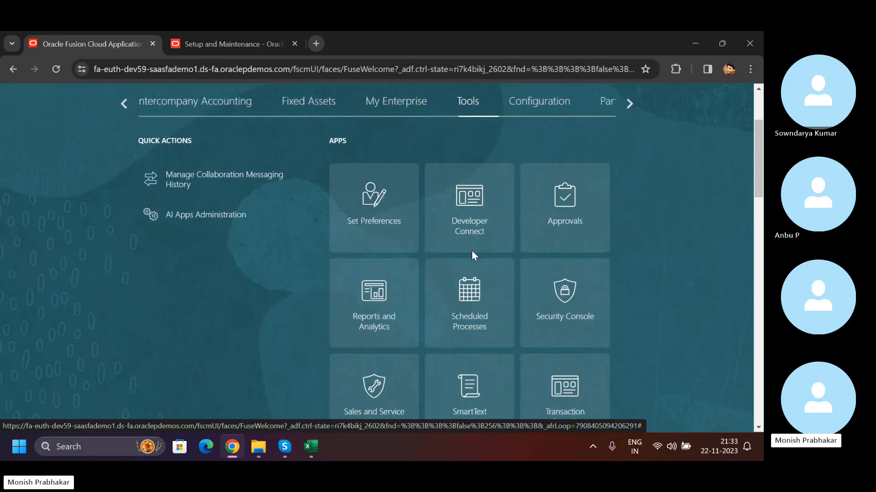
scroll(478, 257, "down", 5)
scroll(147, 160, "up", 3)
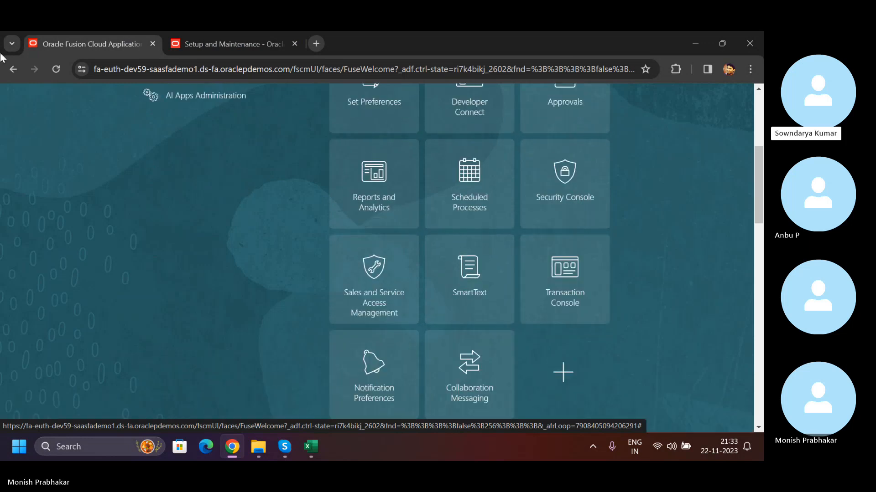
scroll(61, 128, "up", 5)
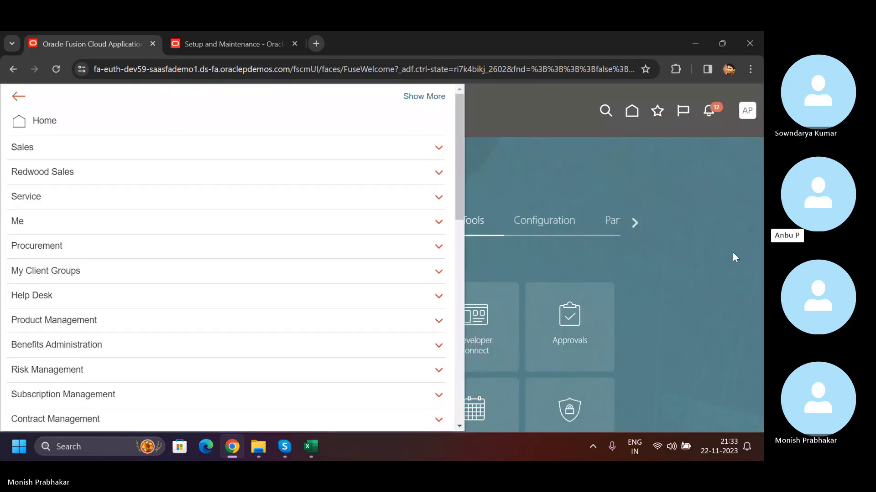
left_click(708, 286)
scroll(611, 260, "down", 3)
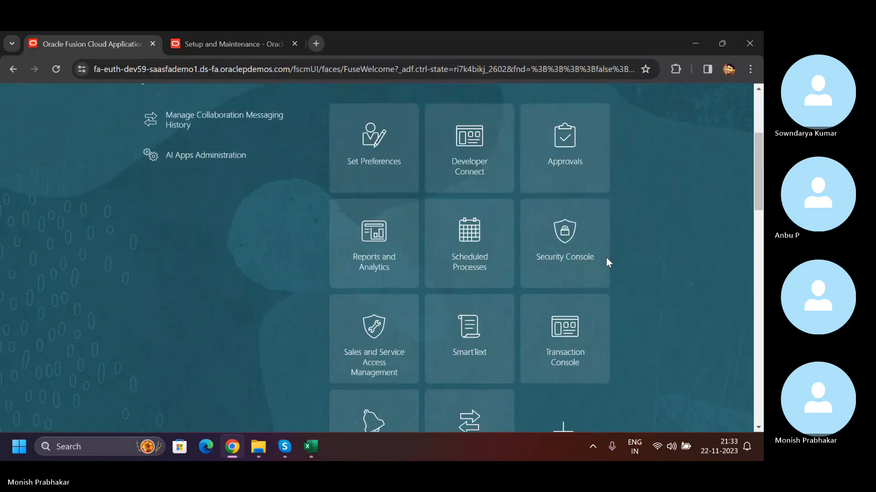
left_click(583, 243)
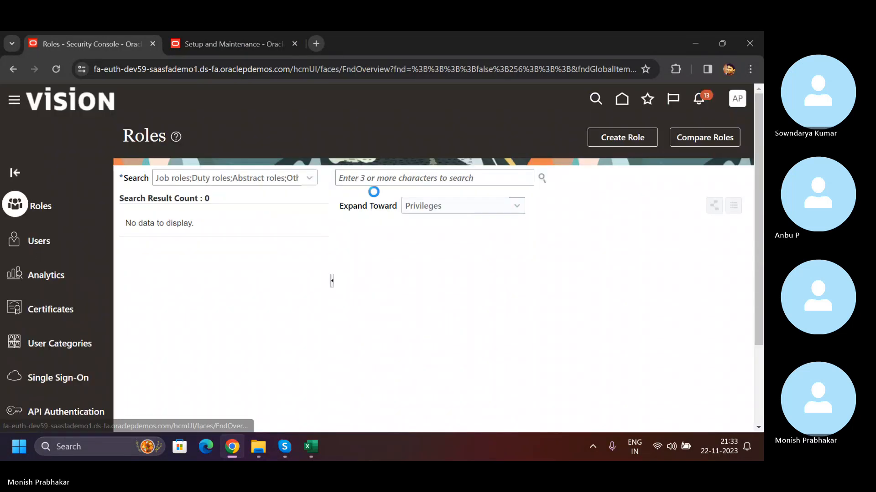
- Search the user accounts by the user's name, open the matching account and examine its assigned roles
left_click(434, 178)
key("Caps_Lock")
type("A")
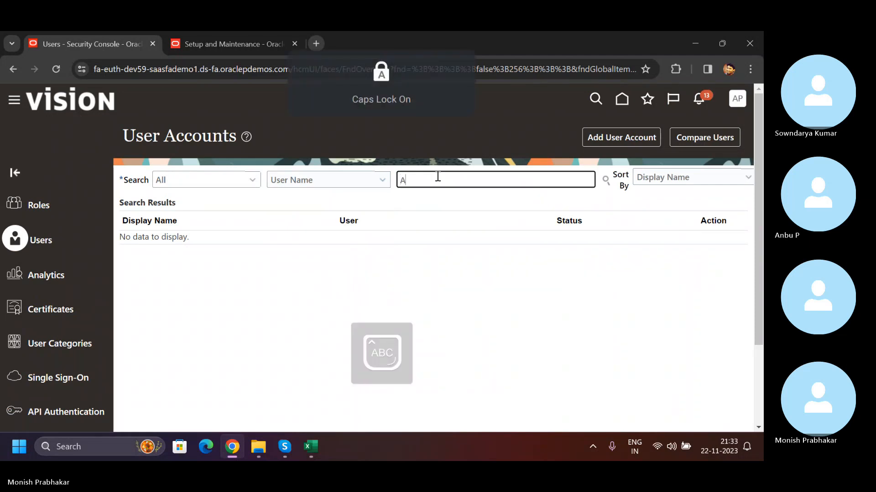
type("nbu")
key("Return")
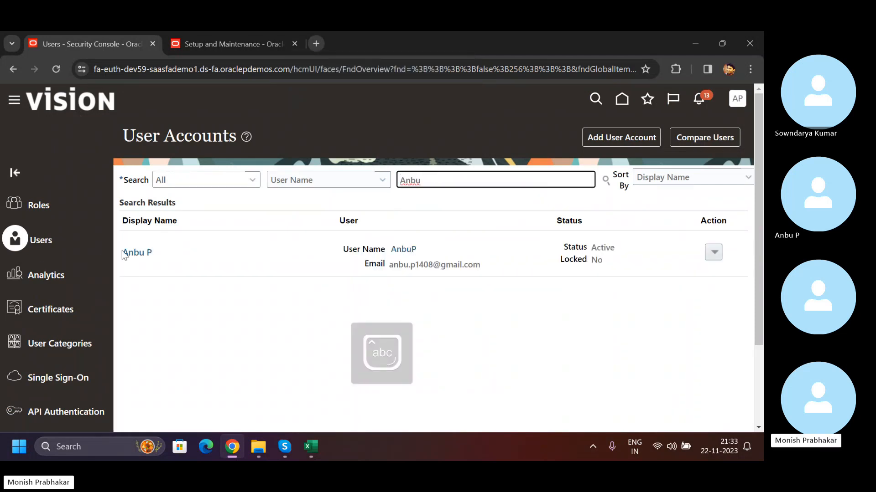
left_click(123, 251)
scroll(373, 323, "down", 3)
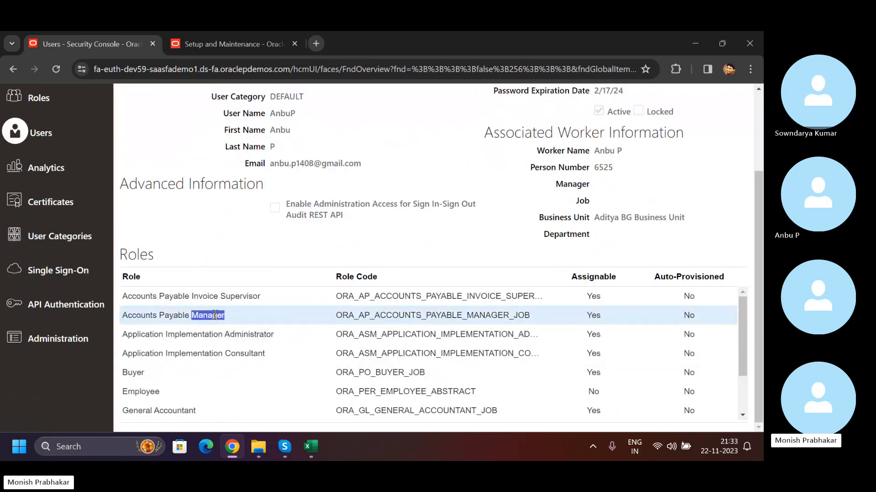
- In the Setup and Maintenance browser tab, switch the setup offering to Financials and show all tasks for Initial Users
left_click(228, 44)
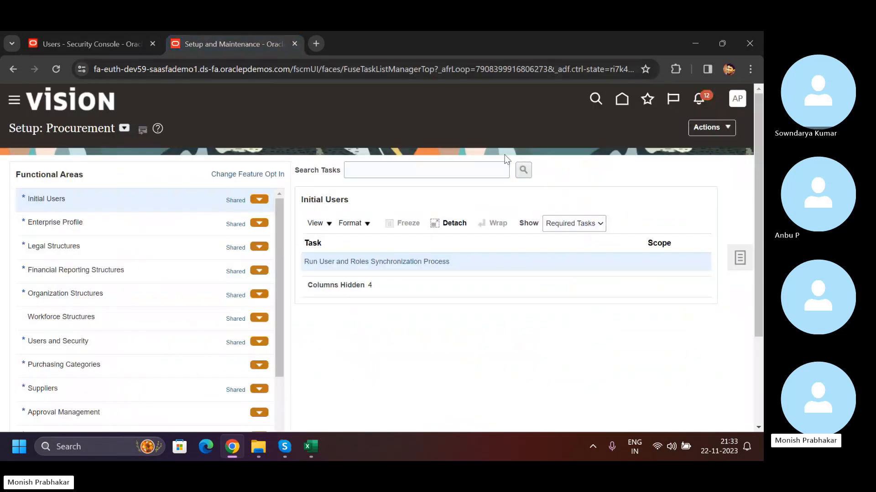
left_click(124, 128)
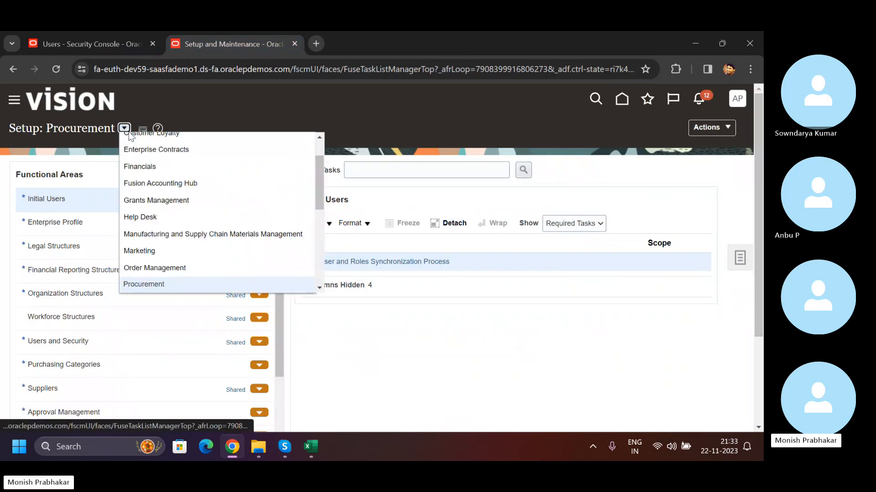
left_click(145, 164)
left_click(575, 224)
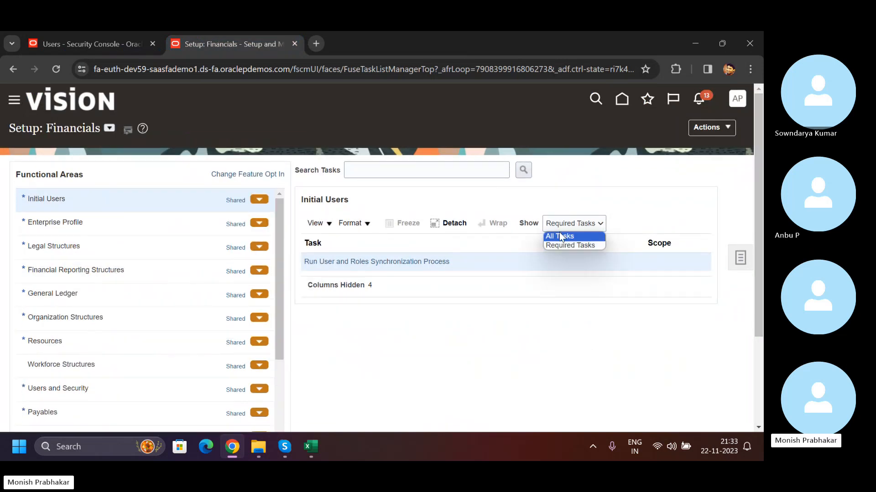
left_click(559, 233)
- Search the Financials setup tasks for "manage data", check the matching tasks and close the results
left_click(420, 172)
type("manage data")
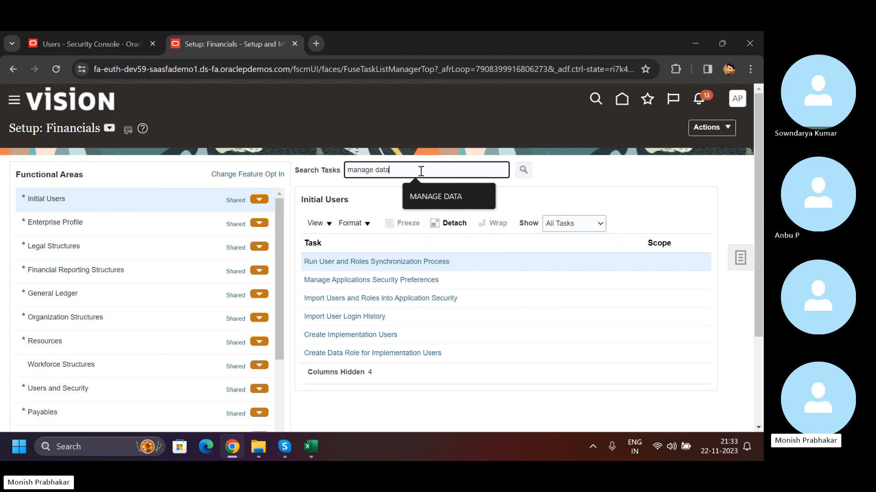
key("Return")
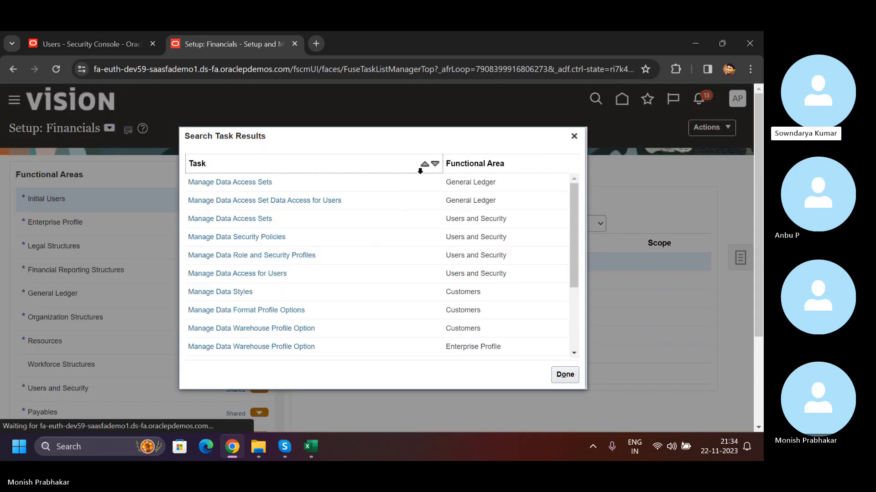
left_click(572, 134)
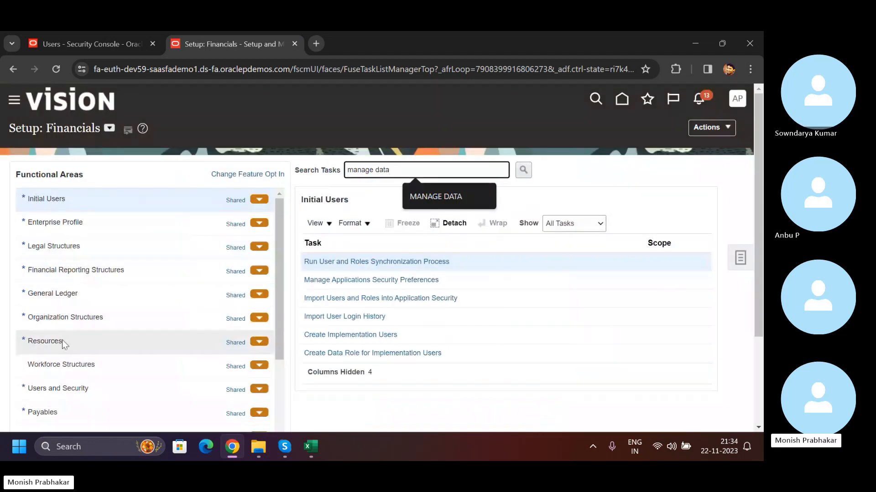
- Select the Payables functional area, show all of its tasks and look through the list
left_click(74, 410)
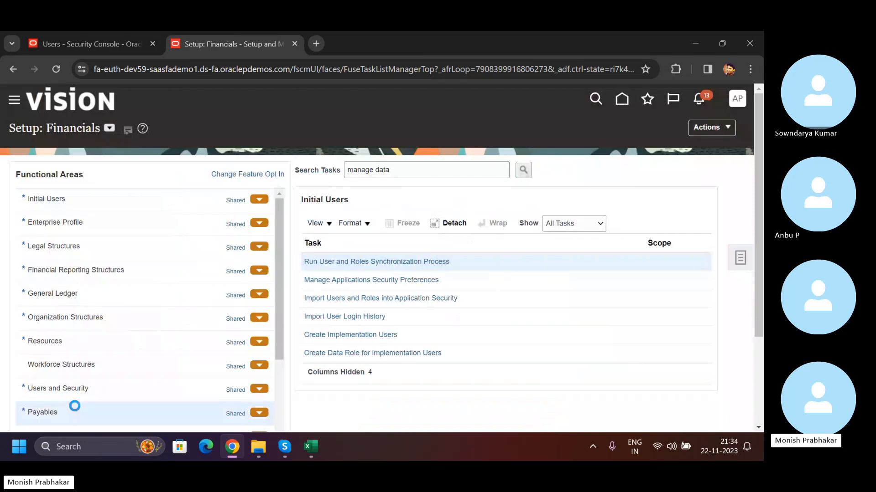
left_click(587, 225)
left_click(561, 236)
left_click(561, 231)
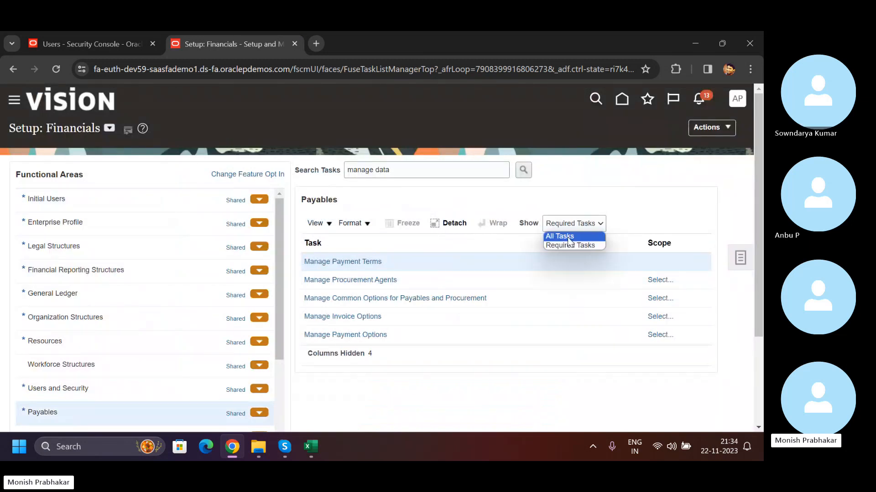
left_click(566, 236)
scroll(426, 365, "down", 10)
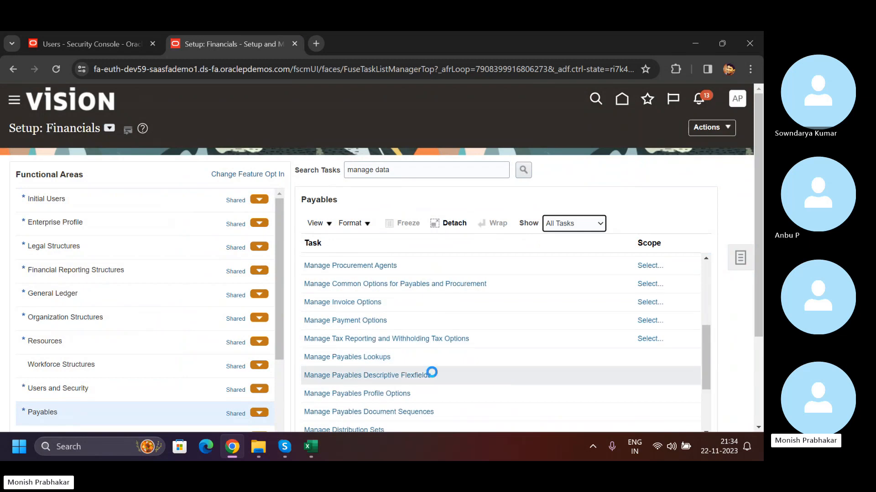
- Search the setup tasks for "manage payables", check the matching tasks and close the results
left_click(397, 172)
key("BackSpace")
key("BackSpace")
key("BackSpace")
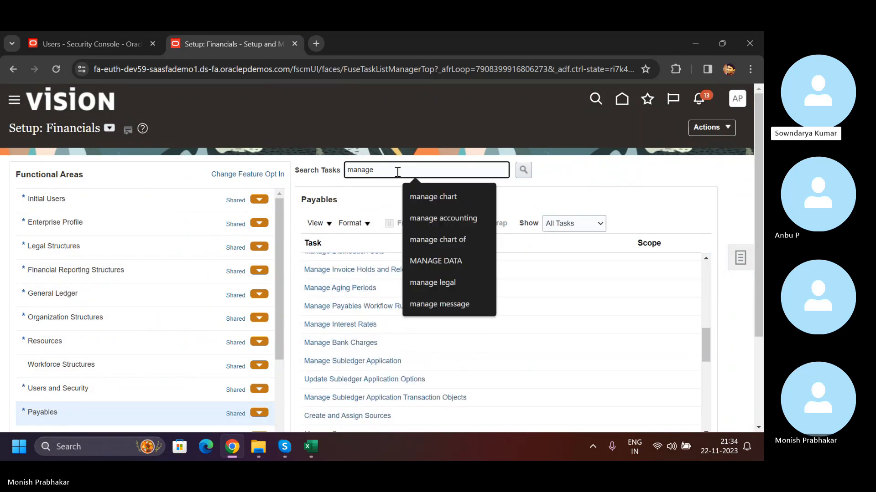
type("payables")
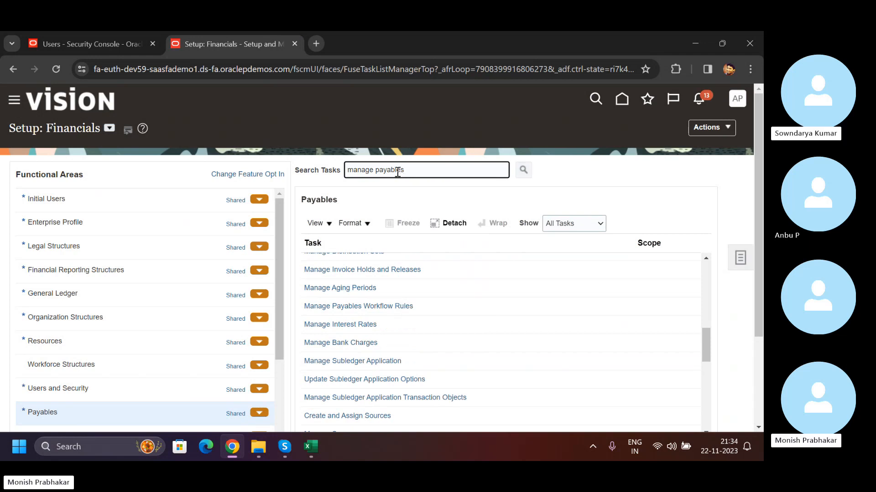
key("Return")
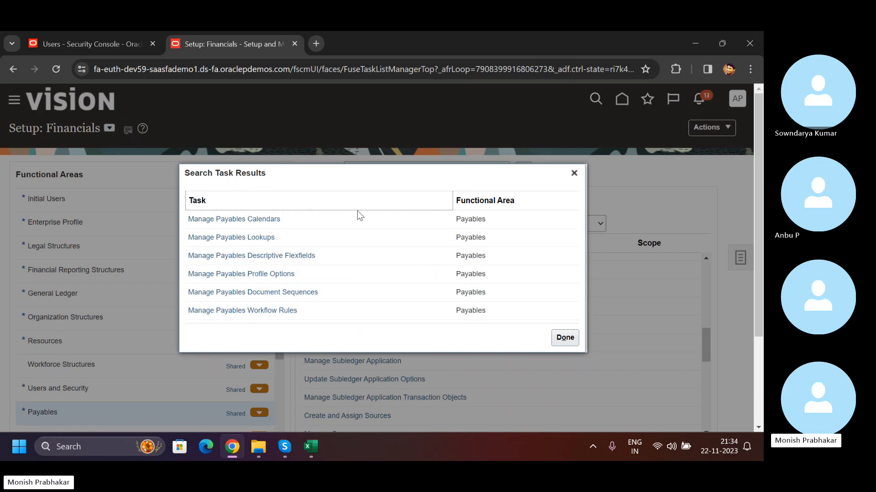
key("Escape")
- Search the setup tasks for "manage data" to reach the data access tasks
type("data")
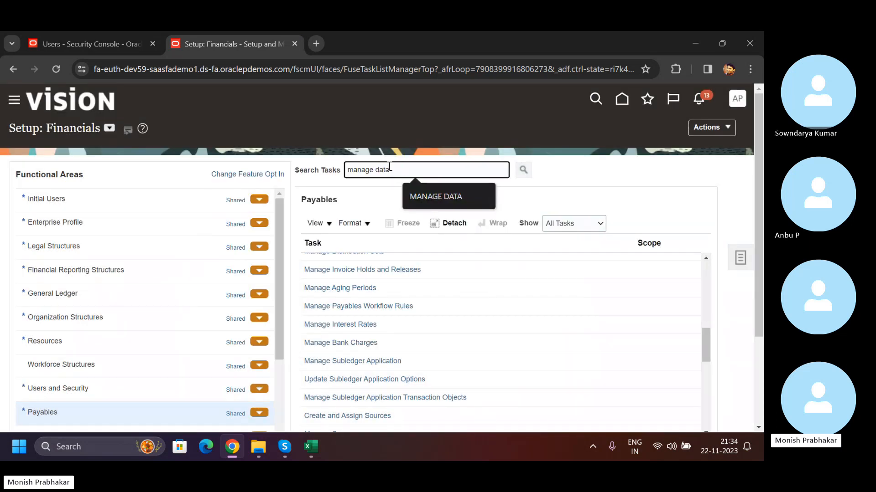
key("Return")
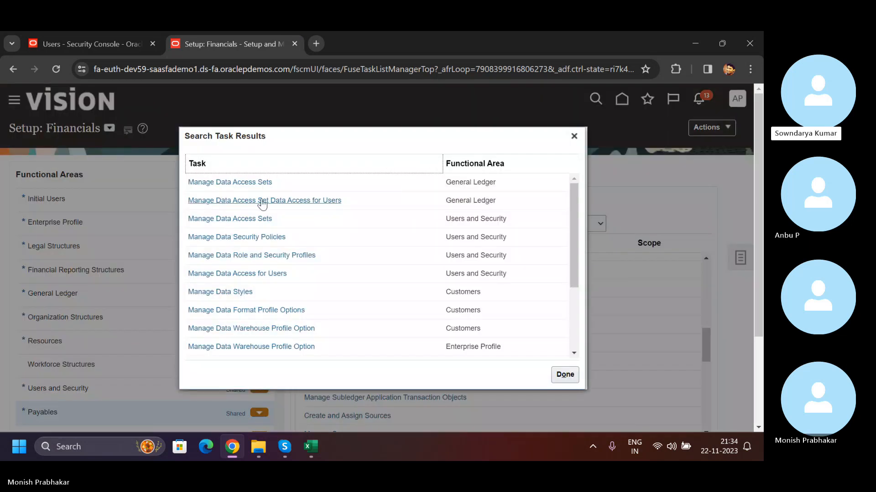
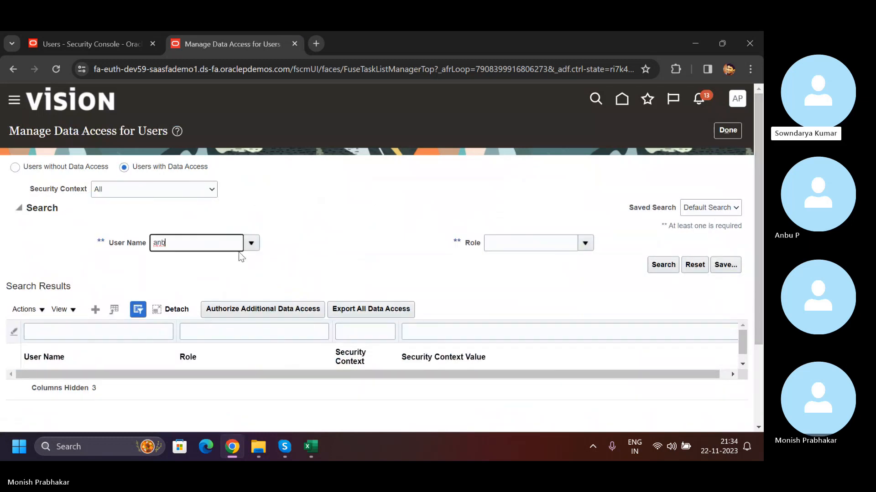
- Search the users' data access assignments by the employee's user name
left_click(250, 243)
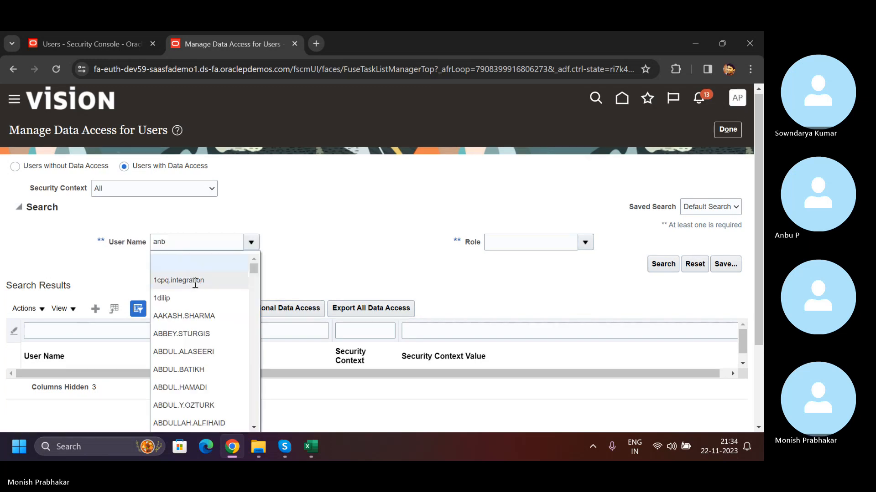
key("BackSpace")
key("Caps_Lock")
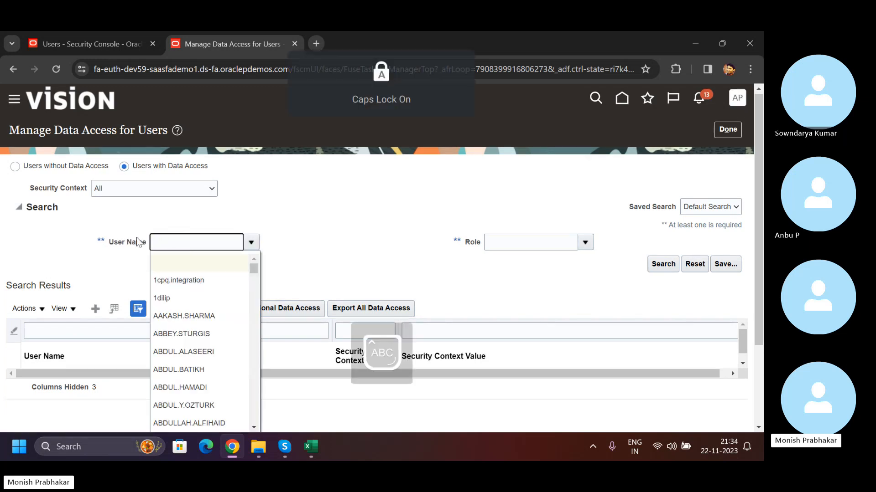
type("A")
key("Caps_Lock")
type("nb")
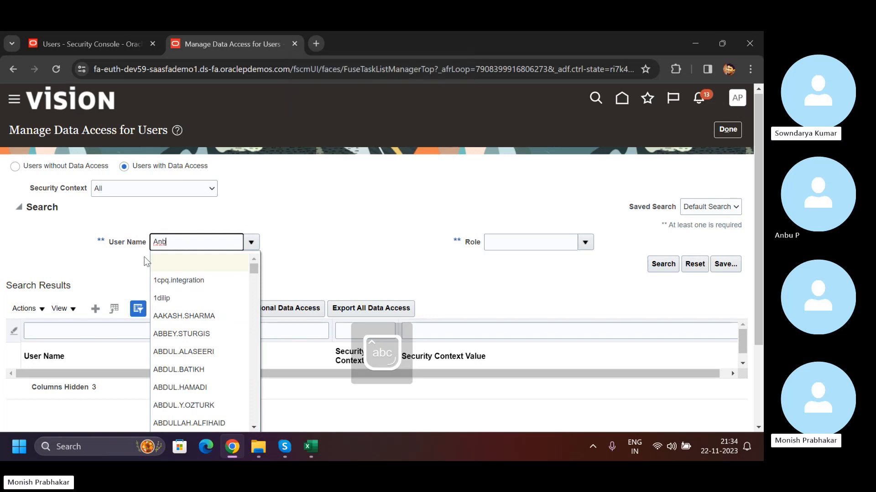
type("u")
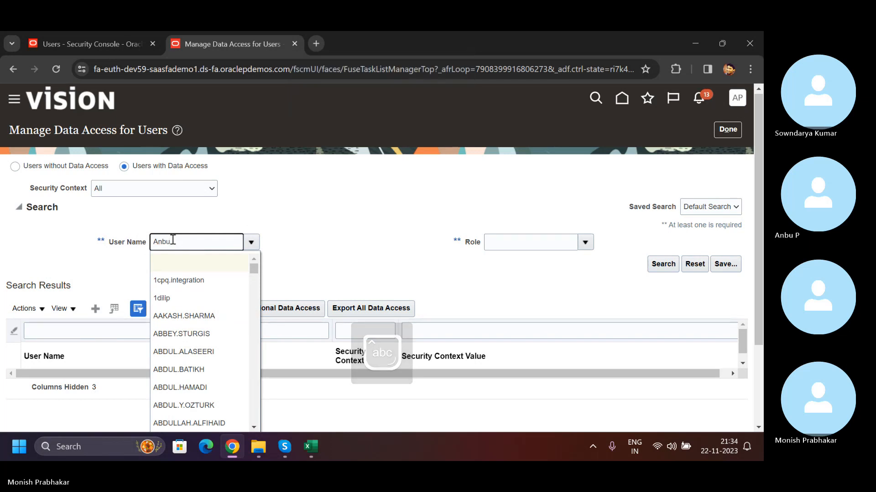
key("Caps_Lock")
type("P")
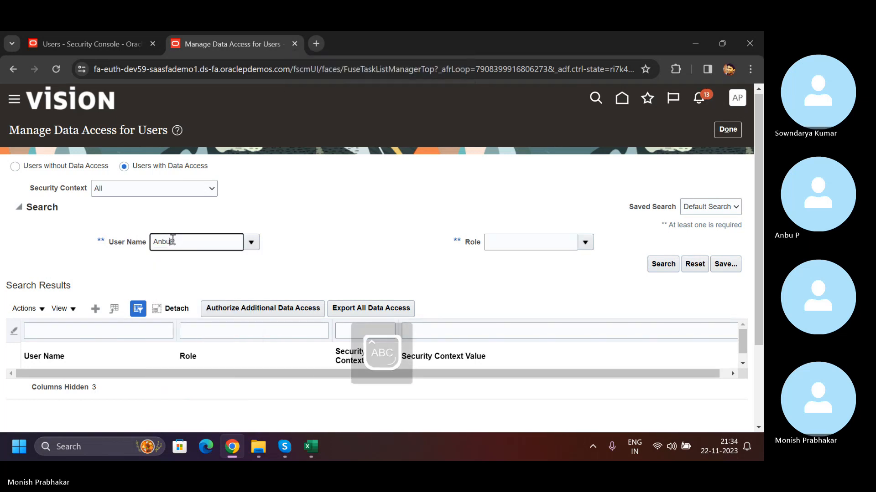
key("Return")
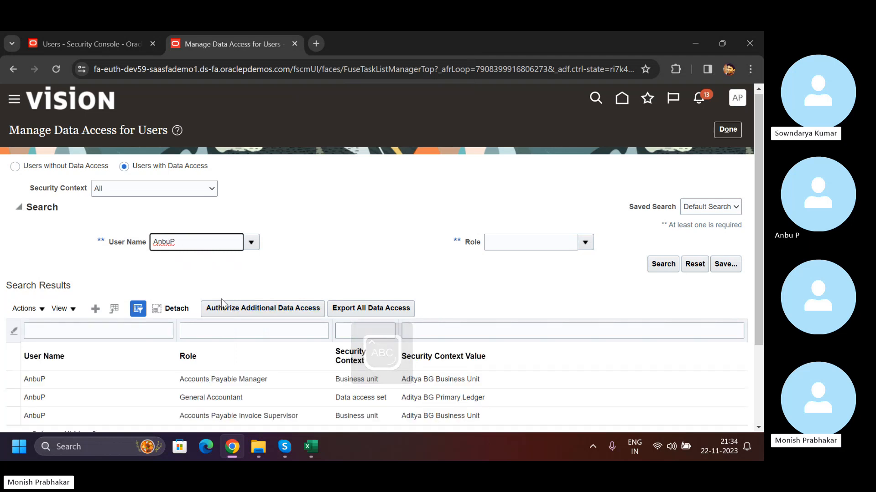
scroll(296, 314, "down", 3)
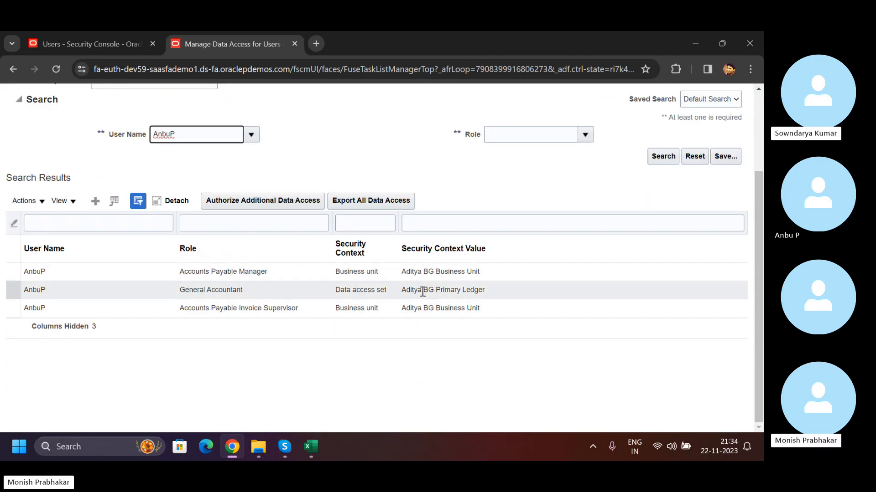
- Examine the security context and value assigned to the Accounts Payable Manager, General Accountant and Accounts Payable Invoice Supervisor roles
left_click(488, 270)
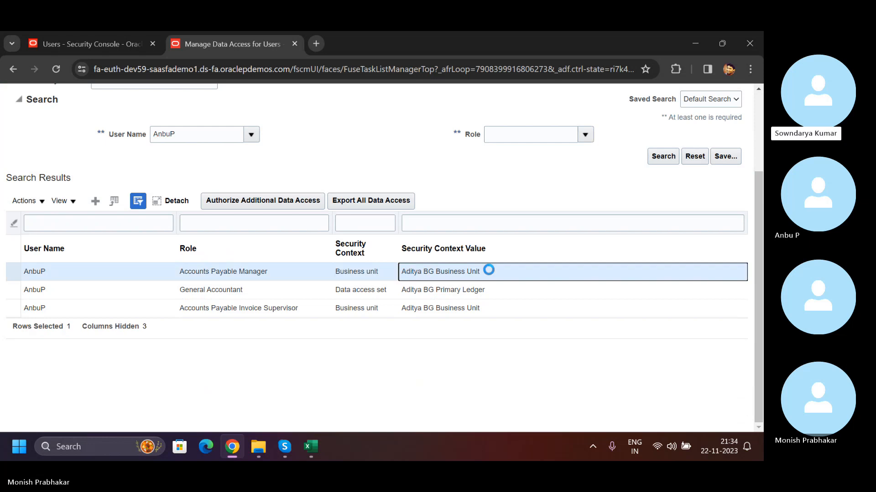
scroll(195, 149, "up", 3)
scroll(324, 217, "down", 3)
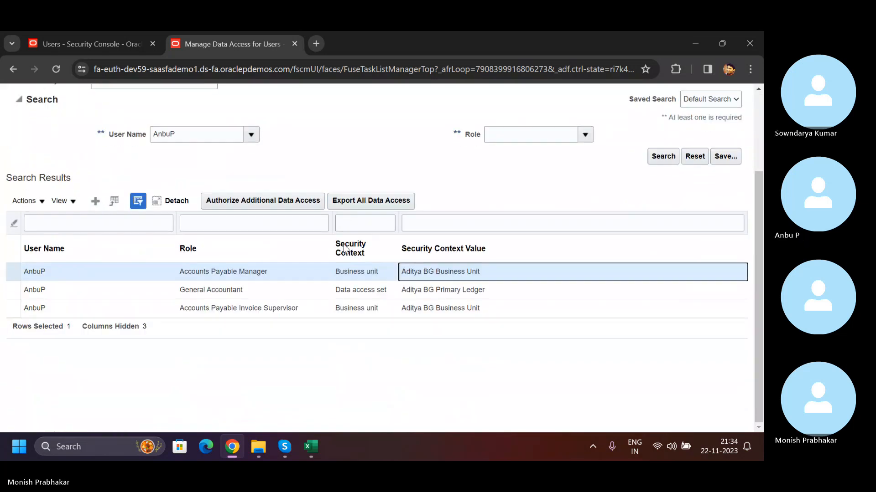
left_click(196, 304)
left_click(204, 291)
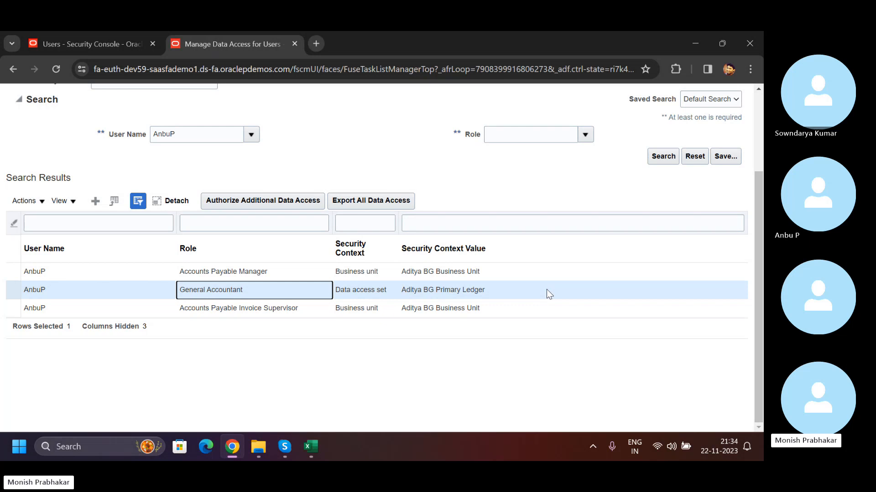
left_click(403, 308)
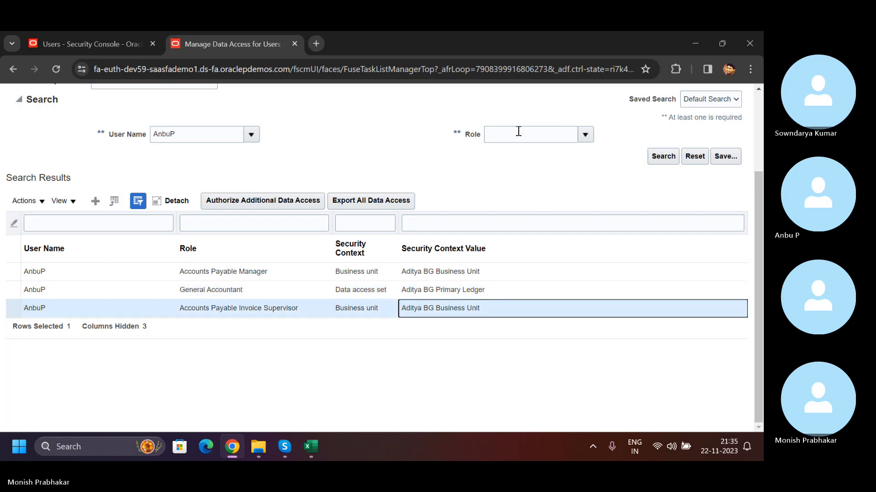
left_click(584, 135)
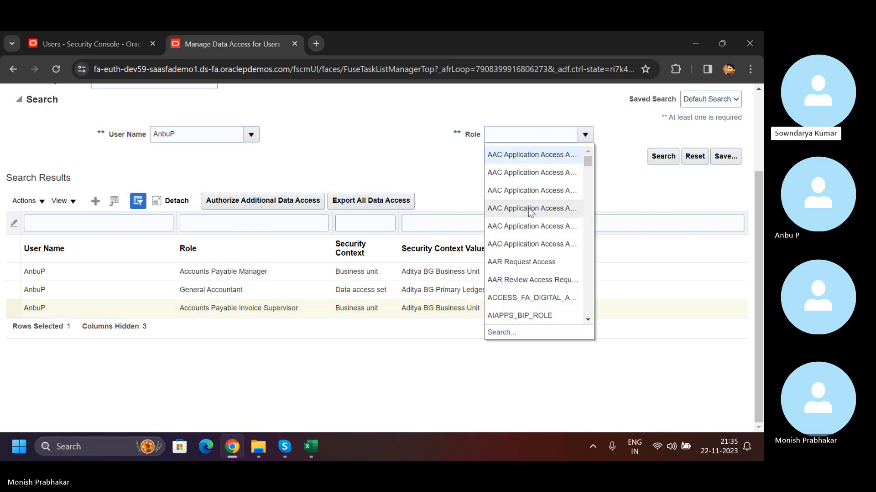
left_click_drag(588, 161, 589, 178)
left_click(549, 274)
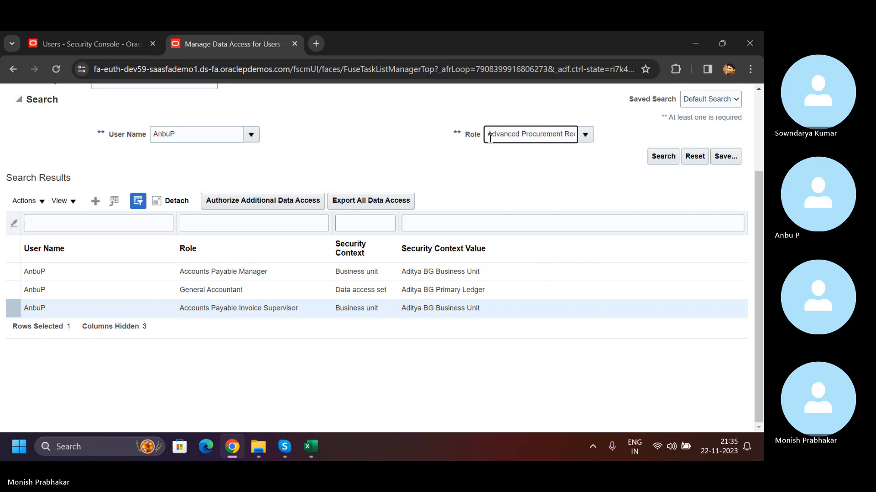
- Copy the Accounts Payable Manager role name from the results and search the user's data access by that role
left_click(181, 272)
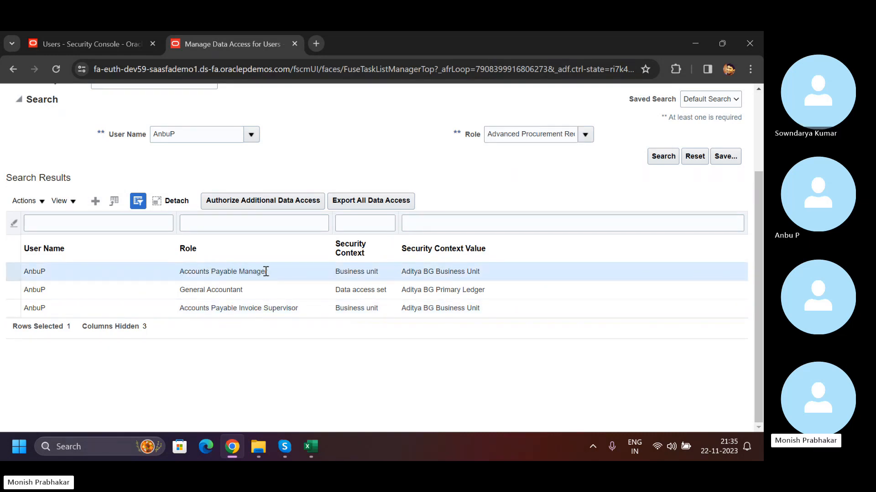
left_click_drag(265, 271, 181, 275)
left_click(181, 272)
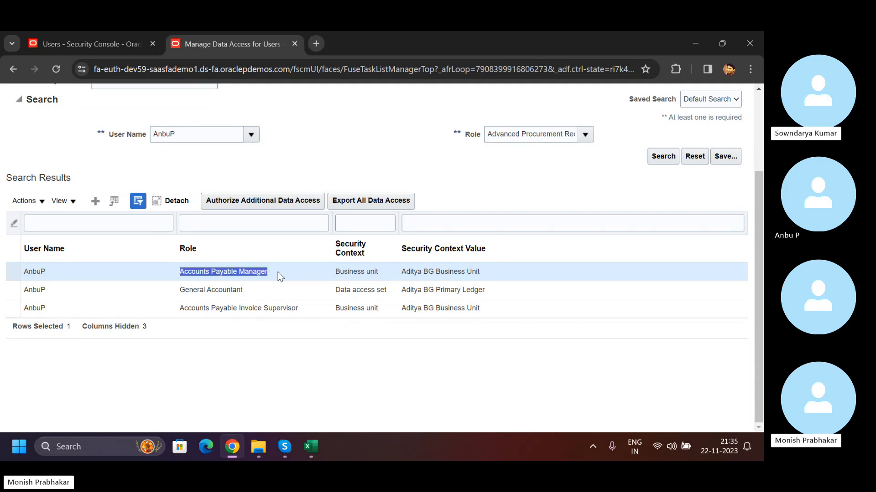
left_click(489, 133)
key("BackSpace")
type("Accounts Payable Manager")
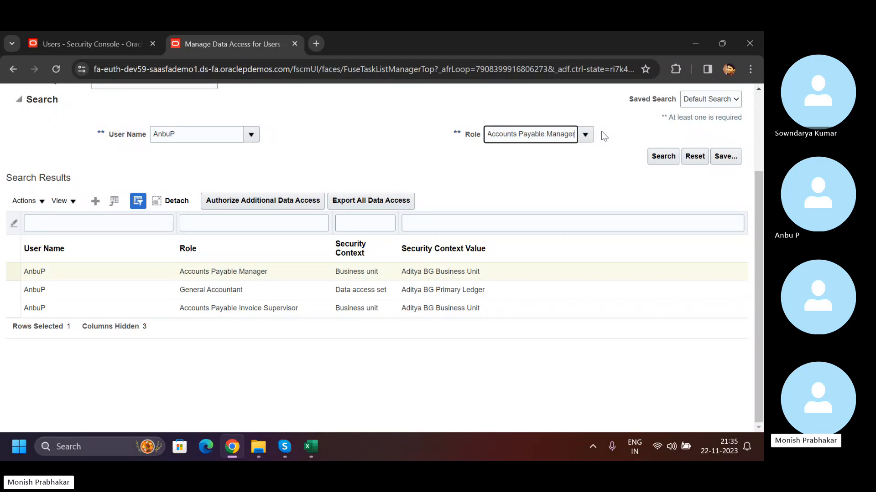
key("Tab")
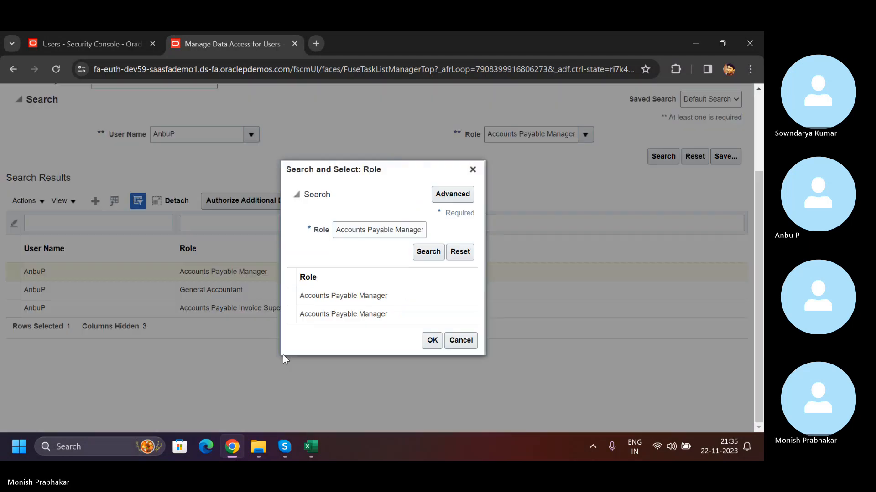
left_click(392, 300)
left_click(428, 258)
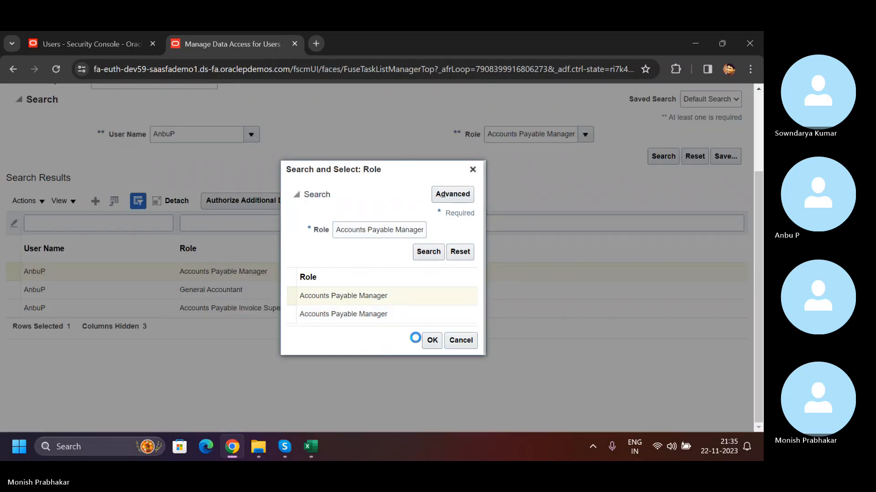
double_click(460, 310)
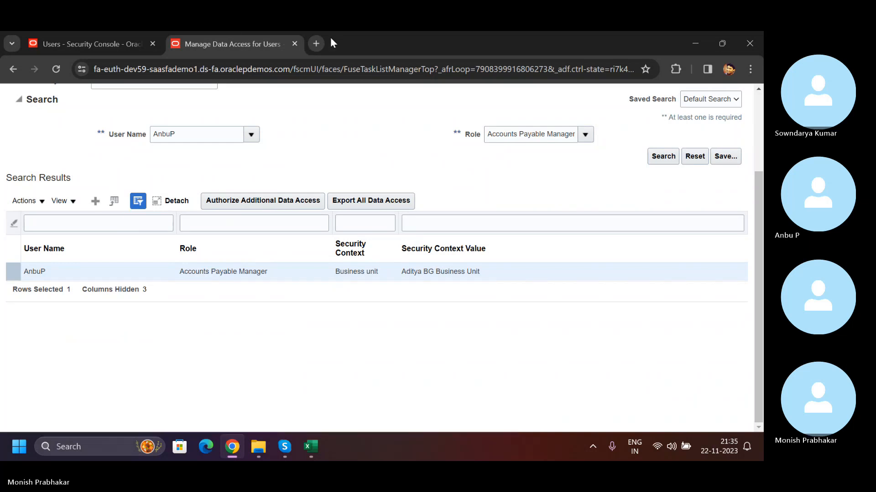
- Search Google in a new browser tab for "Able to see all the bu in oracle fusion payables"
left_click(318, 42)
type("HOW TO RESTRUC")
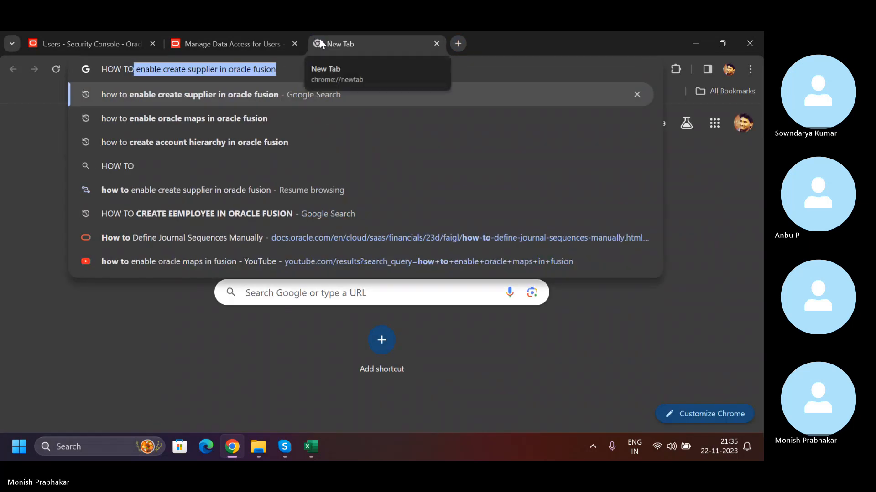
key("BackSpace")
key("BackSpace")
key("BackSpace")
key("BackSpace")
key("BackSpace")
key("BackSpace")
key("BackSpace")
key("BackSpace")
key("BackSpace")
key("BackSpace")
key("BackSpace")
key("BackSpace")
key("BackSpace")
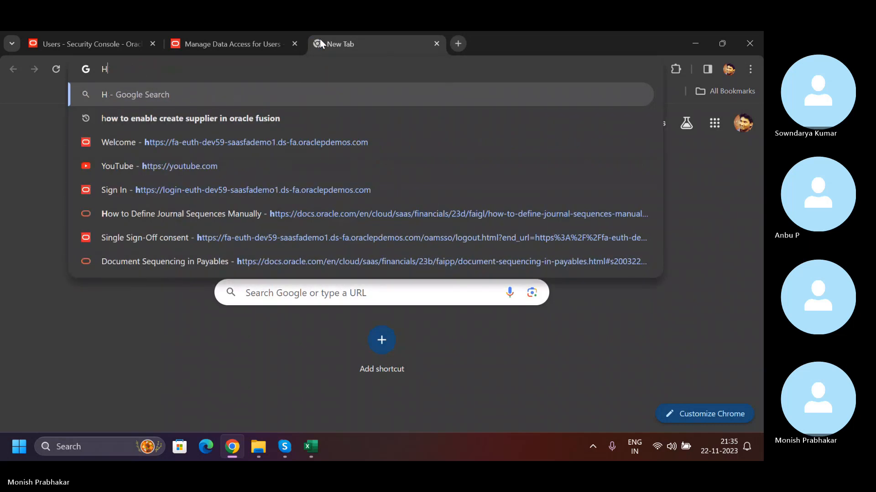
key("BackSpace")
type("le t")
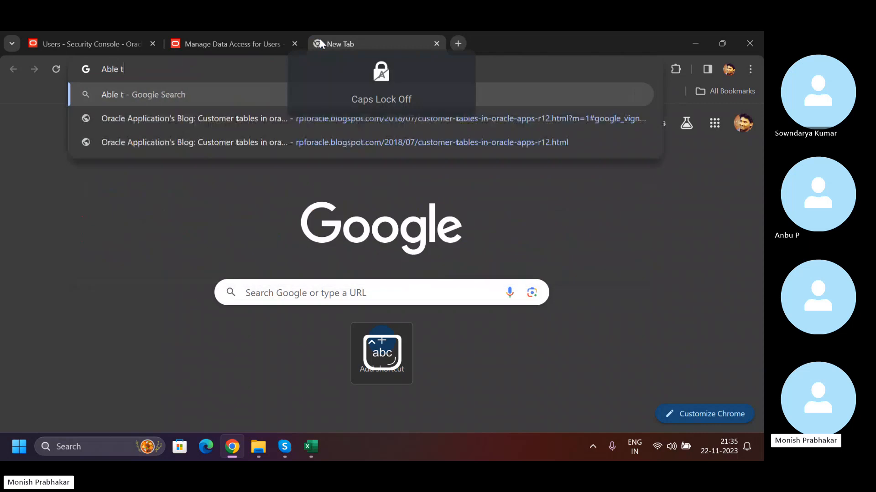
type("o see all the b")
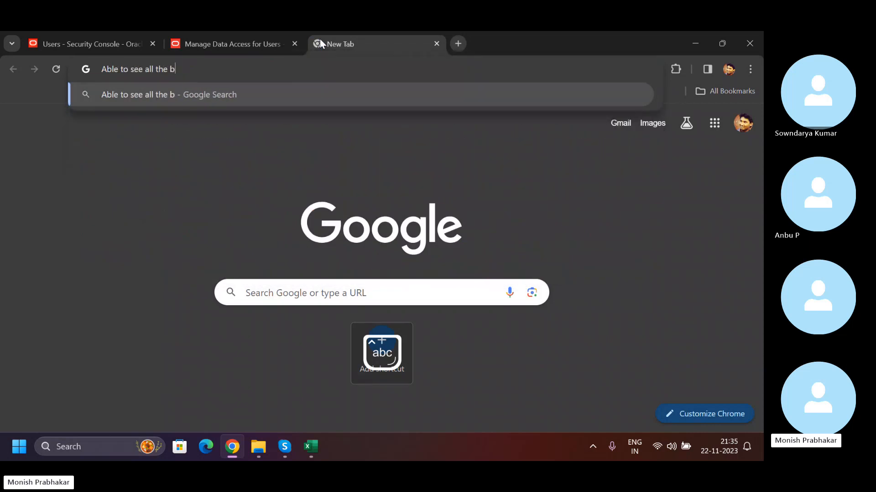
type("u in")
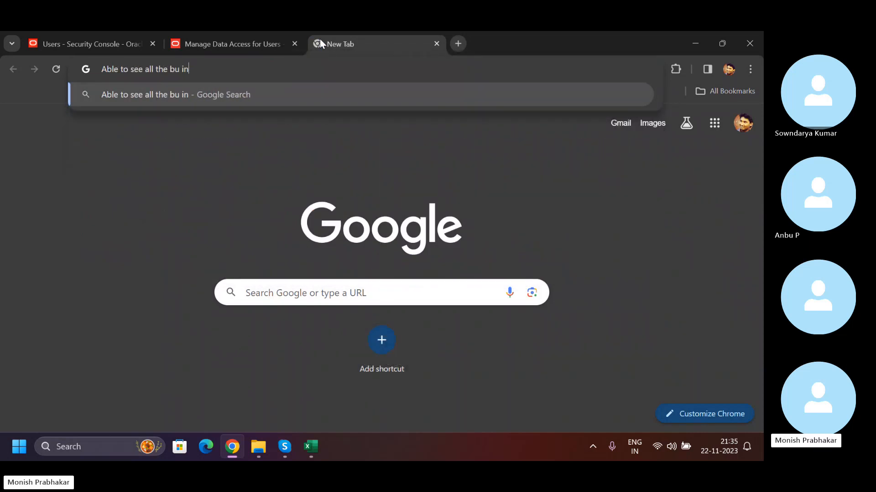
type(" oracle fu")
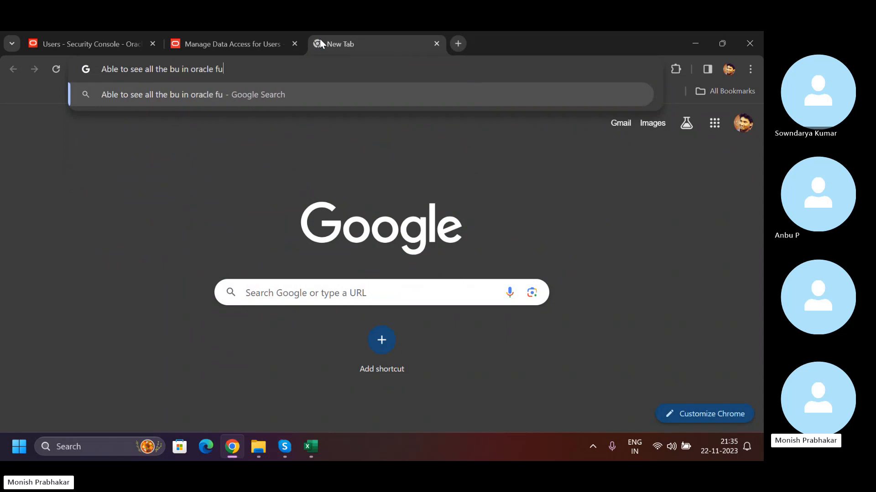
type("sion payables")
key("Return")
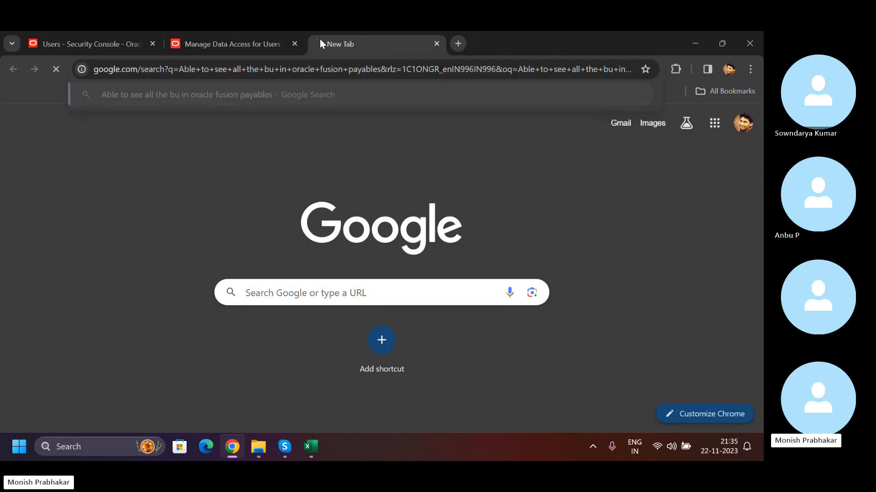
- Open the Oracle support article "All Business Unit's Are Showing in Payables Workbench" and sign in to view its full details
left_click(203, 212)
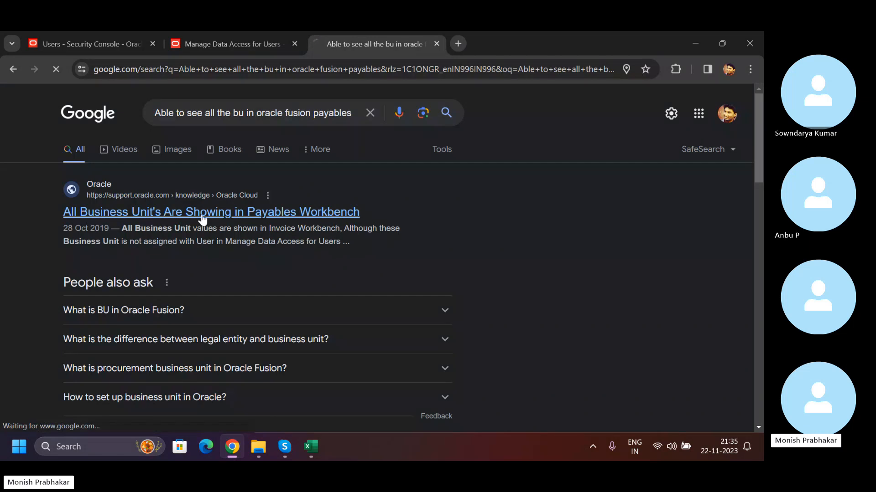
scroll(122, 330, "down", 5)
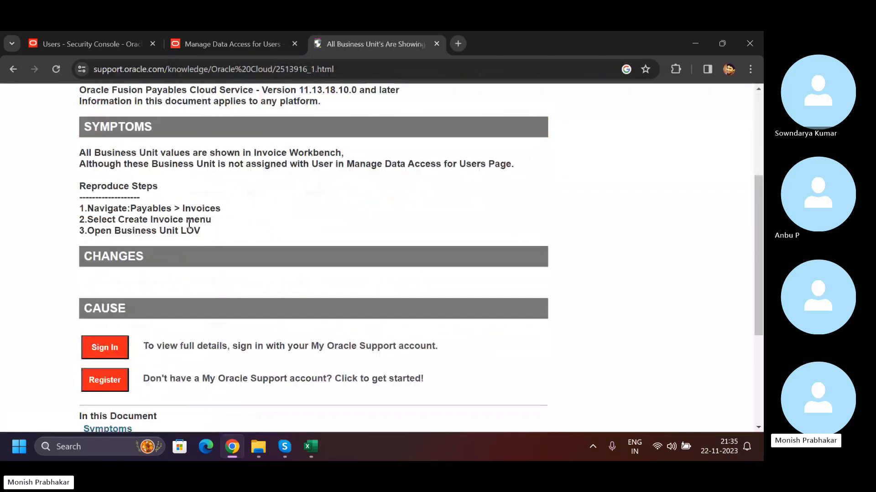
left_click(106, 350)
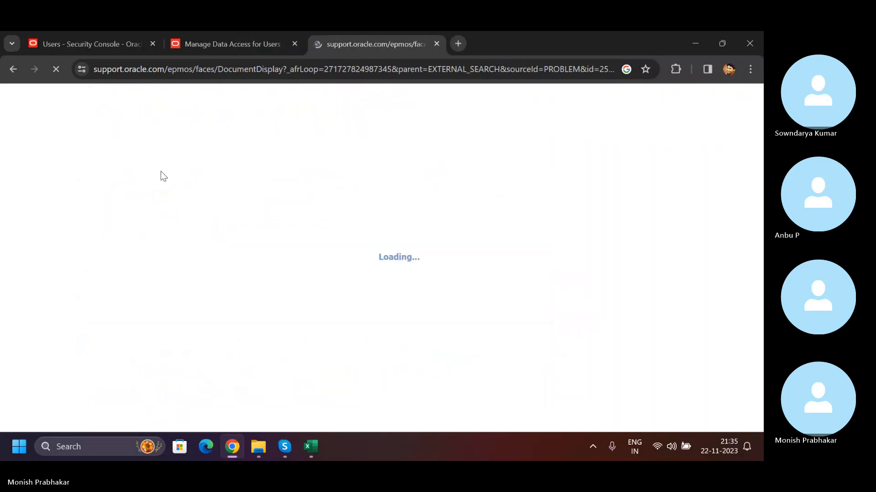
- Read the article's symptoms, cause and solution, highlighting the text on the Payables Standard Invoice Data Security Policy
scroll(174, 262, "down", 5)
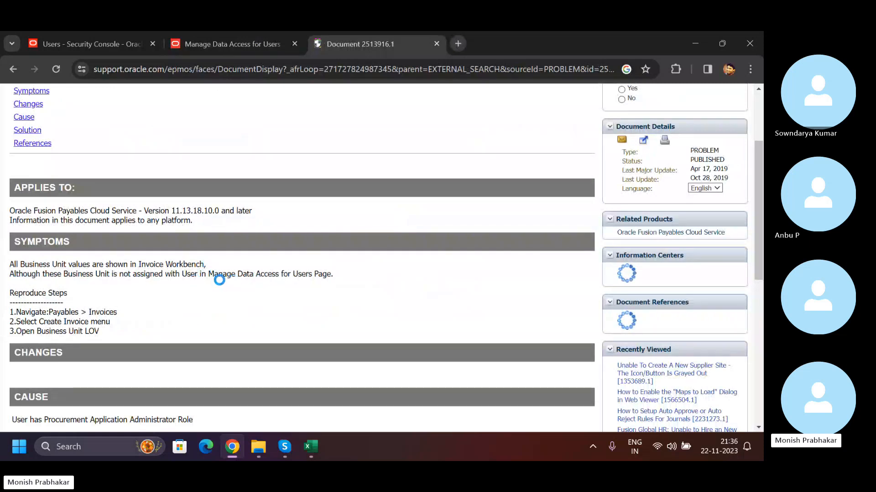
scroll(82, 329, "down", 1)
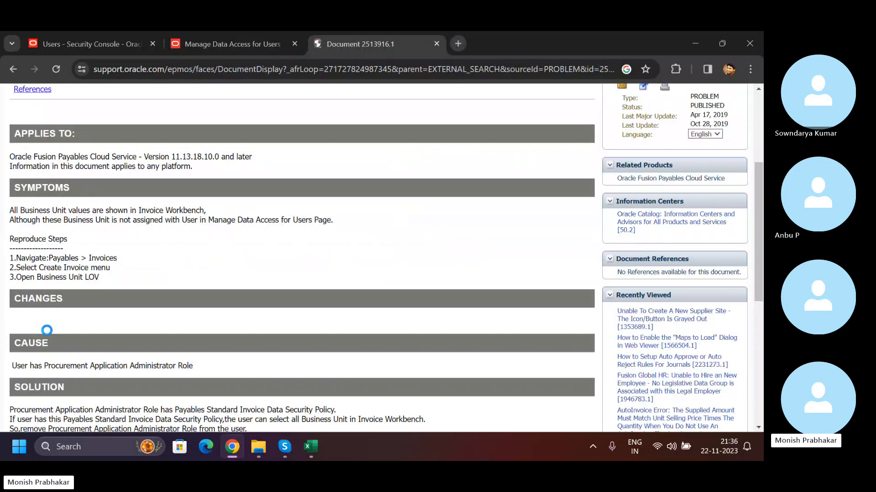
left_click_drag(42, 361, 192, 359)
scroll(191, 359, "down", 2)
left_click_drag(11, 287, 256, 302)
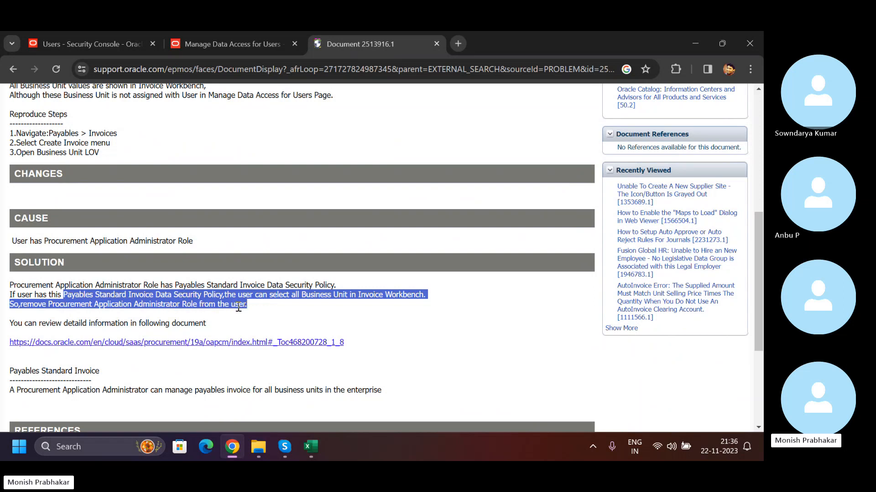
scroll(238, 308, "down", 3)
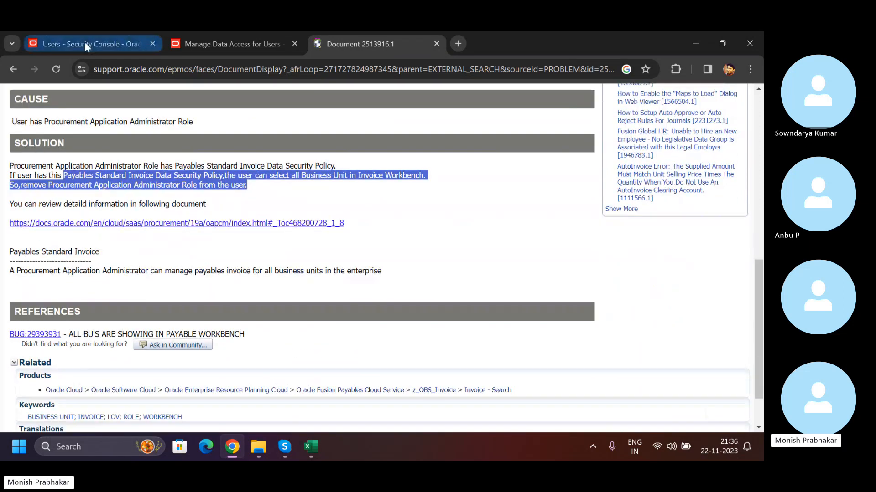
- Return to the user's details in the Security Console and check the rest of the assigned roles
left_click(84, 42)
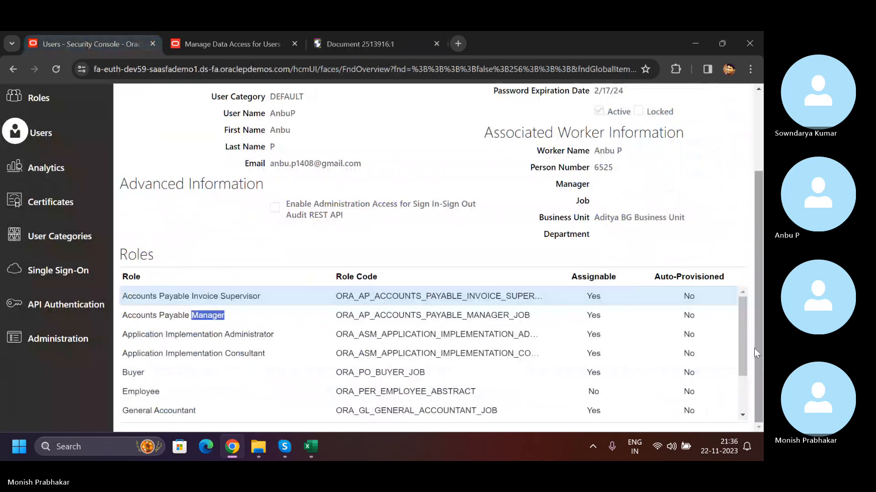
left_click_drag(744, 336, 745, 403)
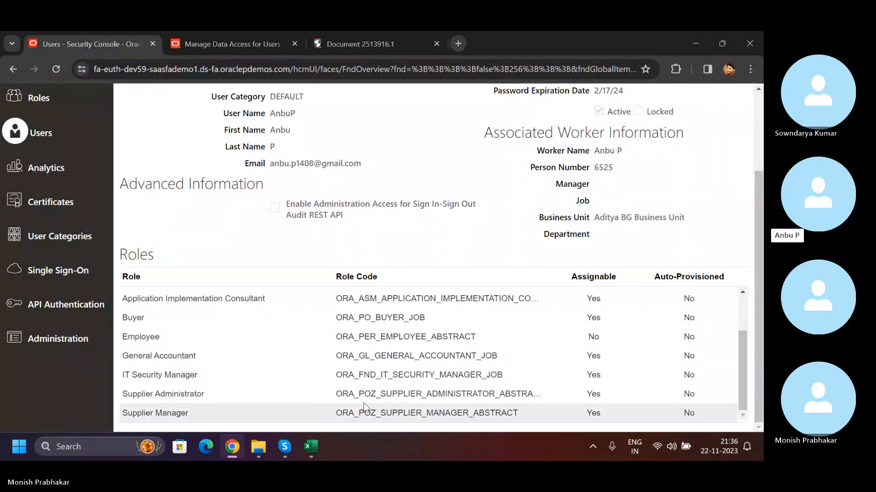
- Edit the user account and remove the Supplier Administrator role from it
left_click_drag(218, 398, 123, 395)
scroll(680, 153, "up", 3)
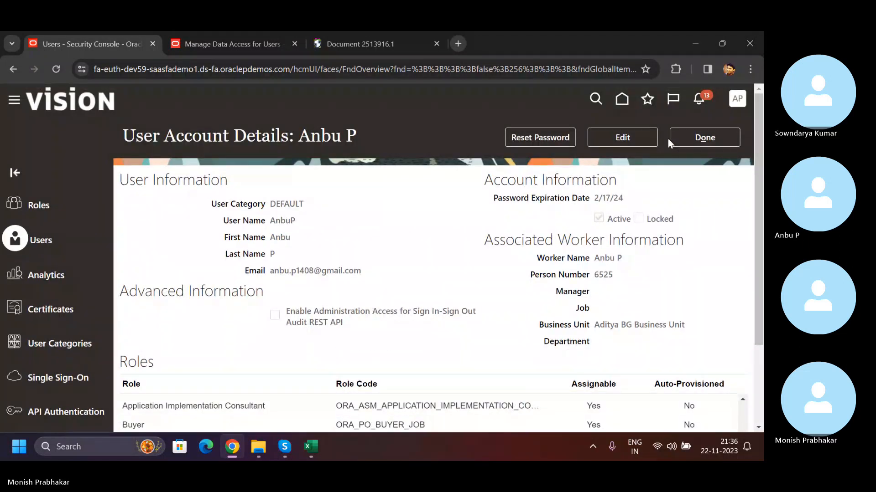
left_click(650, 138)
scroll(482, 316, "down", 5)
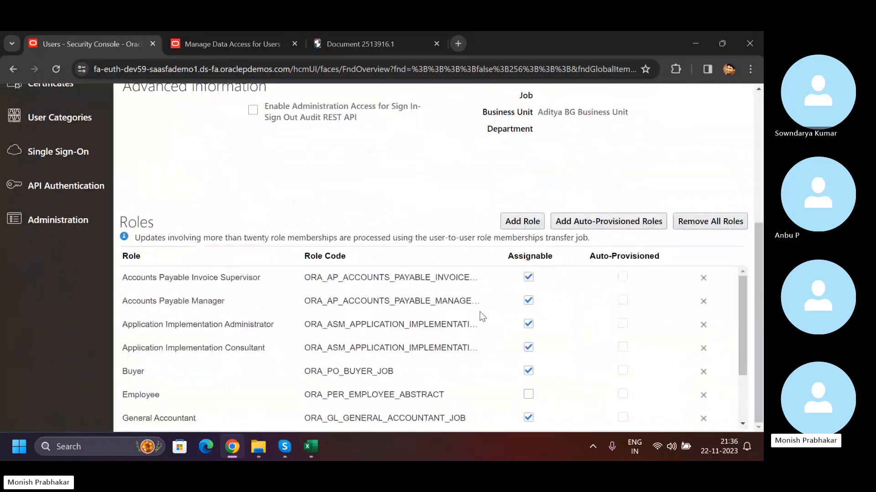
left_click_drag(740, 295, 668, 381)
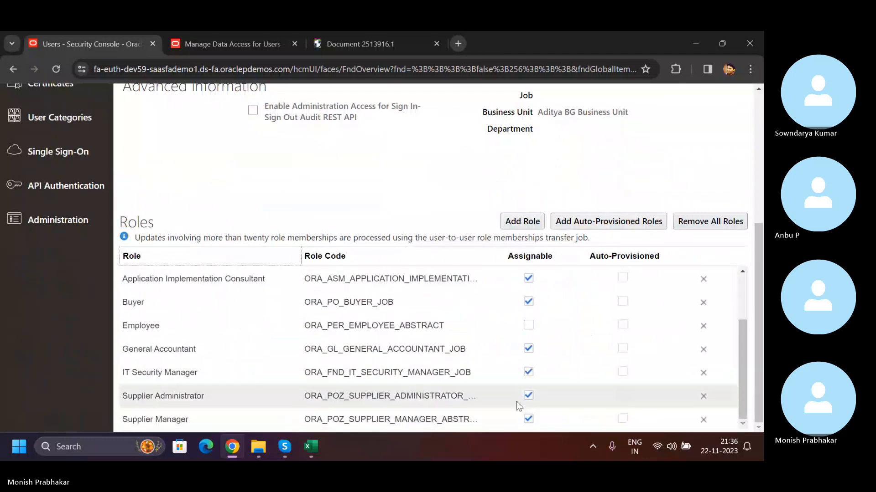
left_click(703, 397)
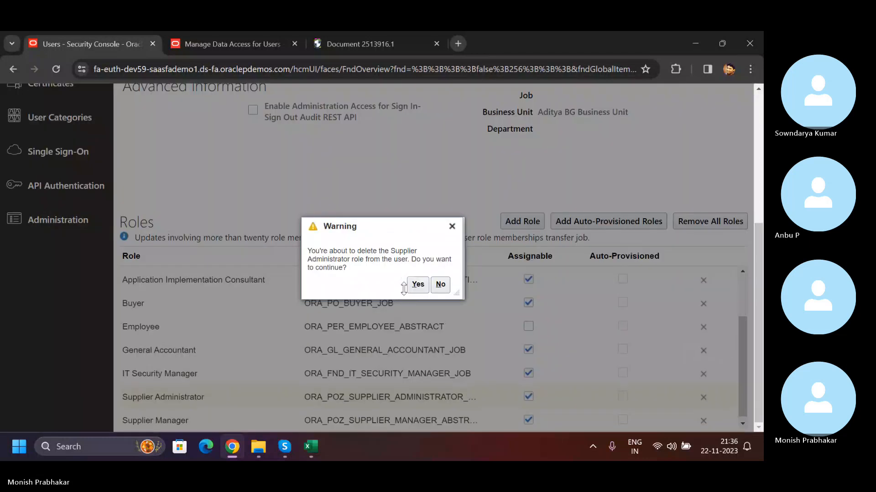
left_click(417, 286)
- Mark the Employee role as assignable and save the user account
left_click(528, 348)
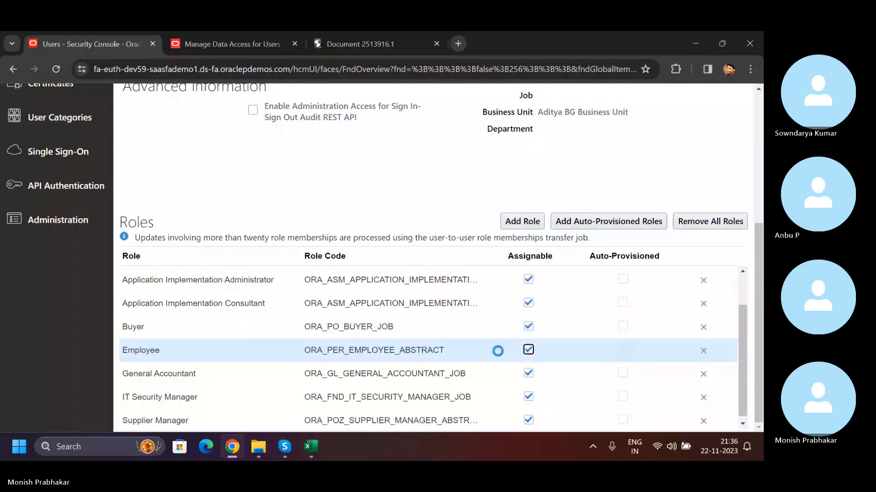
scroll(407, 294, "up", 6)
left_click(624, 143)
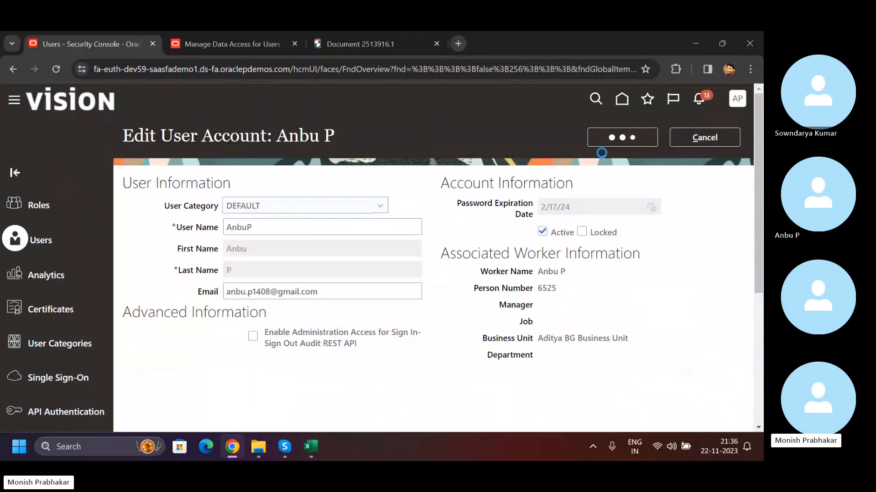
- Reread the support article's cause and solution on the Procurement Application Administrator role, then its symptoms
left_click(397, 43)
left_click(401, 207)
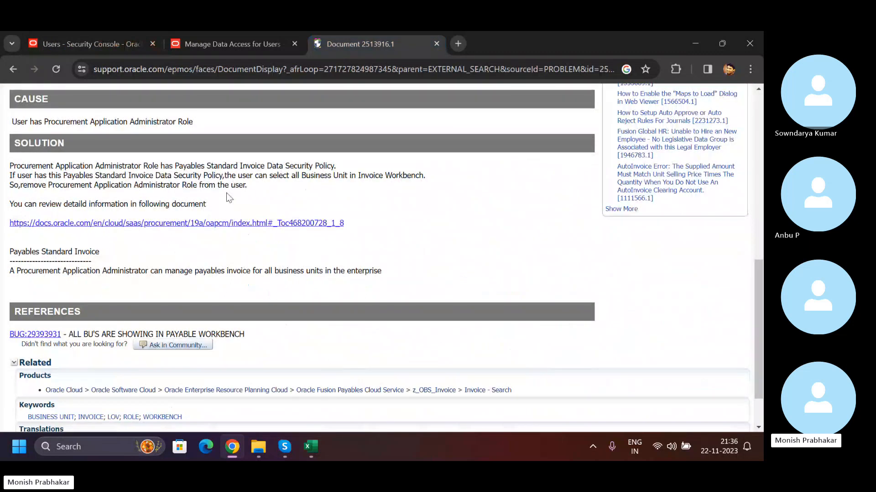
left_click_drag(252, 187, 274, 189)
left_click(9, 169)
left_click(274, 191)
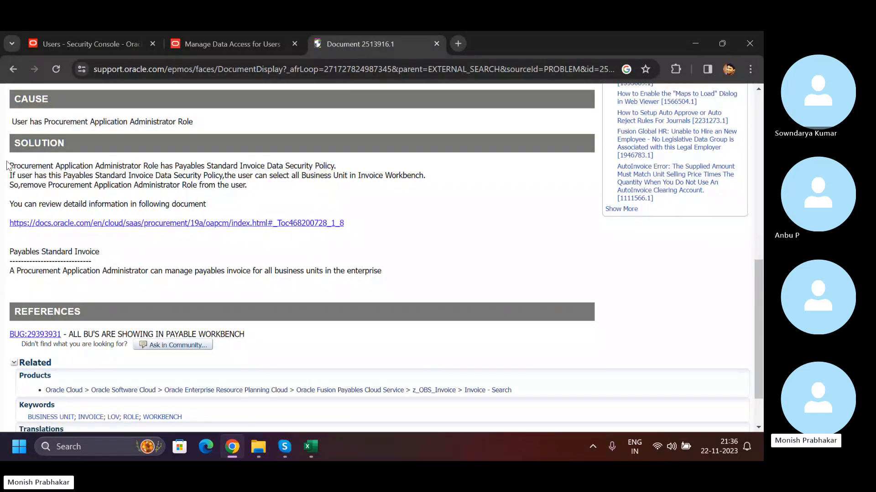
left_click_drag(7, 165, 257, 193)
left_click(256, 191)
scroll(255, 191, "up", 2)
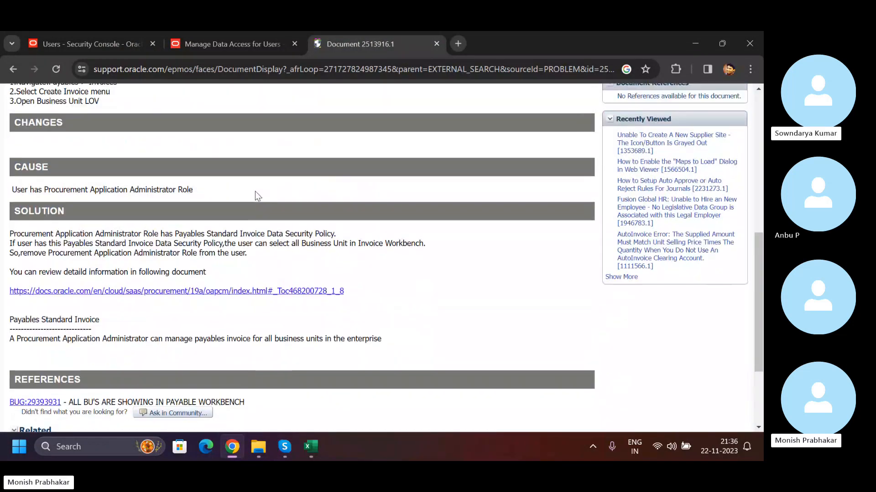
scroll(256, 191, "up", 4)
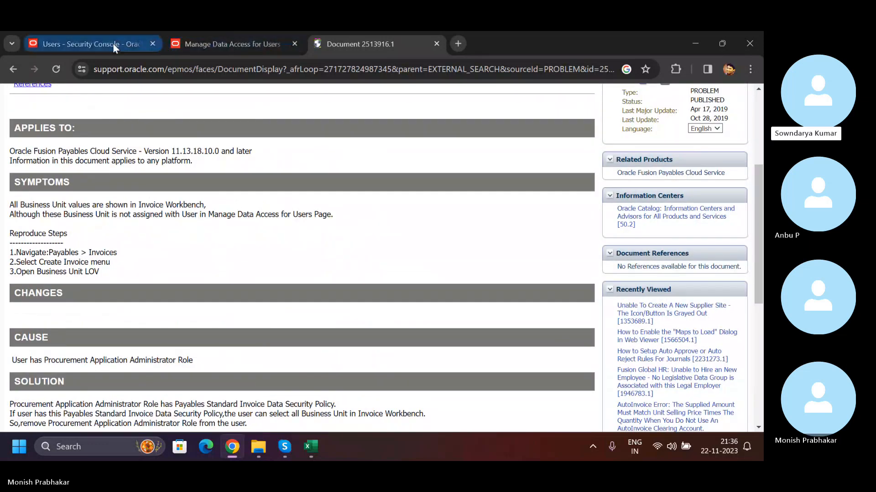
- Close the user's account details in the Security Console and open the Scheduled Processes work area from the home page
left_click(113, 43)
left_click(705, 138)
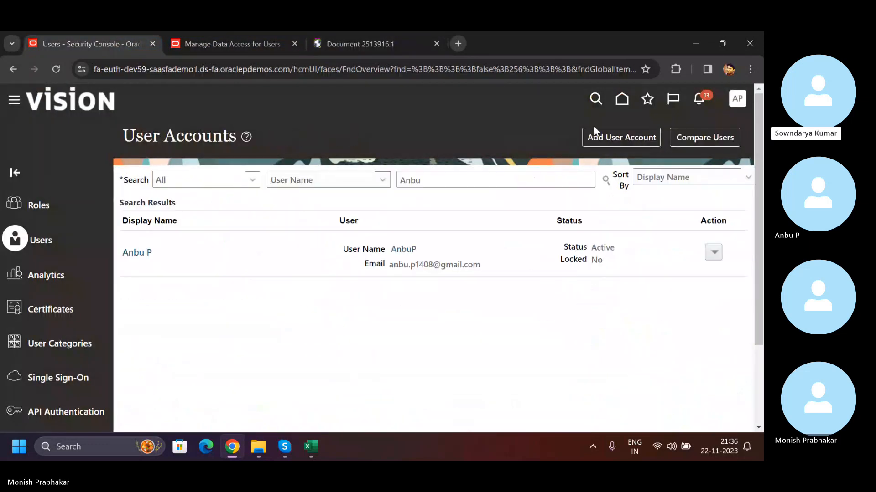
left_click(621, 99)
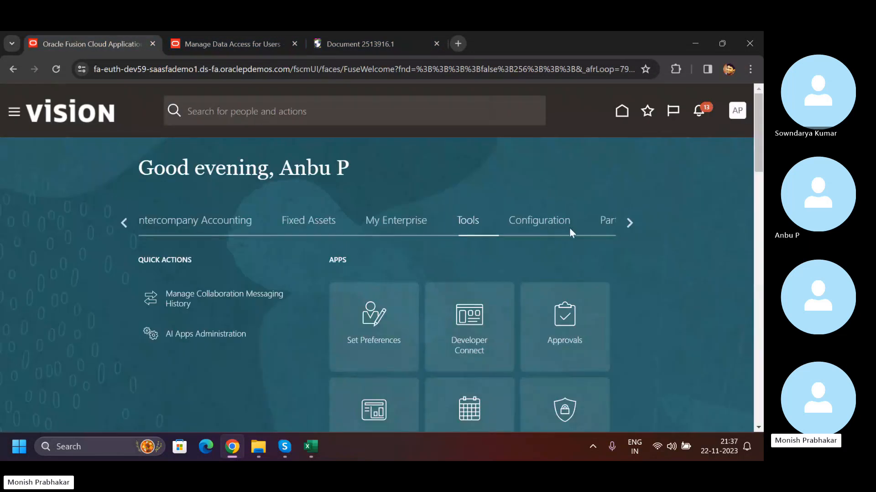
scroll(507, 267, "down", 2)
left_click(475, 293)
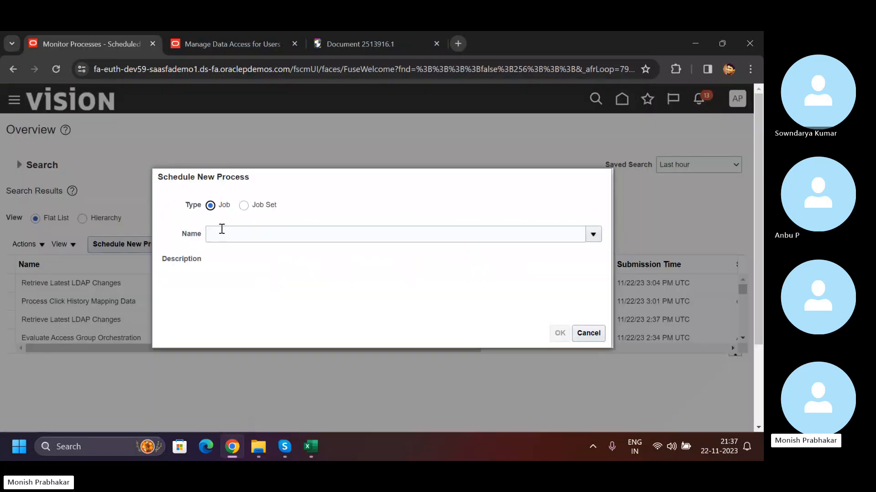
- Schedule and submit the Retrieve Latest LDAP Changes job, and refresh the process list
left_click(221, 229)
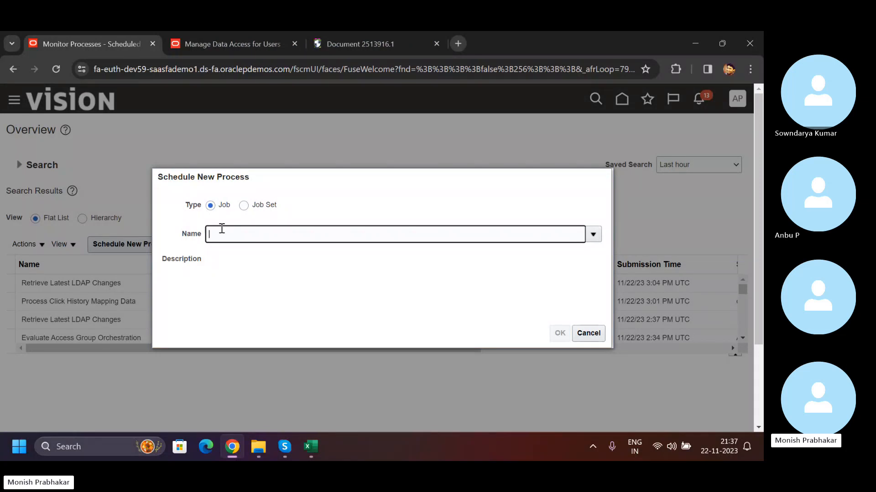
key("Caps_Lock")
type("LDA")
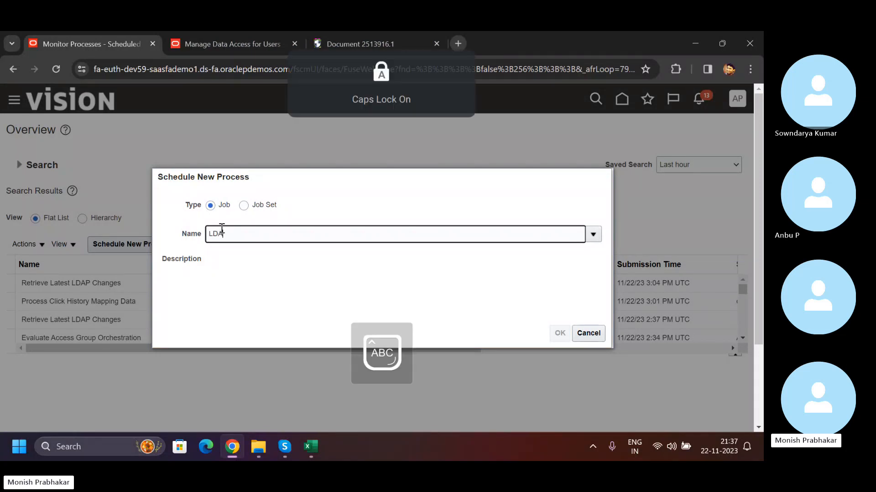
type("P")
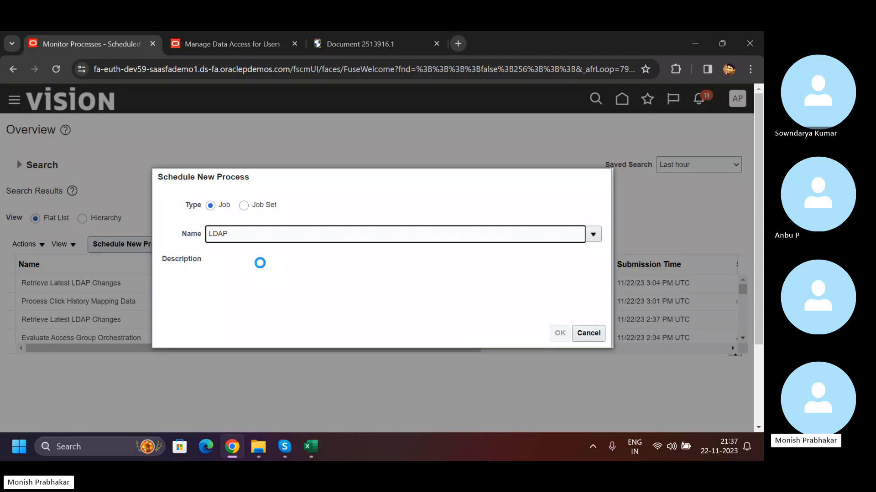
left_click(203, 281)
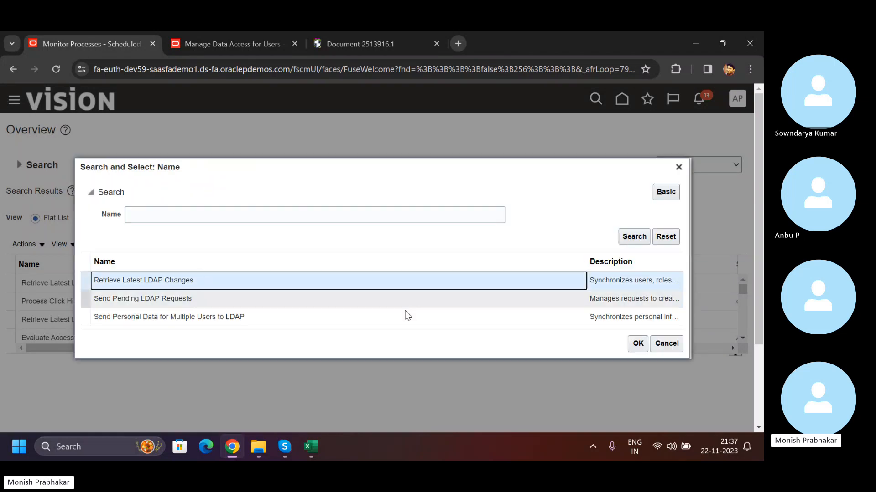
left_click(638, 344)
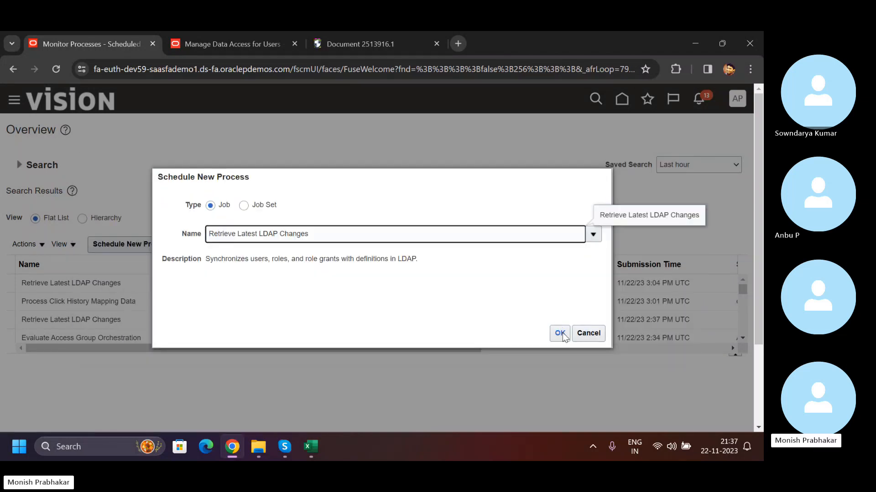
left_click(560, 334)
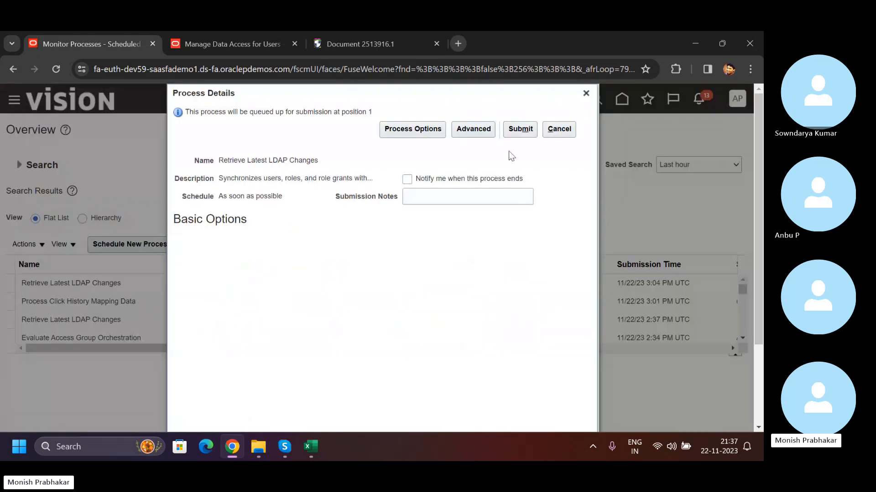
left_click(526, 131)
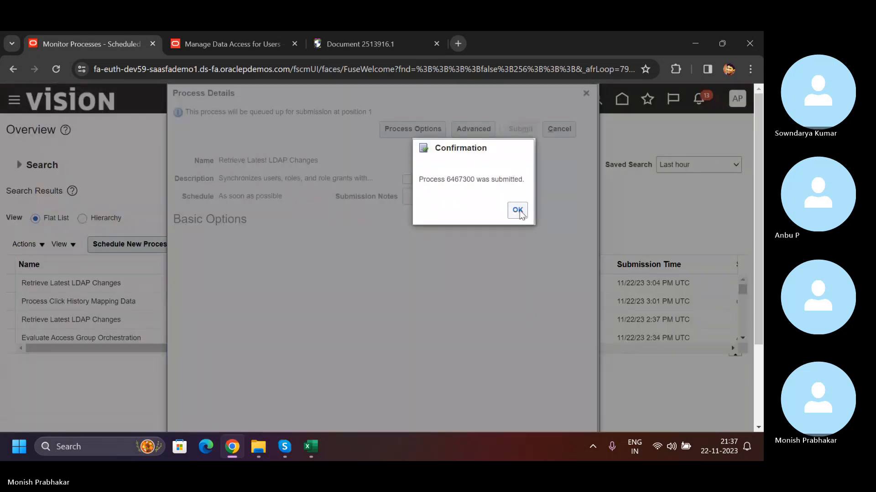
left_click(517, 211)
left_click(463, 246)
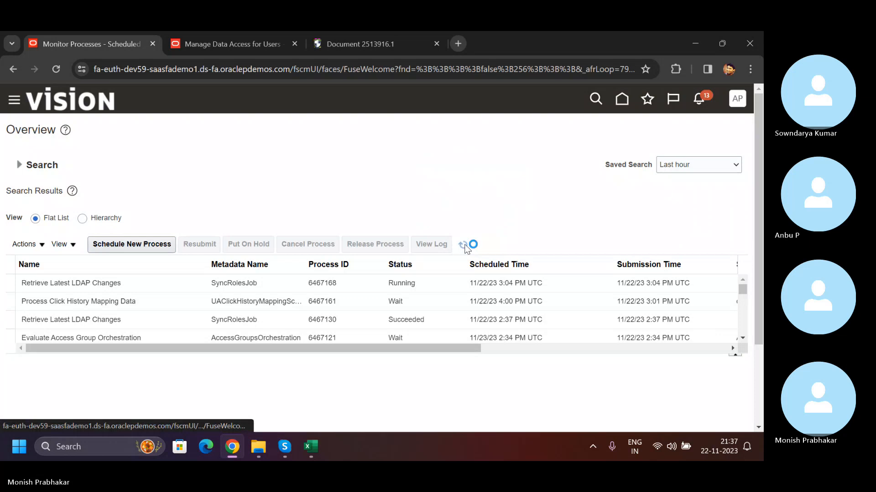
- Sign out of Oracle Fusion and close the support article and Manage Data Access for Users pages
left_click(739, 101)
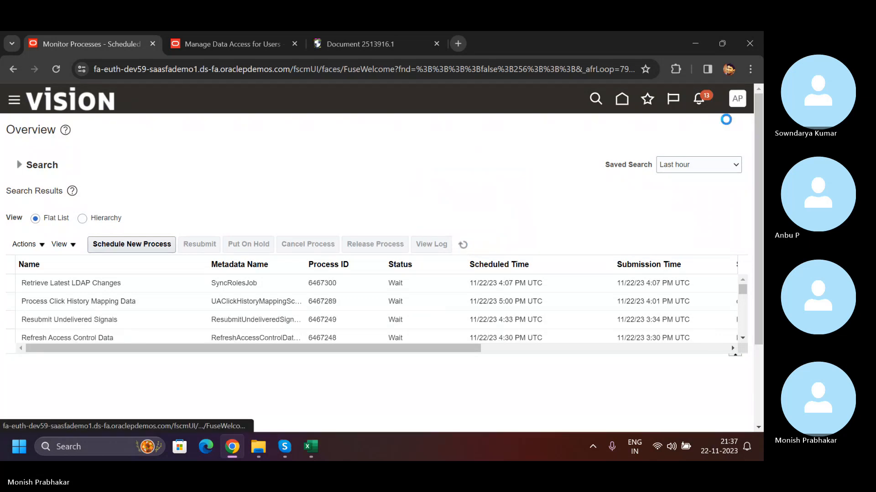
left_click(379, 45)
left_click(437, 43)
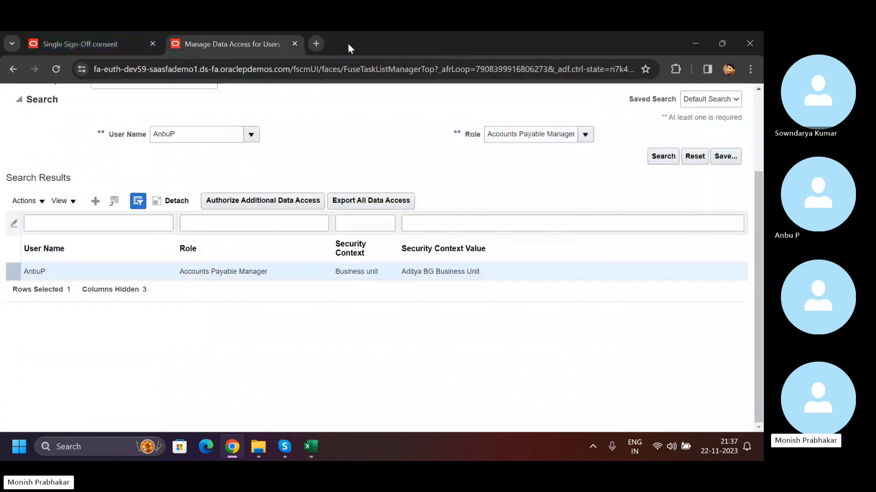
left_click(294, 44)
left_click(352, 330)
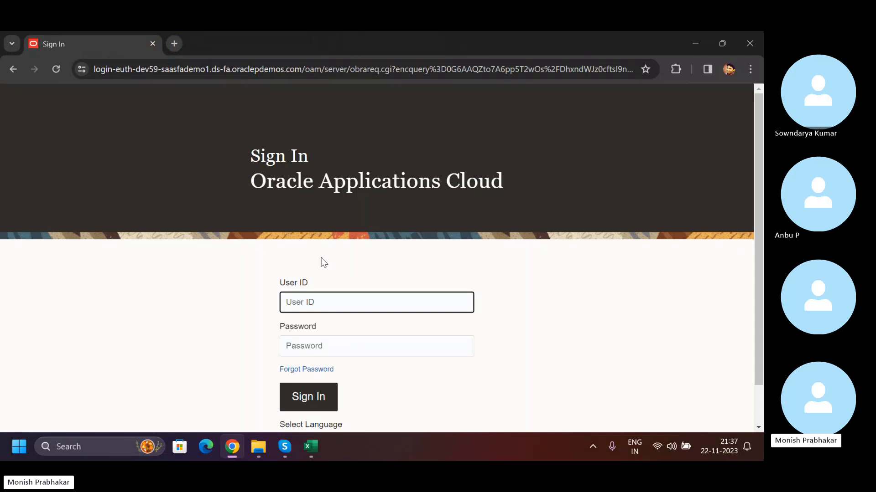
- Sign back in to Oracle Applications Cloud with the user ID and account password
key("Caps_Lock")
key("Caps_Lock")
type("A")
key("Caps_Lock")
type("n")
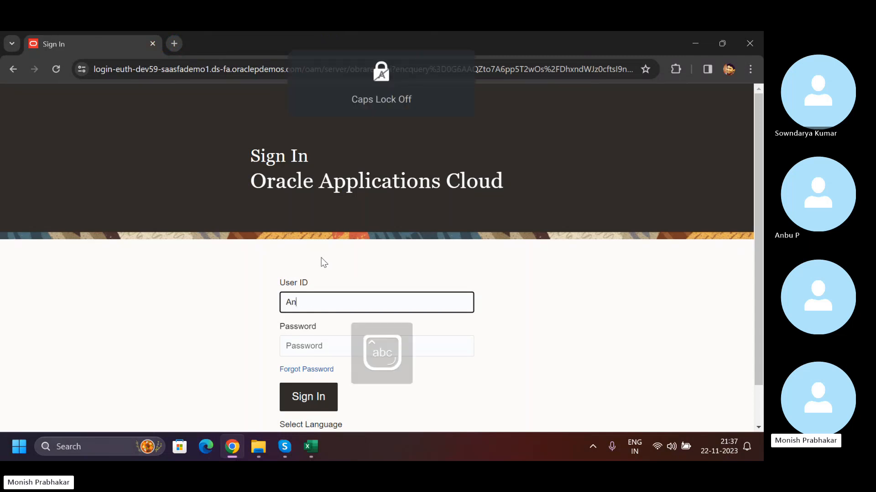
type("bu")
key("Caps_Lock")
type("P")
key("Tab")
type("W")
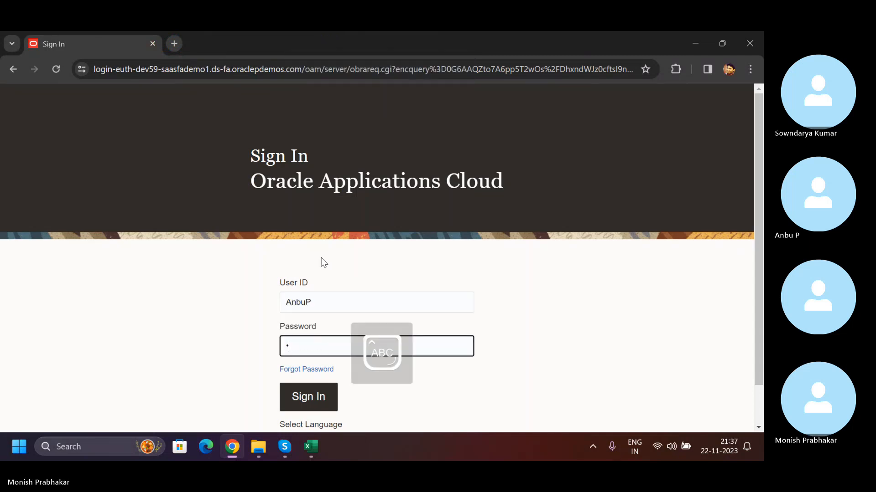
key("Caps_Lock")
type("••••••")
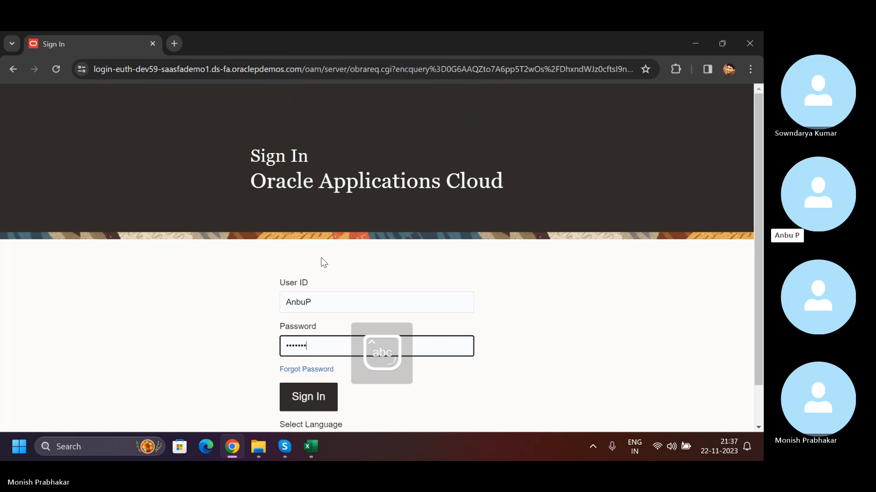
type("••••")
key("Return")
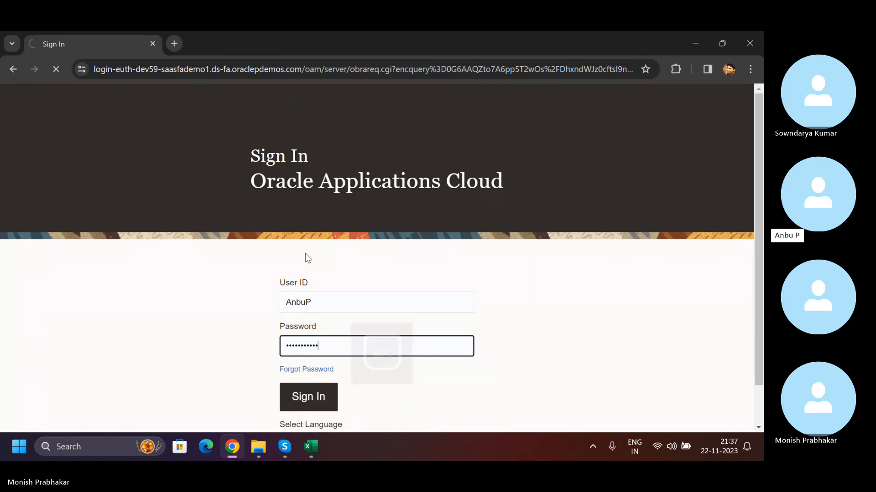
left_click(175, 43)
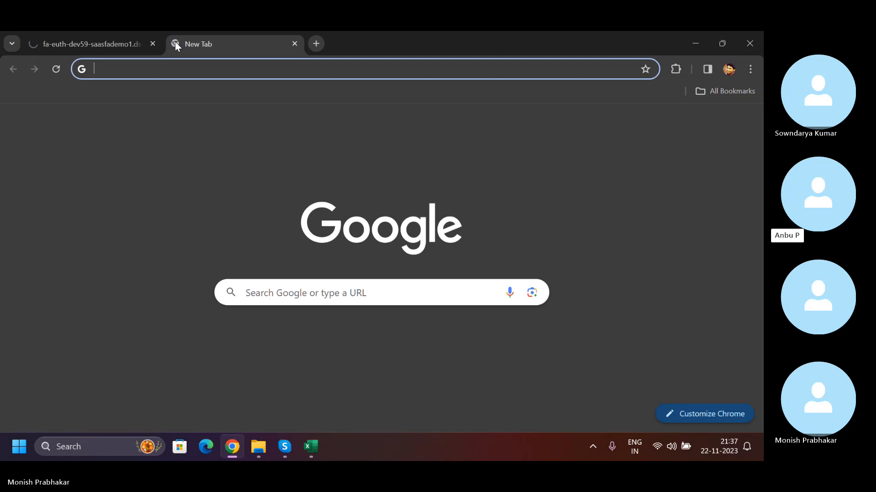
left_click(108, 44)
left_click(233, 46)
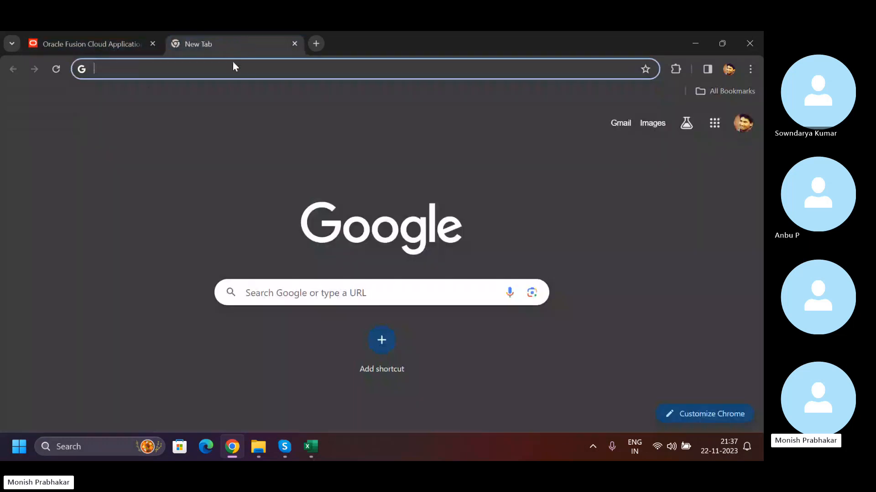
left_click(104, 44)
left_click_drag(280, 168, 367, 168)
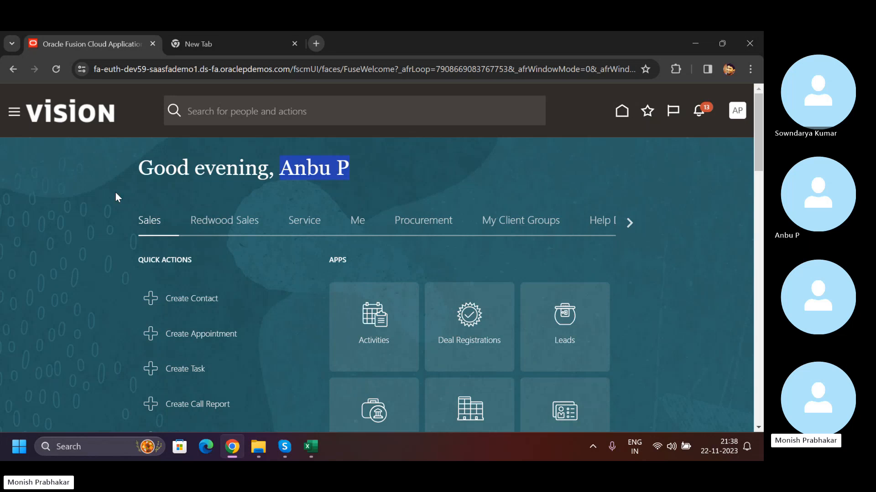
- Open the Setup and Maintenance work area and return to the home page
left_click(629, 222)
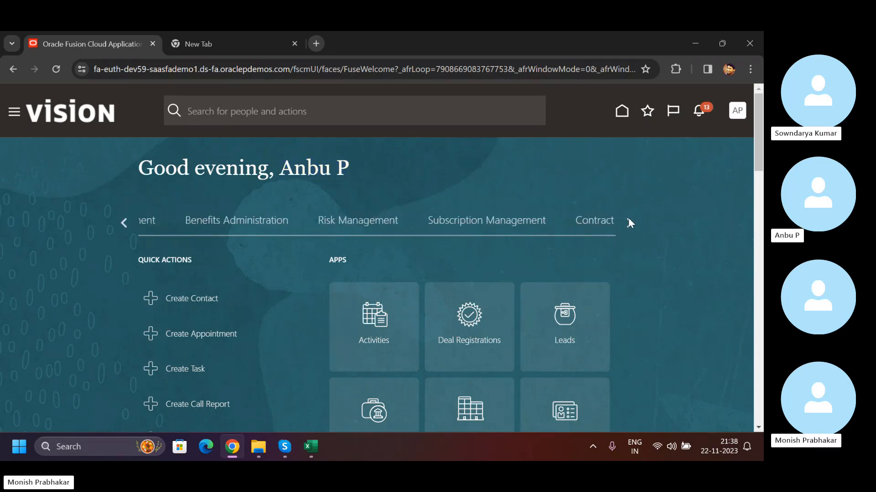
left_click(629, 222)
left_click(737, 110)
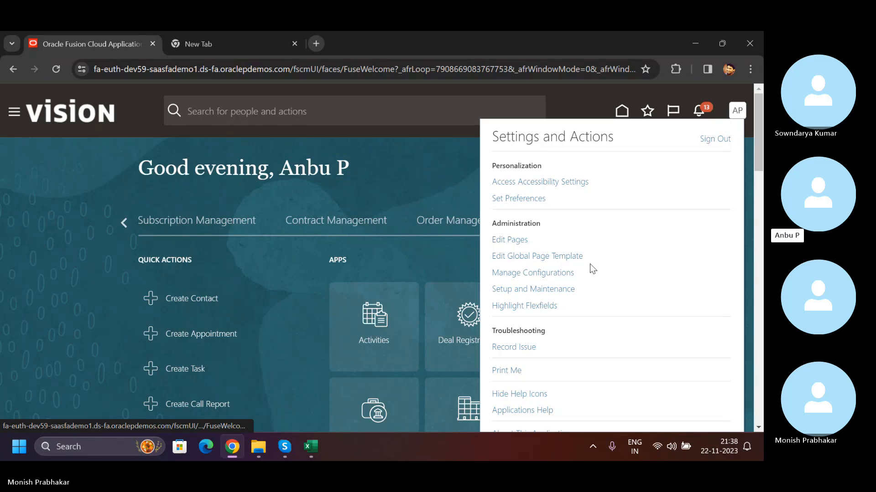
left_click(537, 290)
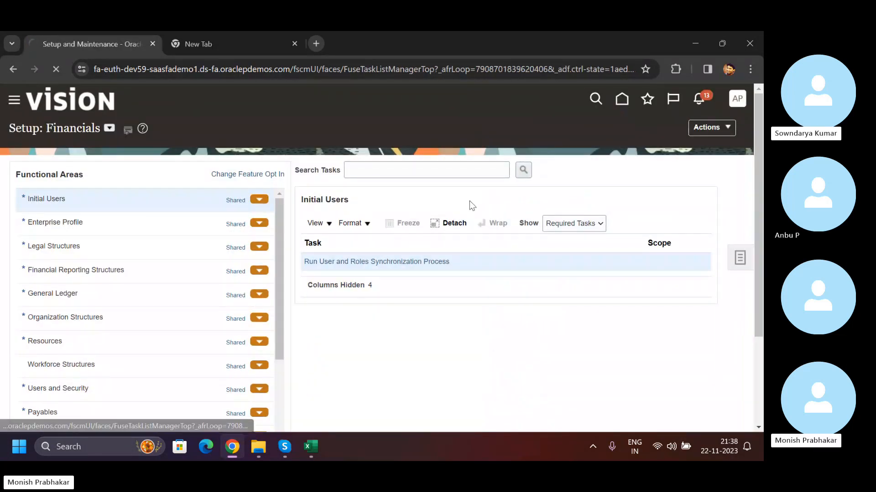
scroll(478, 238, "down", 1)
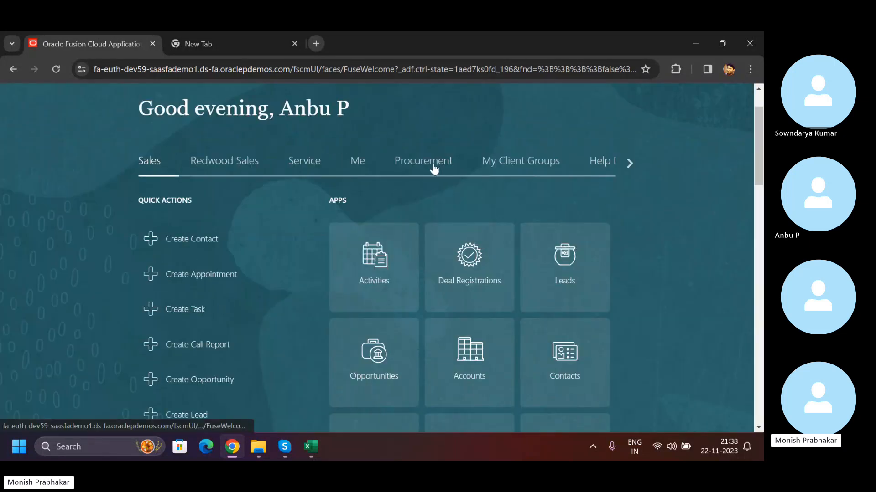
- Open the Suppliers overview in Procurement, refresh it, and return to the home page
left_click(433, 169)
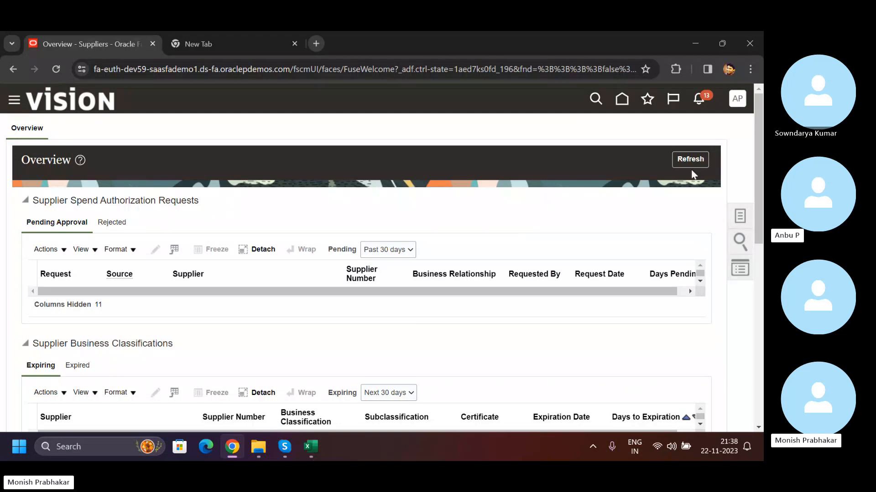
left_click(690, 160)
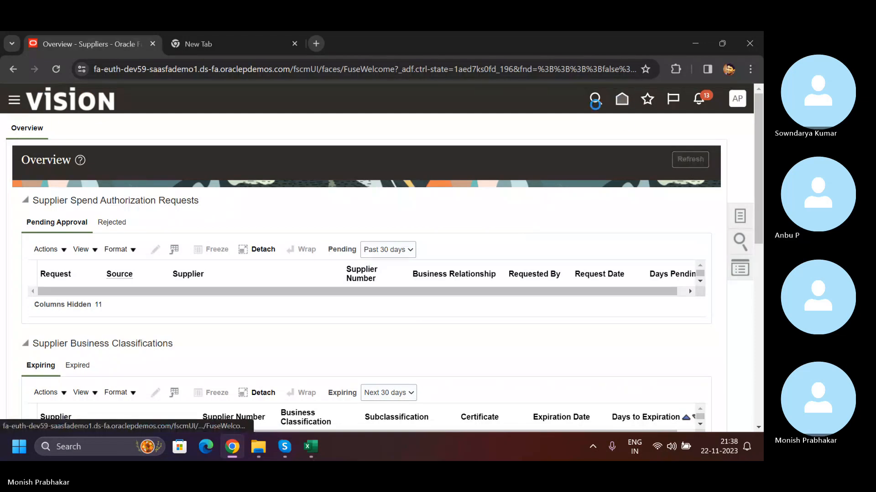
left_click(622, 99)
- Open the Payables Invoices work area and start creating a new invoice
left_click(629, 223)
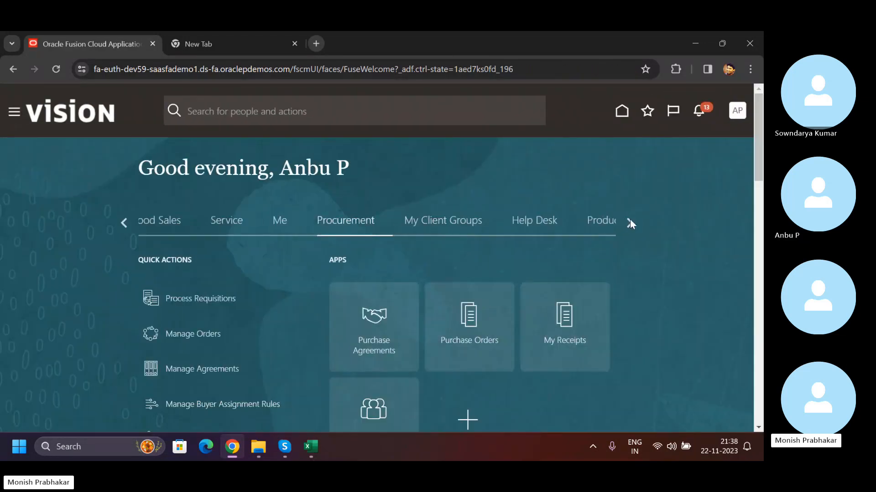
left_click(629, 223)
left_click(629, 223)
left_click(629, 223)
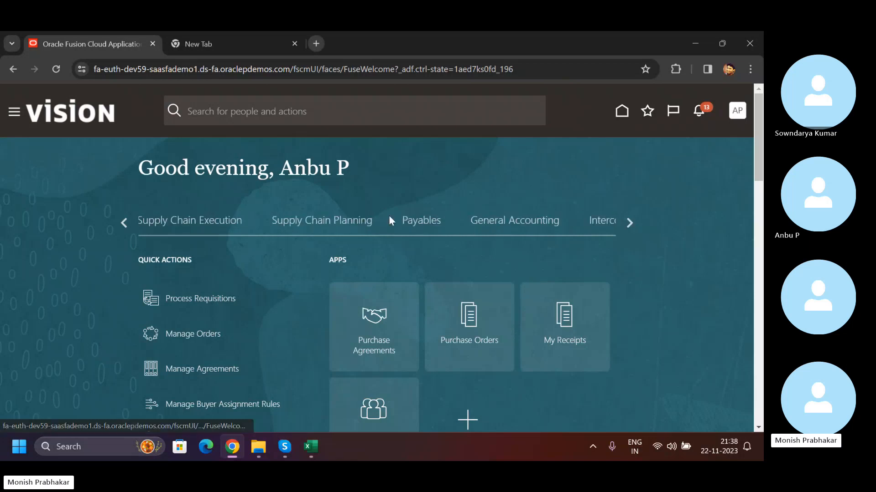
left_click(401, 220)
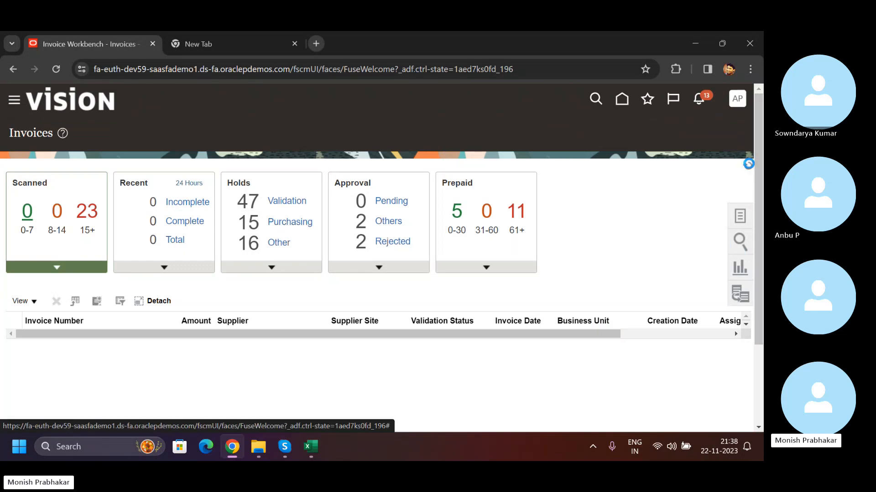
left_click(741, 218)
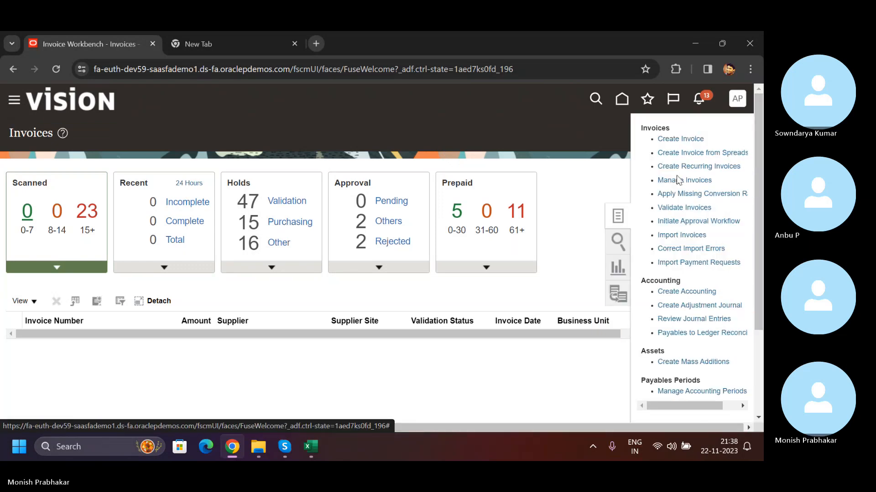
left_click(674, 138)
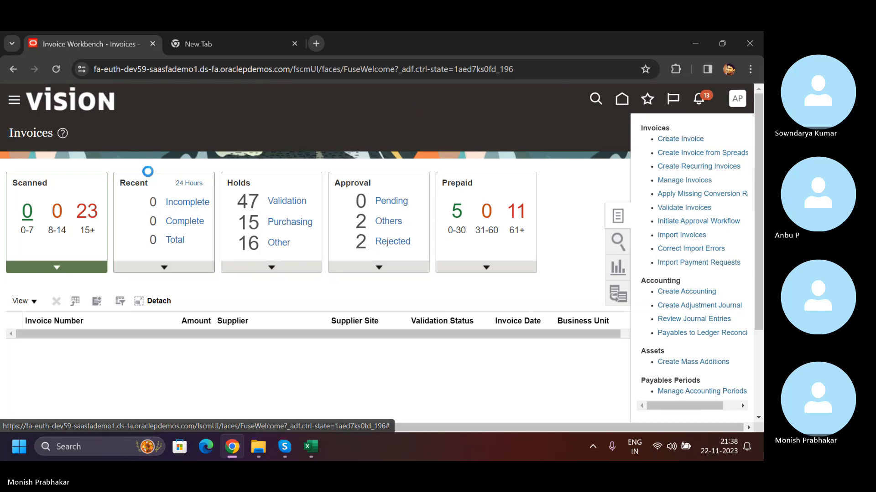
- Set the invoice's business unit to Aditya BG Business Unit and its supplier to LMW INDIA LTD
left_click(223, 228)
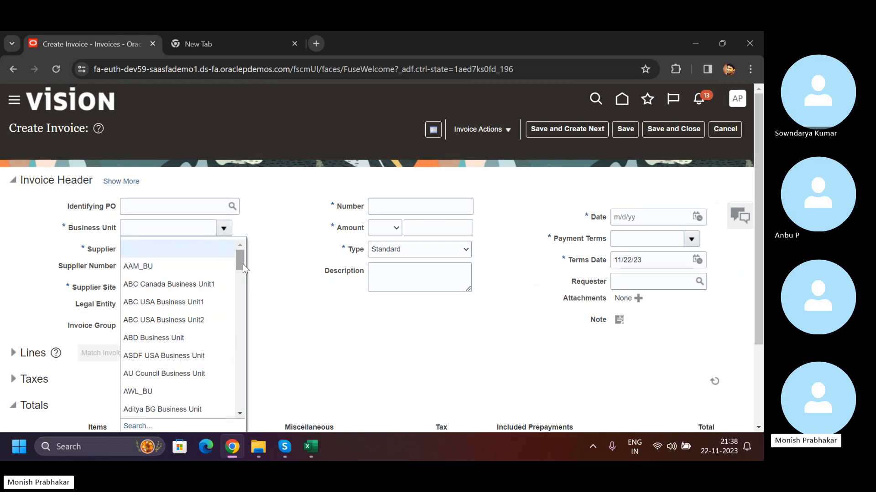
left_click_drag(242, 265, 240, 281)
left_click(162, 329)
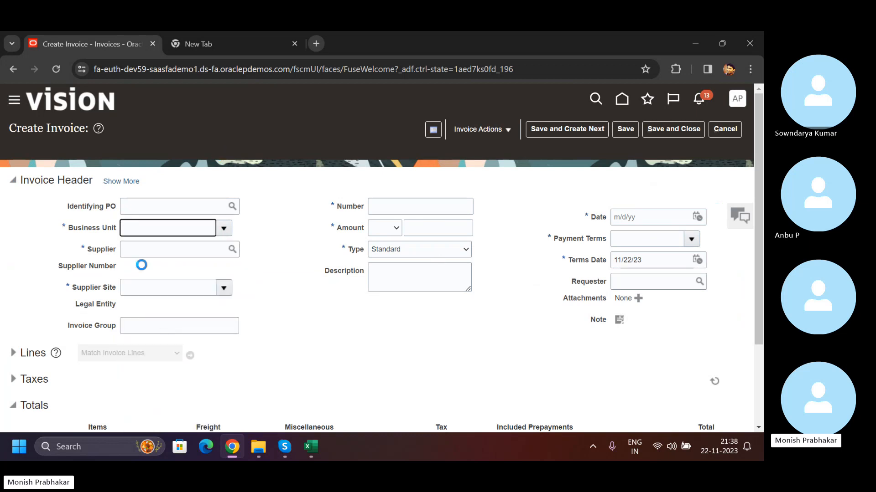
left_click(193, 253)
key("Caps_Lock")
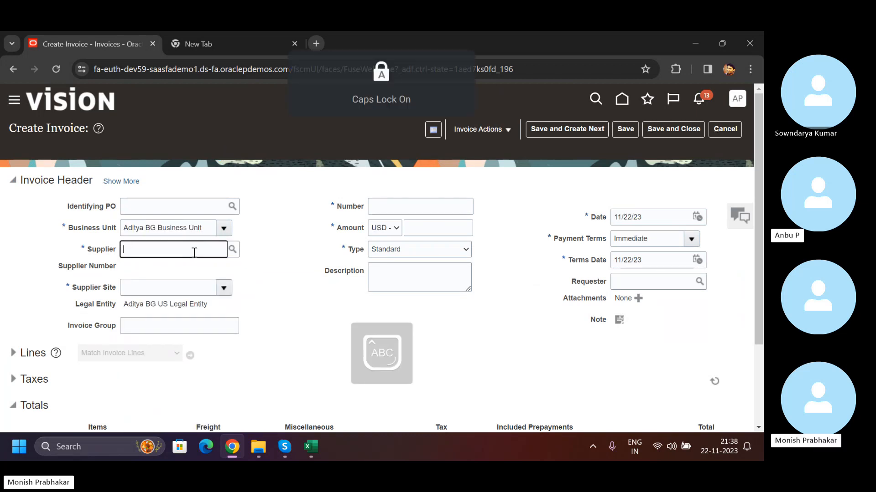
type("LMW")
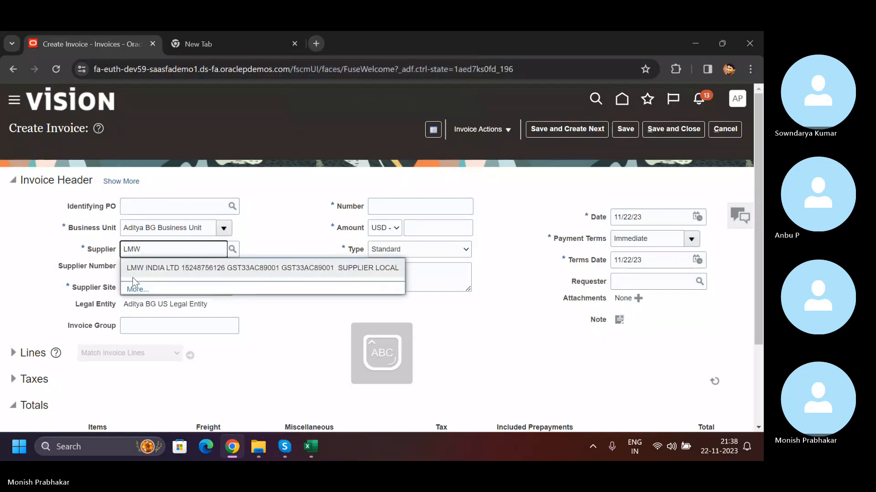
left_click(142, 269)
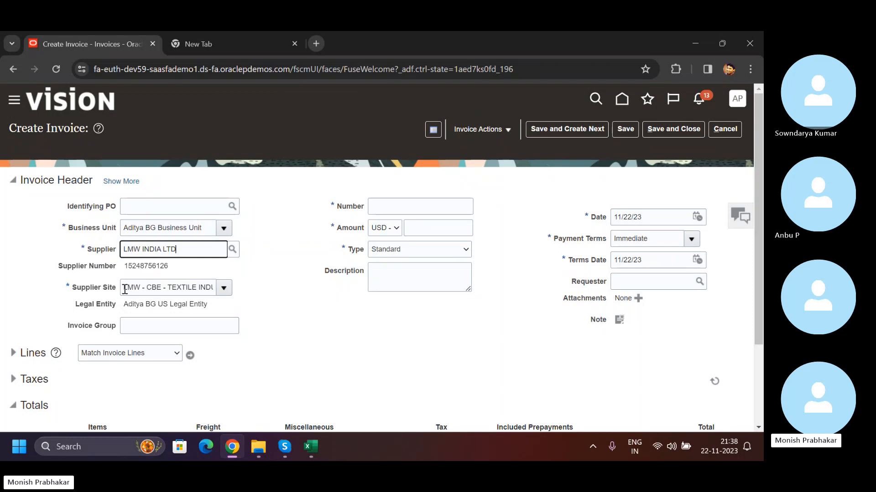
- Review the supplier site, legal entity, business unit and currency filled in on the invoice header
left_click_drag(125, 290, 216, 286)
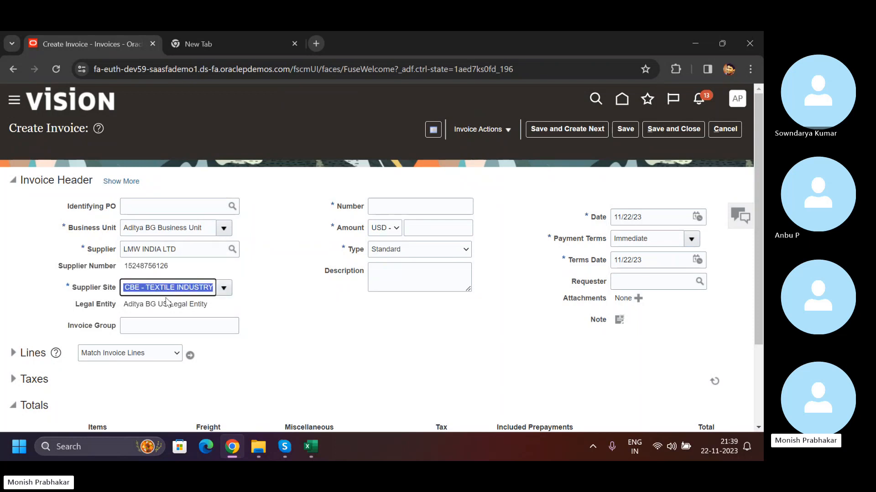
left_click_drag(124, 305, 215, 307)
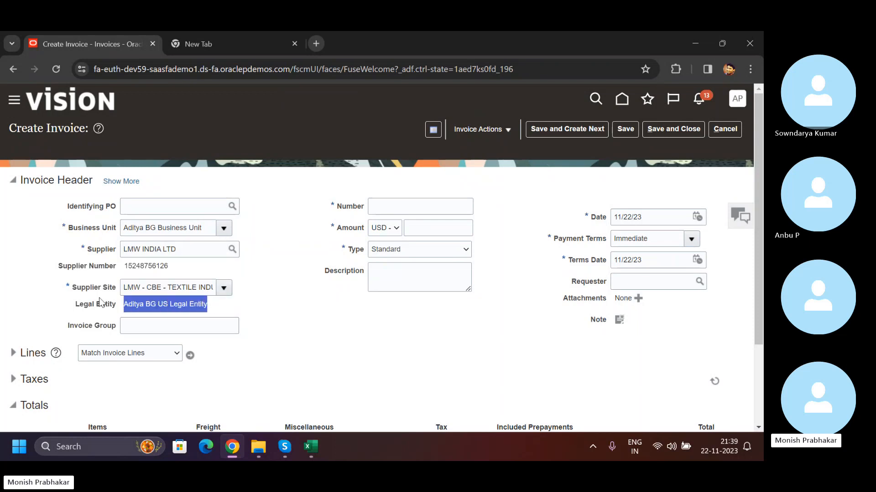
left_click_drag(122, 227, 203, 228)
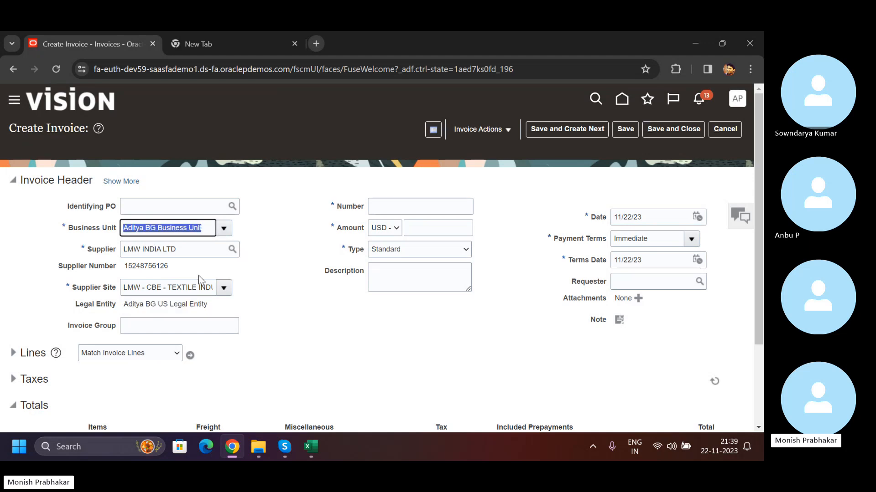
left_click_drag(126, 305, 207, 300)
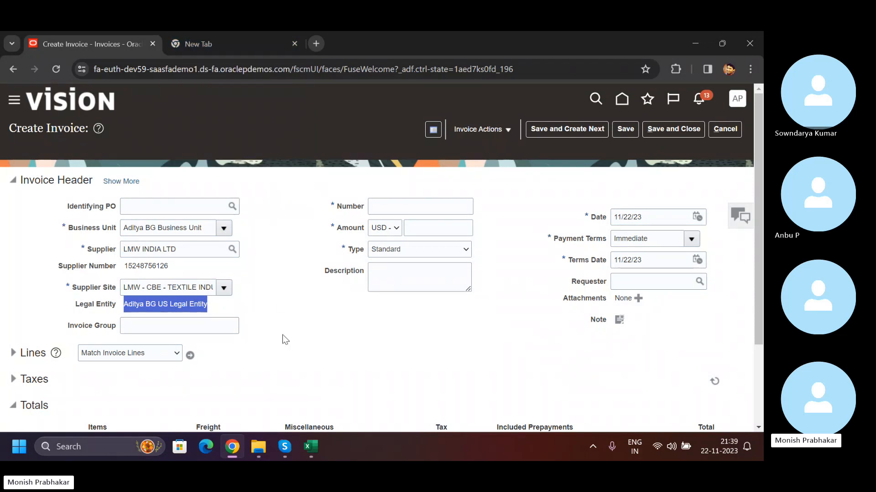
left_click(394, 234)
left_click(382, 228)
- Expand the invoice header and examine its accounting details and the segments of the liability distribution
left_click(116, 182)
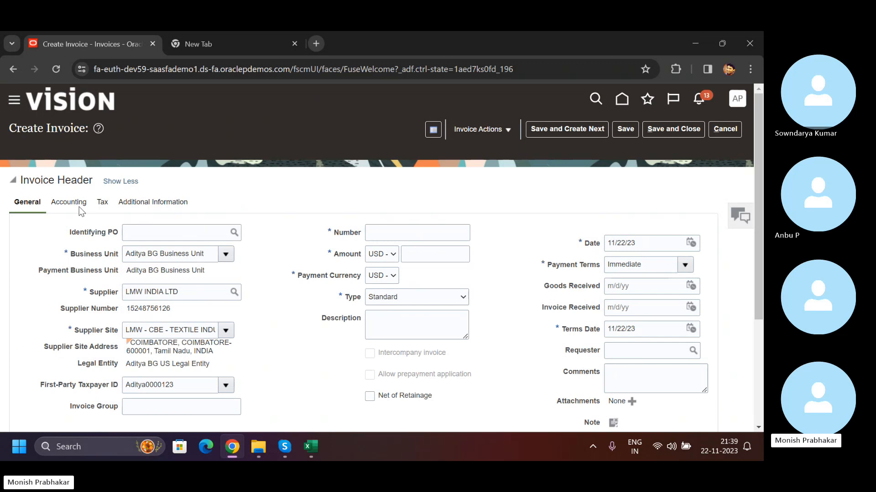
left_click(78, 207)
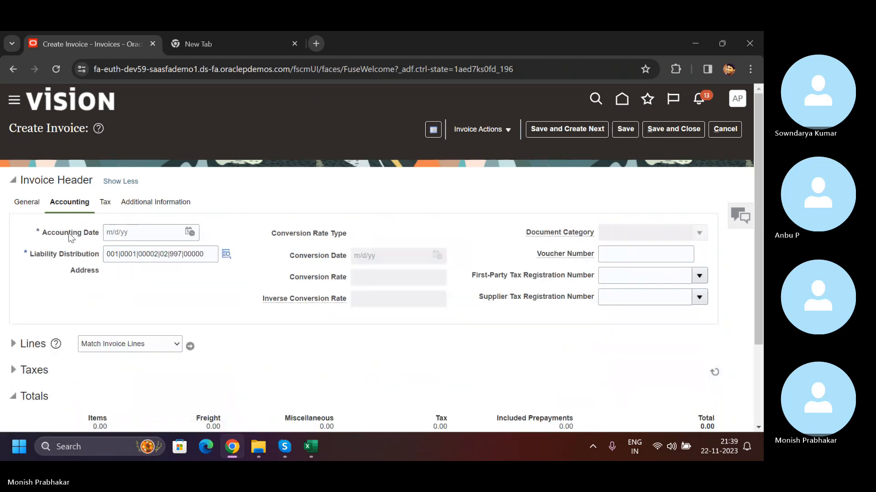
left_click(132, 233)
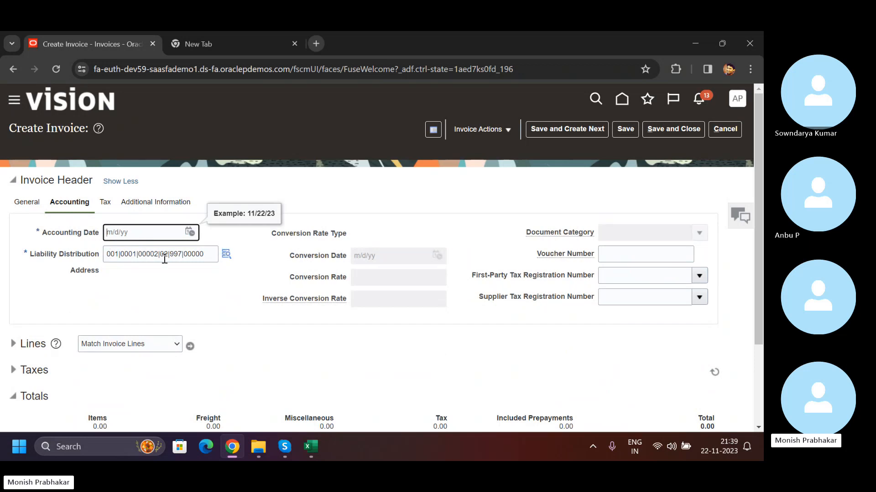
left_click(226, 255)
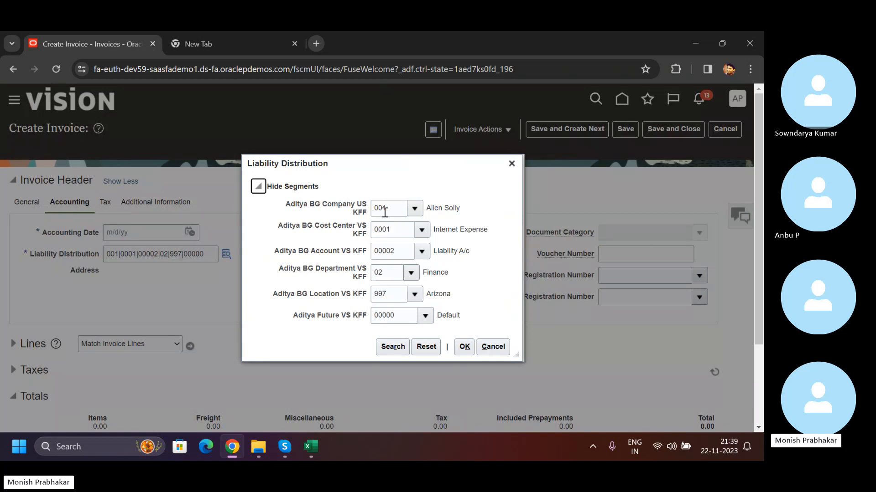
- Switch to the Training Board workbook in Excel and insert a blank row above Manage Common Options for Payables & Procurement
left_click(309, 446)
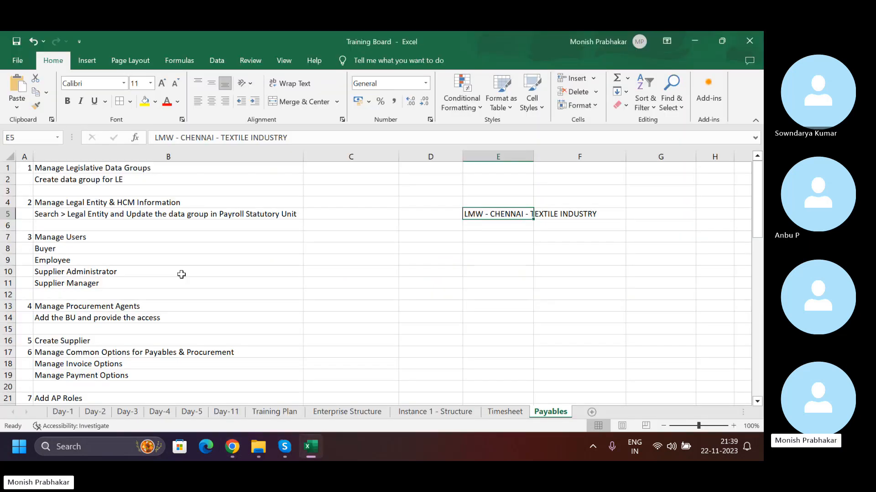
scroll(182, 274, "down", 2)
left_click(58, 283)
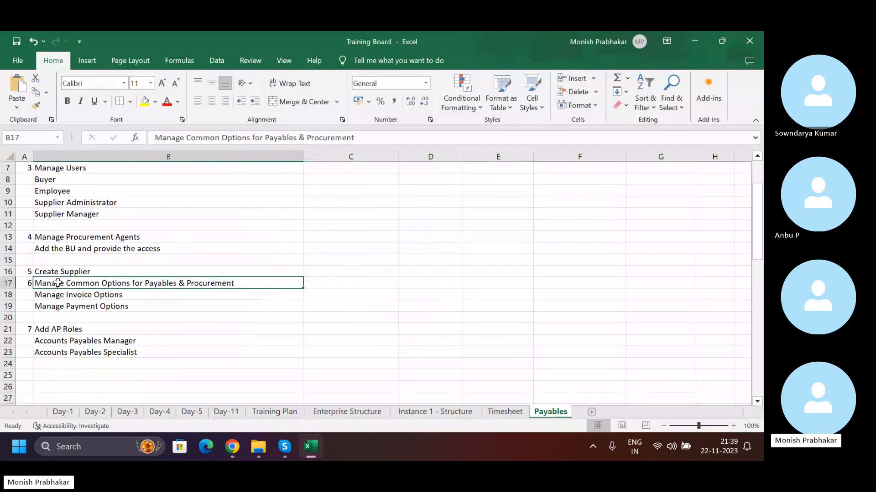
left_click(2, 283)
key("ctrl+shift+plus")
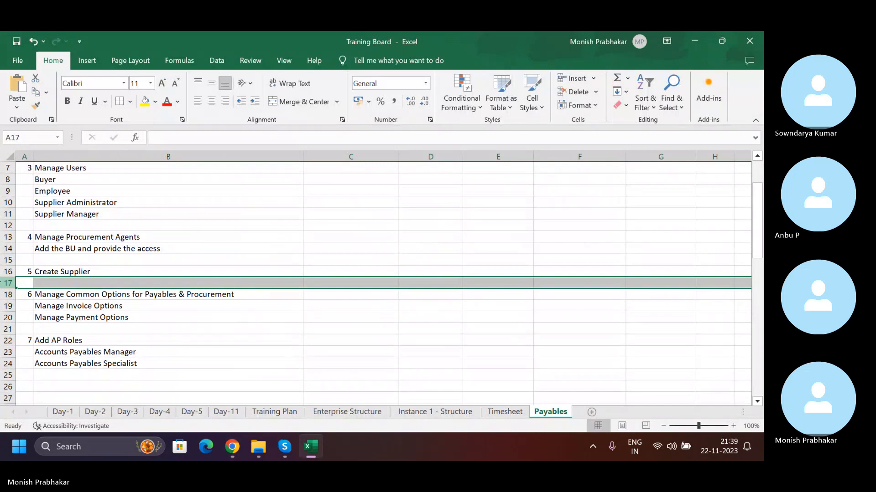
- Switch back to the browser, check the Account segment of the liability distribution, and cancel the new invoice
key("alt+Tab")
right_click(113, 34)
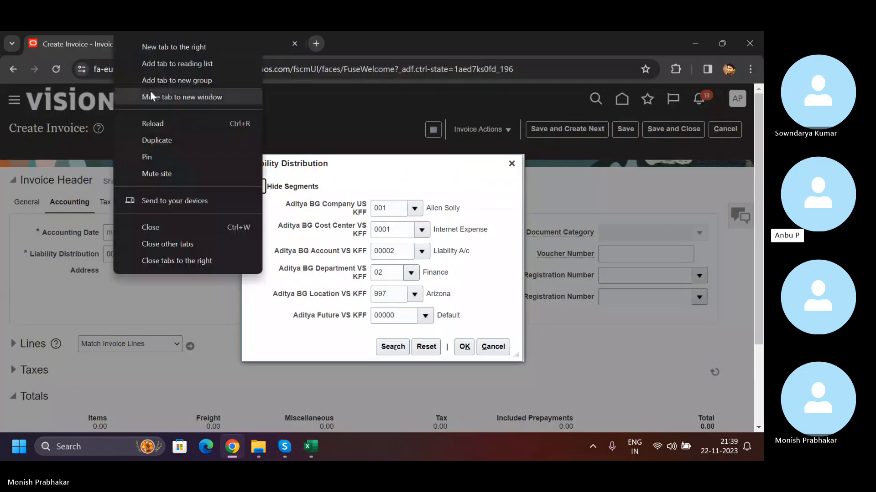
left_click(351, 160)
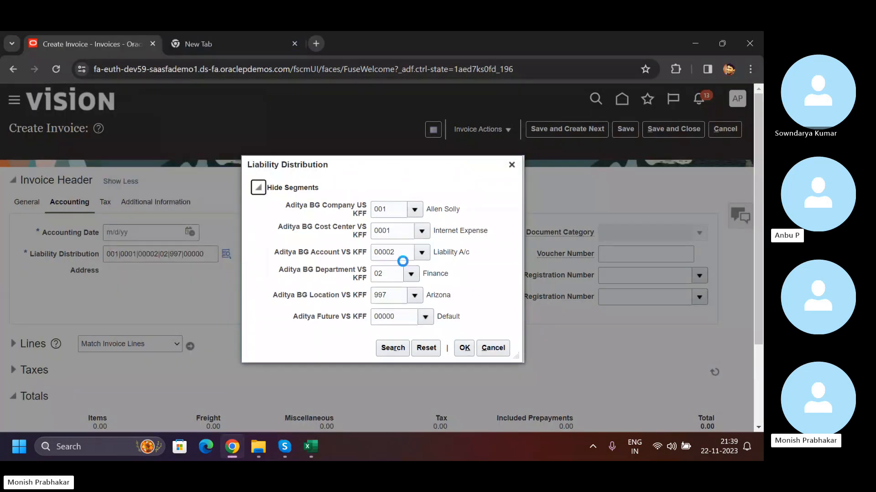
left_click_drag(401, 253, 382, 254)
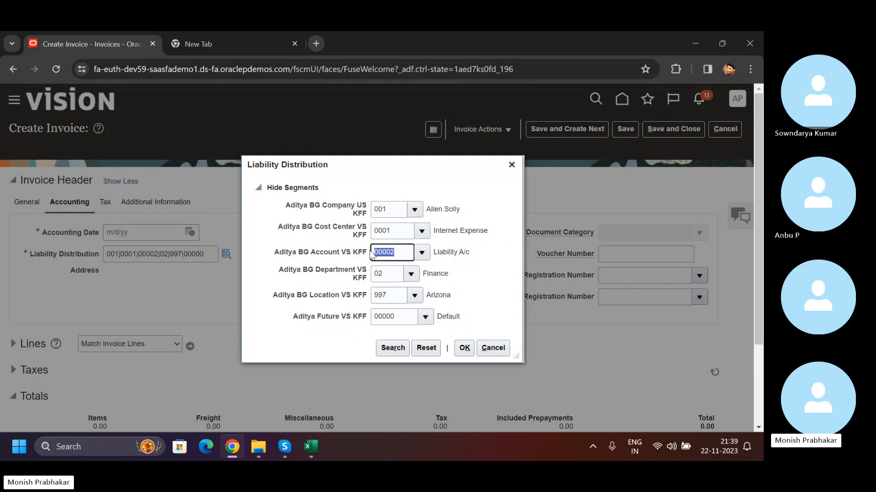
left_click(485, 348)
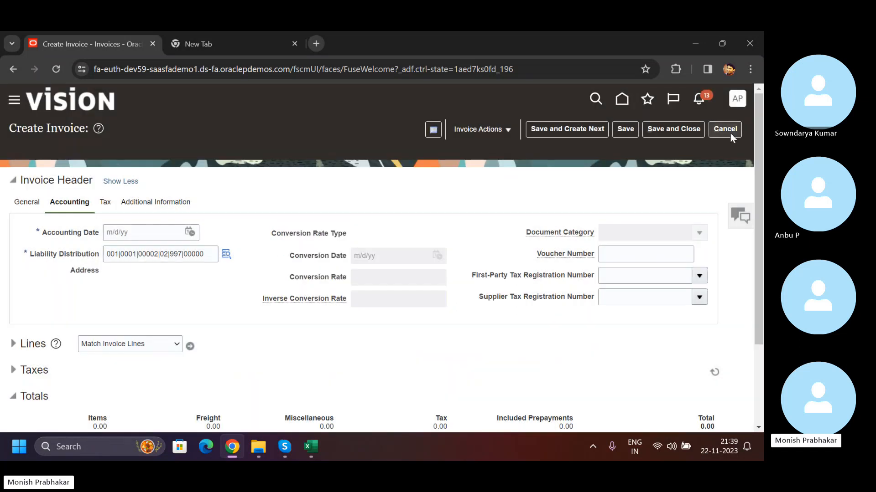
left_click(730, 133)
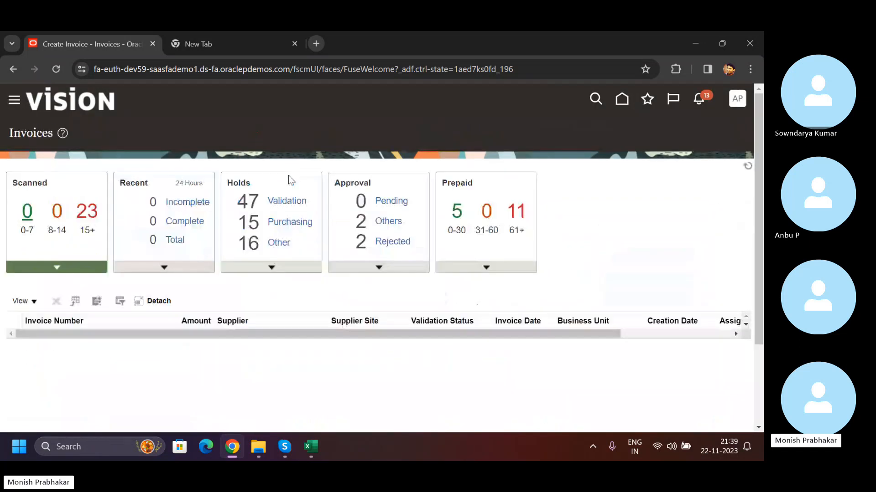
- Return to the Suppliers overview in Procurement and display the list of recent suppliers
left_click(623, 102)
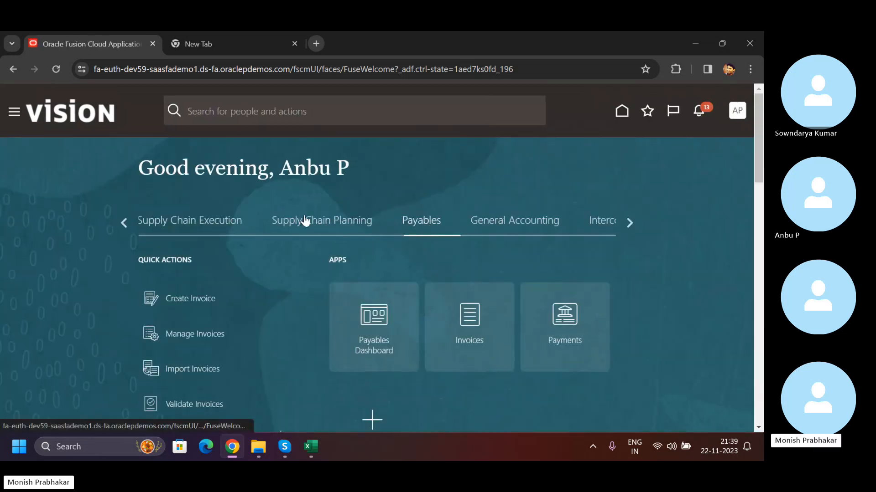
left_click(305, 221)
left_click(123, 222)
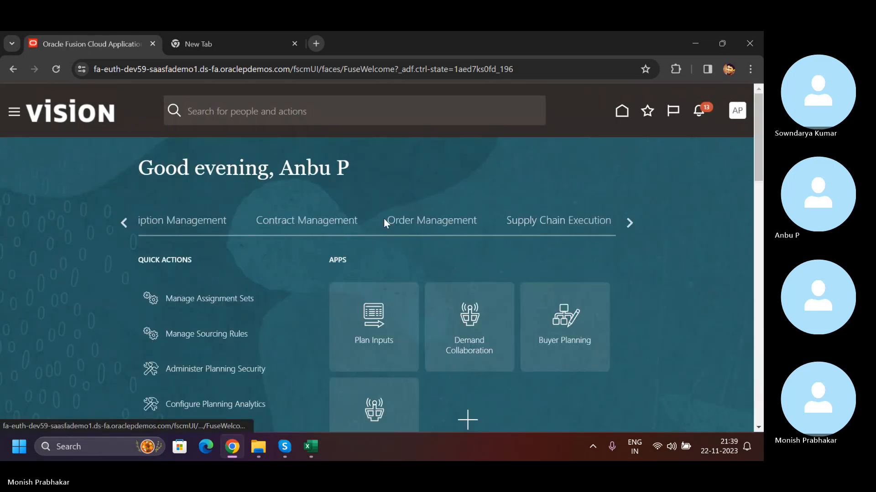
left_click(126, 223)
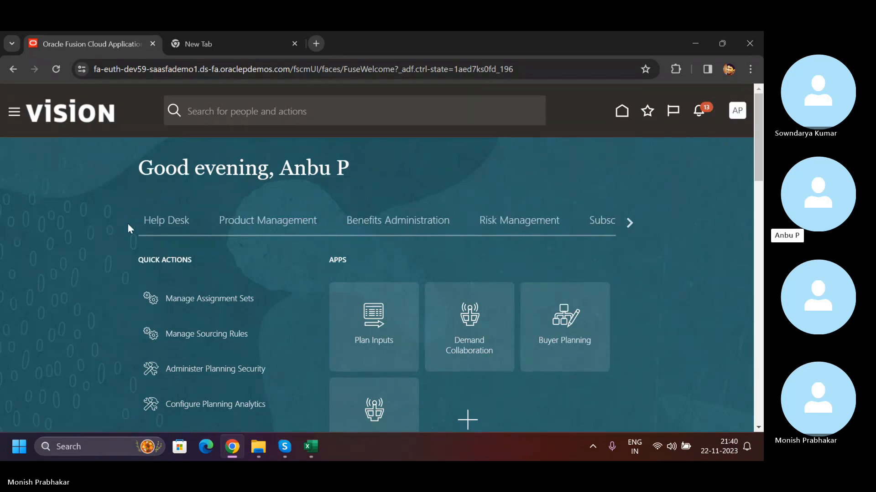
left_click(124, 223)
left_click(423, 225)
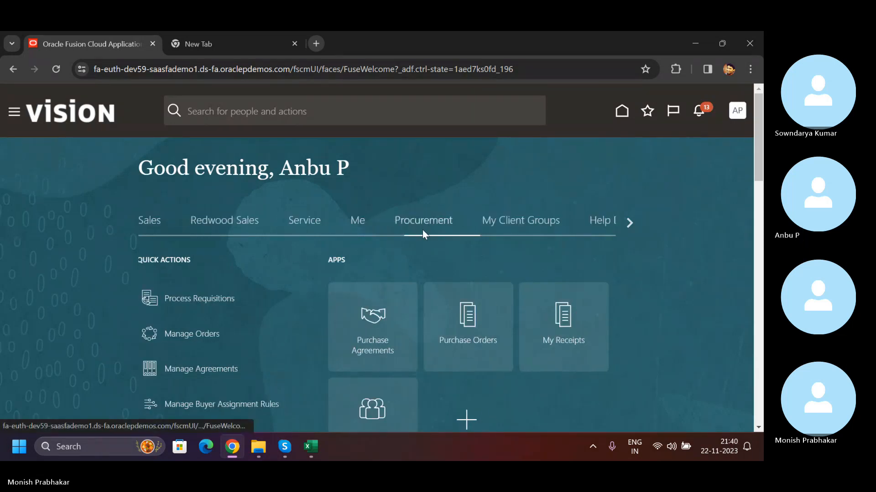
left_click(373, 408)
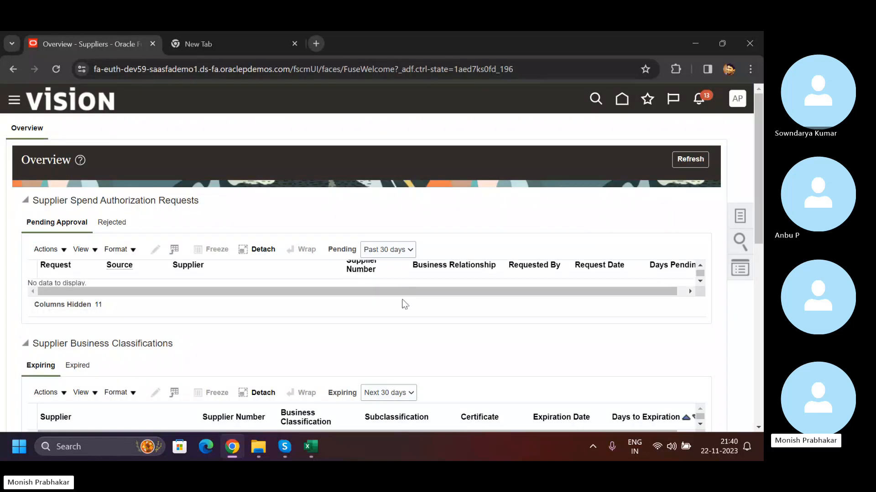
scroll(746, 172, "down", 4)
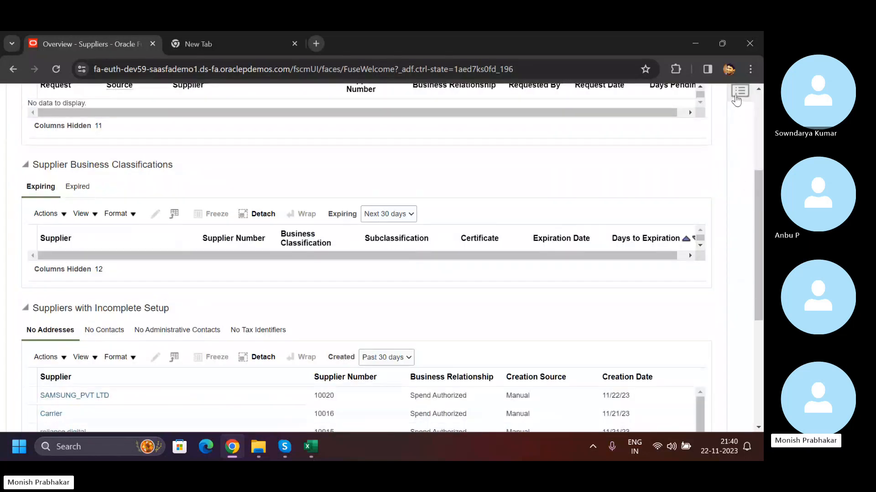
left_click(736, 100)
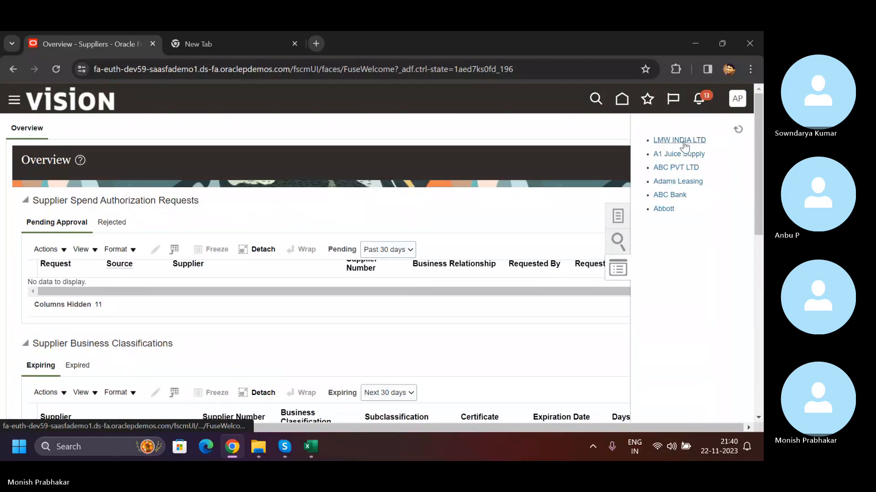
- Open the LMW - CBE - TEXTILE INDUSTRY site of supplier LMW INDIA LTD and bring up the liability distribution segments of its site assignment
left_click(683, 141)
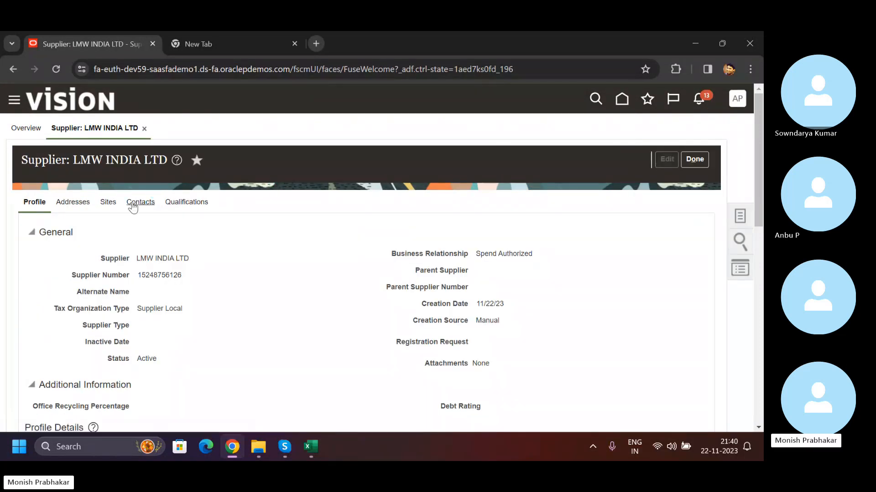
left_click(107, 207)
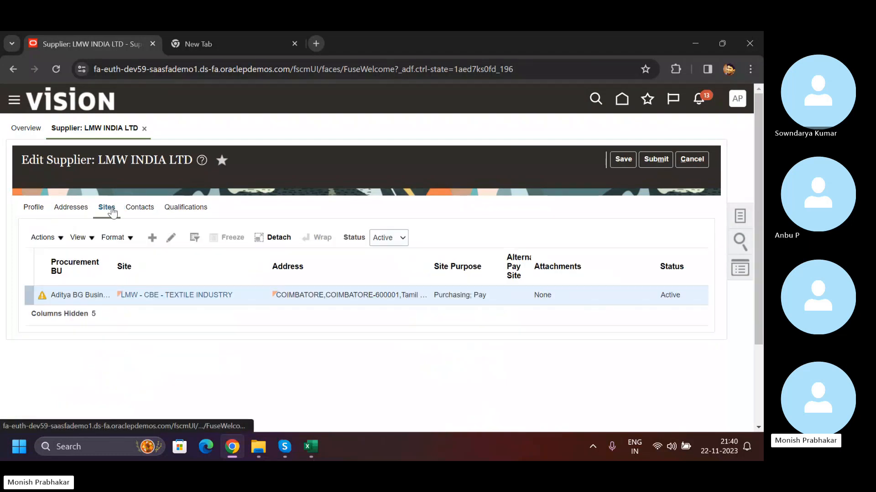
left_click(158, 295)
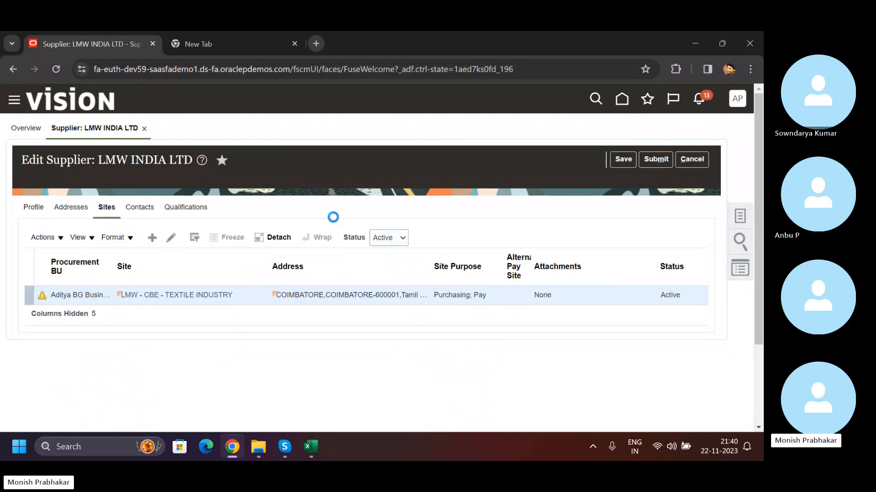
left_click(252, 328)
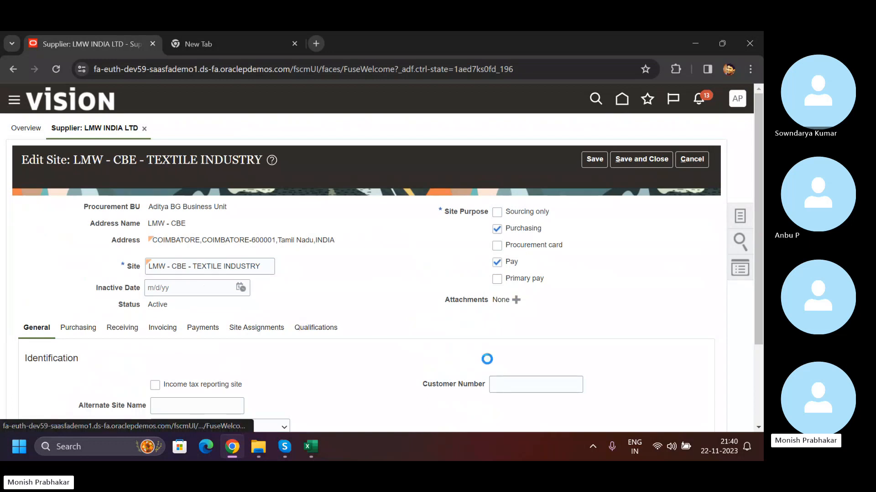
scroll(456, 351, "down", 2)
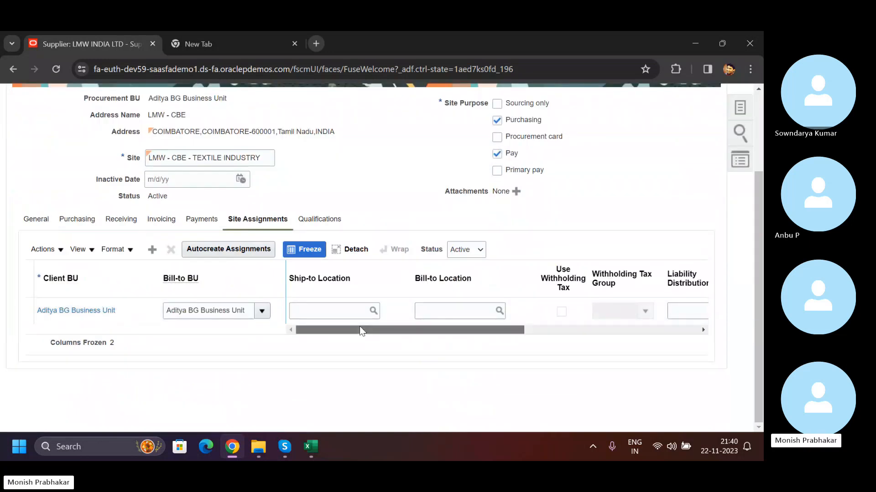
left_click_drag(360, 330, 502, 330)
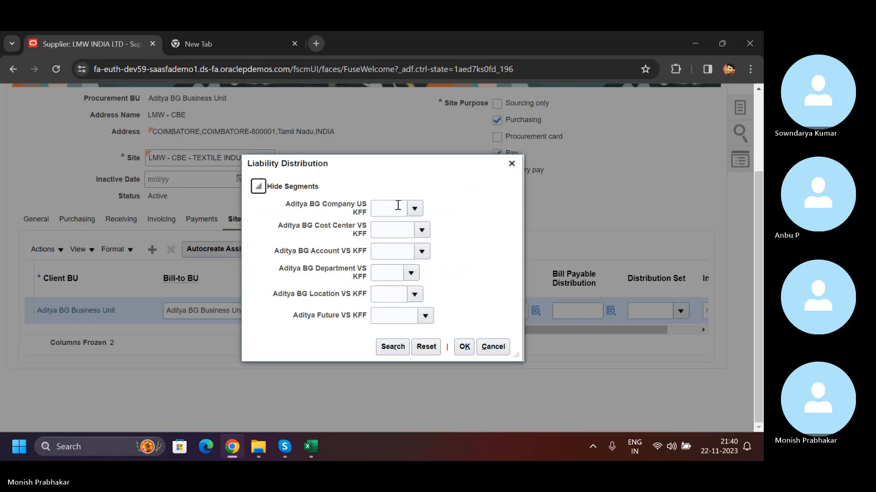
- Try to set the liability distribution segments to company 001, cost center 0000 and account 00002 (Liability A/c)
left_click(415, 209)
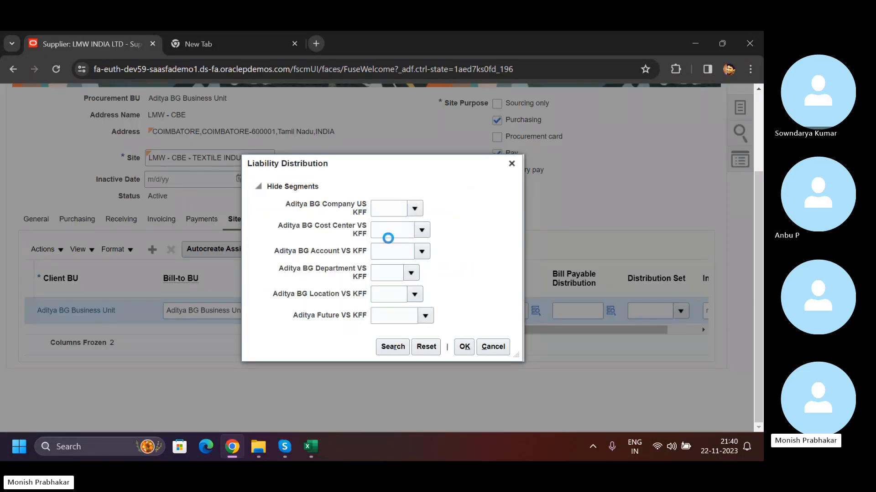
left_click(413, 235)
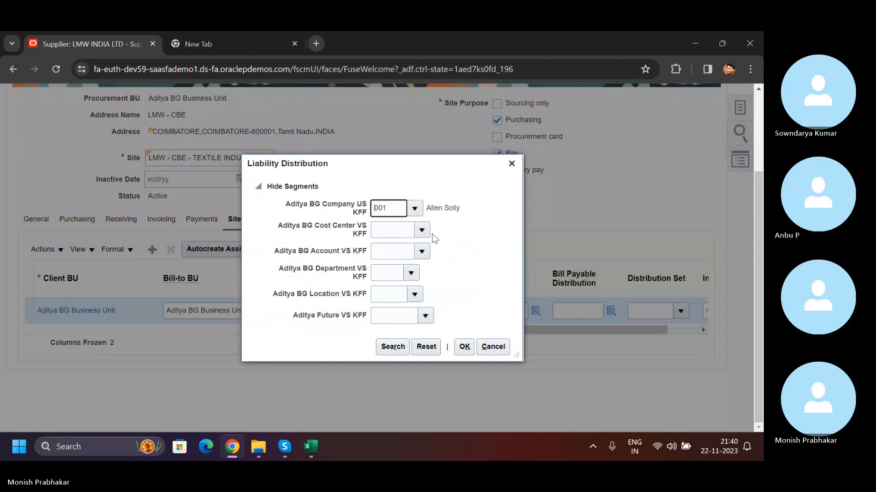
left_click(422, 231)
left_click(416, 250)
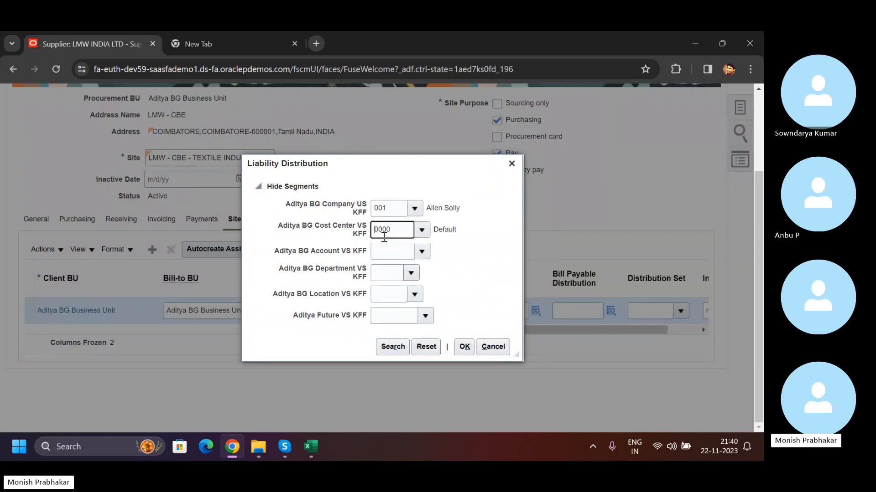
left_click(423, 252)
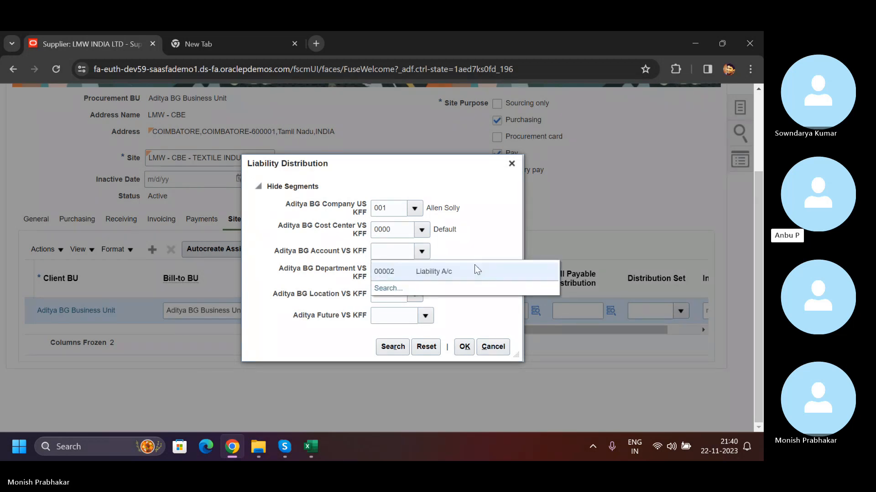
left_click(424, 270)
left_click_drag(402, 251, 353, 256)
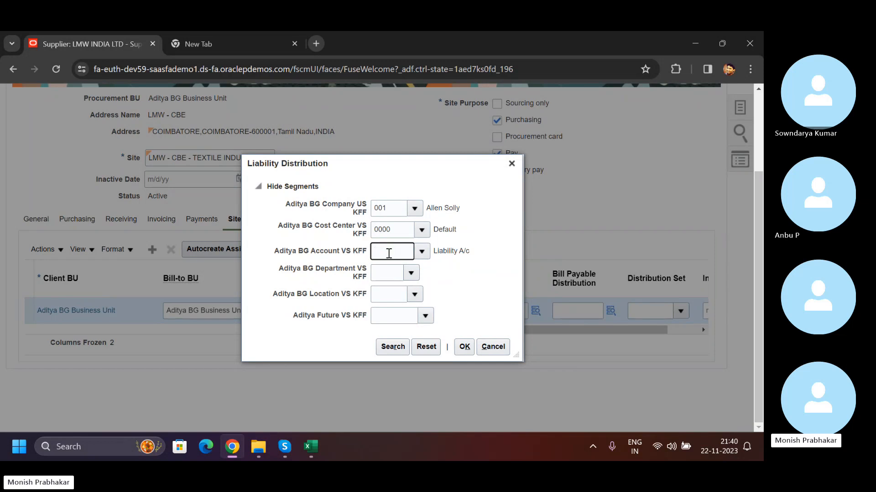
- Look up the available Account segment values for the liability distribution, and cancel the distribution entry
left_click(421, 249)
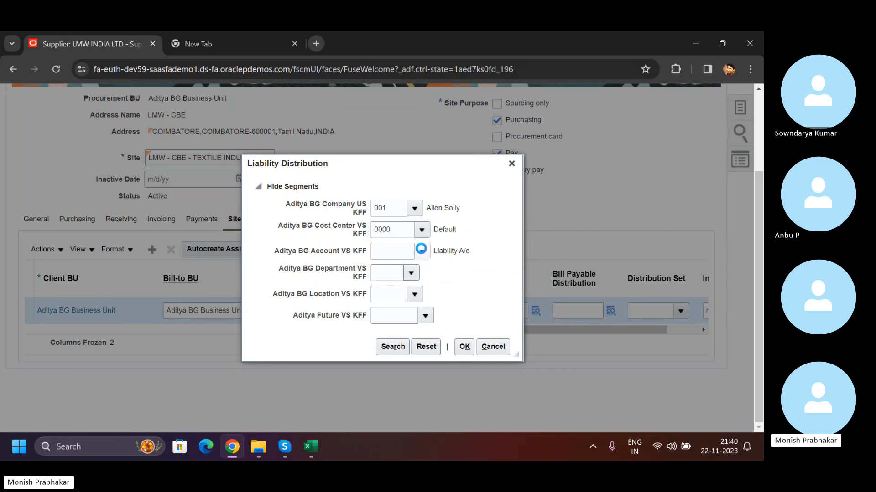
left_click(383, 319)
left_click(433, 281)
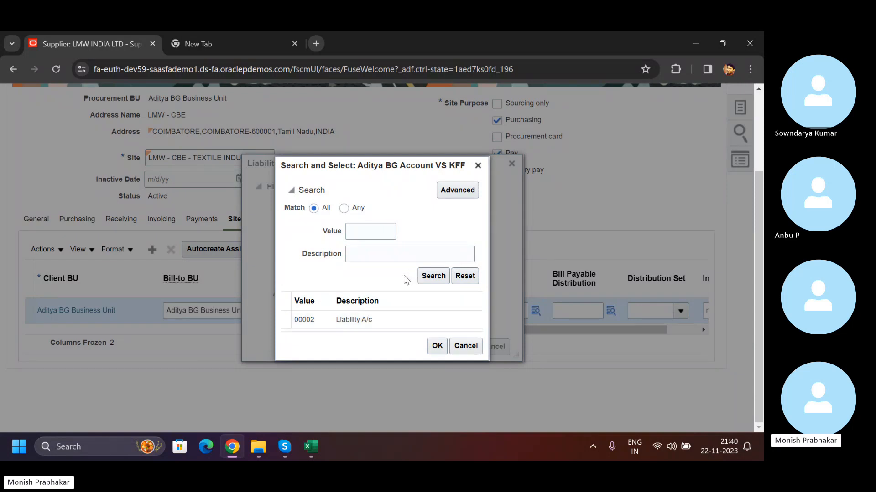
left_click(455, 349)
left_click(492, 346)
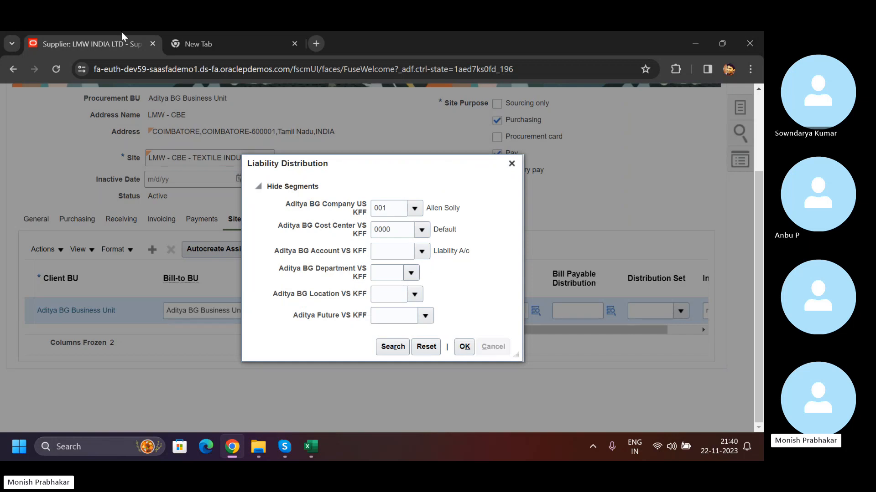
- Duplicate the supplier page in a second browser tab and close the empty new tab
right_click(58, 43)
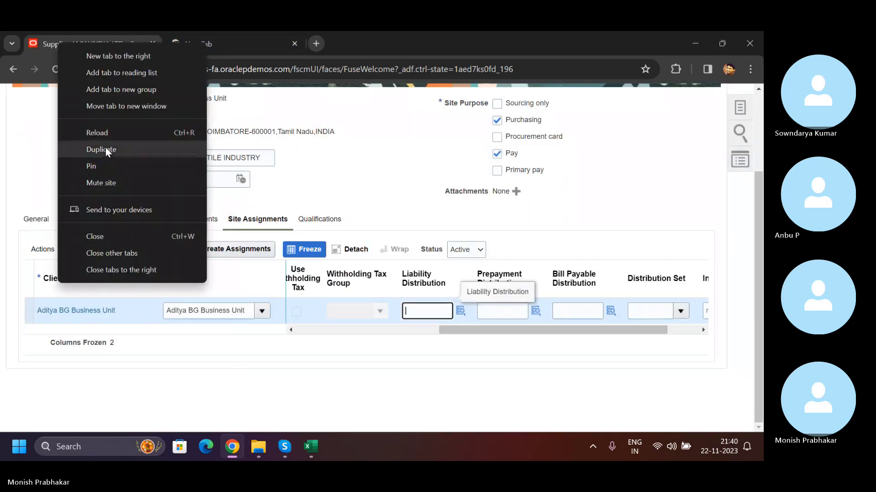
left_click(105, 148)
left_click(240, 69)
key("Return")
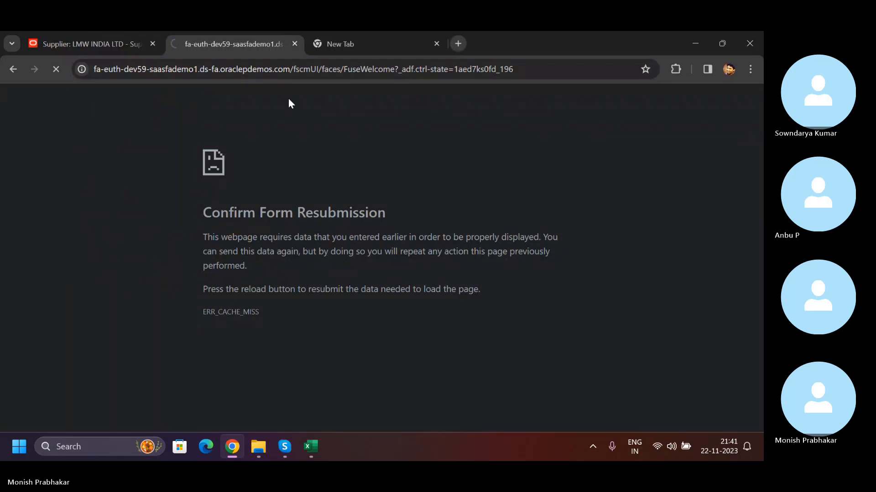
left_click(355, 42)
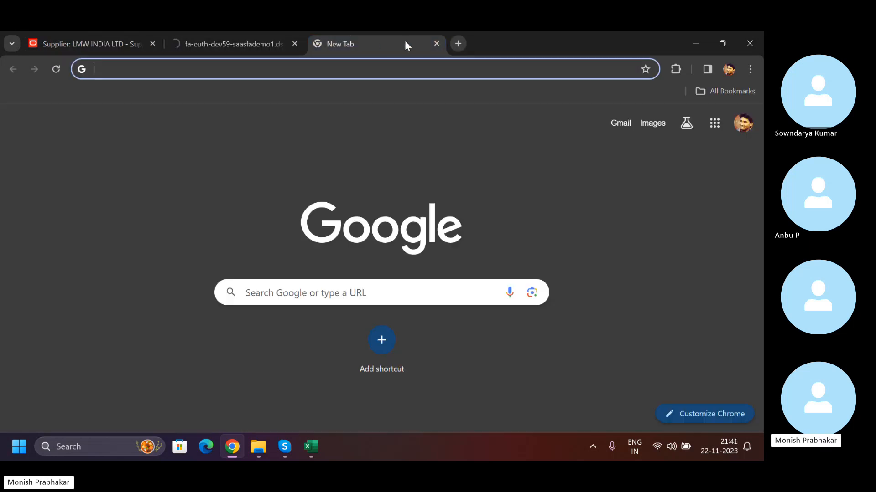
left_click(437, 43)
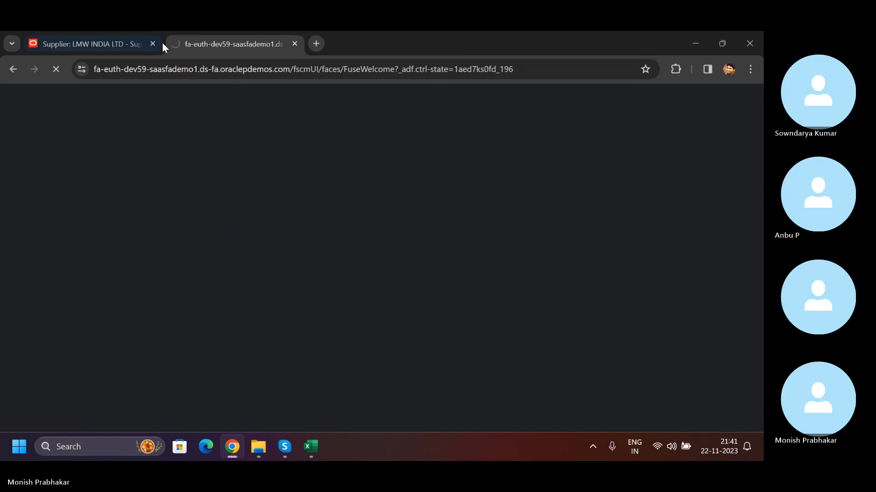
left_click(76, 41)
left_click(247, 42)
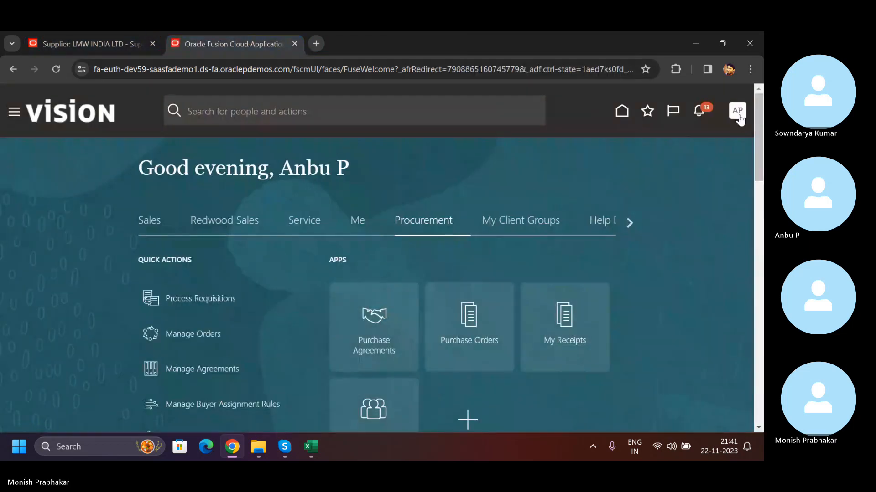
- Open Setup and Maintenance for Financials and look through the General Ledger tasks
left_click(738, 114)
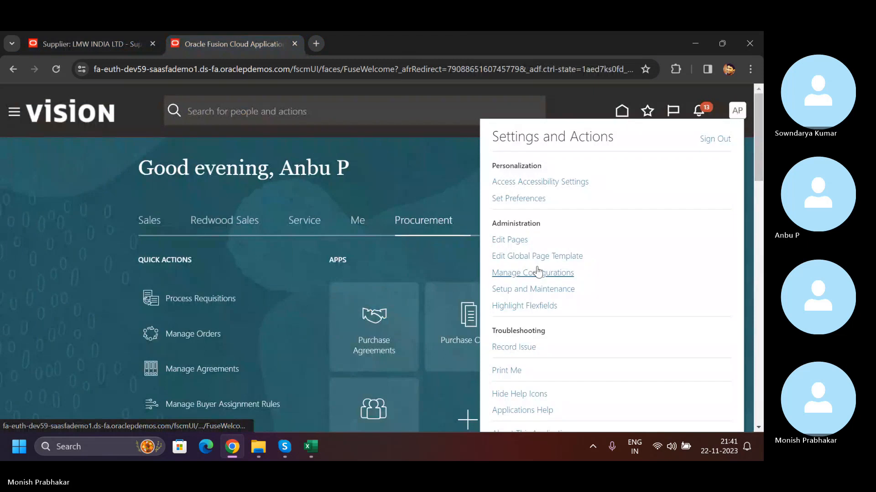
left_click(533, 289)
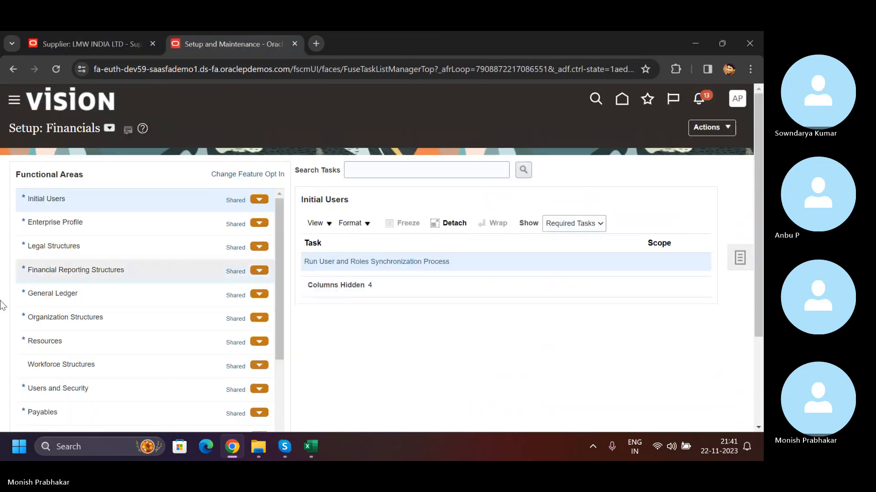
left_click(69, 294)
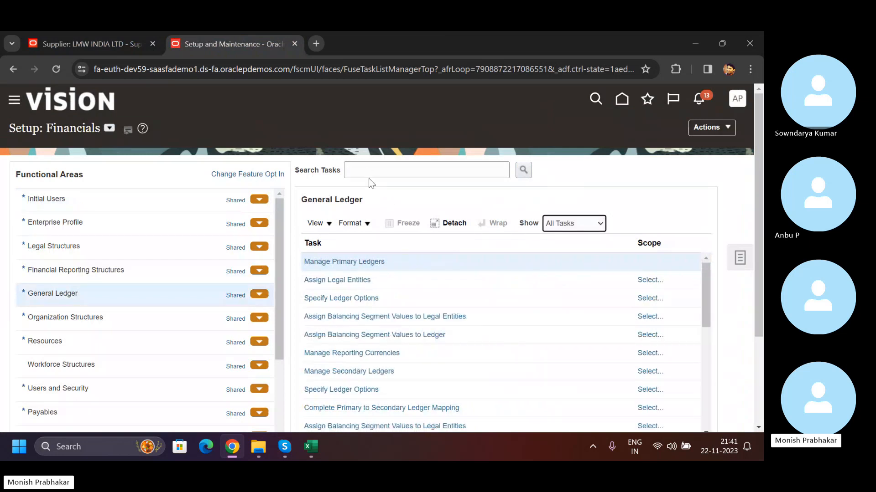
scroll(377, 343, "down", 2)
scroll(378, 343, "down", 2)
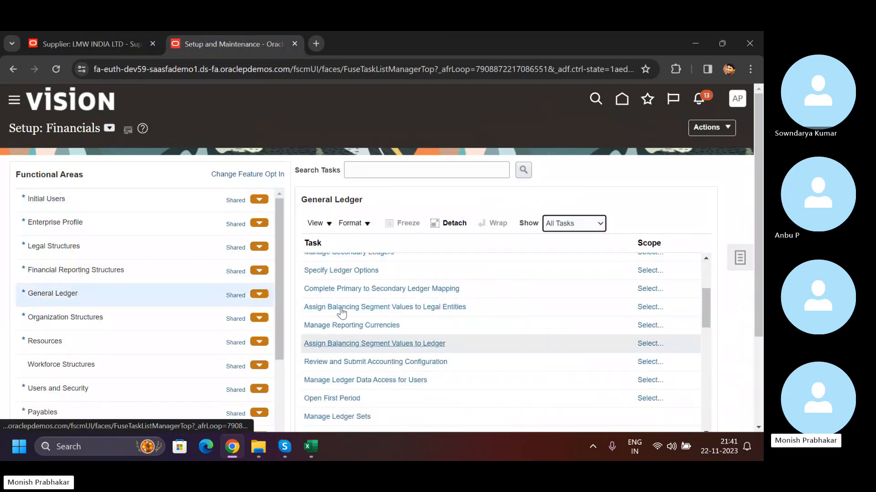
- Search the setup tasks for the Manage Chart of Accounts entries and open Manage Chart of Accounts Structure Instances
left_click(383, 170)
type("MANAGE CHART")
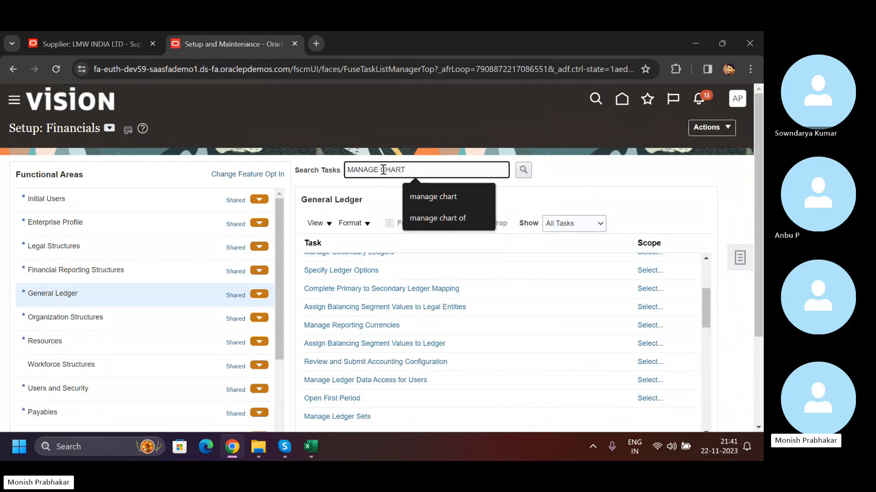
key("Return")
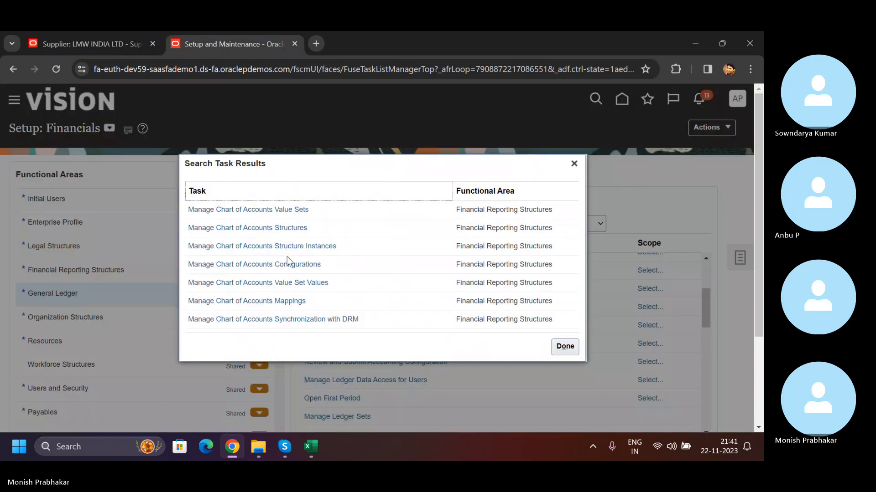
double_click(283, 246)
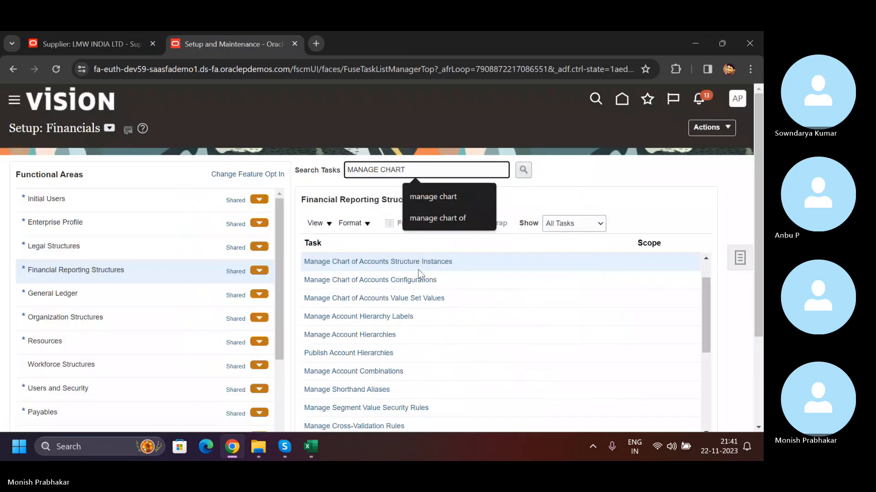
left_click(412, 263)
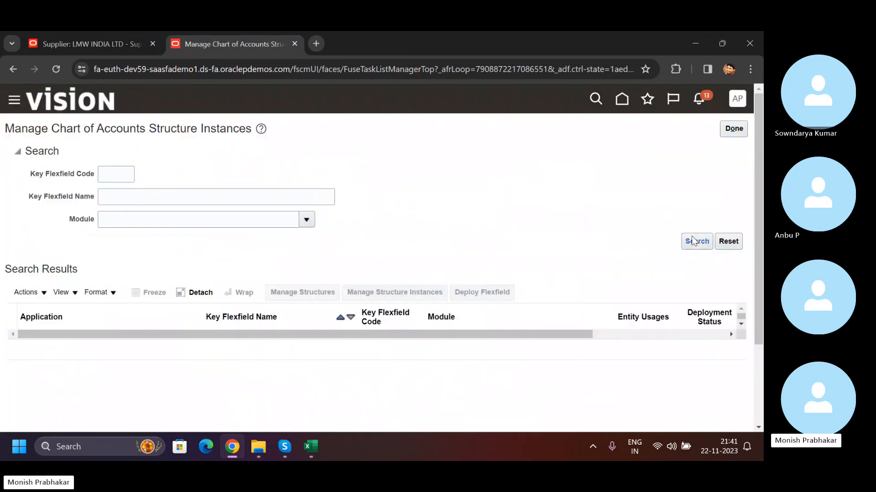
- Search the key flexfield structure instances by name AD and open Aditya BG KFF Structure for editing
left_click(392, 292)
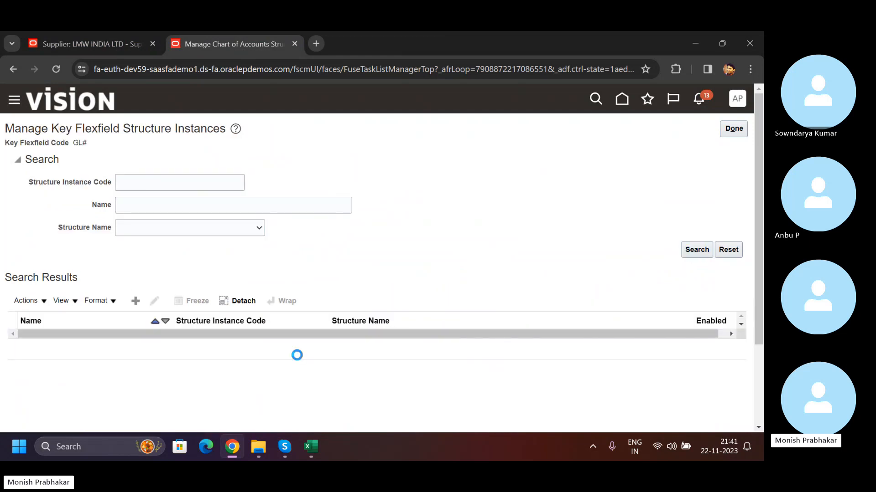
scroll(114, 110, "down", 3)
left_click(138, 98)
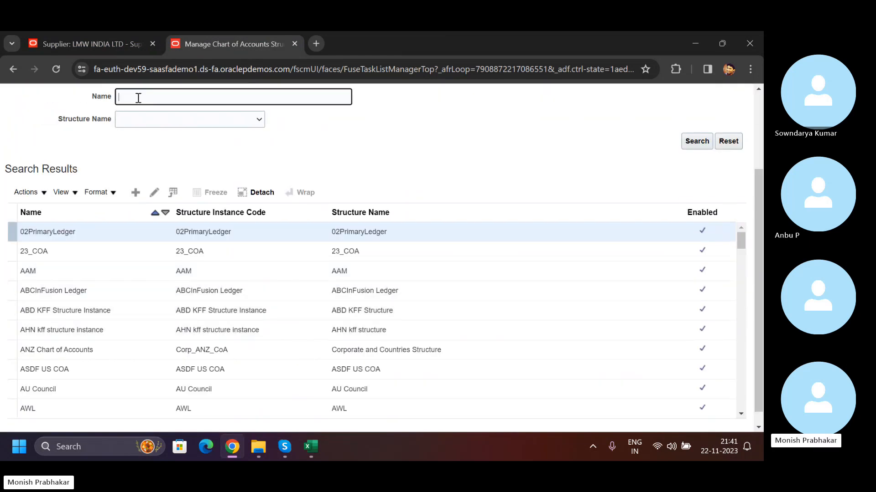
key("Return")
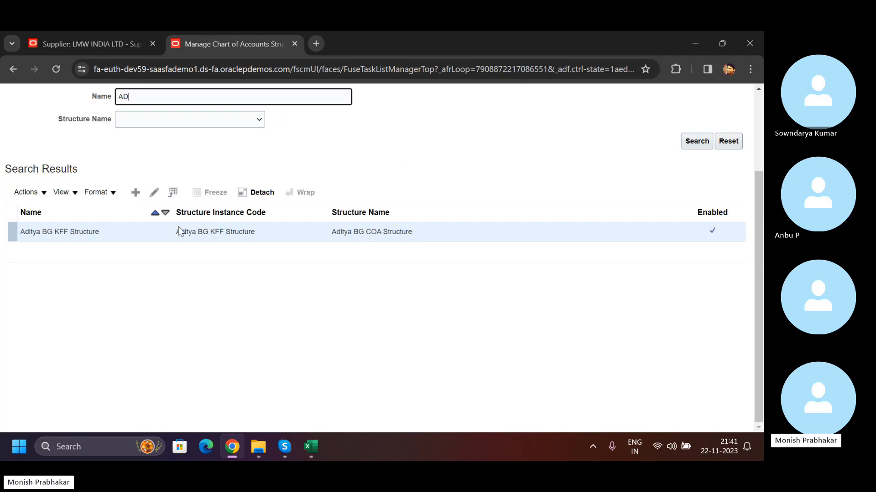
left_click(154, 192)
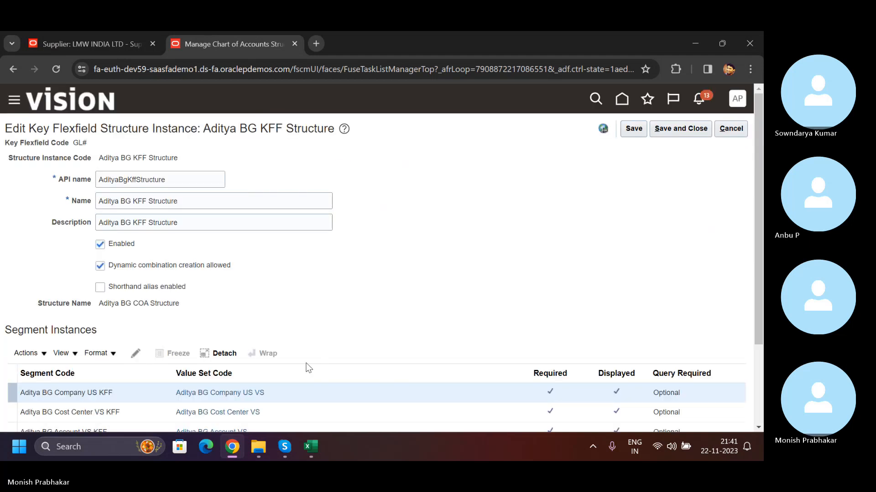
- Open the values of the Aditya BG Account VS value set and add a new account value 20001
scroll(189, 363, "down", 3)
left_click(212, 323)
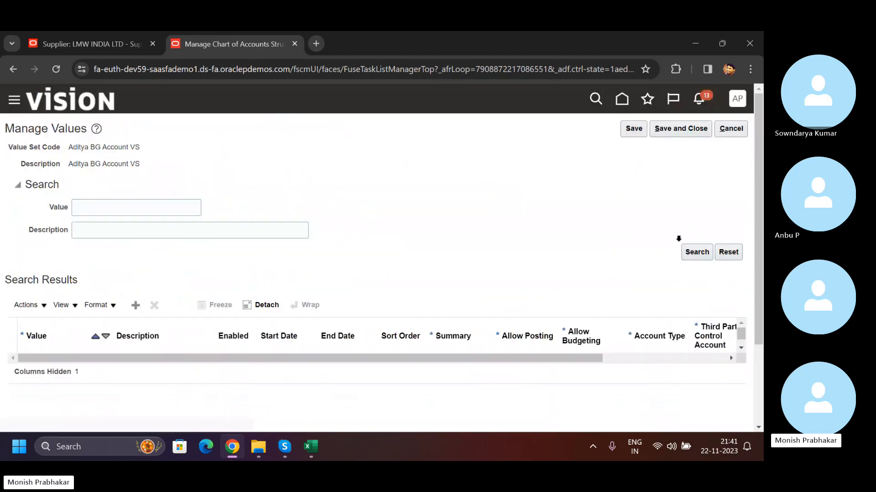
left_click(136, 305)
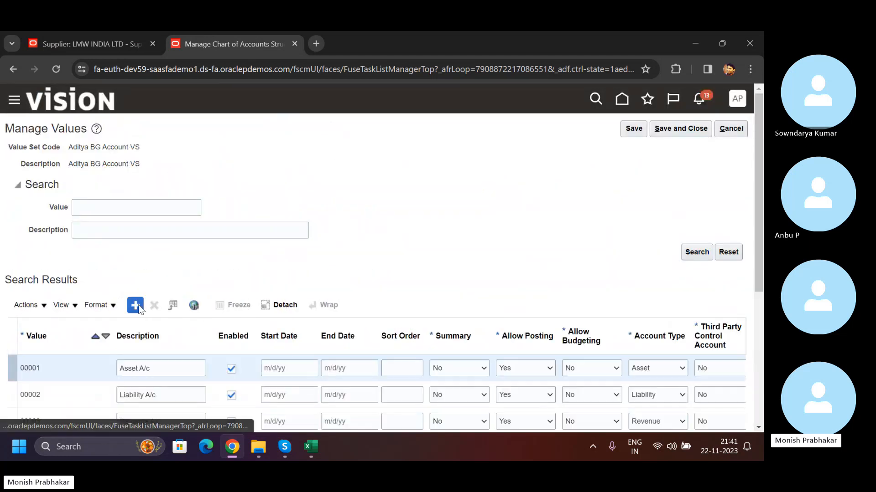
scroll(75, 261, "down", 3)
left_click(42, 247)
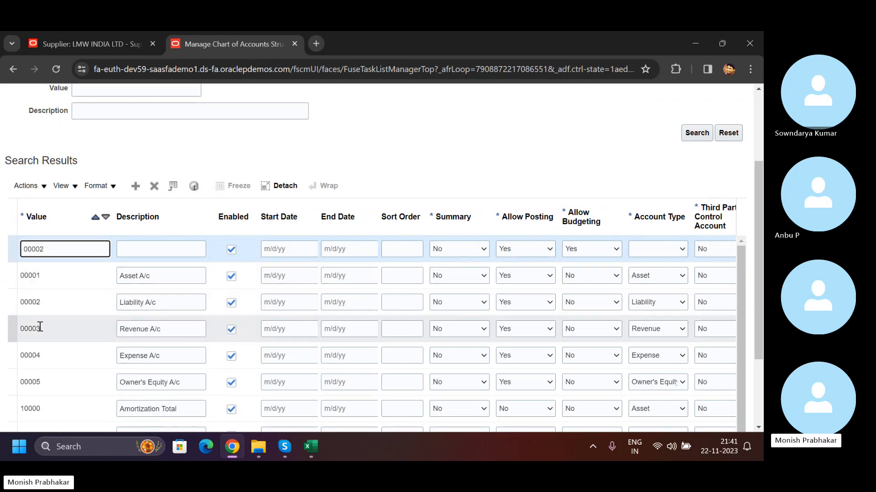
left_click_drag(45, 249, 29, 250)
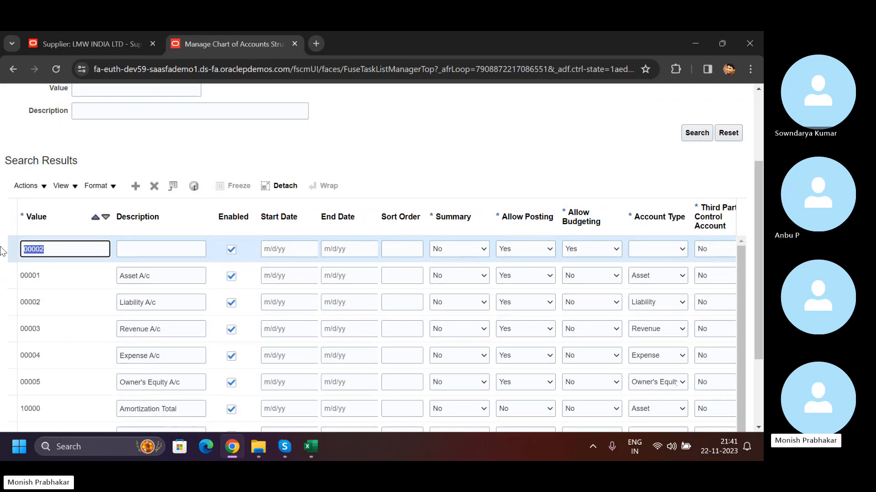
type("01")
key("Tab")
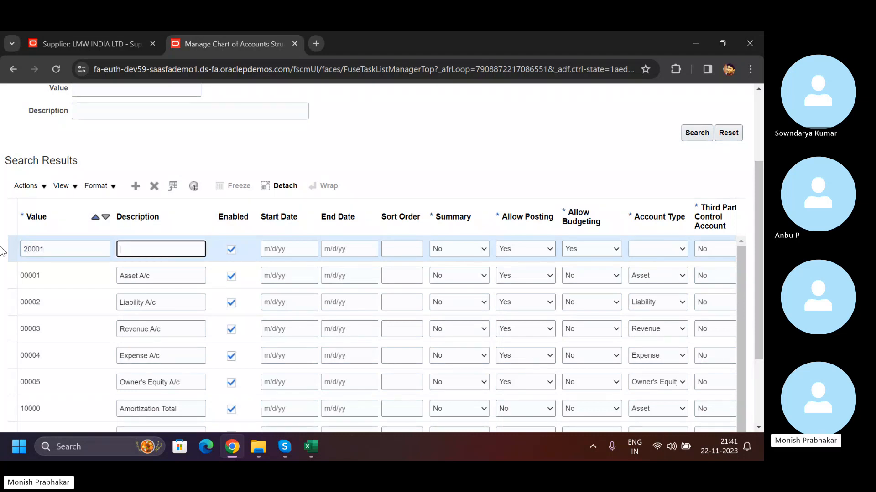
- Enter LWM Liability A/c as the description of account value 20001
key("Caps_Lock")
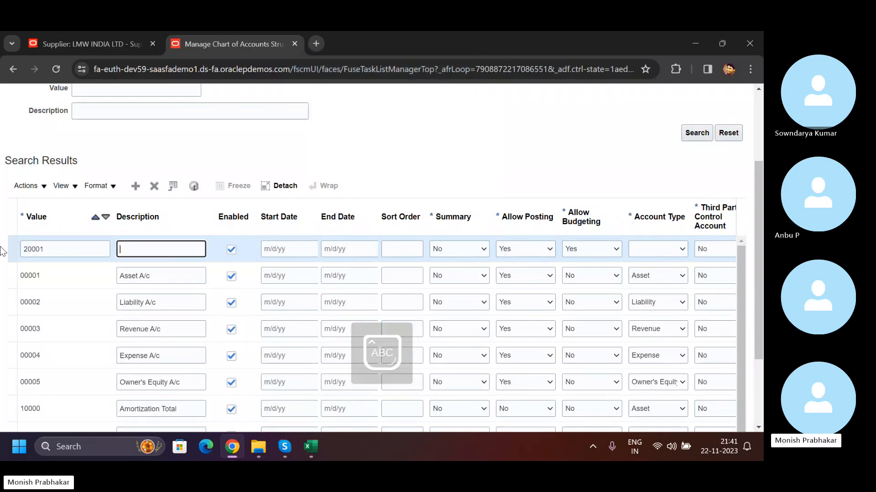
key("Caps_Lock")
type("LWM L")
key("Caps_Lock")
type("iabi")
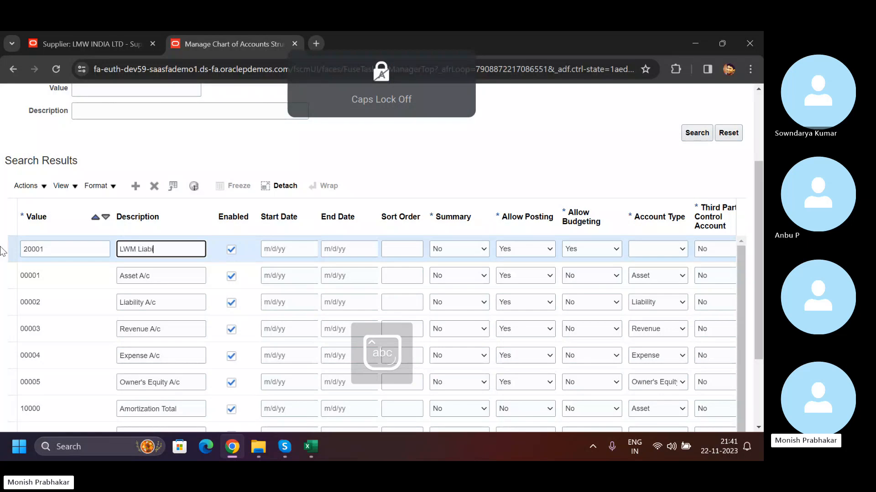
type("lity")
key("Caps_Lock")
type("A")
key("Caps_Lock")
type("/c")
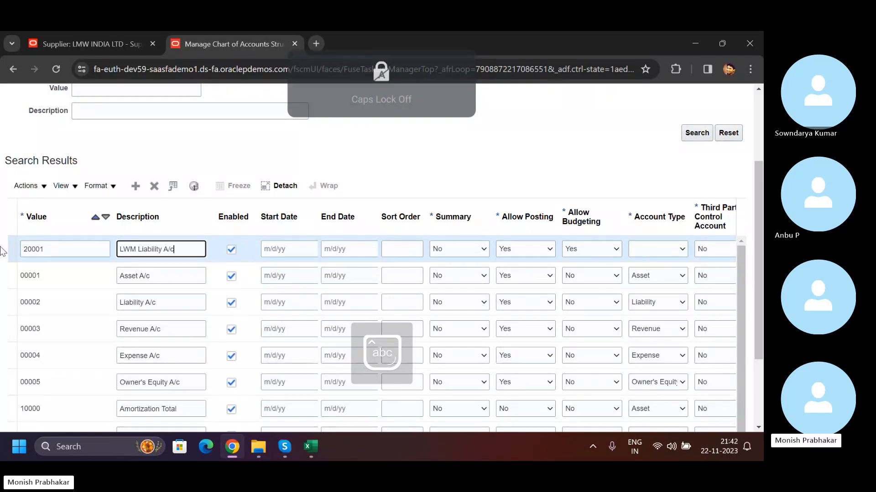
- Disallow budgeting for account 20001, set its account type to Liability, and save and close the value set
left_click(618, 248)
left_click(593, 273)
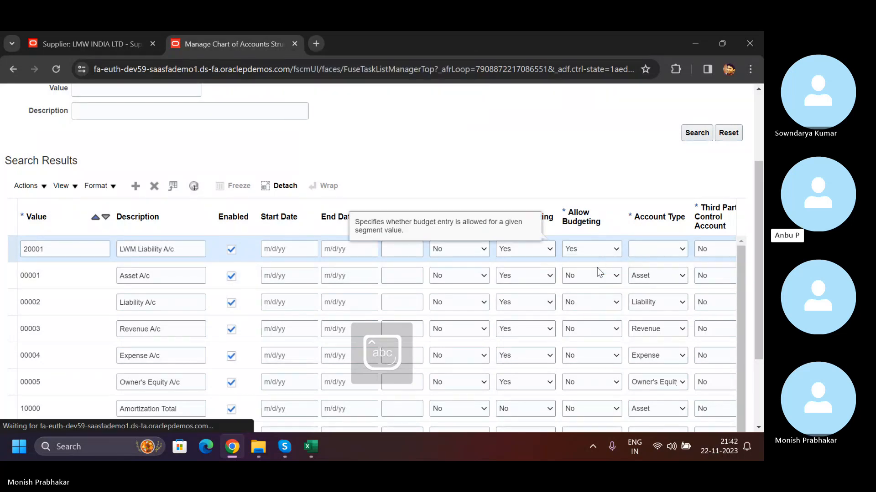
left_click(670, 249)
left_click(654, 306)
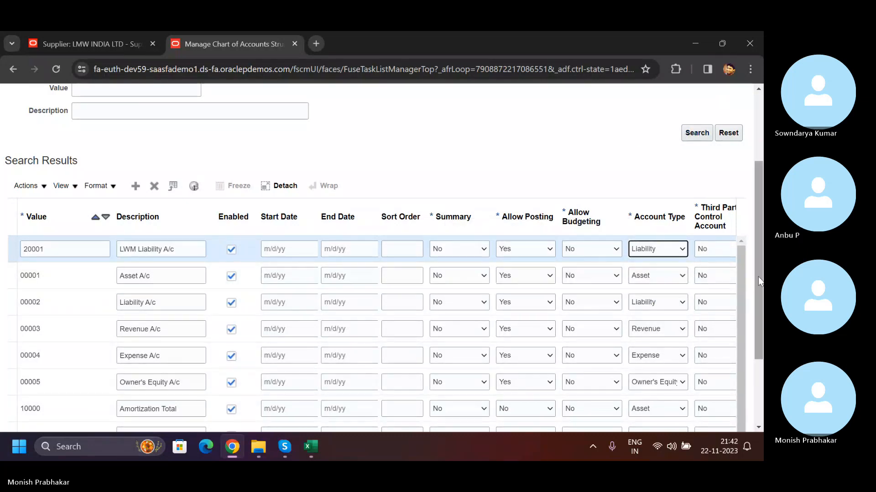
scroll(652, 359, "down", 1)
scroll(757, 315, "down", 1)
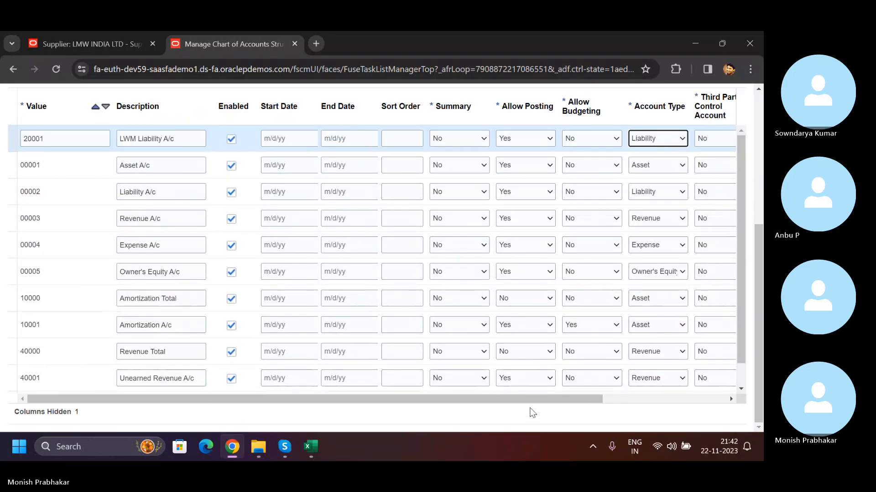
scroll(752, 245, "right", 3)
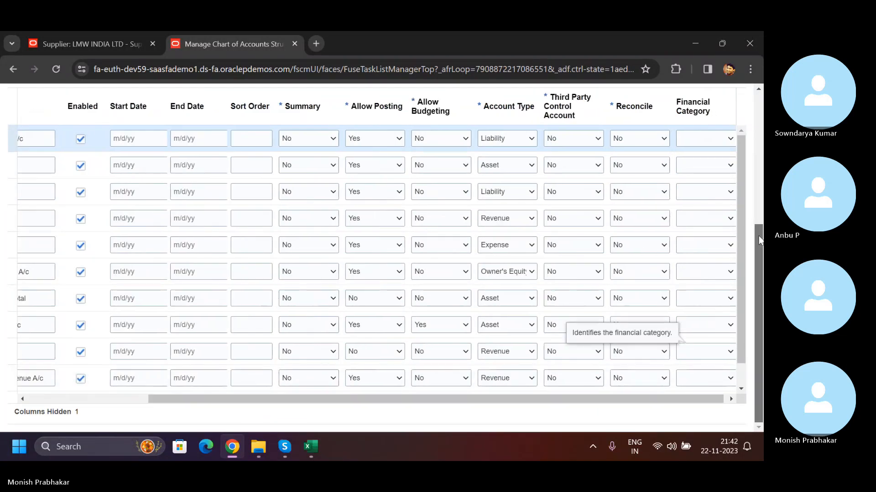
scroll(760, 240, "up", 5)
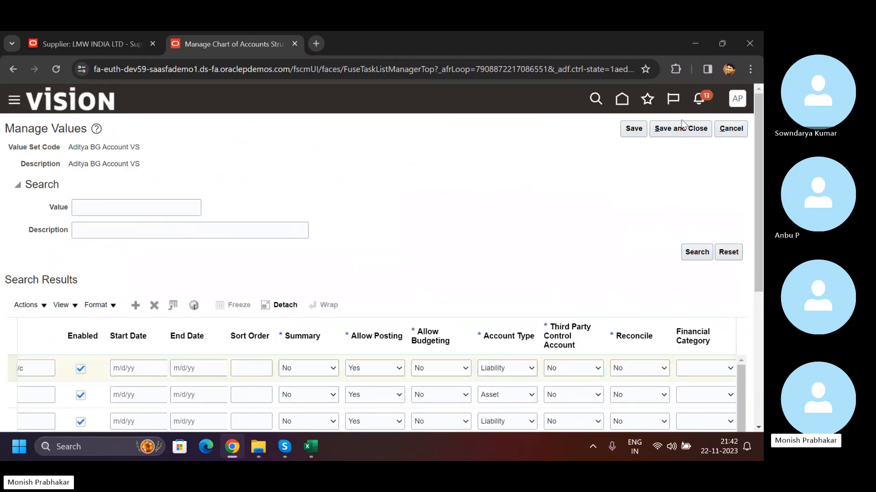
left_click(688, 130)
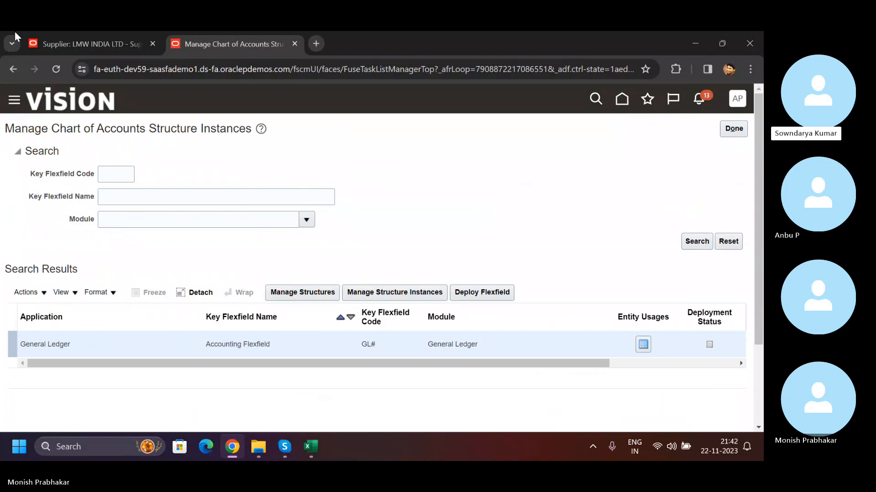
- Open the Payables setup task Manage Common Options for Payables and Procurement, choosing to select and add a business unit as scope
left_click(82, 44)
scroll(669, 156, "up", 3)
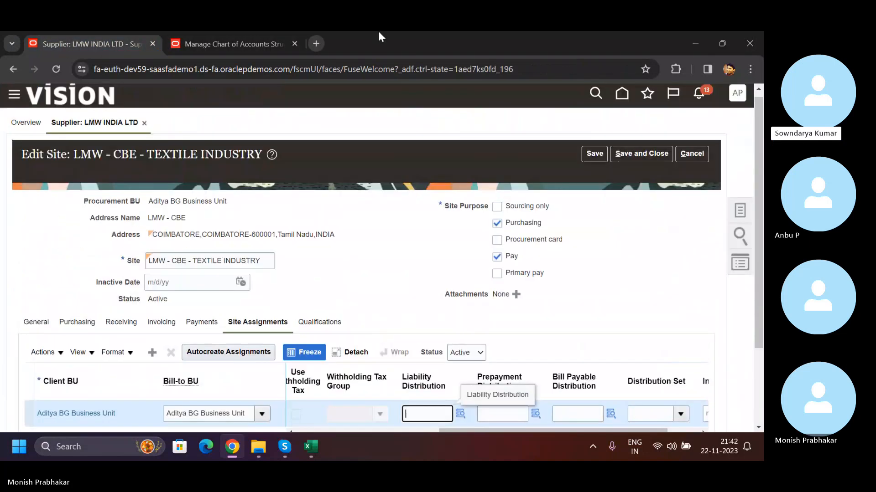
left_click(255, 47)
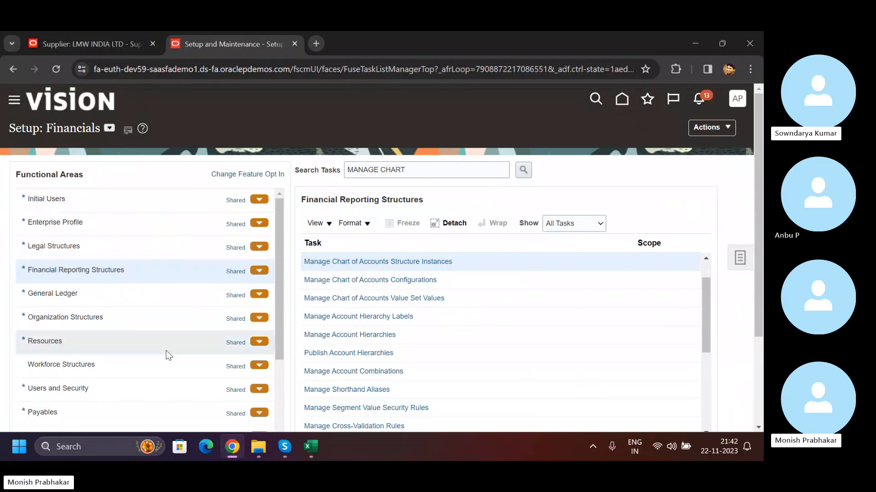
scroll(168, 356, "down", 3)
left_click(83, 293)
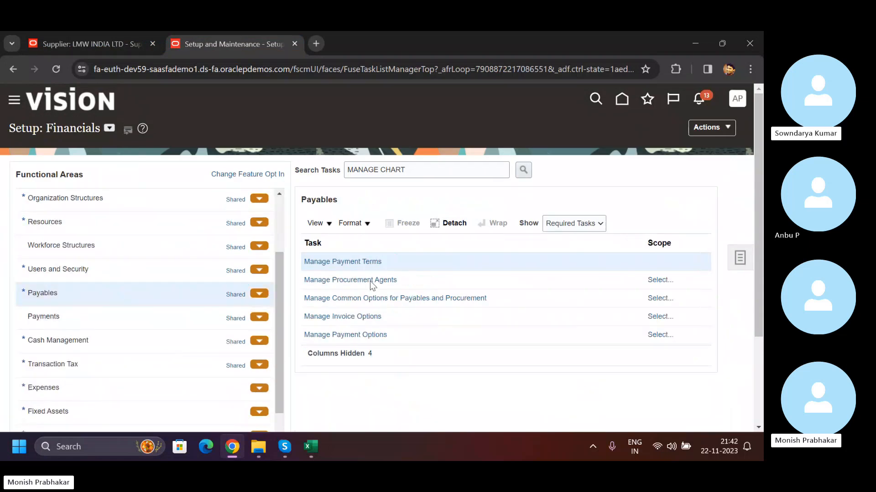
left_click(390, 297)
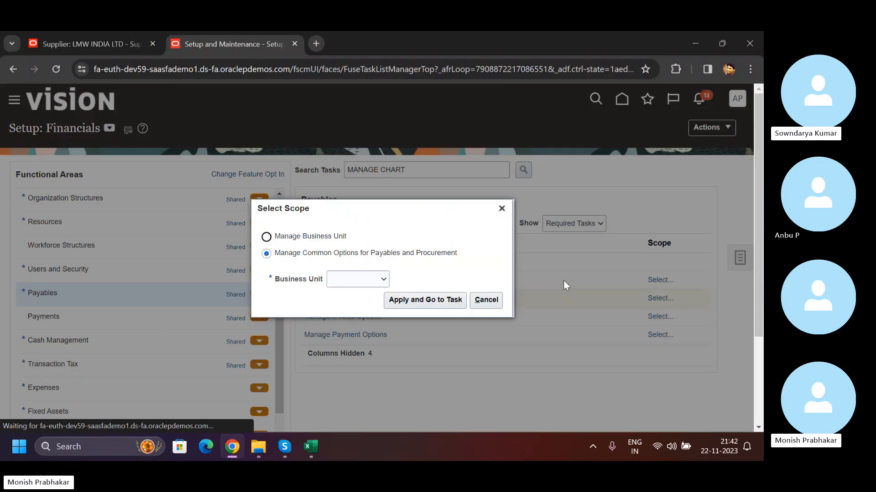
left_click(355, 279)
left_click(364, 310)
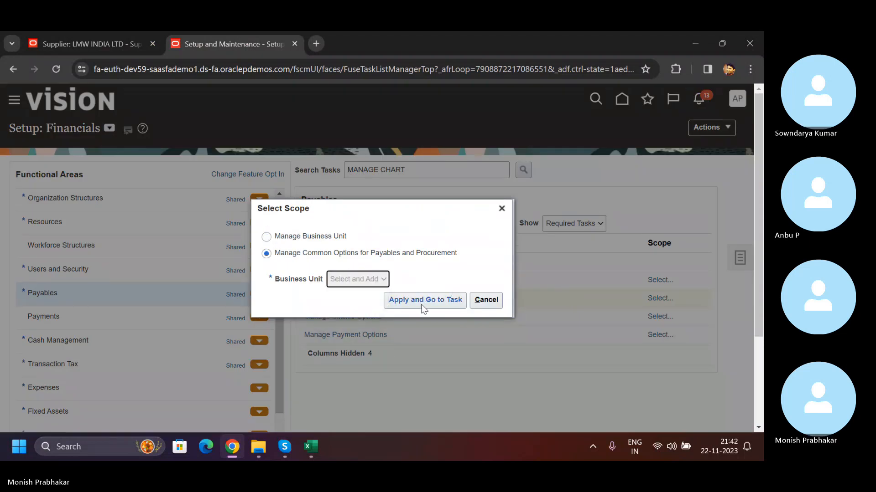
left_click(420, 305)
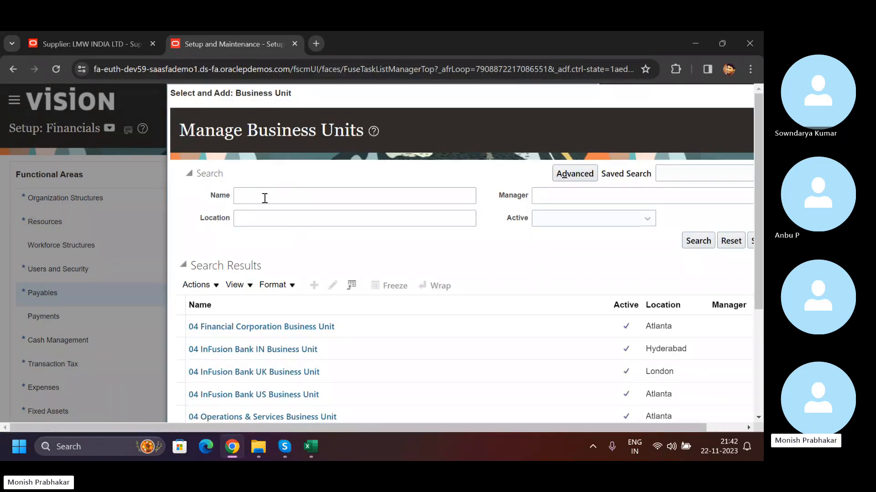
- Search the business units for ad and save Aditya BG Business Unit as the scope of the common options task
left_click(265, 198)
type("a")
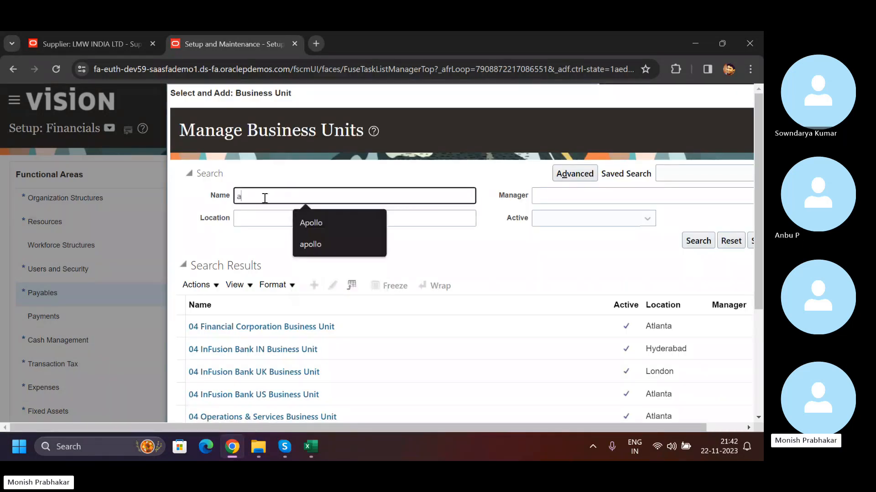
type("d")
key("Return")
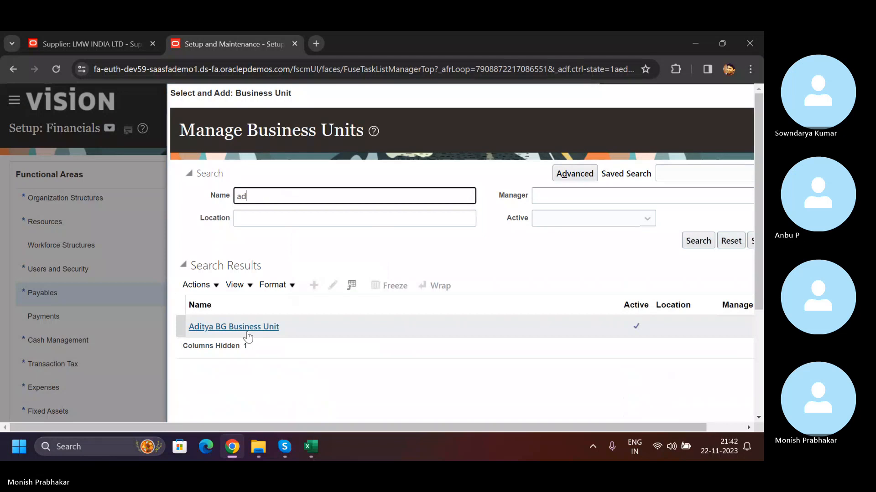
left_click(174, 326)
scroll(247, 354, "down", 3)
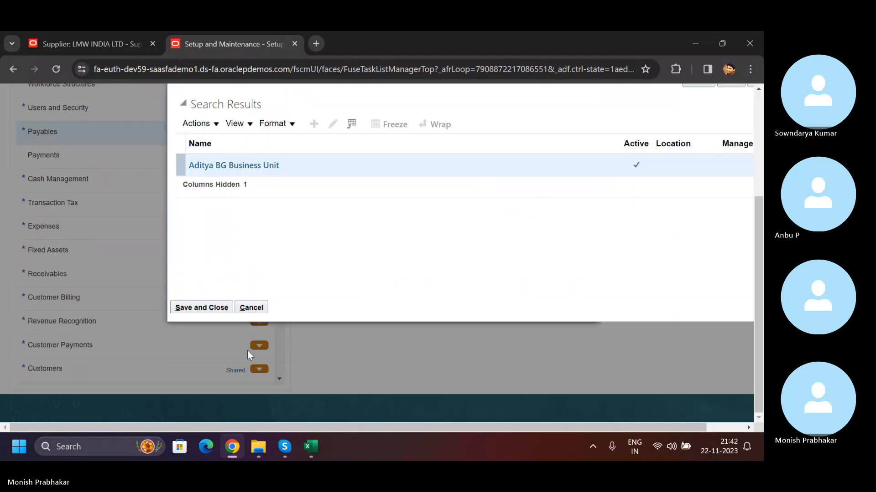
left_click(204, 310)
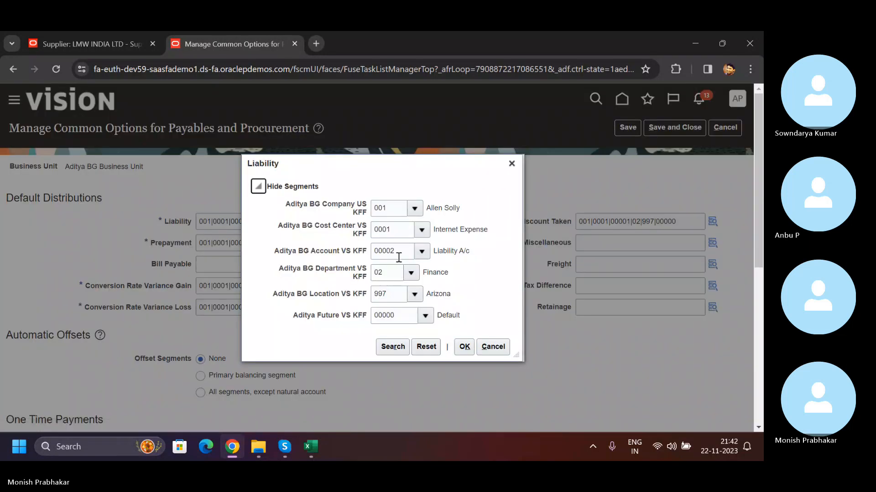
- Duplicate the common options page in another browser tab and open the Payables Invoices work area there
right_click(234, 46)
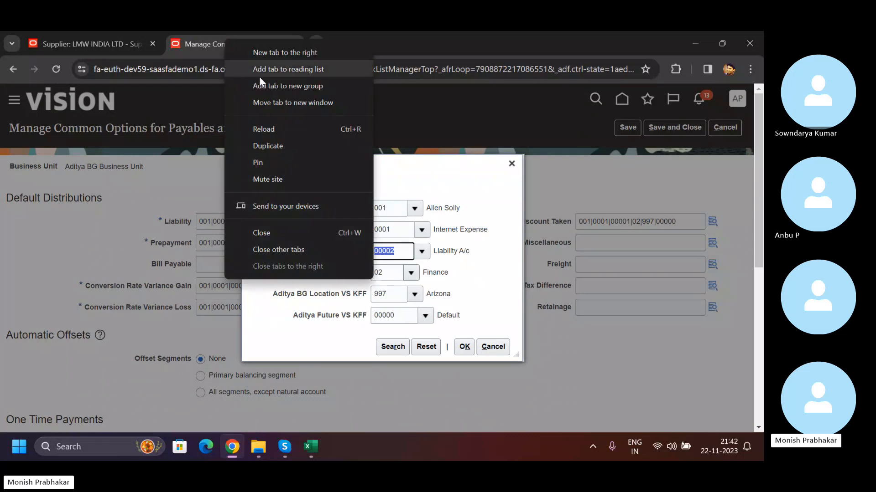
left_click(289, 141)
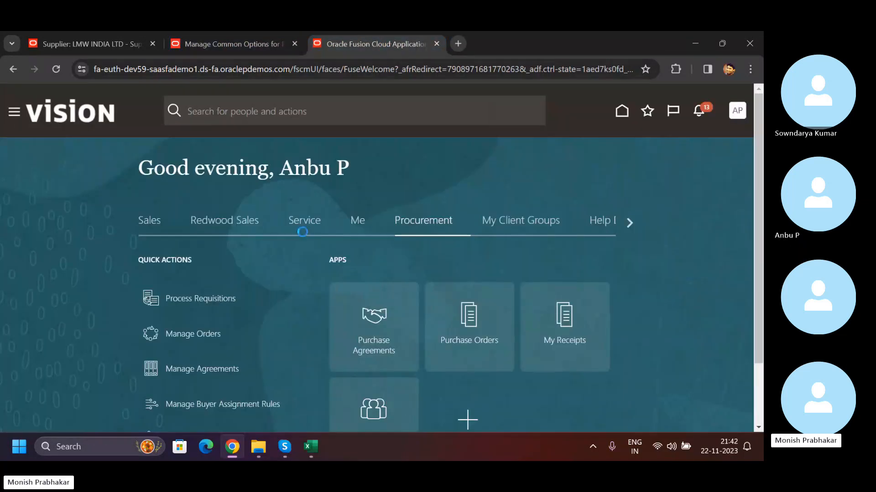
left_click(629, 223)
left_click(629, 222)
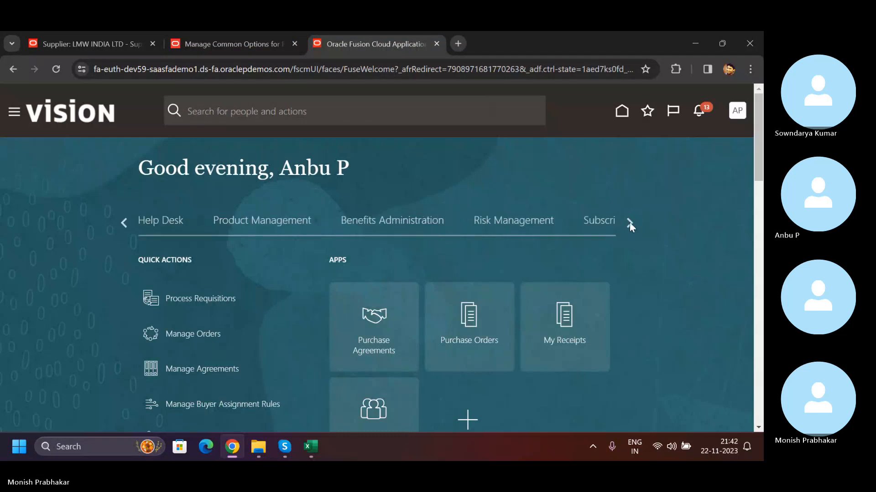
left_click(629, 222)
left_click(629, 223)
left_click(629, 223)
left_click(421, 222)
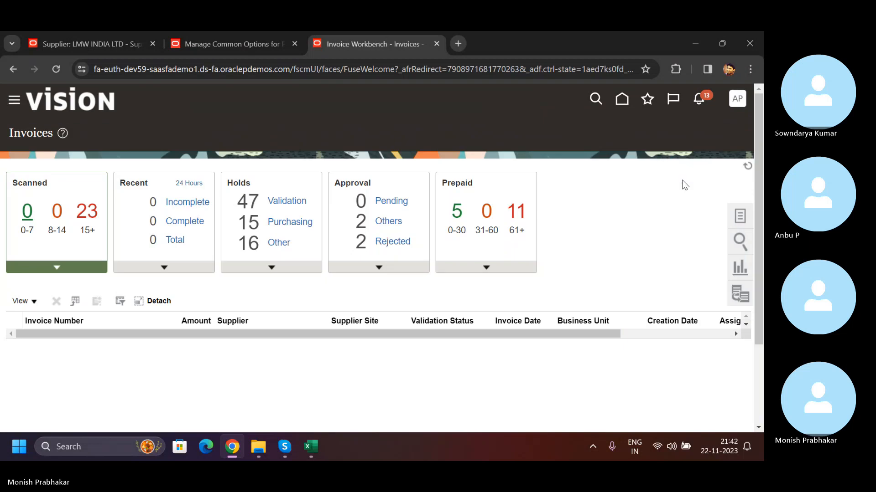
- Start a new invoice for Aditya BG Business Unit with LMW INDIA LTD as the supplier
left_click(739, 215)
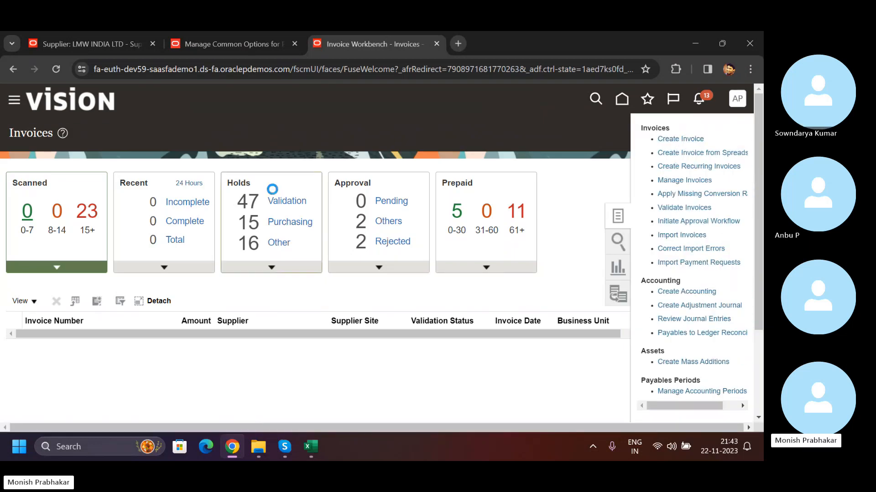
left_click(226, 229)
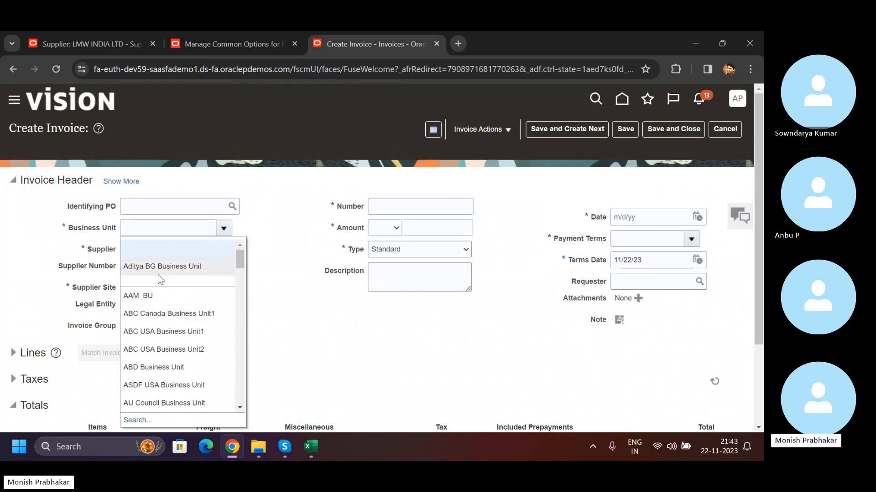
left_click(158, 275)
left_click(192, 252)
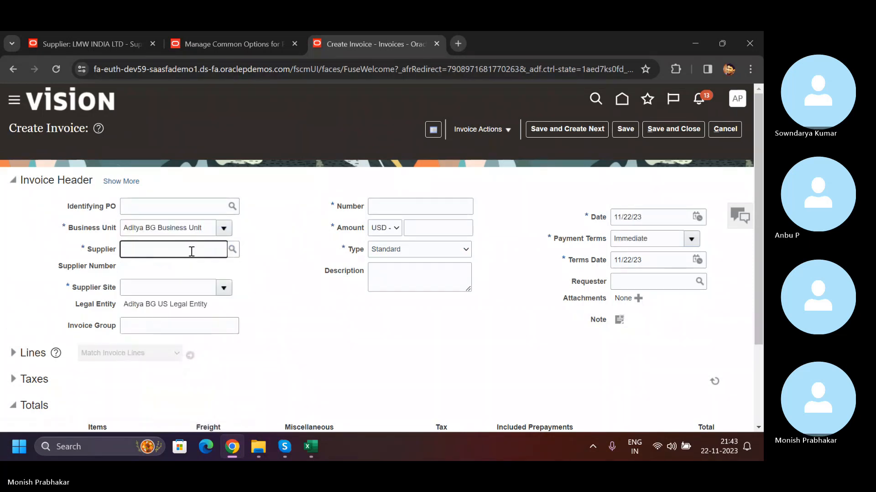
type("lmw")
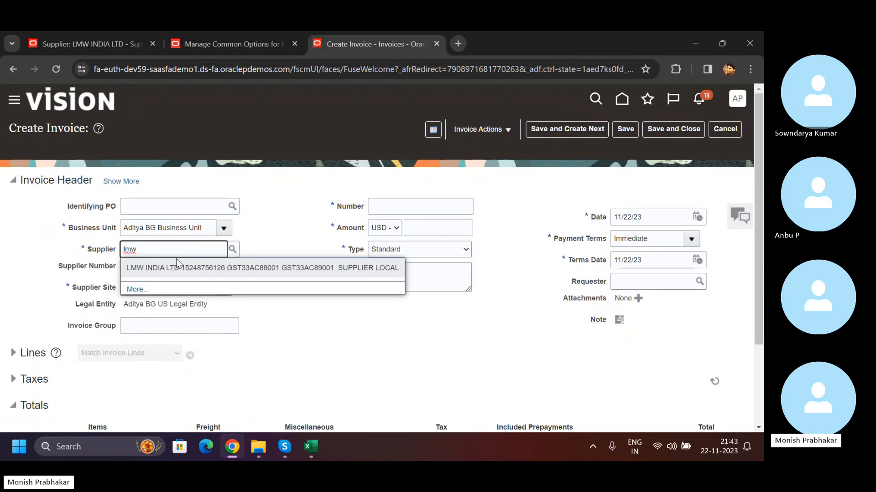
left_click(176, 259)
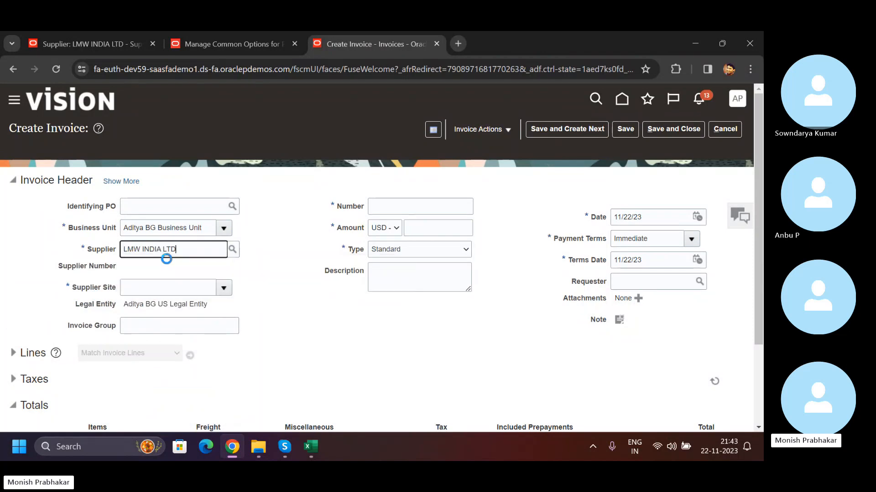
- Expand the invoice header and inspect the segments of the default liability distribution without changing them
left_click(124, 182)
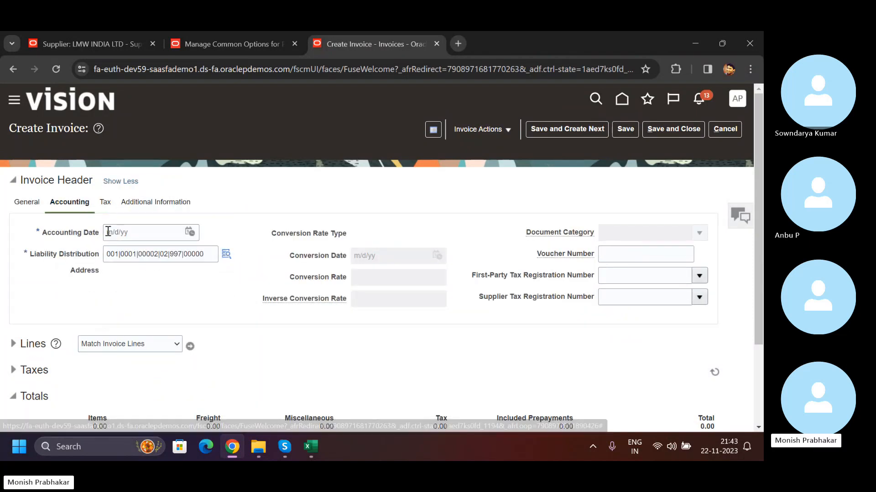
left_click(227, 254)
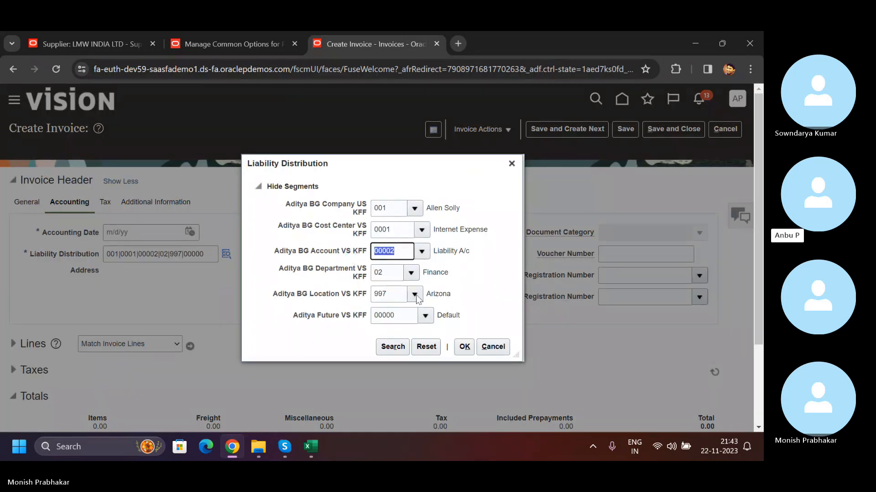
left_click(491, 349)
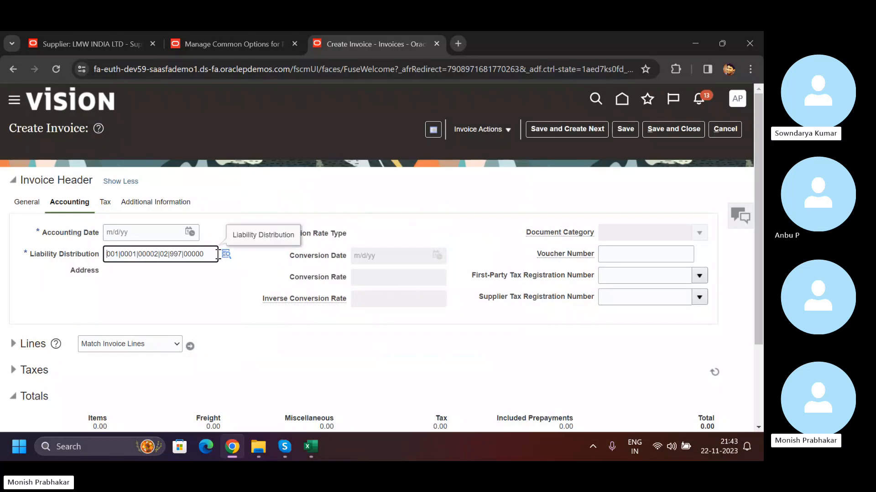
- Open the liability distribution of the LMW INDIA LTD site assignment and set company 001, cost center 0000 and account 20001
left_click(74, 46)
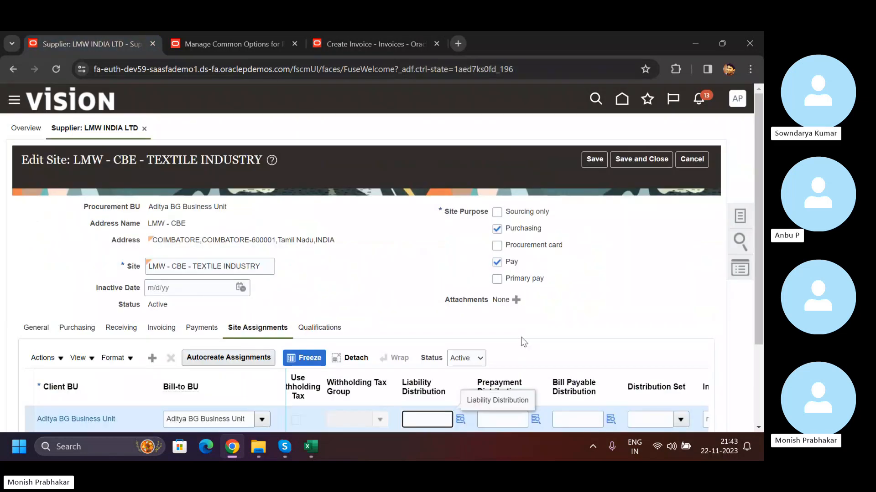
left_click(469, 420)
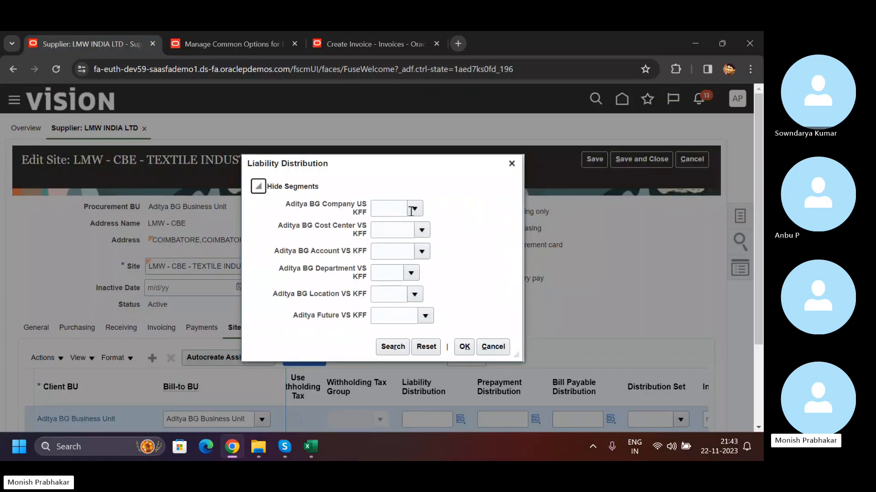
left_click(396, 234)
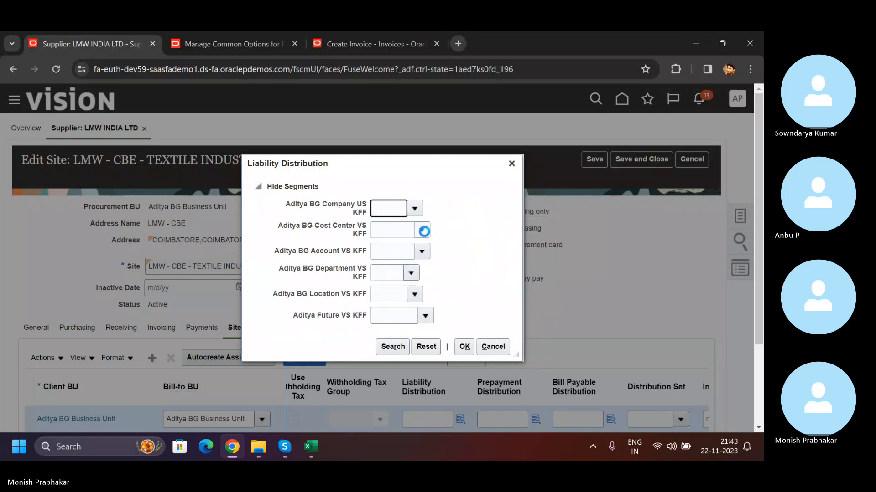
left_click(422, 231)
left_click(424, 249)
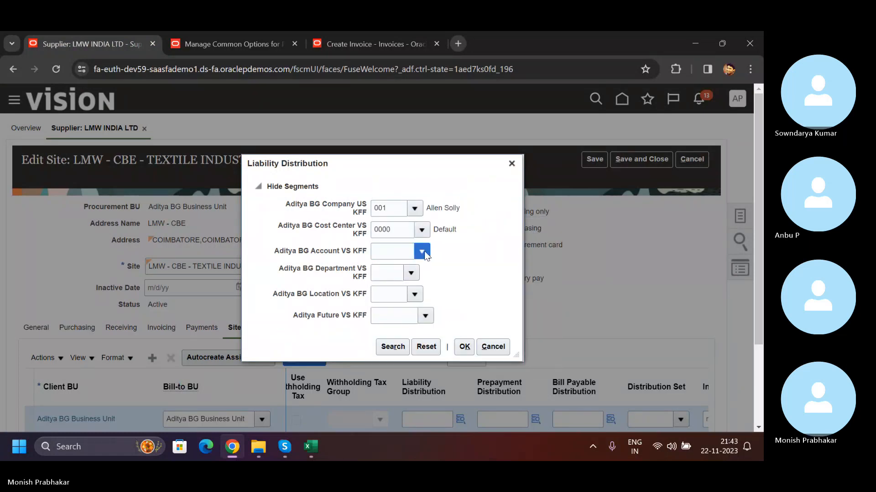
left_click(424, 316)
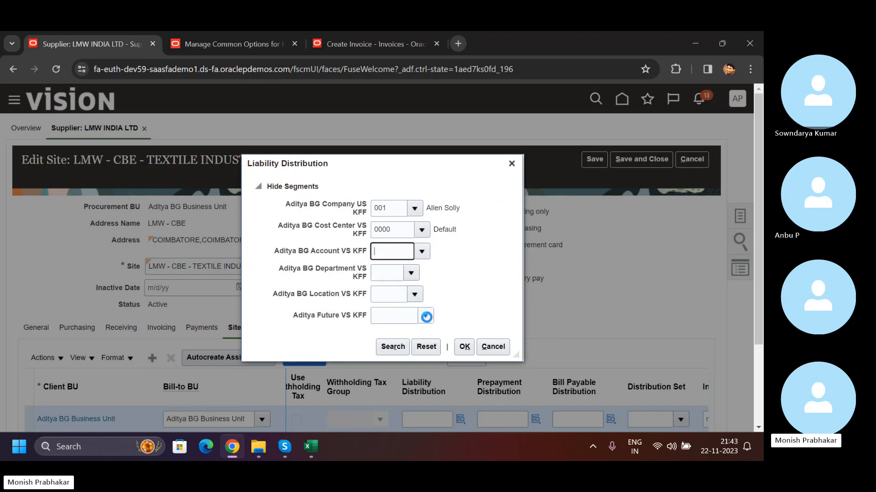
- Complete the site's liability distribution with department 00, location 000 and future 00000, and confirm it
left_click(411, 273)
left_click(412, 292)
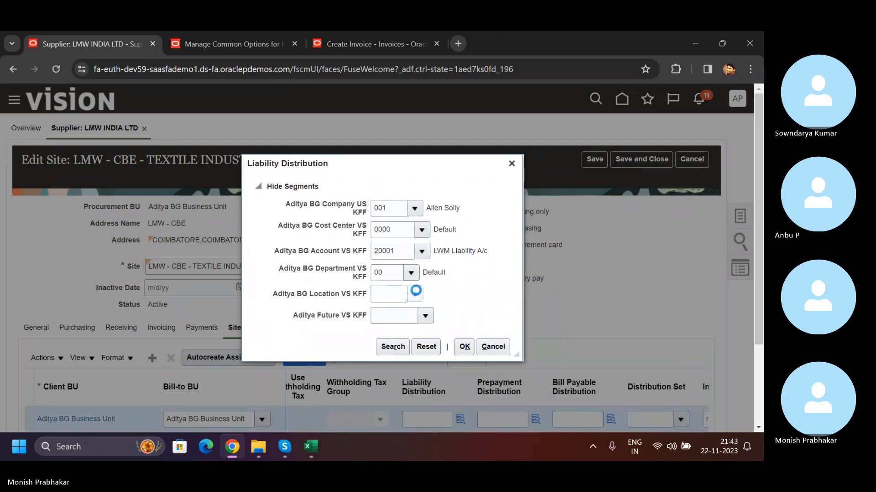
left_click(414, 294)
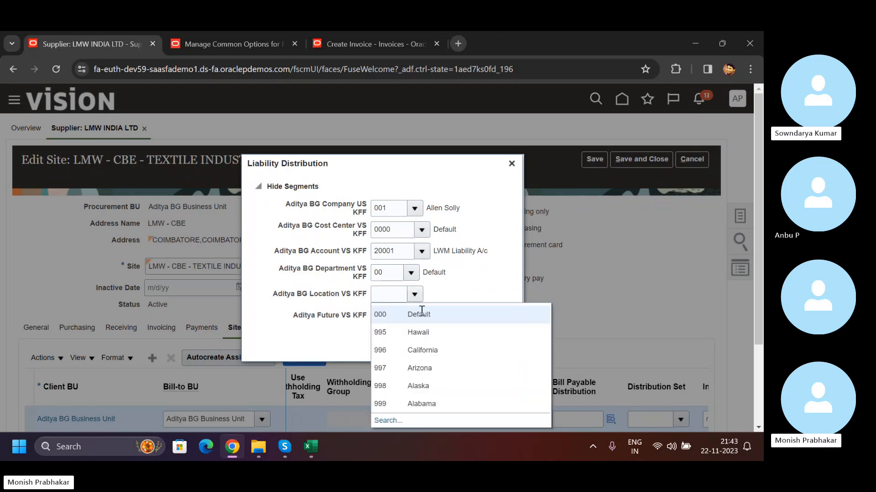
left_click(424, 315)
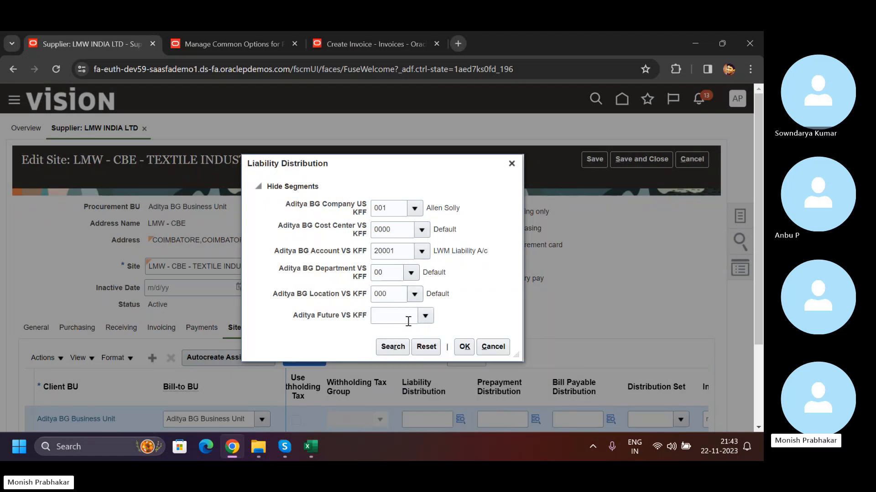
left_click(445, 332)
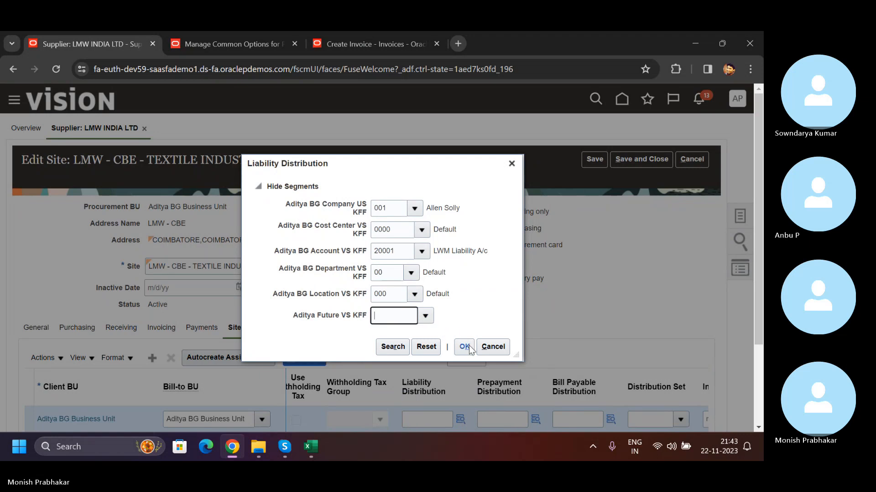
left_click(464, 346)
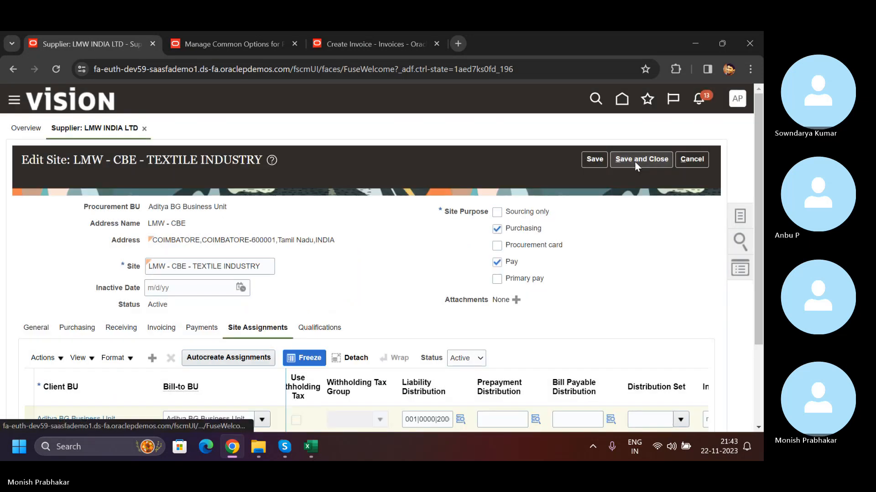
- Save and close the LMW - CBE - TEXTILE INDUSTRY site and submit the supplier changes
left_click(635, 160)
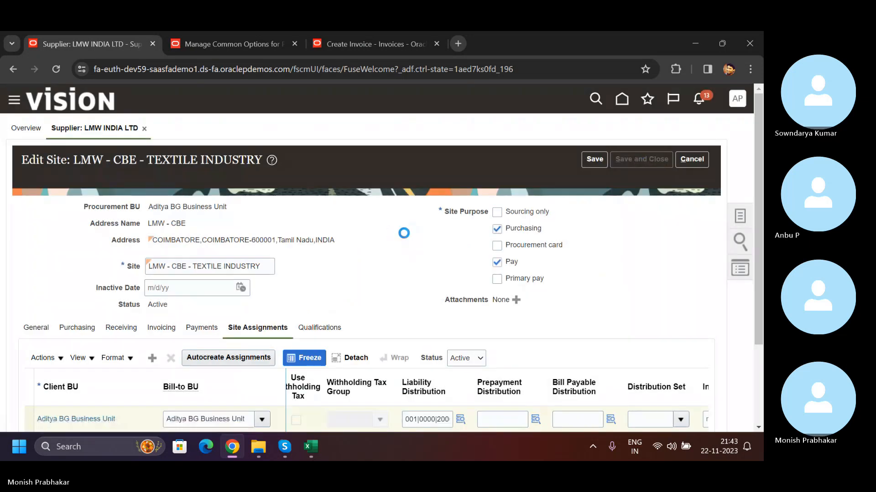
left_click(656, 159)
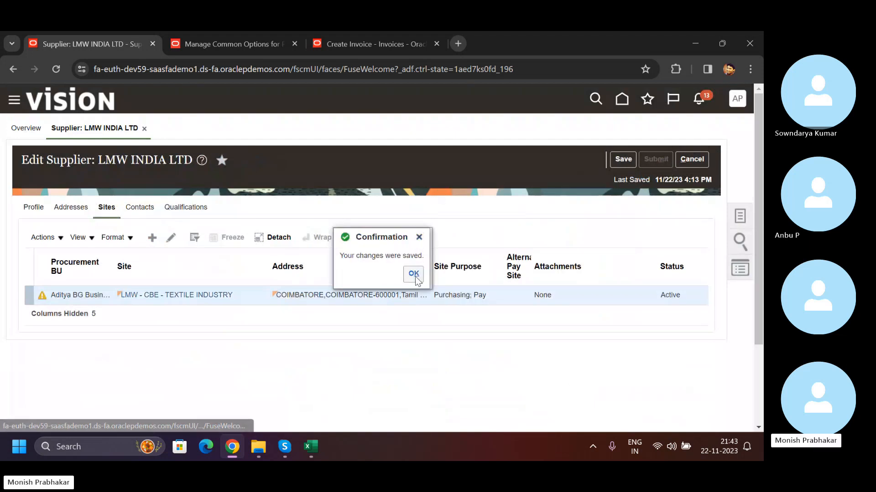
left_click(677, 164)
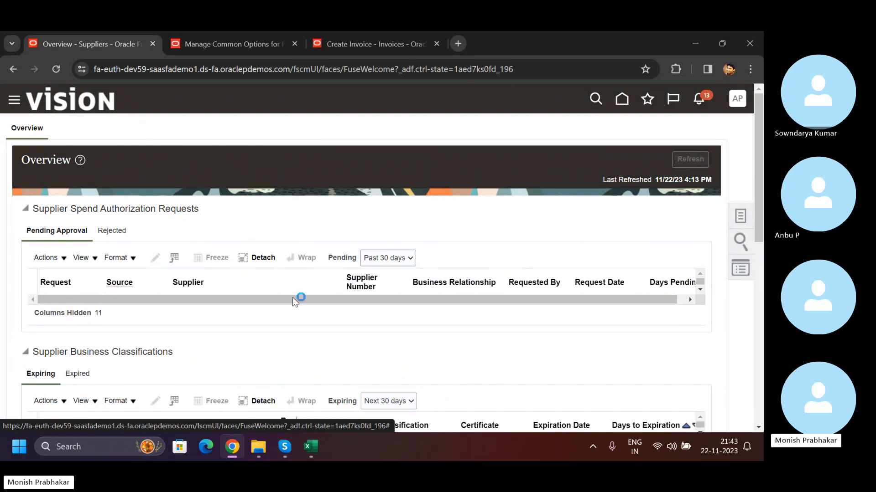
scroll(310, 301, "down", 3)
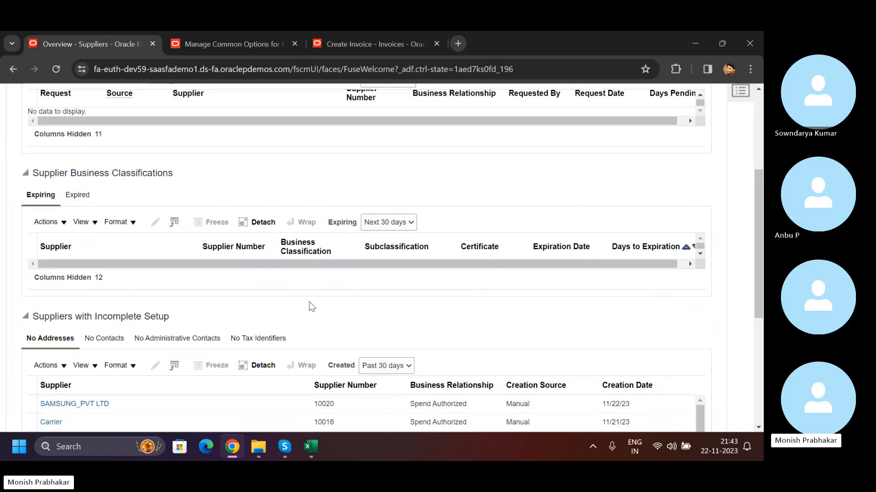
scroll(336, 327, "down", 5)
scroll(273, 228, "up", 5)
- Discard the open invoice and check the default liability distribution in the common options for Payables and Procurement
left_click(401, 45)
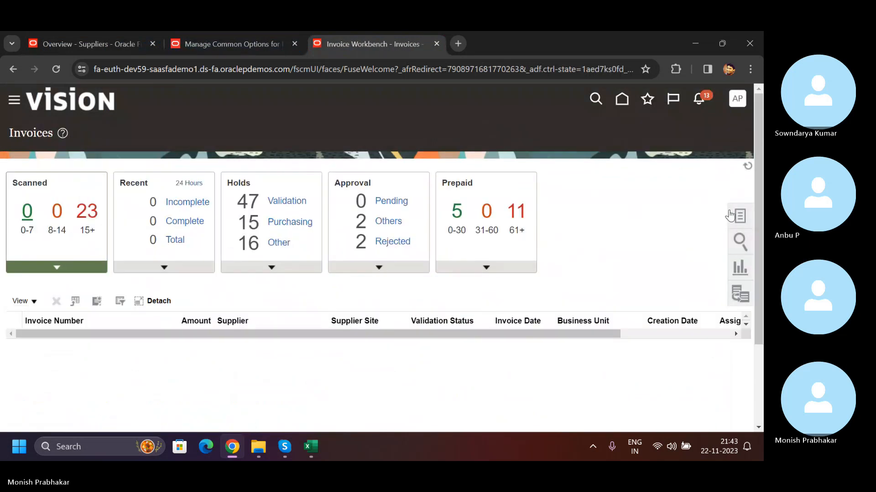
left_click(236, 40)
left_click(464, 346)
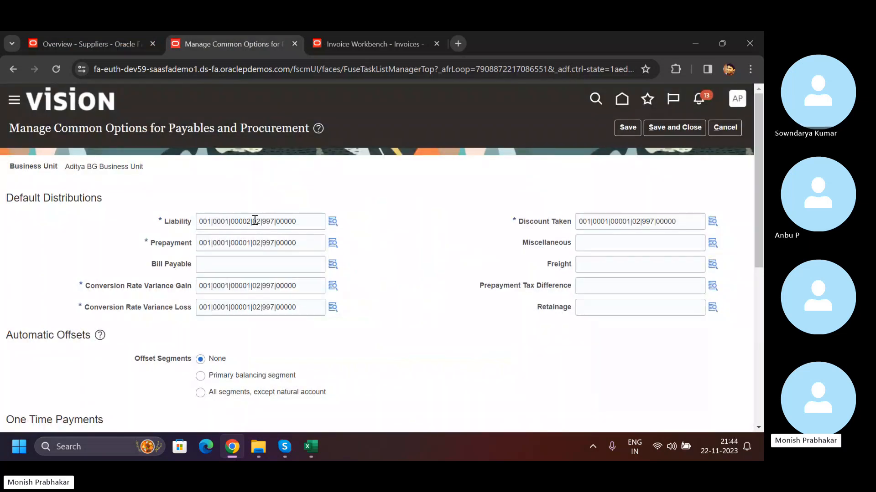
- Return to the Suppliers overview and reopen LMW INDIA LTD from the recently viewed suppliers
left_click(116, 39)
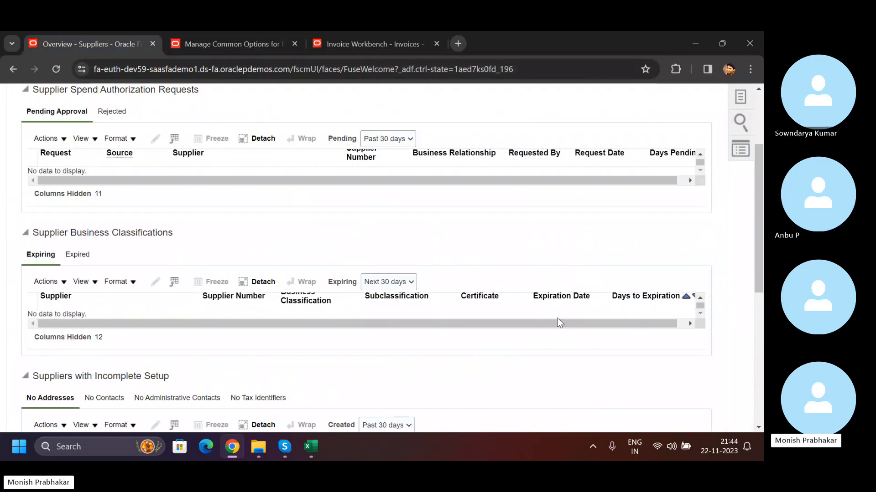
scroll(540, 320, "down", 4)
scroll(540, 320, "up", 4)
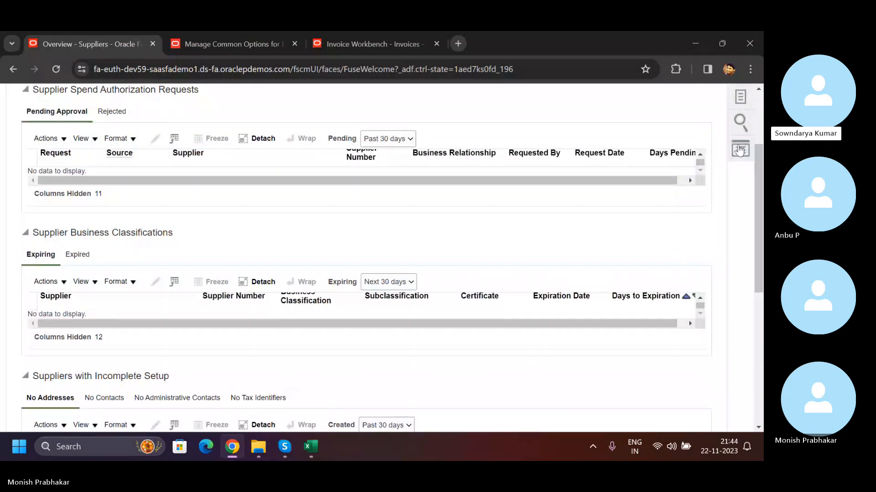
scroll(741, 151, "up", 2)
left_click(740, 241)
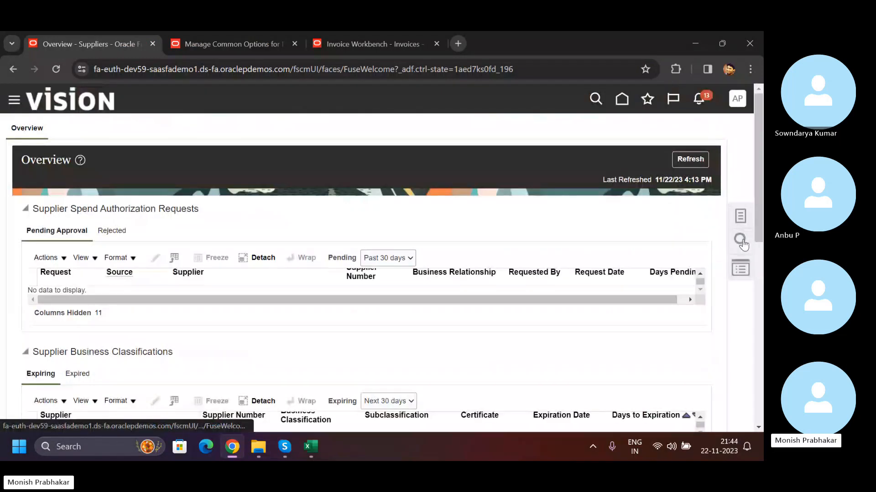
left_click(486, 180)
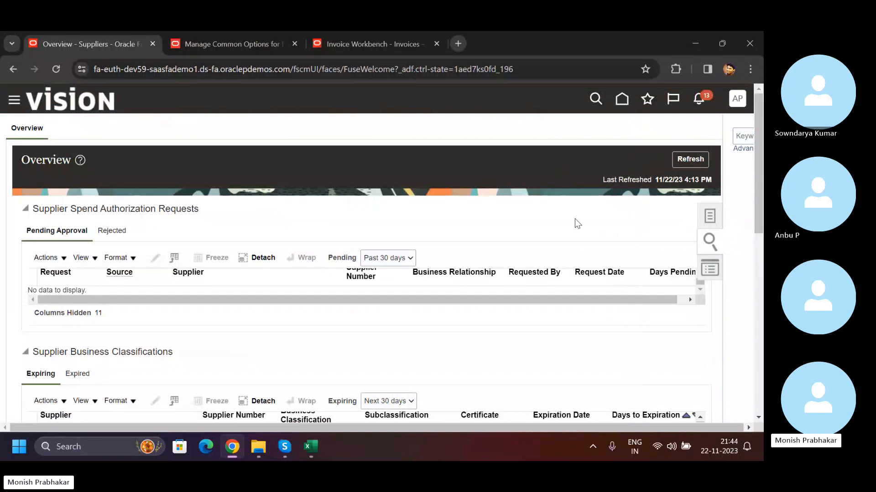
left_click(739, 217)
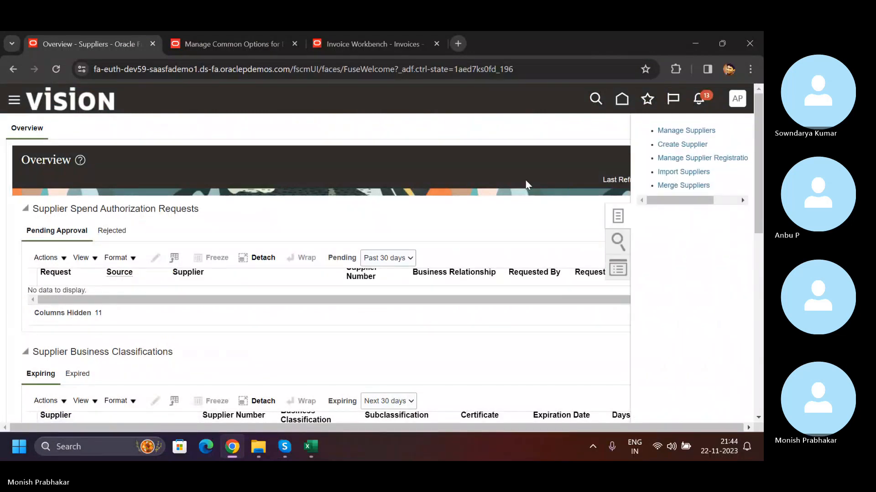
left_click(608, 267)
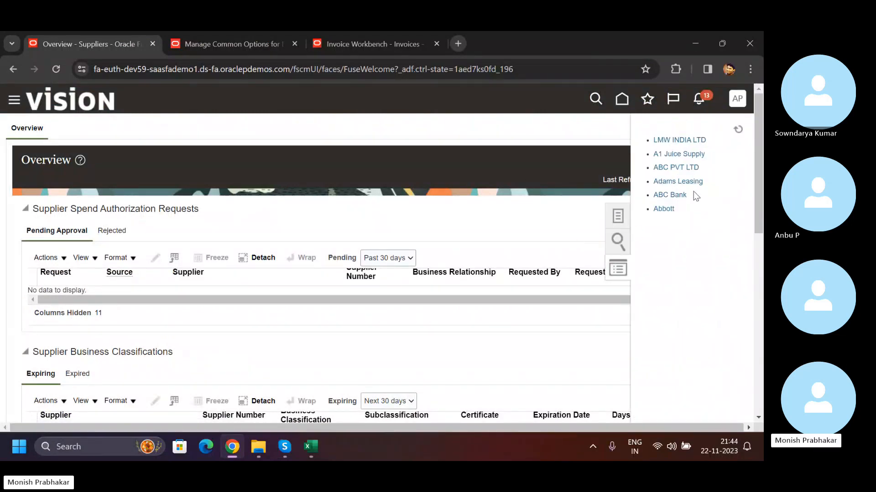
left_click(674, 141)
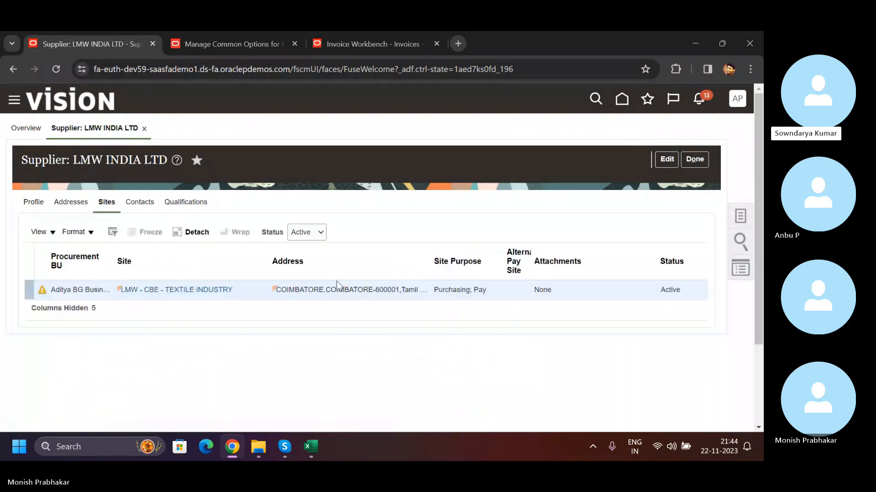
- Check the liability distribution in the site assignments of LMW - CBE - TEXTILE INDUSTRY and close the site
scroll(340, 281, "down", 2)
scroll(160, 175, "up", 1)
left_click(182, 242)
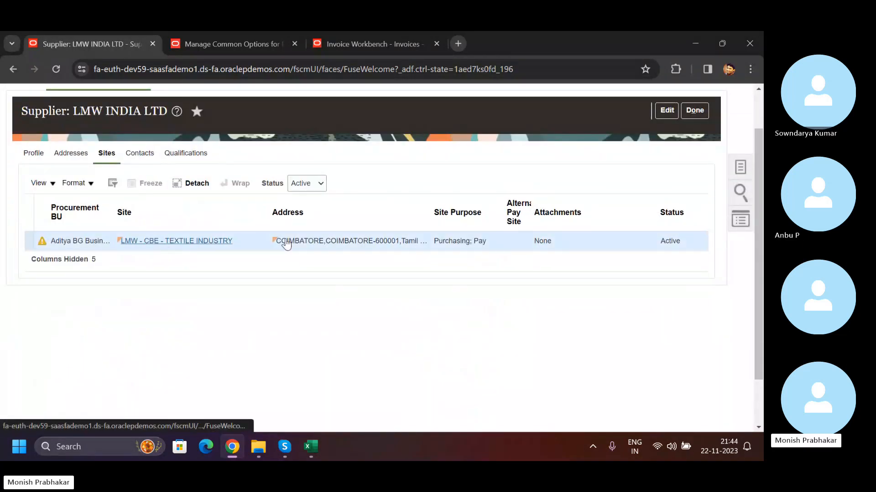
scroll(497, 287, "down", 3)
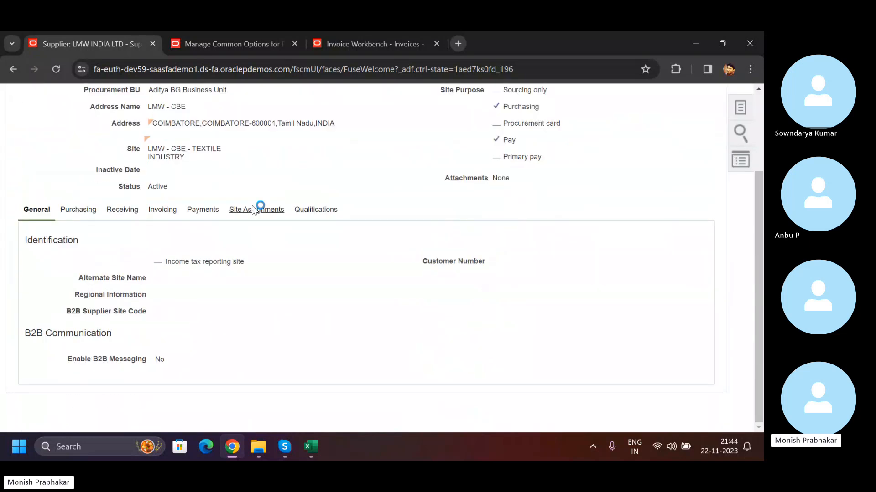
left_click(254, 210)
left_click_drag(515, 312, 570, 312)
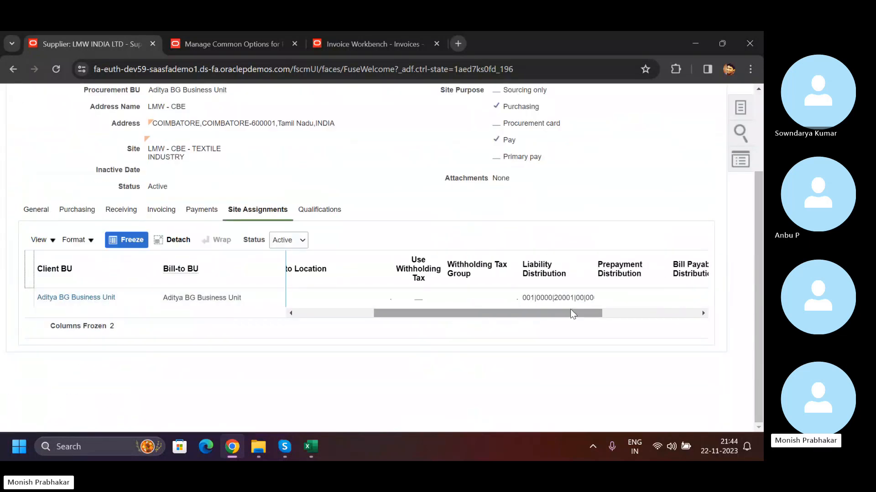
scroll(557, 297, "up", 3)
left_click(694, 161)
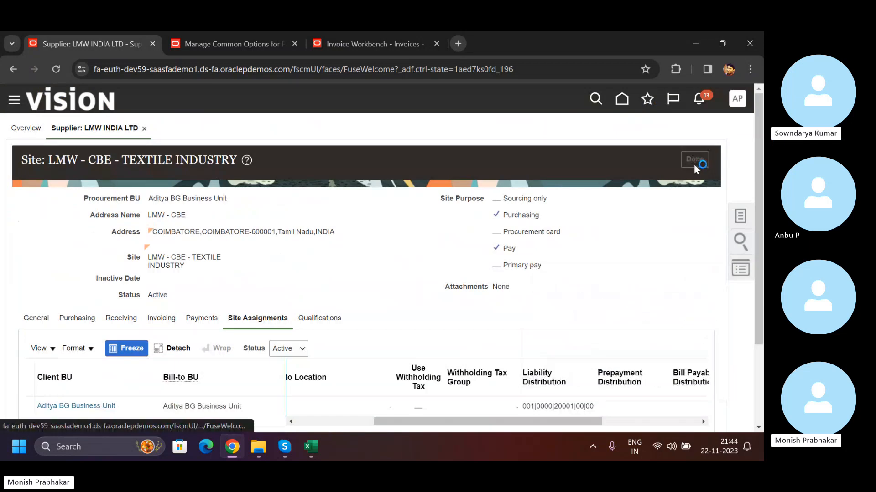
- Return to the invoices session and start a new invoice for Aditya BG Business Unit
left_click(347, 43)
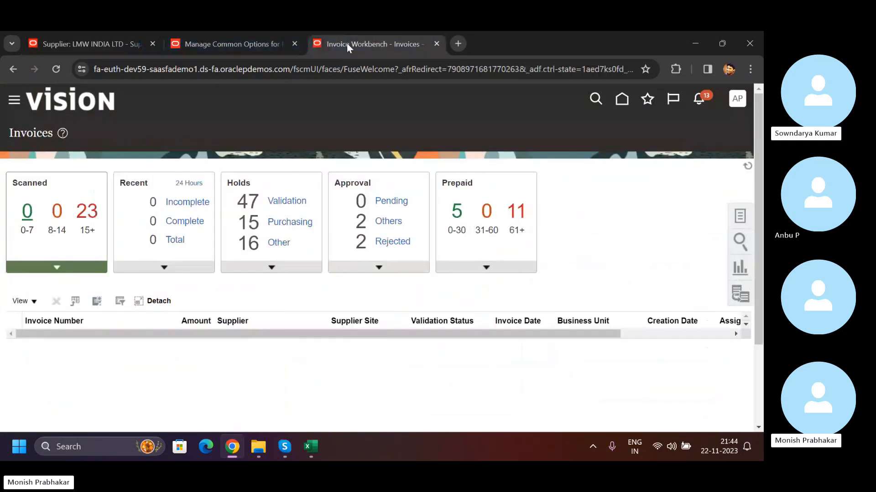
left_click(621, 101)
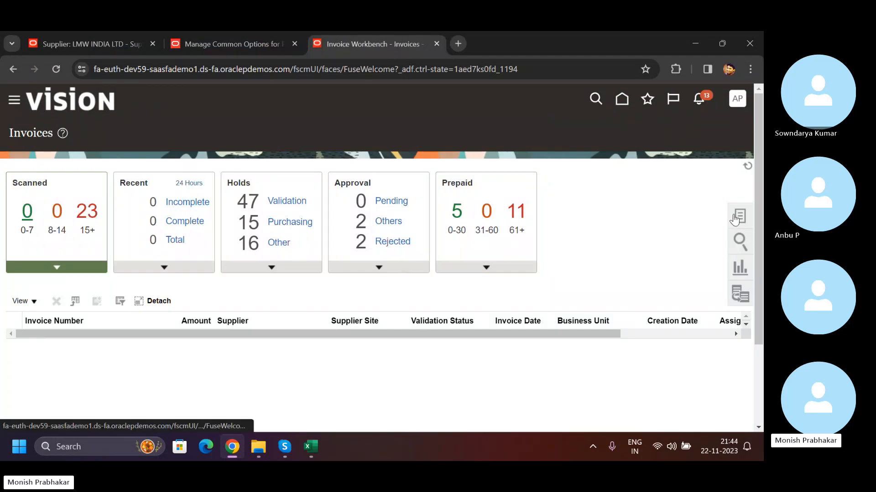
left_click(735, 216)
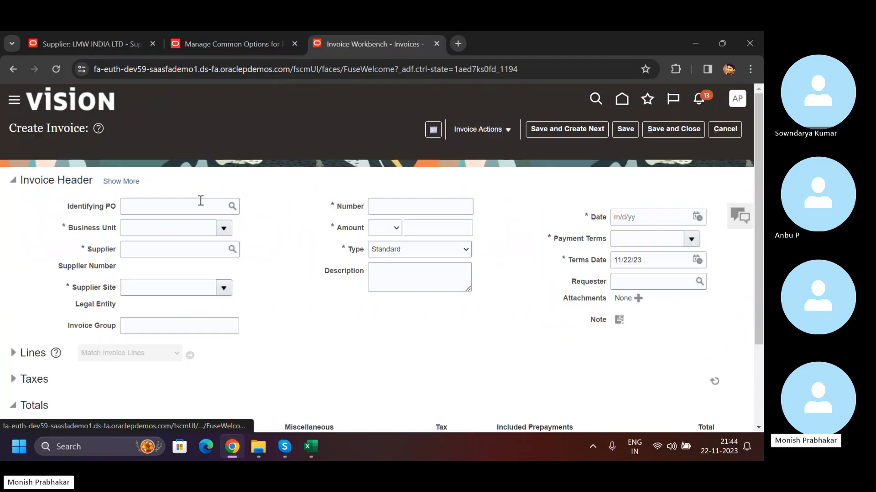
left_click(223, 235)
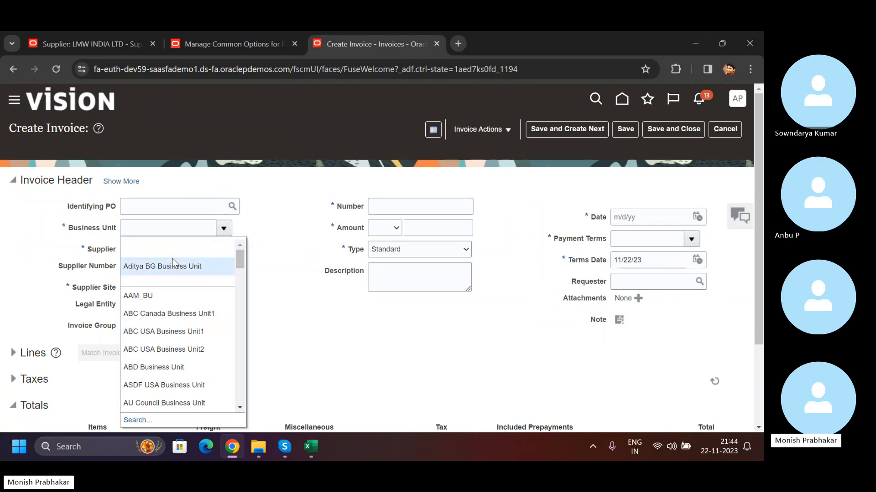
left_click(215, 262)
- Set the supplier to LMW INDIA LTD with site LMW - CBE - TEXTILE INDUSTRY, and open the invoice's liability distribution segments
left_click(138, 254)
key("Caps_Lock")
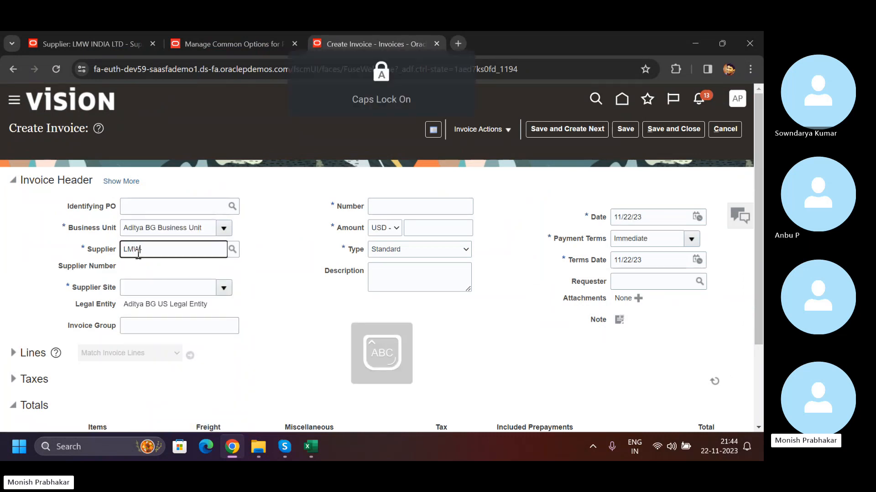
type("LMW")
left_click(167, 273)
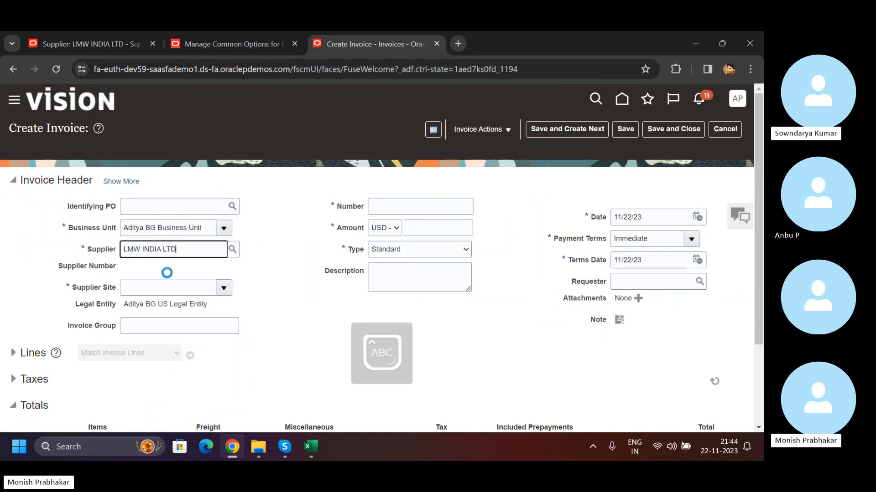
left_click(224, 288)
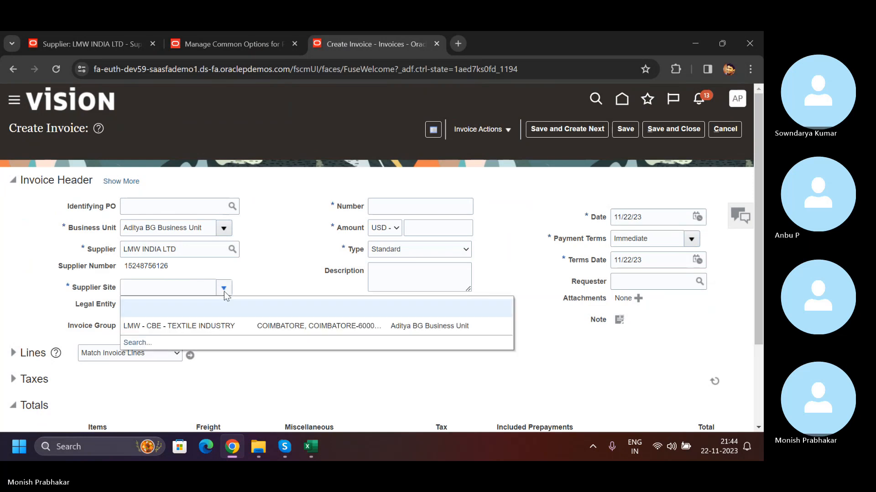
left_click(222, 327)
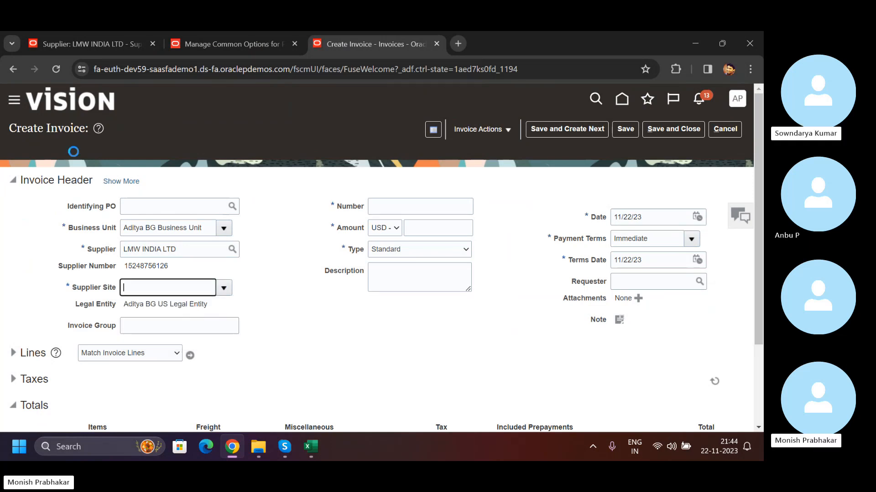
left_click(129, 182)
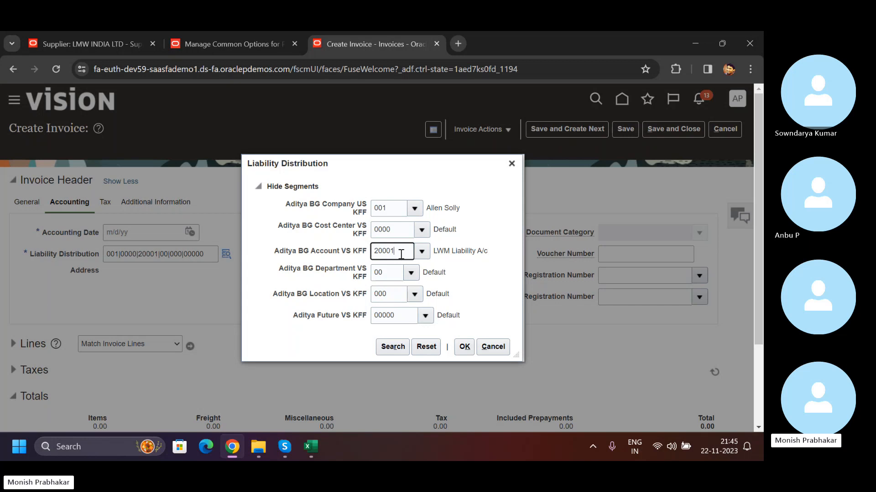
- Review the default liability distribution in the common options for Payables and Procurement to compare it with the invoice's
left_click(221, 39)
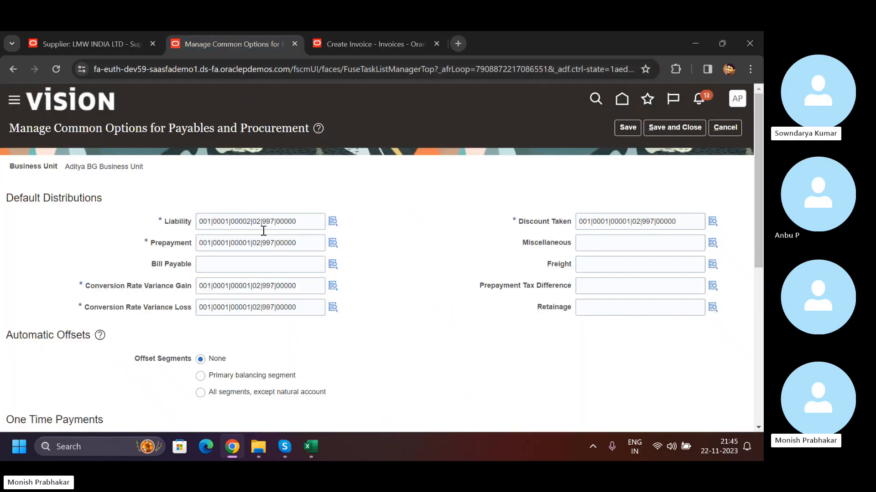
left_click(294, 222)
left_click_drag(293, 222, 187, 228)
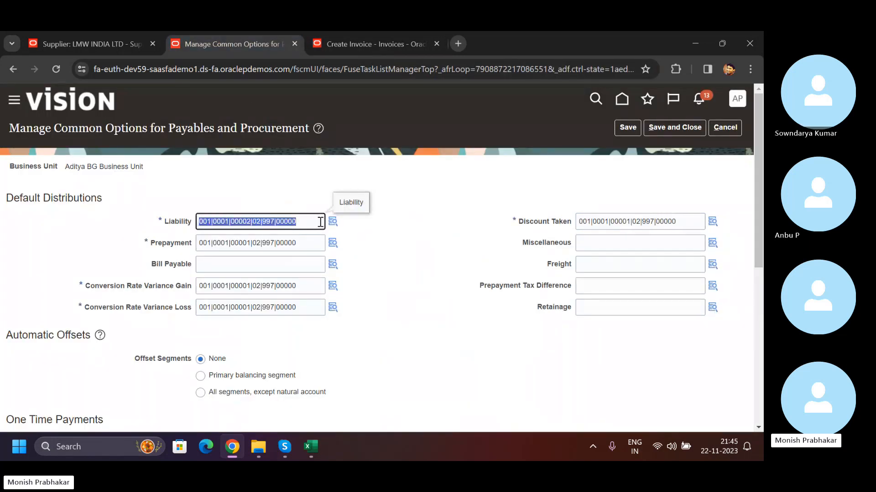
left_click(108, 36)
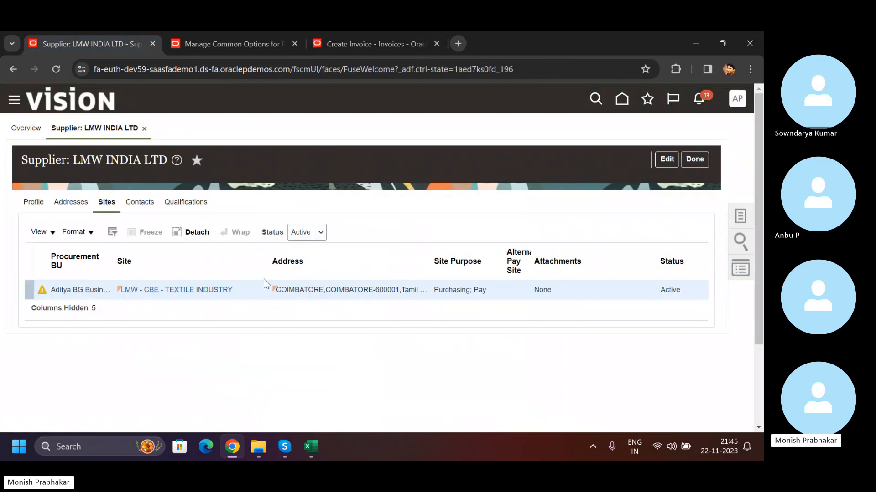
left_click_drag(270, 254, 239, 254)
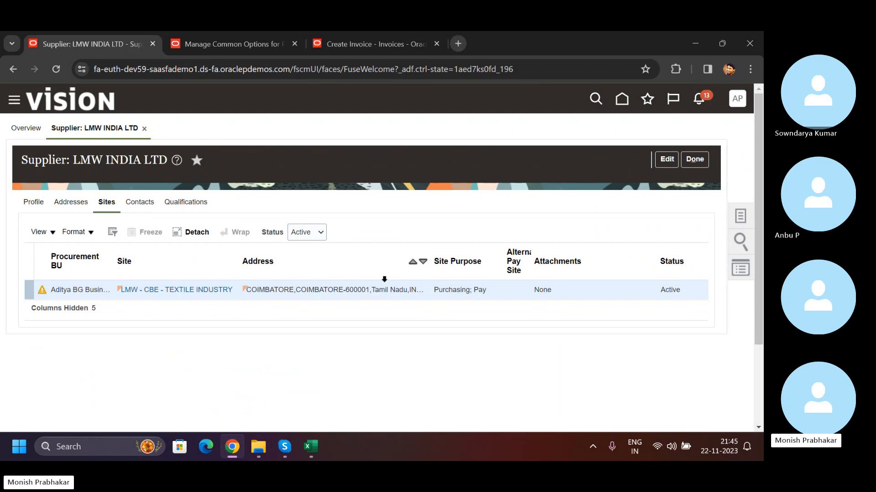
left_click(237, 43)
left_click_drag(300, 223, 188, 223)
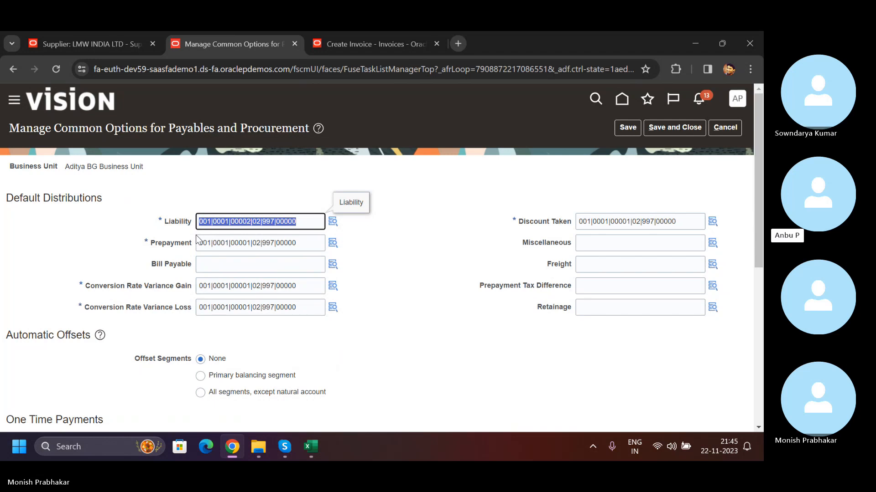
left_click_drag(55, 129, 290, 130)
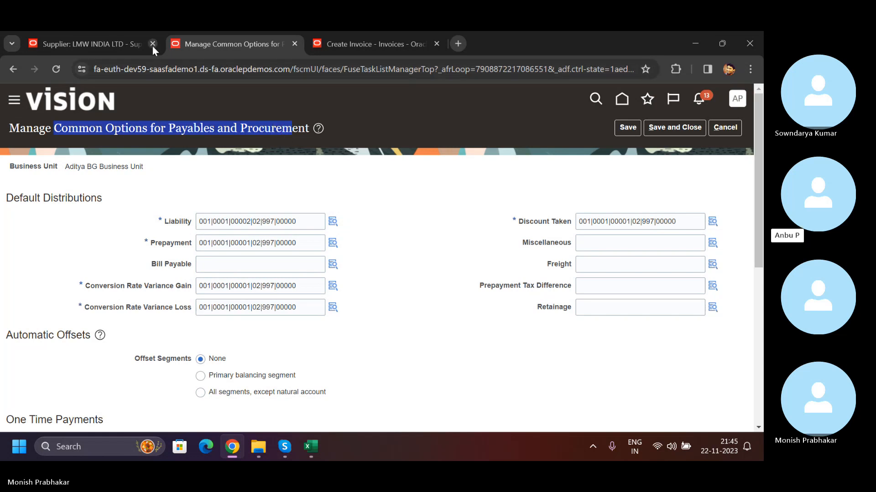
- Reopen site LMW - CBE - TEXTILE INDUSTRY, widen the Liability Distribution column to inspect its segments, and close the site
left_click(79, 46)
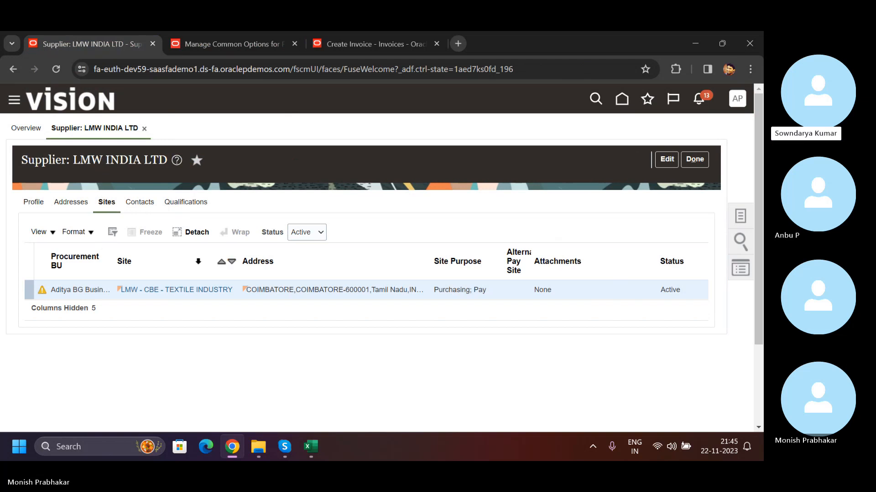
left_click(164, 295)
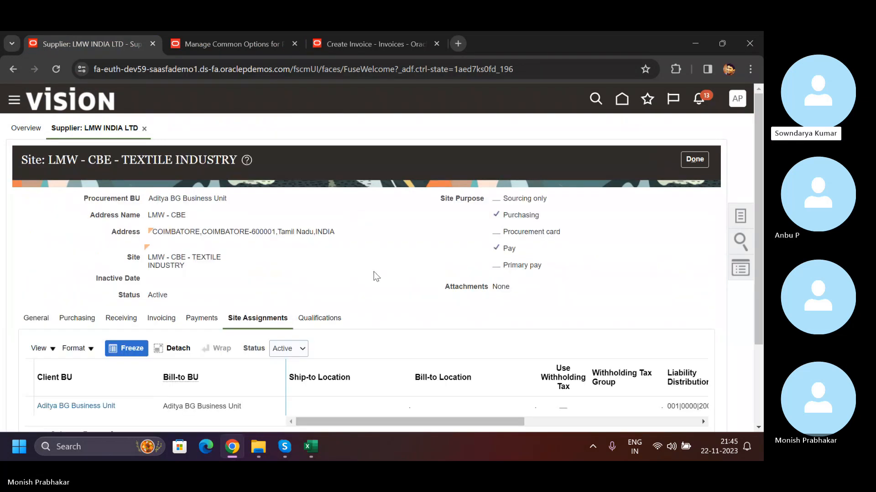
scroll(374, 272, "down", 3)
left_click_drag(353, 312, 478, 313)
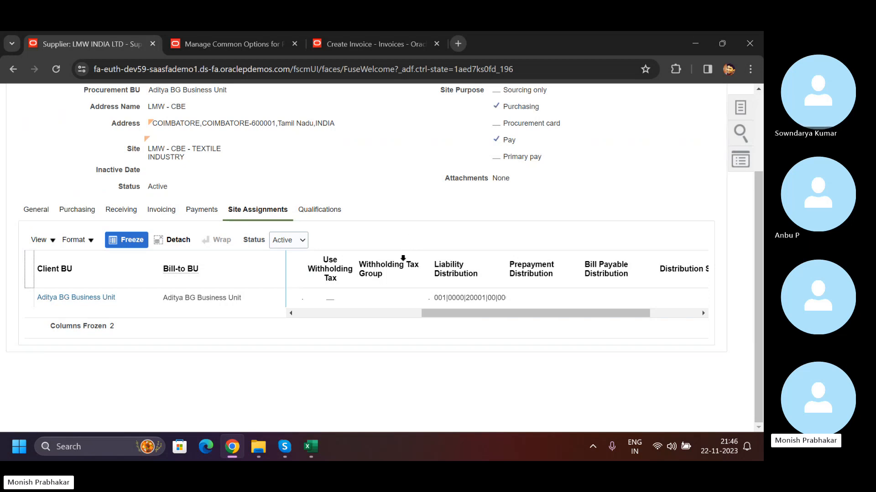
left_click_drag(438, 313, 467, 311)
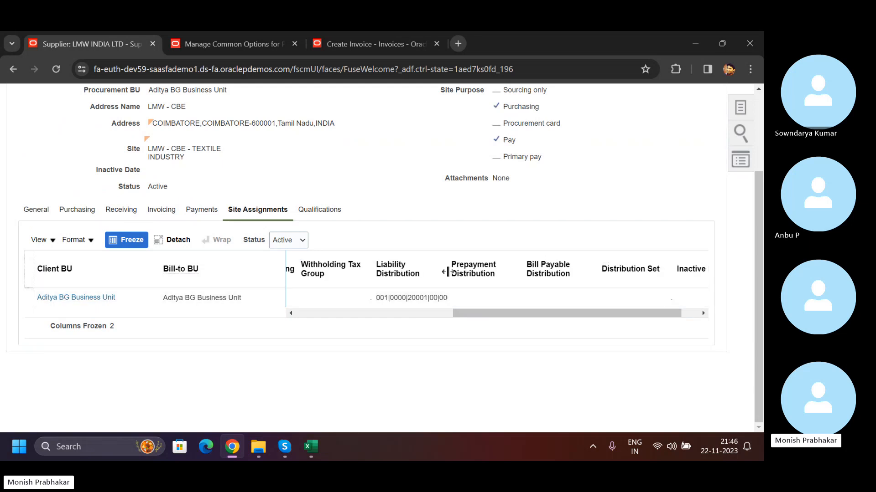
left_click_drag(530, 253, 529, 254)
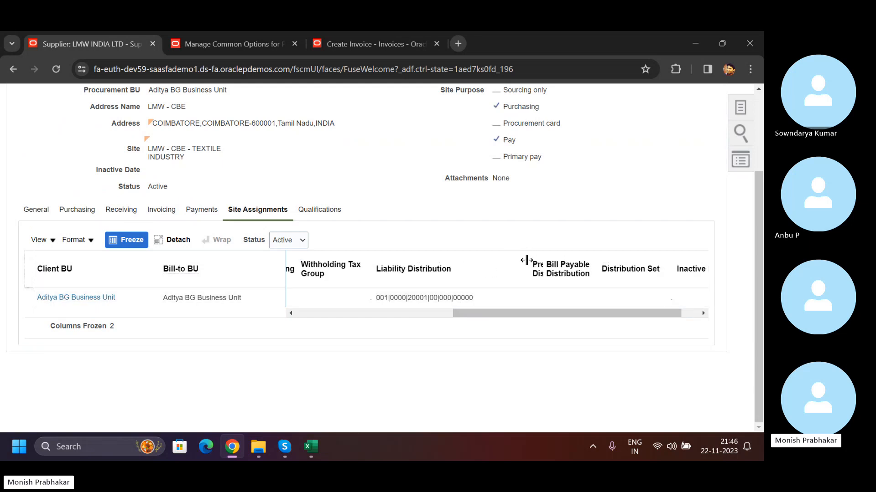
double_click(420, 299)
mouse_move(421, 301)
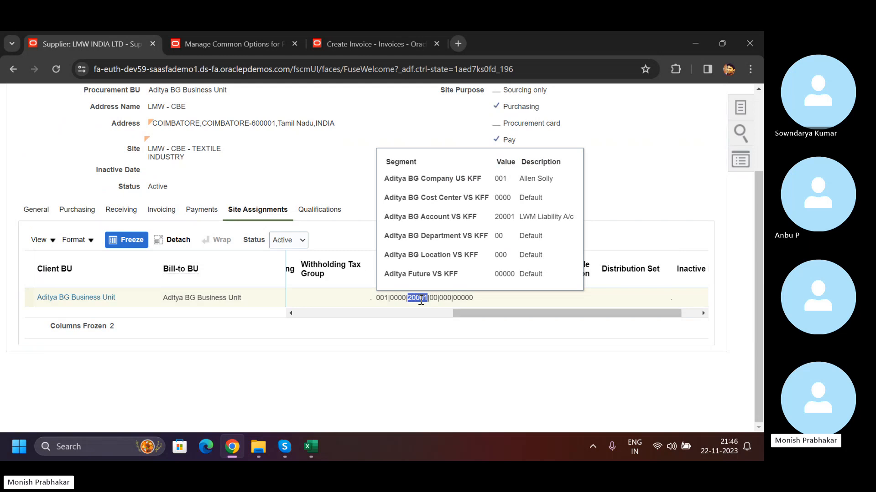
left_click_drag(497, 310, 524, 316)
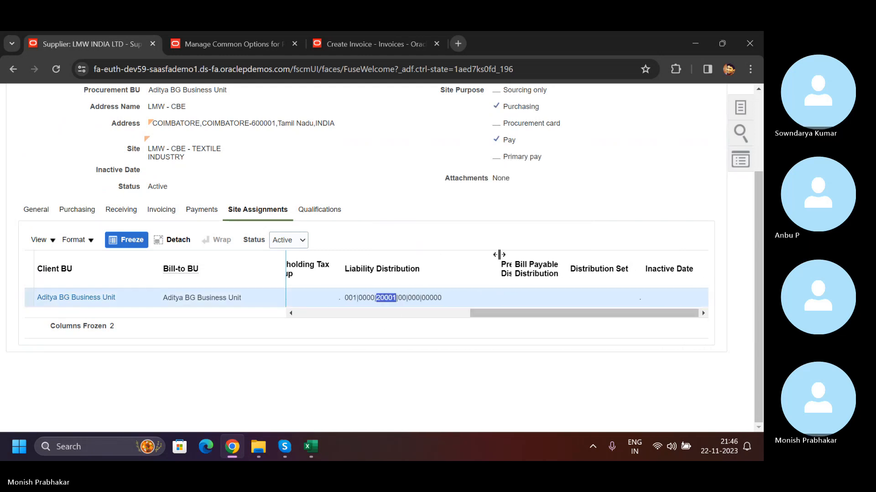
left_click_drag(465, 317, 215, 302)
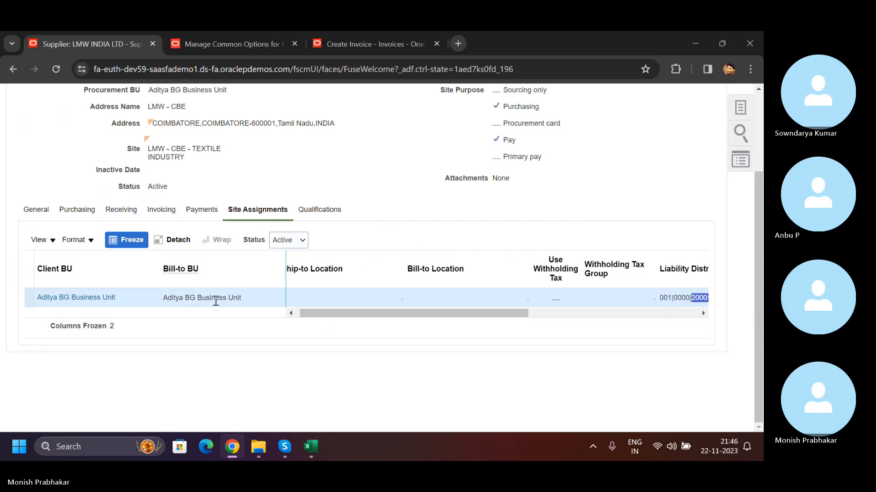
scroll(336, 313, "up", 1)
left_click(691, 115)
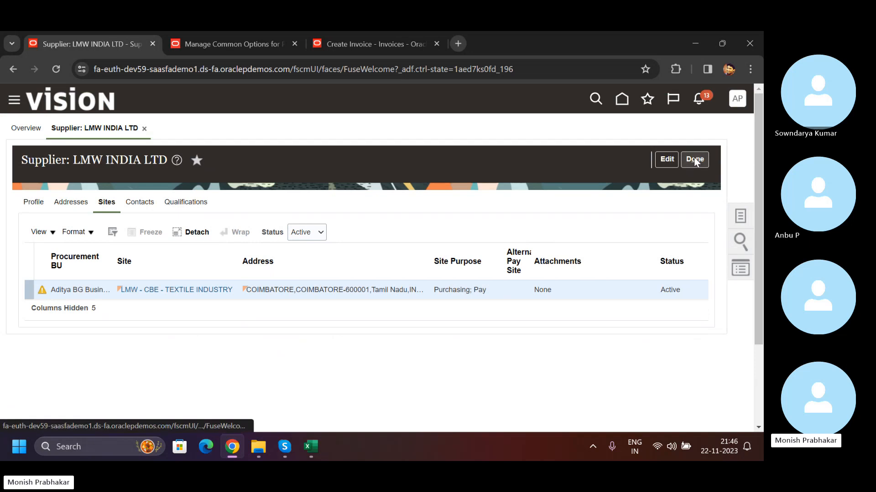
- Close supplier LMW INDIA LTD, return to the new invoice and cancel its Liability Distribution dialog
left_click(693, 161)
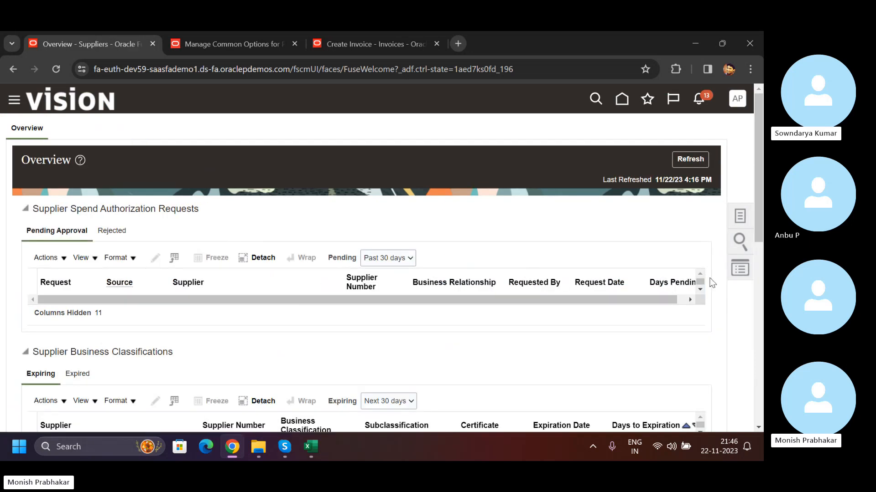
left_click(739, 216)
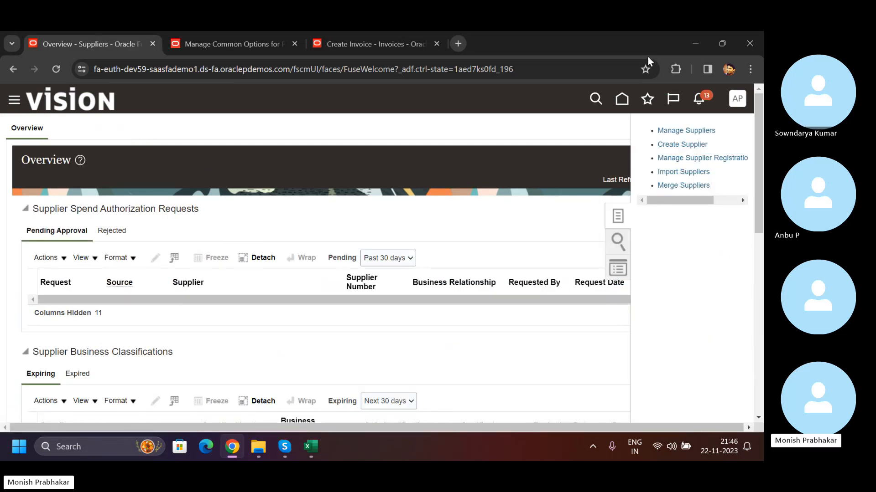
left_click(332, 44)
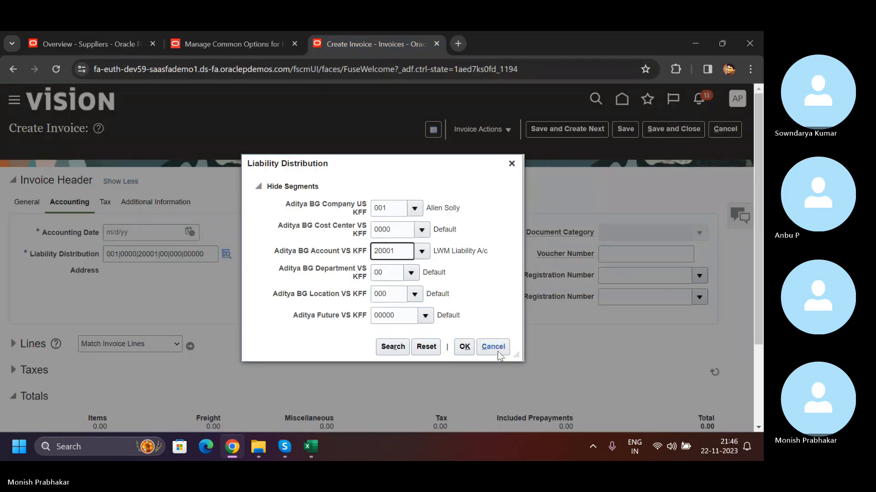
left_click(480, 347)
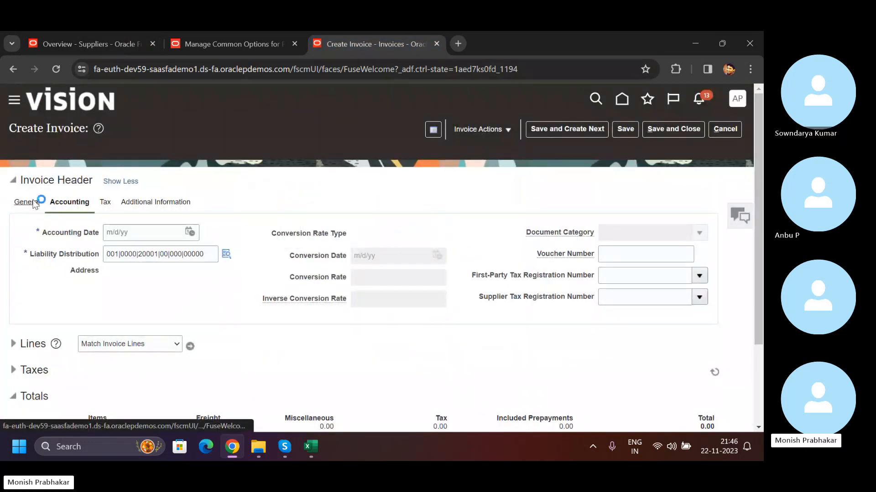
- Try to expand the Lines section of the new invoice from its general header details
scroll(349, 303, "down", 3)
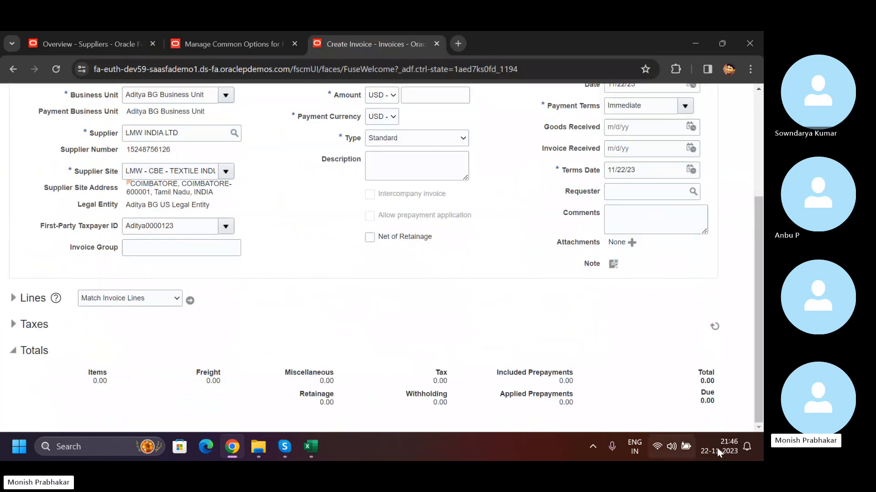
left_click(717, 448)
left_click(395, 318)
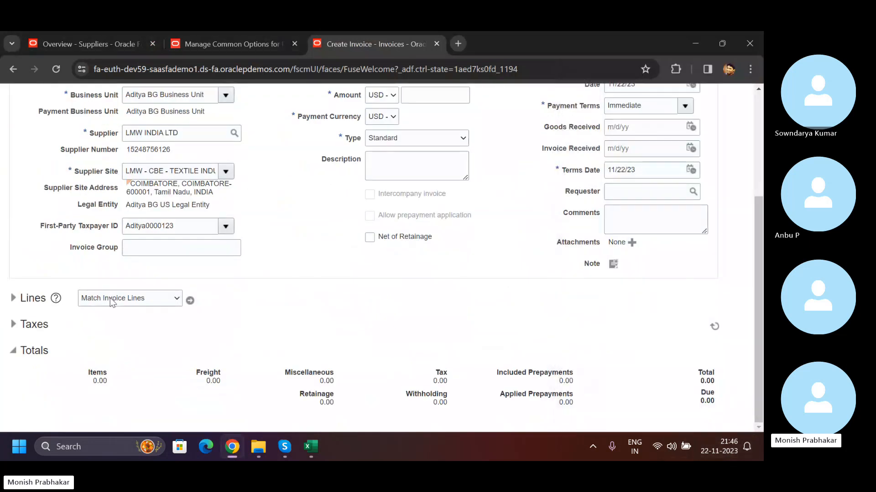
left_click(29, 301)
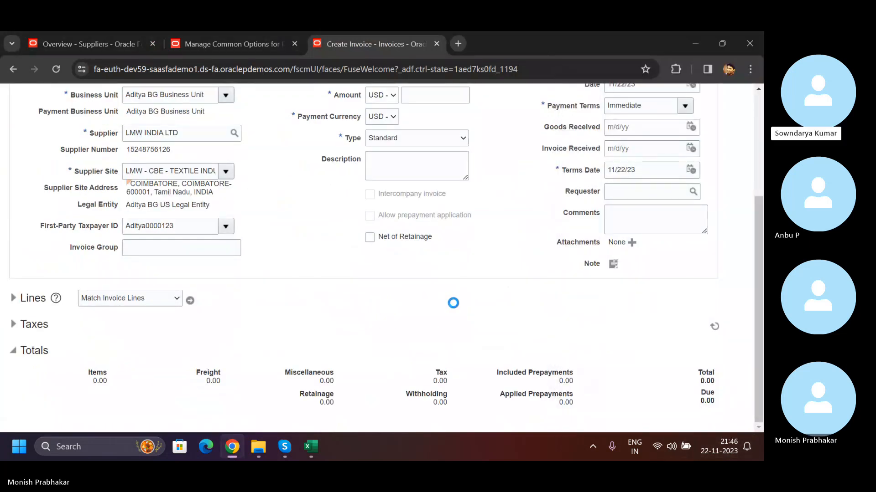
left_click(626, 129)
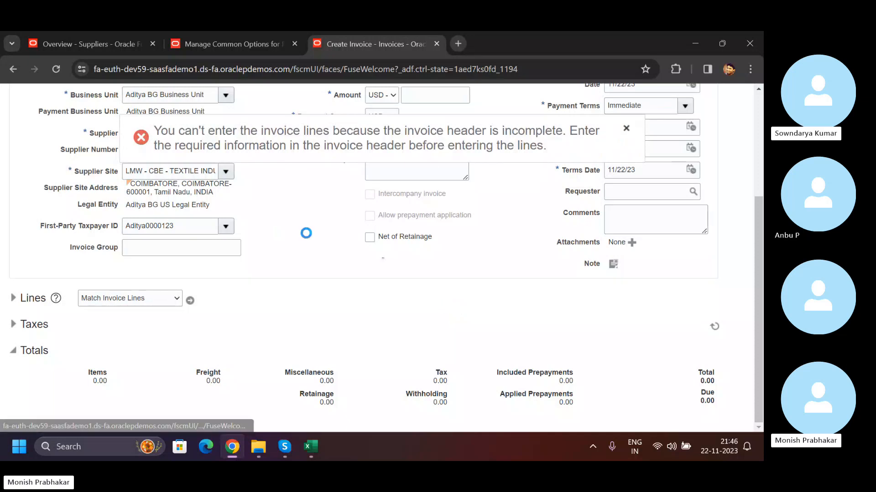
left_click(127, 45)
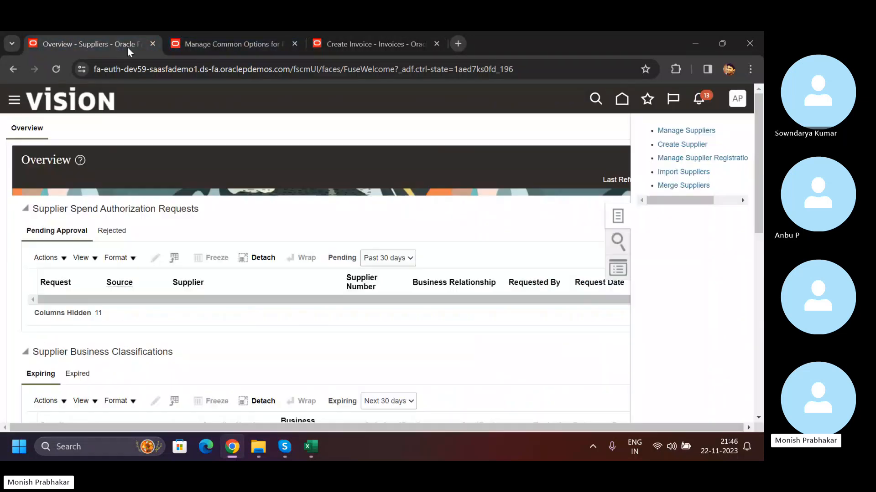
left_click(398, 38)
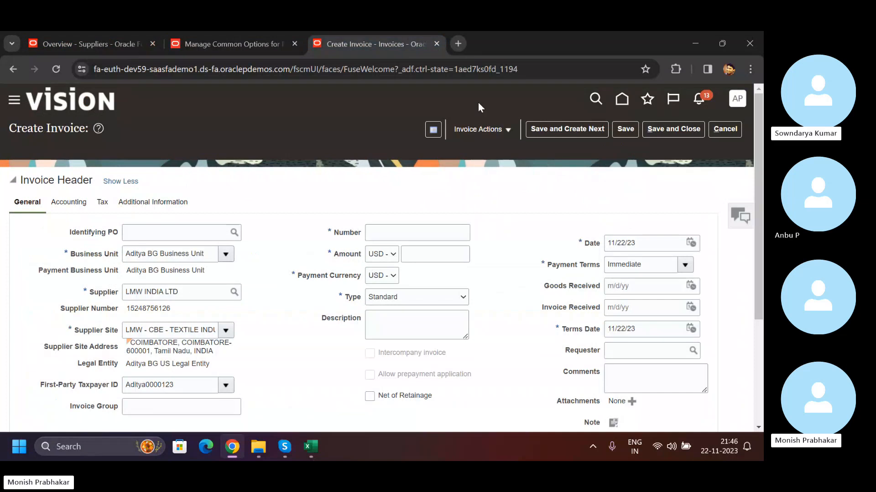
left_click(507, 131)
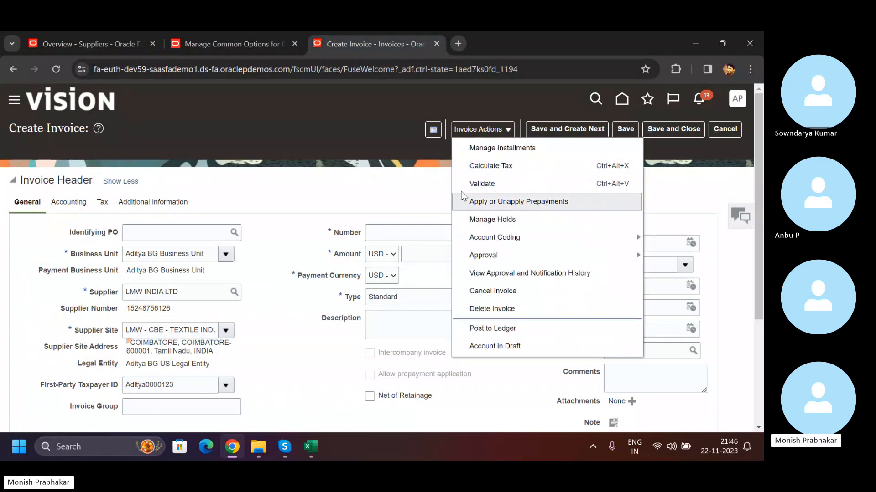
left_click(342, 201)
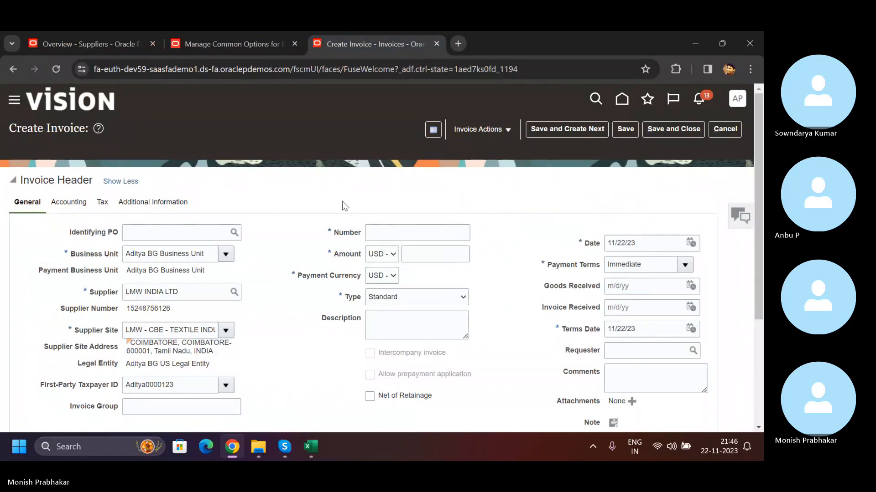
scroll(342, 201, "down", 1)
scroll(344, 205, "down", 2)
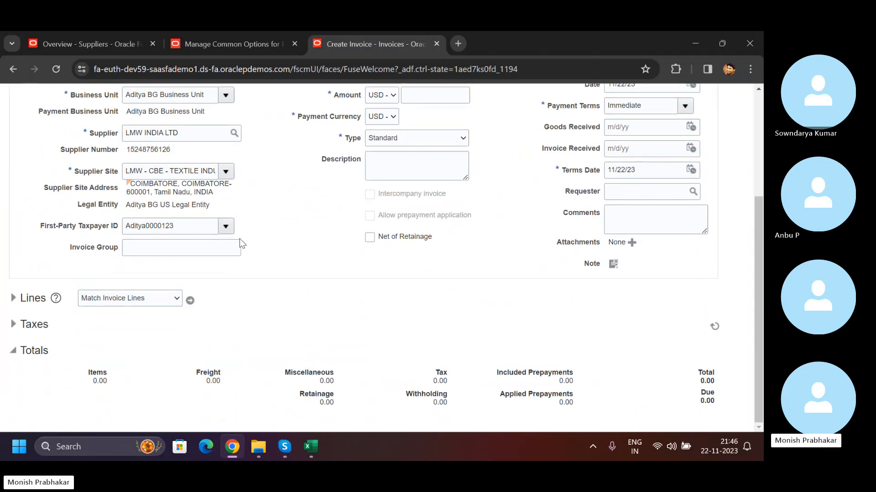
scroll(304, 257, "up", 1)
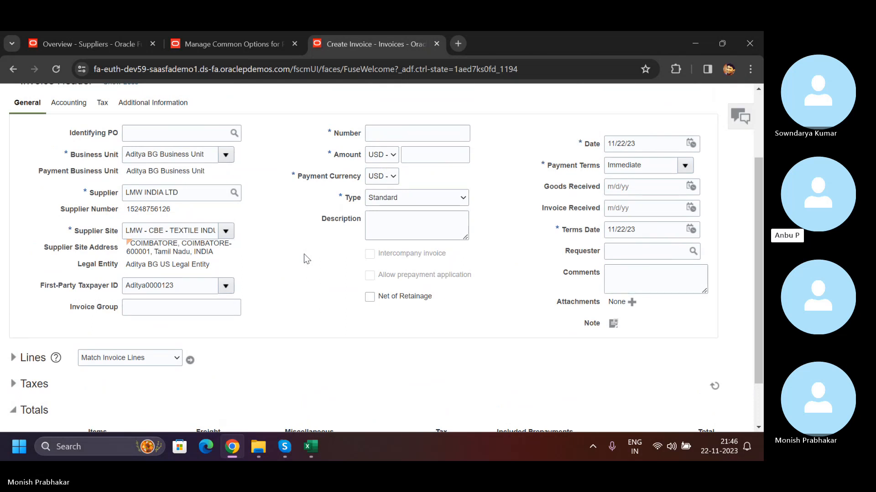
- Switch to the Skype call window
left_click(291, 453)
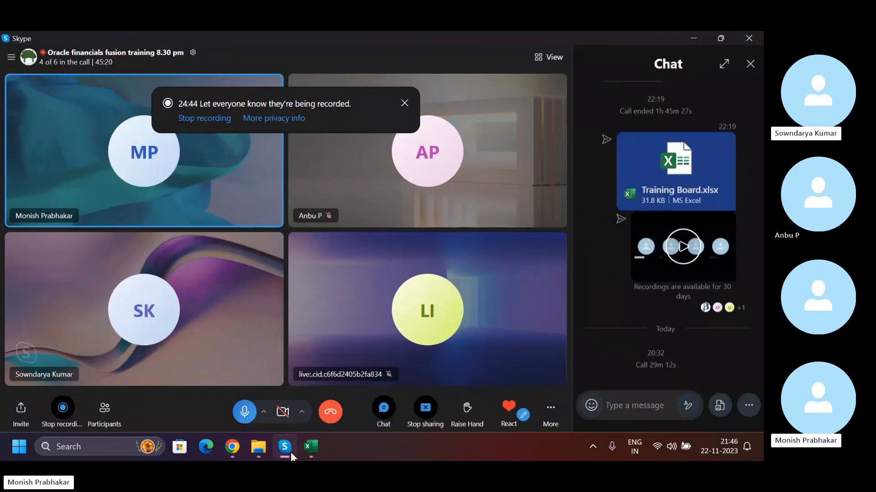